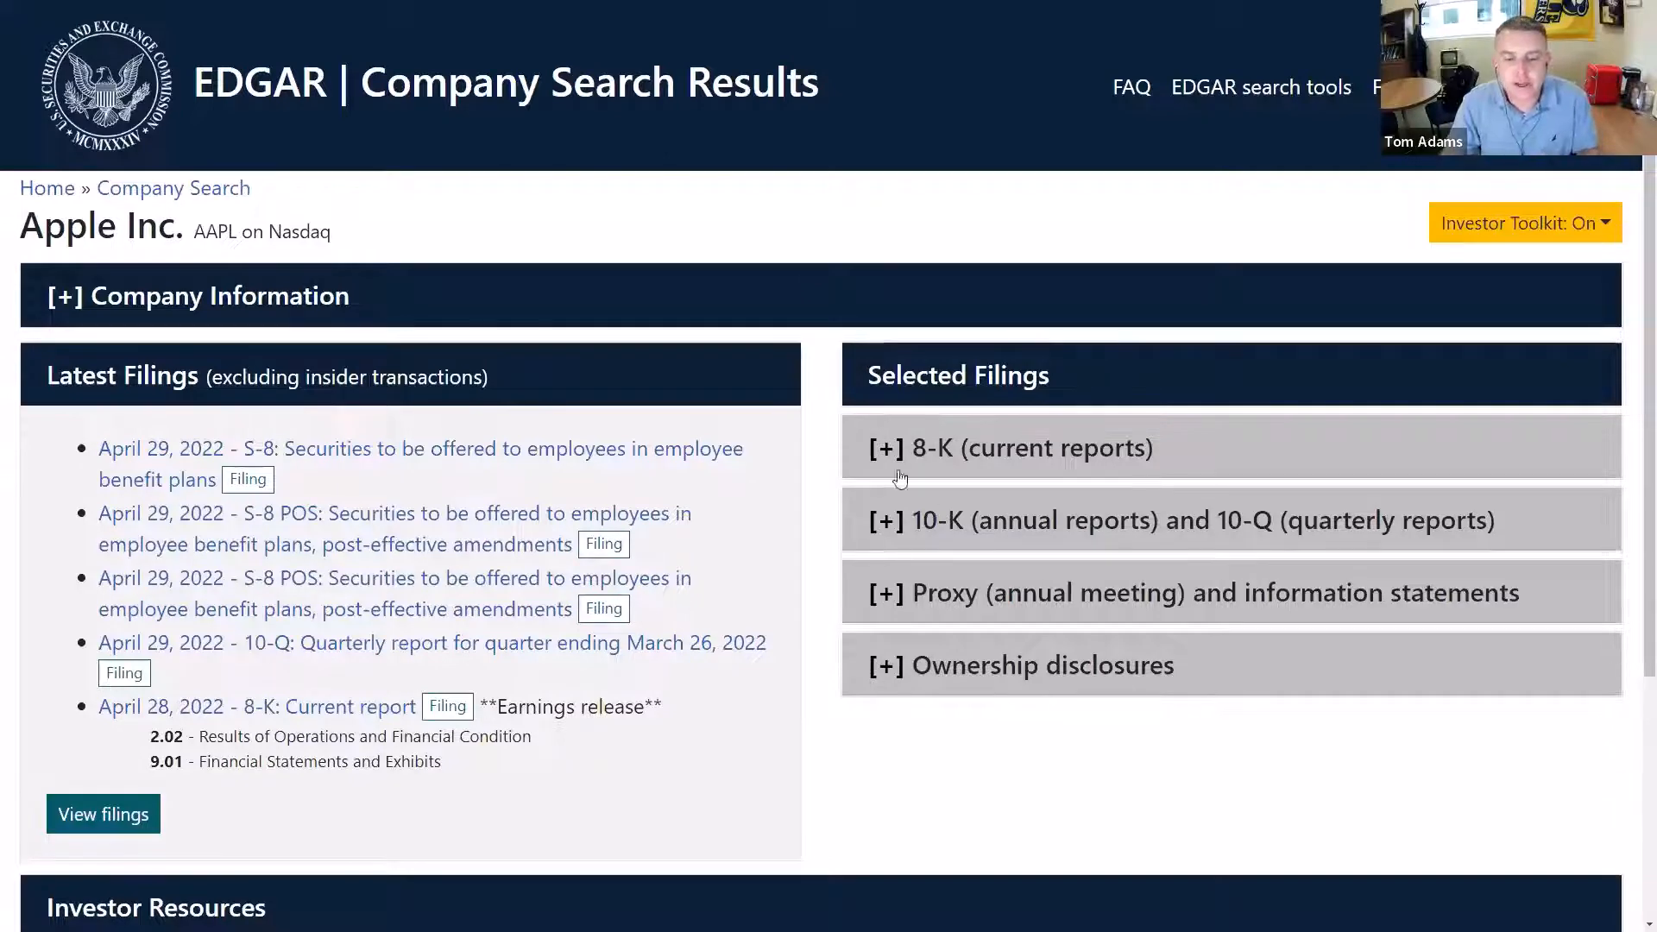
- Open Apple's 10-K annual report for the year ending September 25, 2021 from its selected filings
click(886, 527)
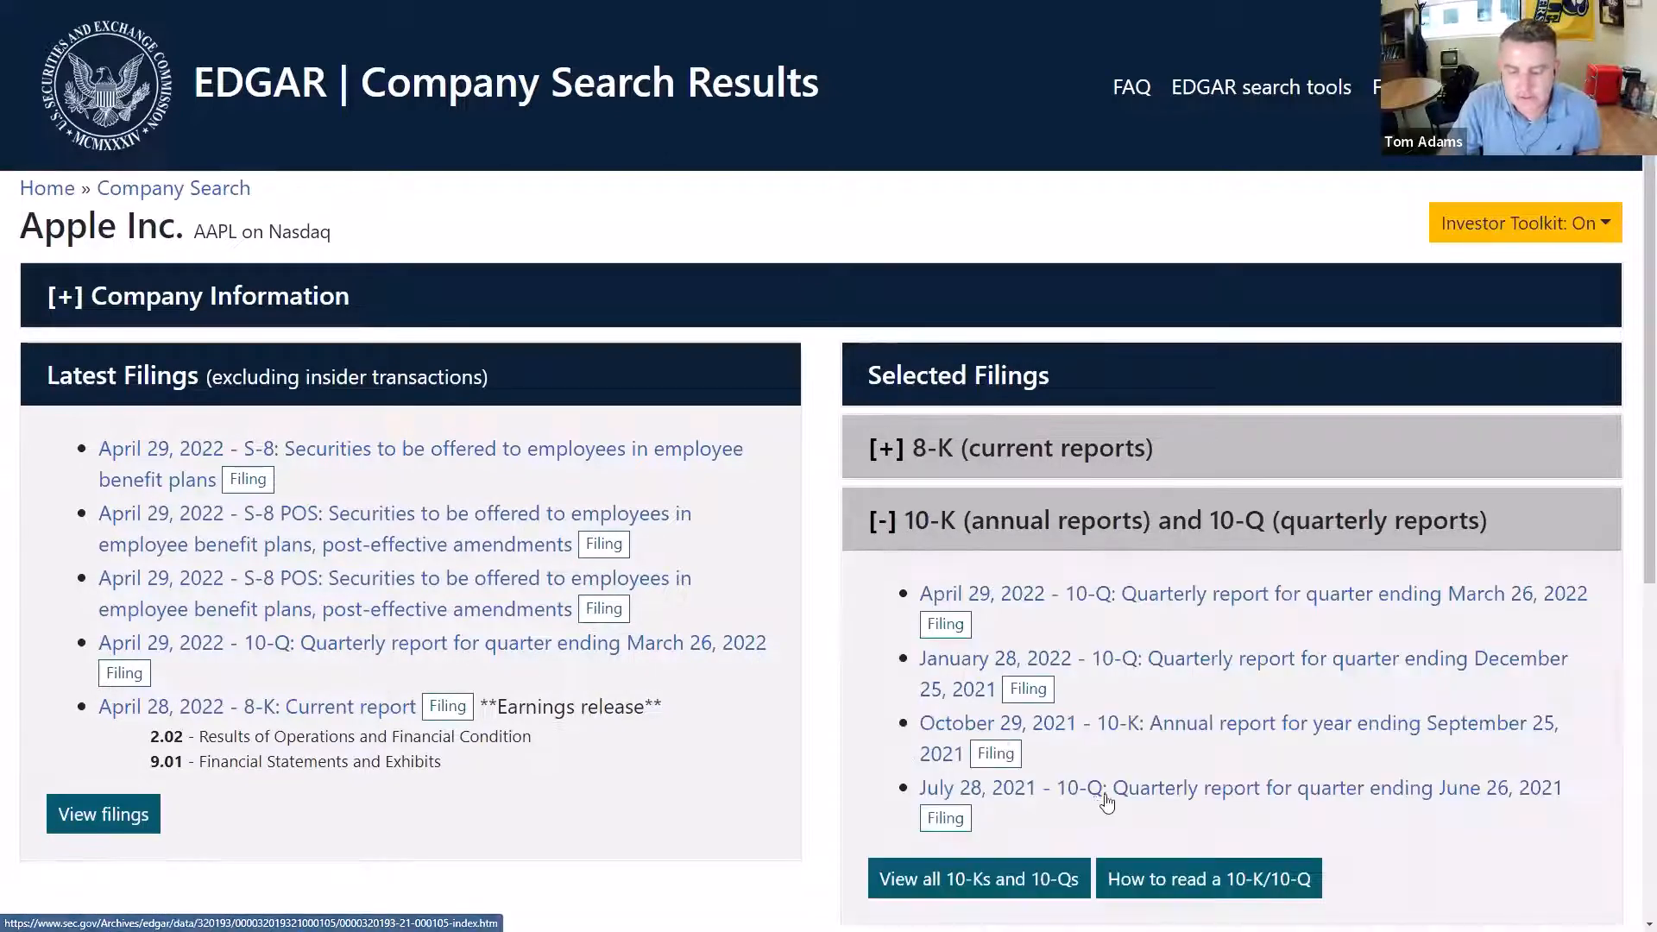
click(1160, 726)
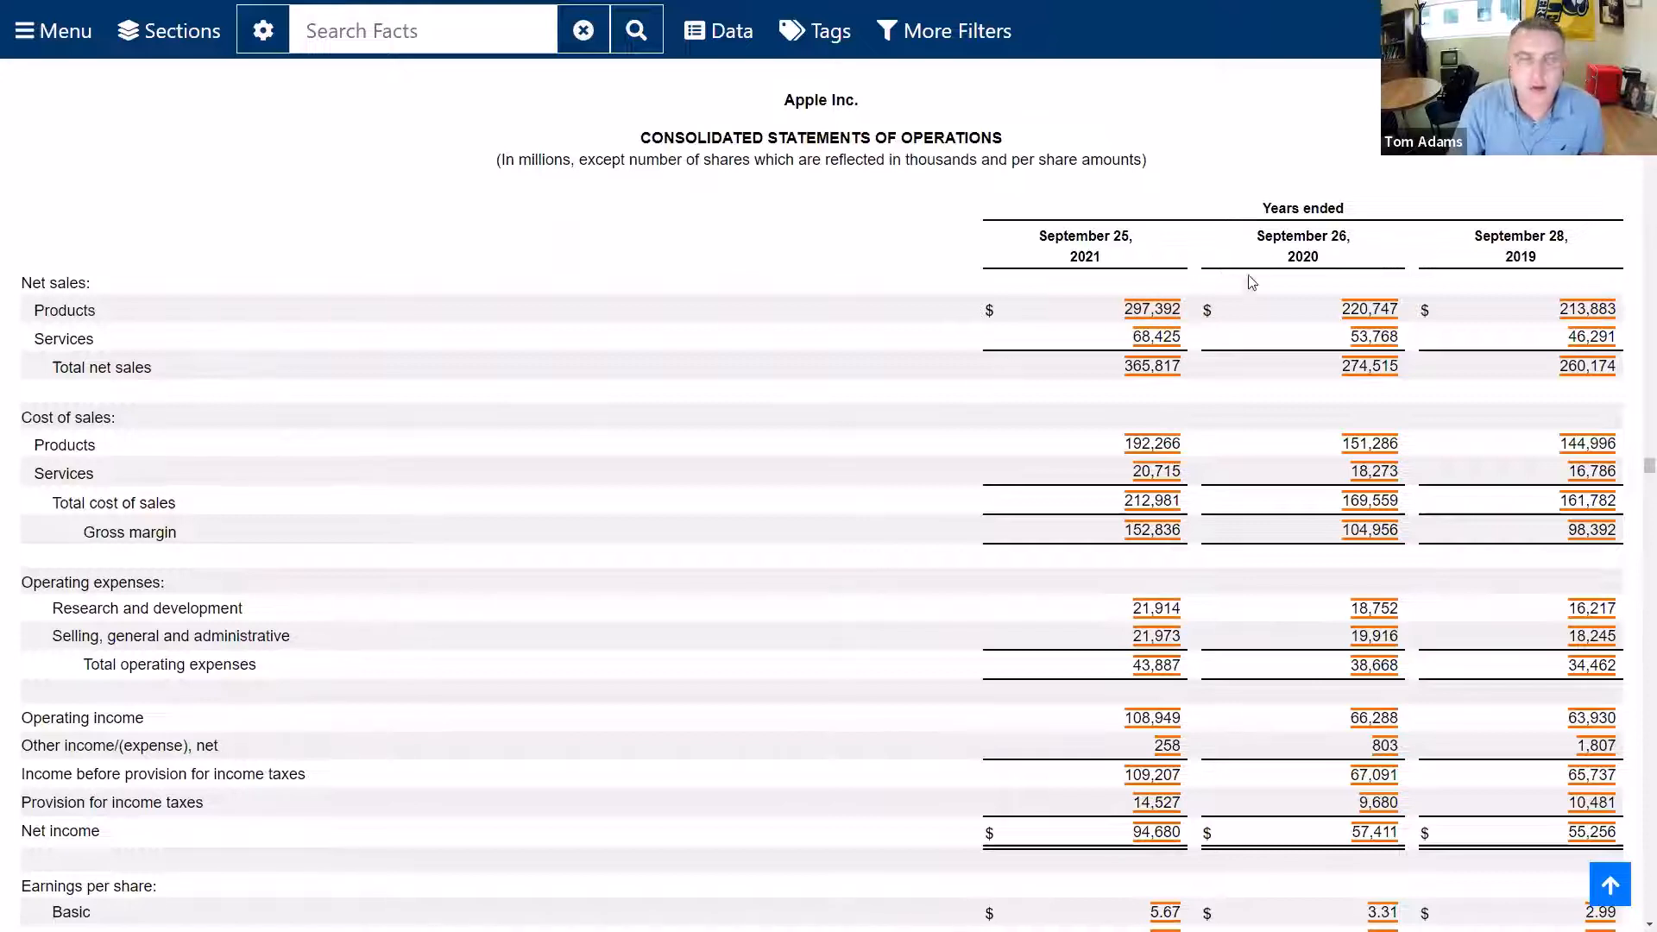
- Examine the XBRL tag name and the label documentation of the 2021 Products net sales figure
click(1157, 315)
click(1022, 254)
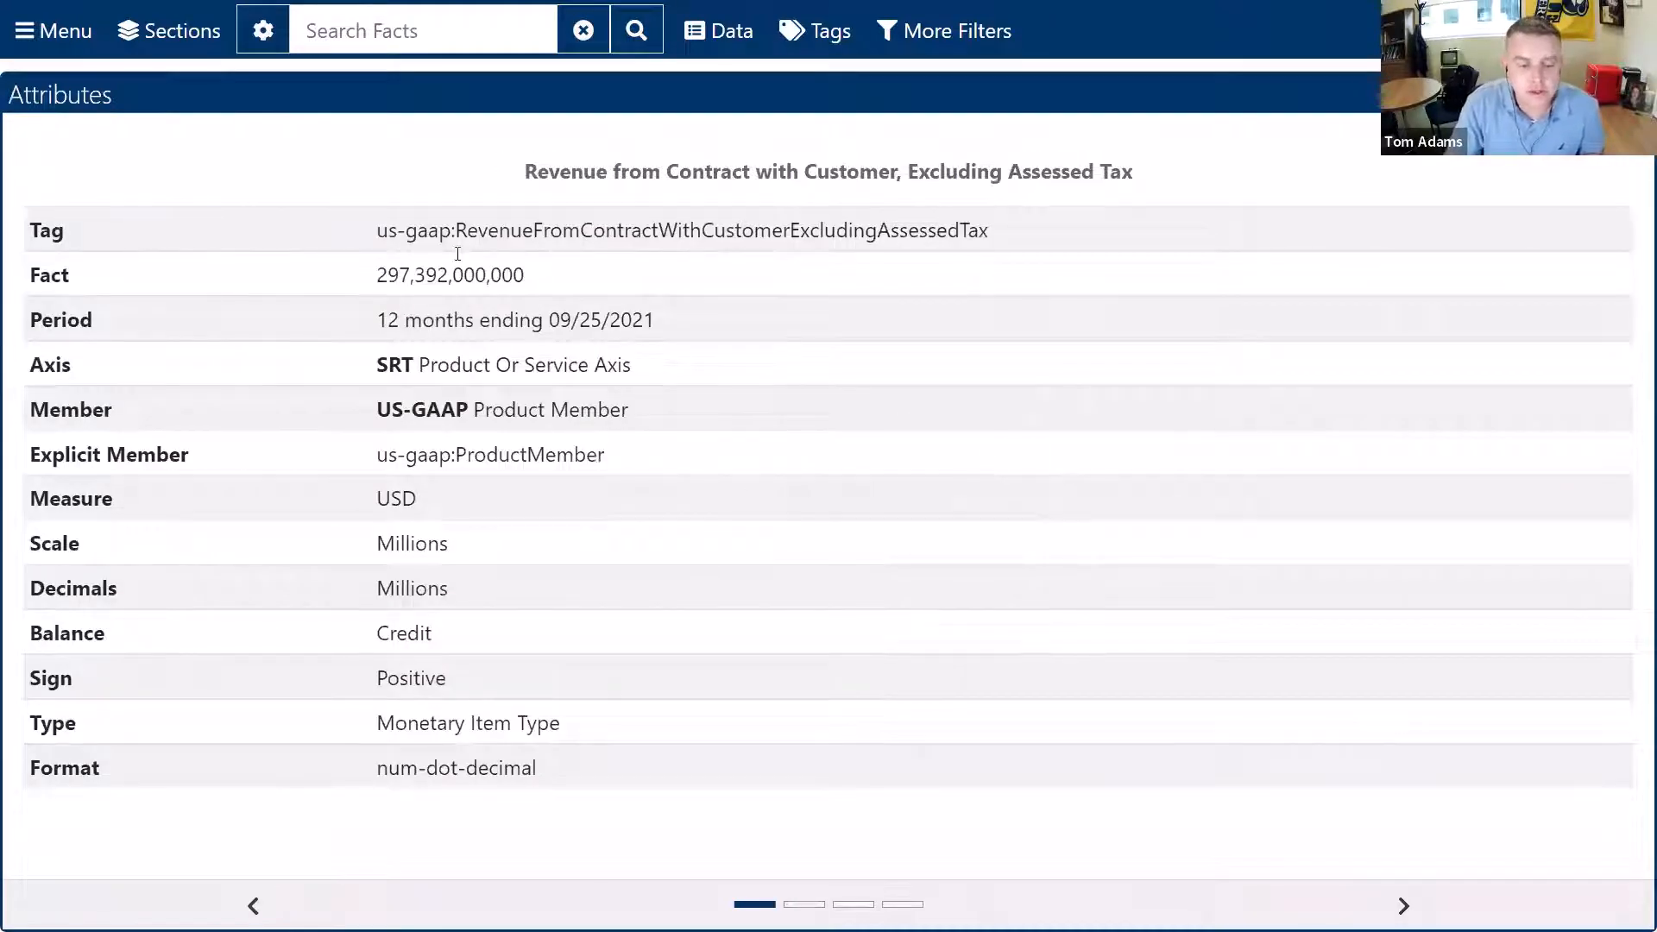
drag(454, 230, 1012, 245)
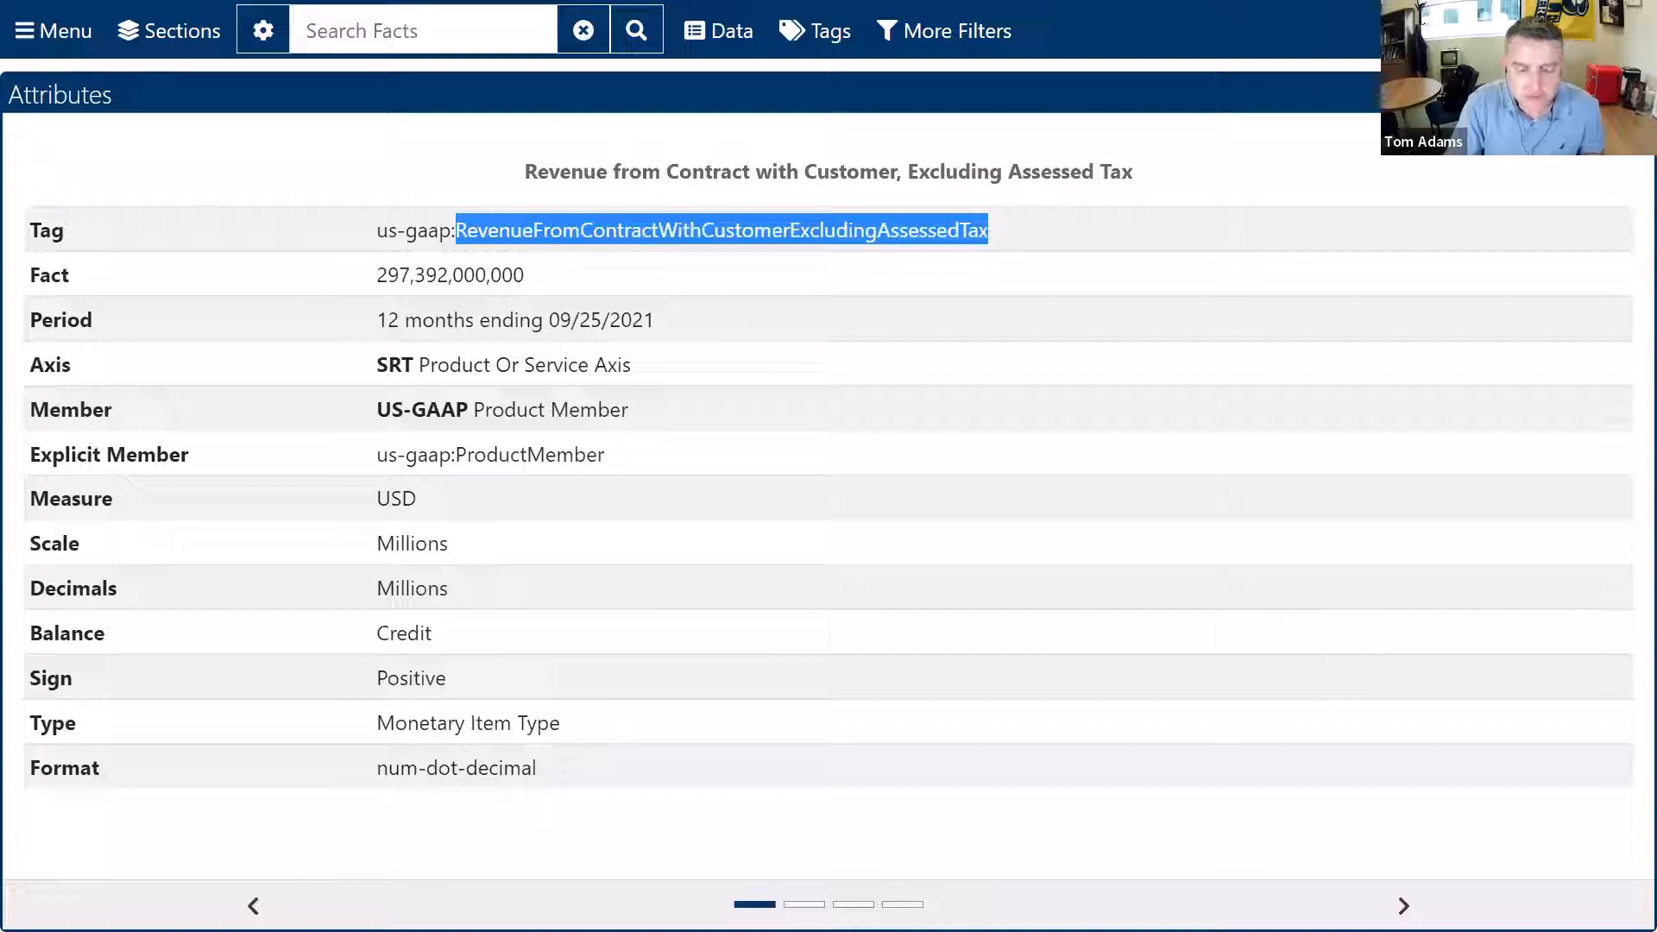
click(1404, 906)
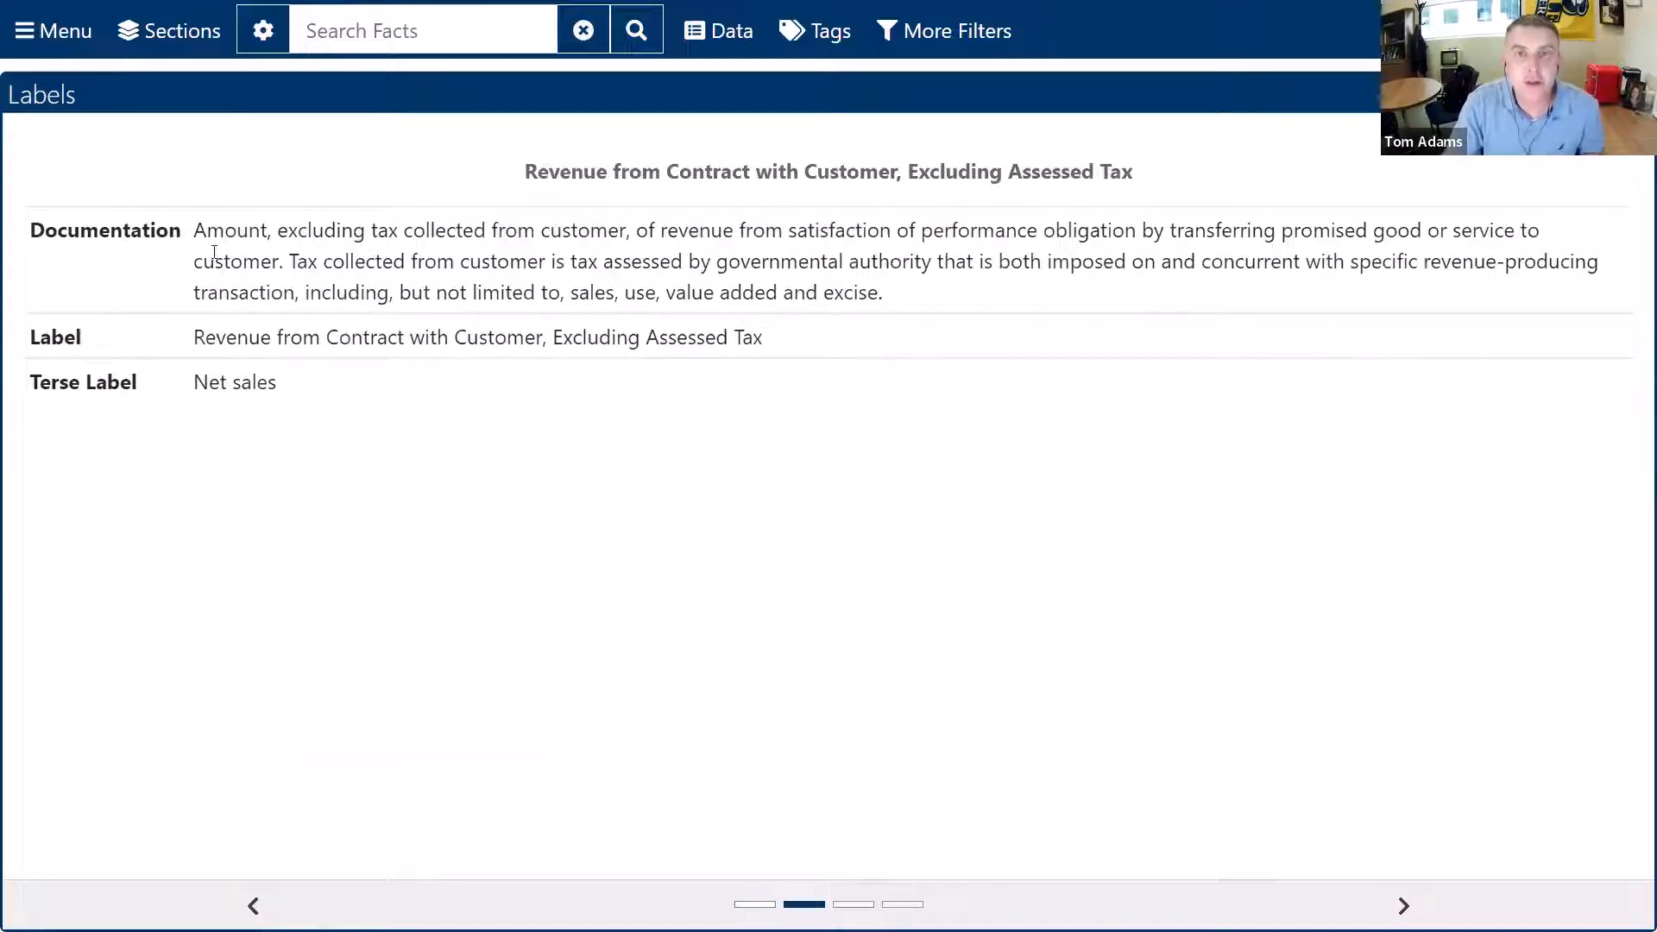
drag(194, 231, 910, 299)
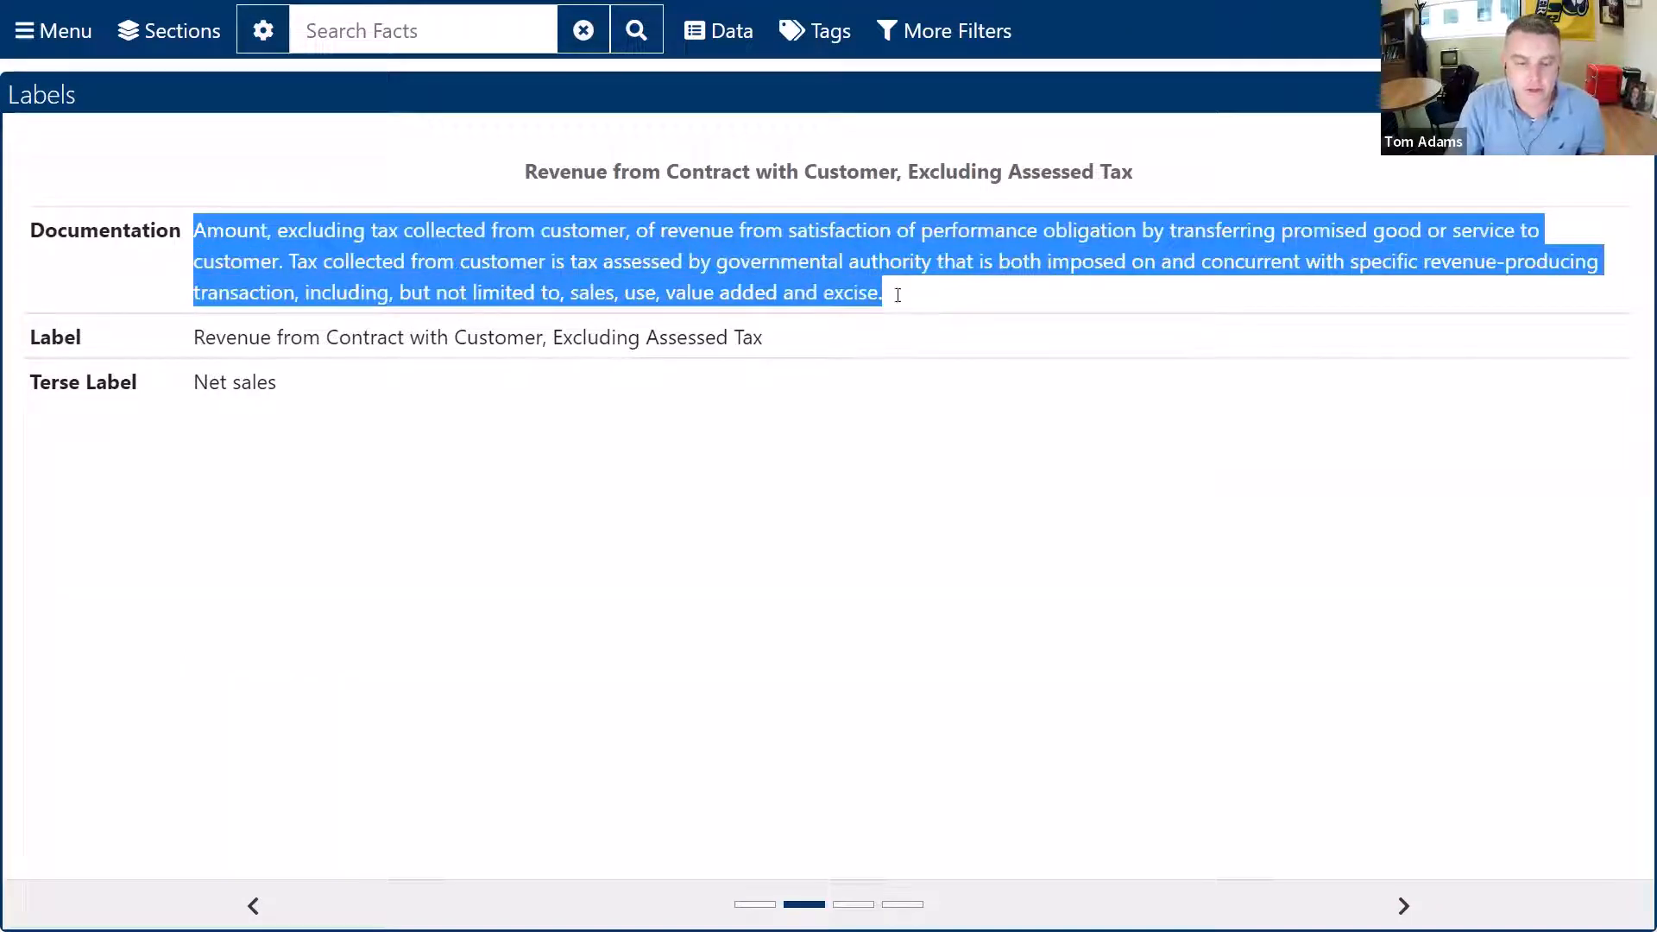
click(221, 226)
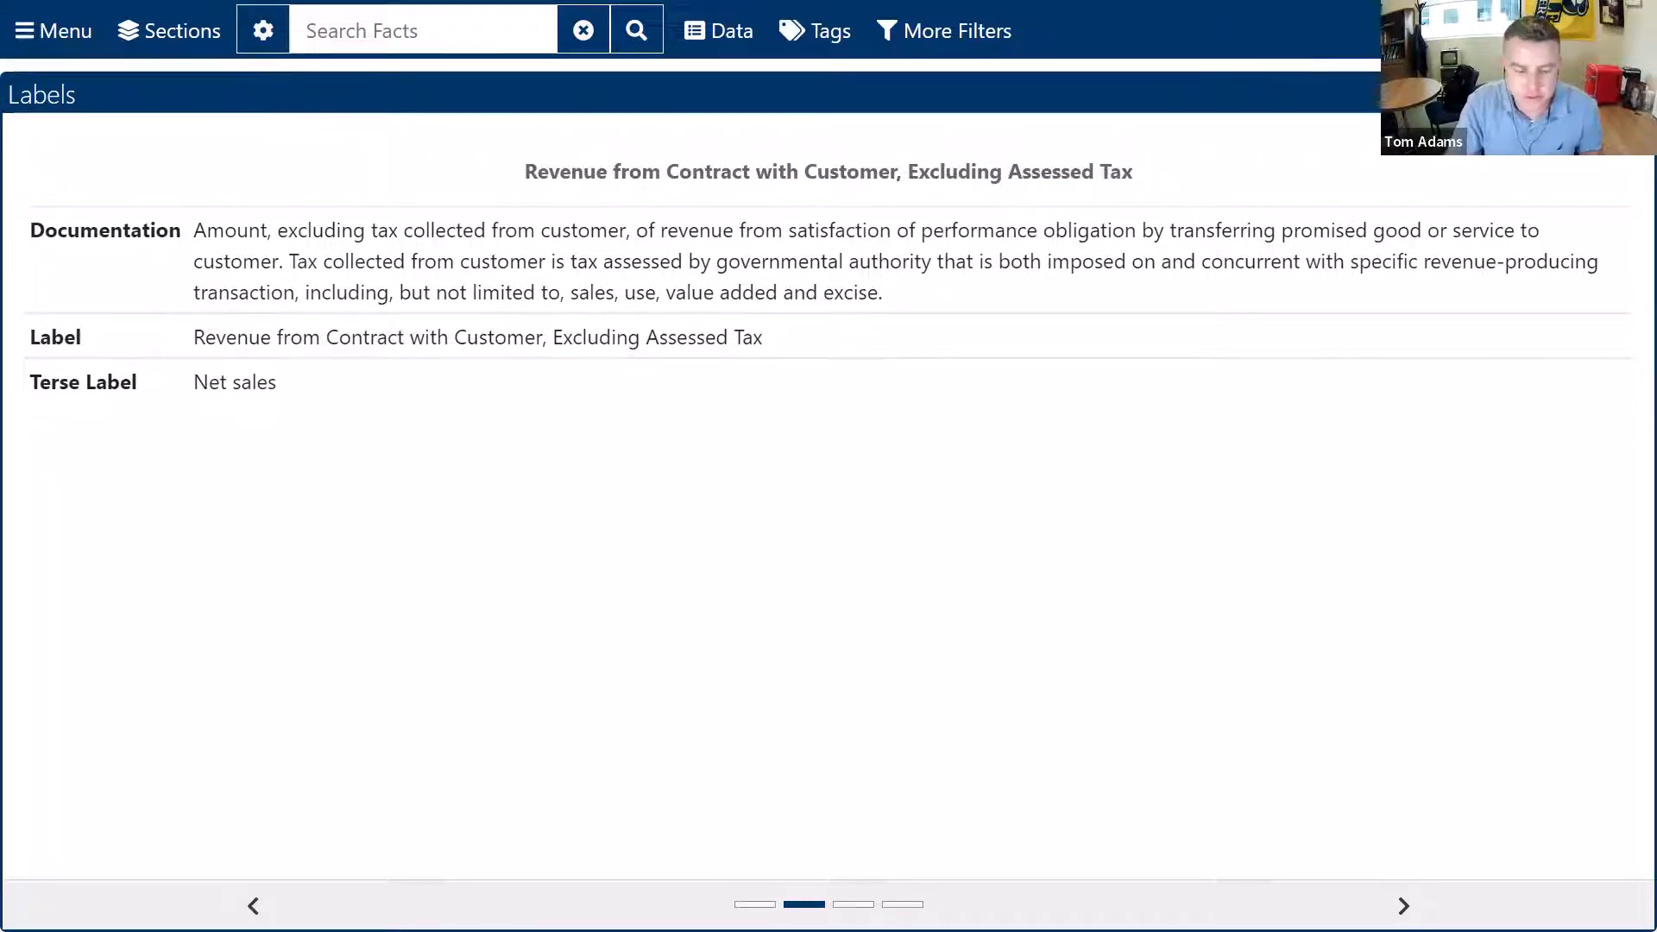
- Review the fact's accounting-standard references, open the first FASB codification link separately, and view the fact's last details page
click(853, 903)
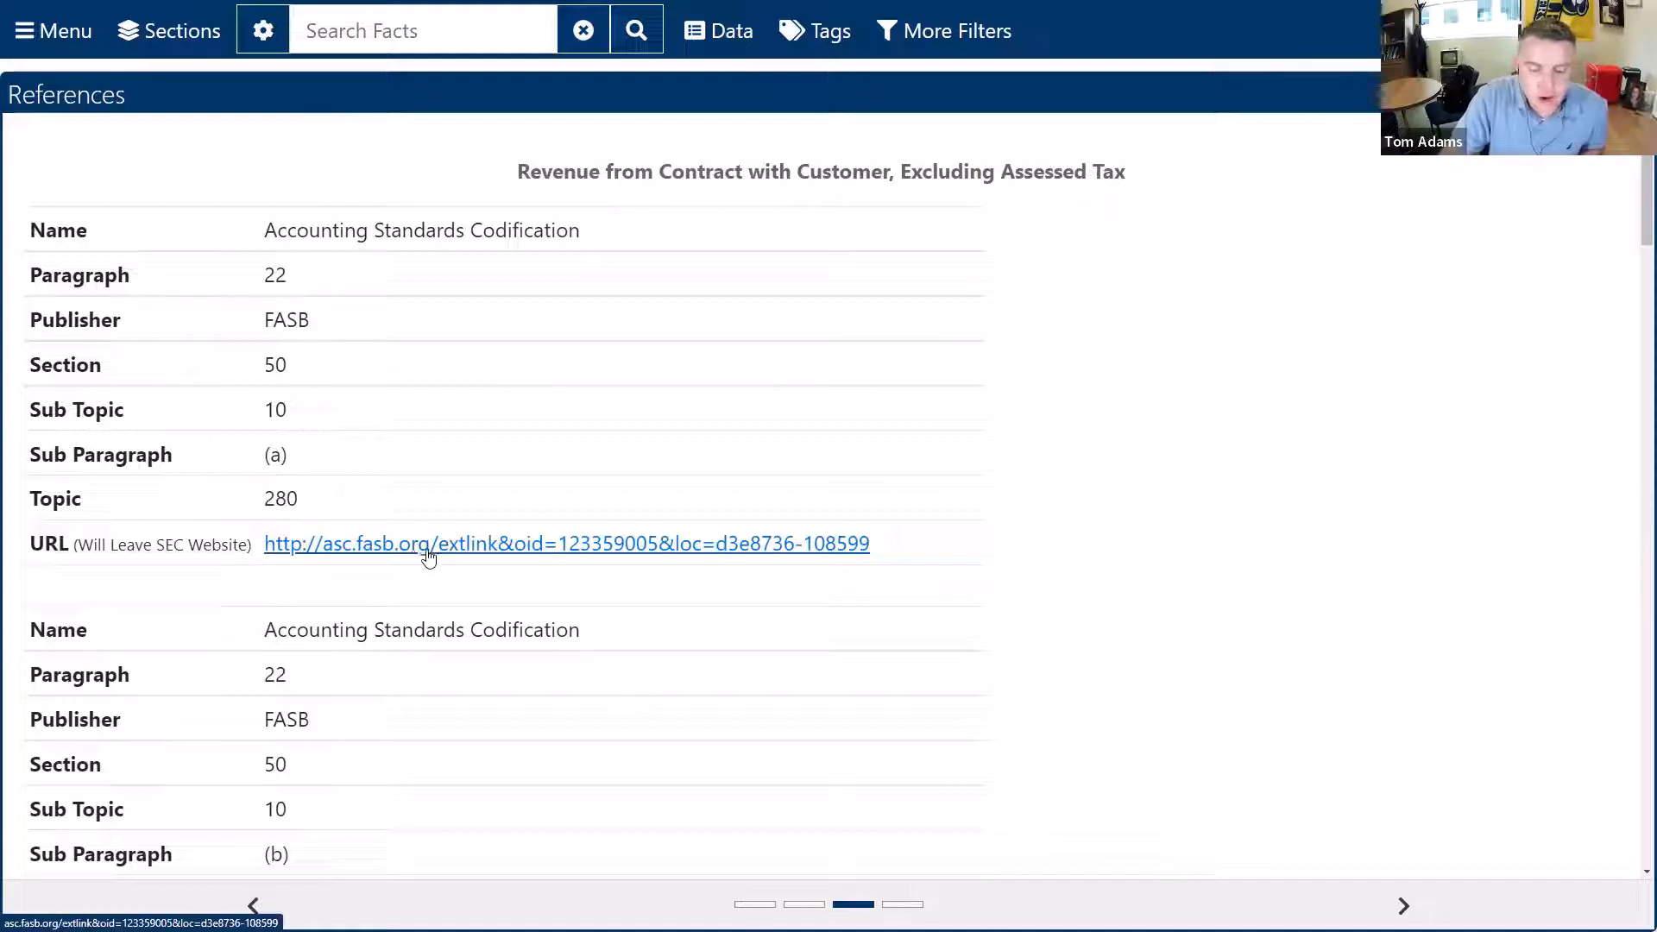
right_click(475, 555)
click(518, 561)
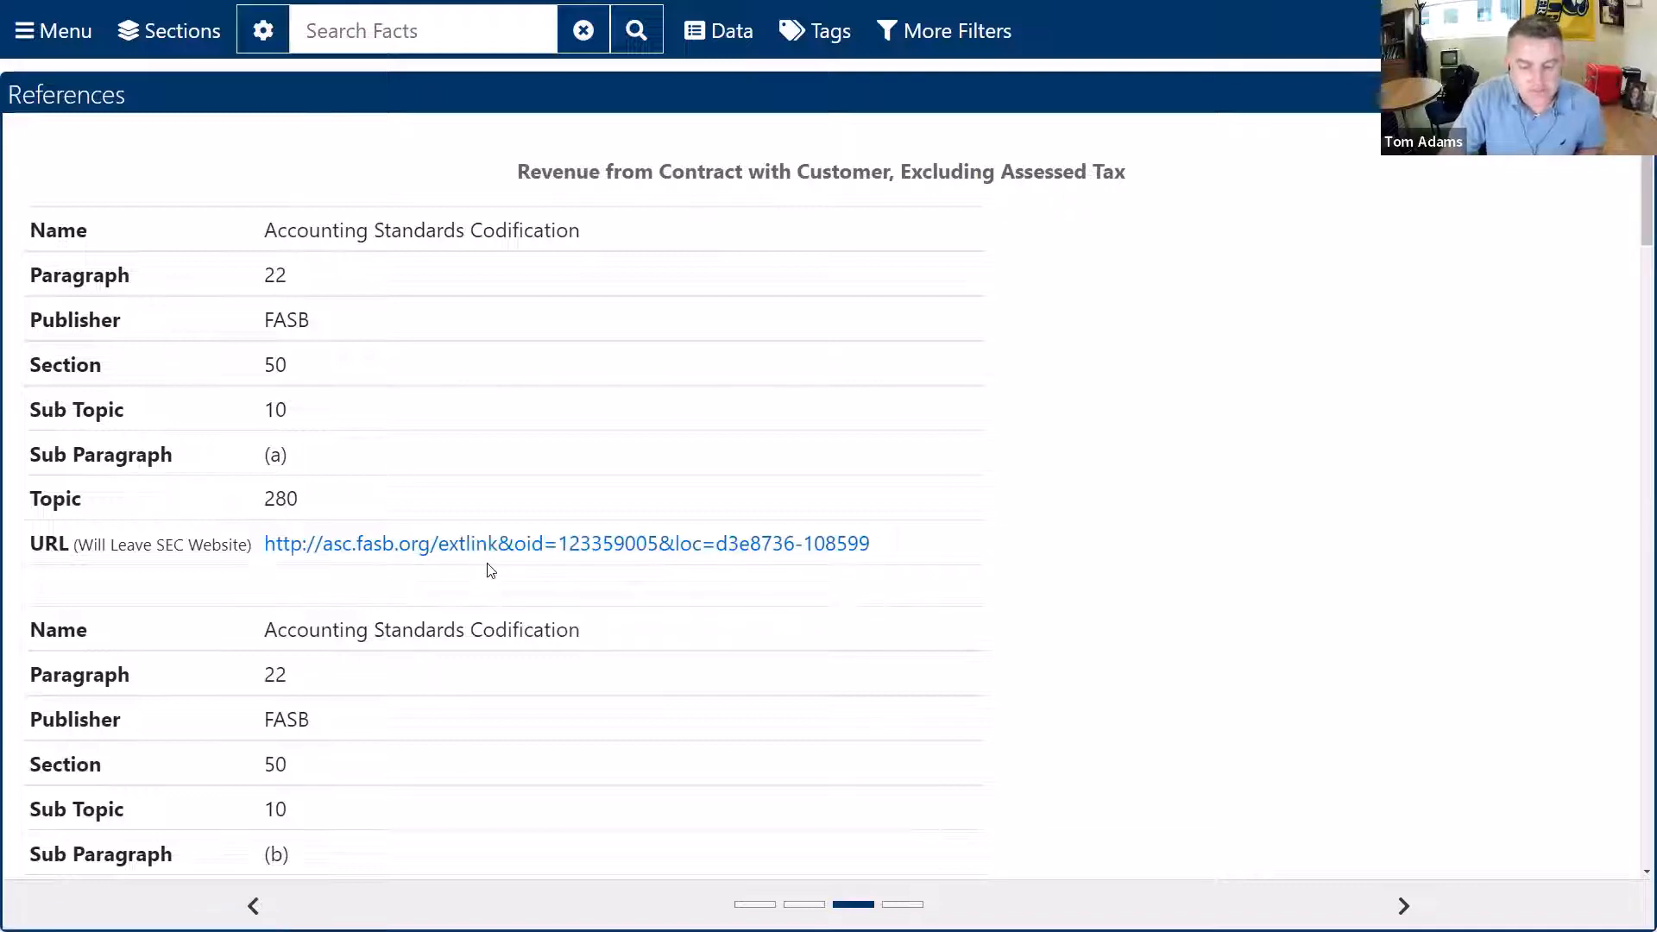
scroll(484, 569, down, 1)
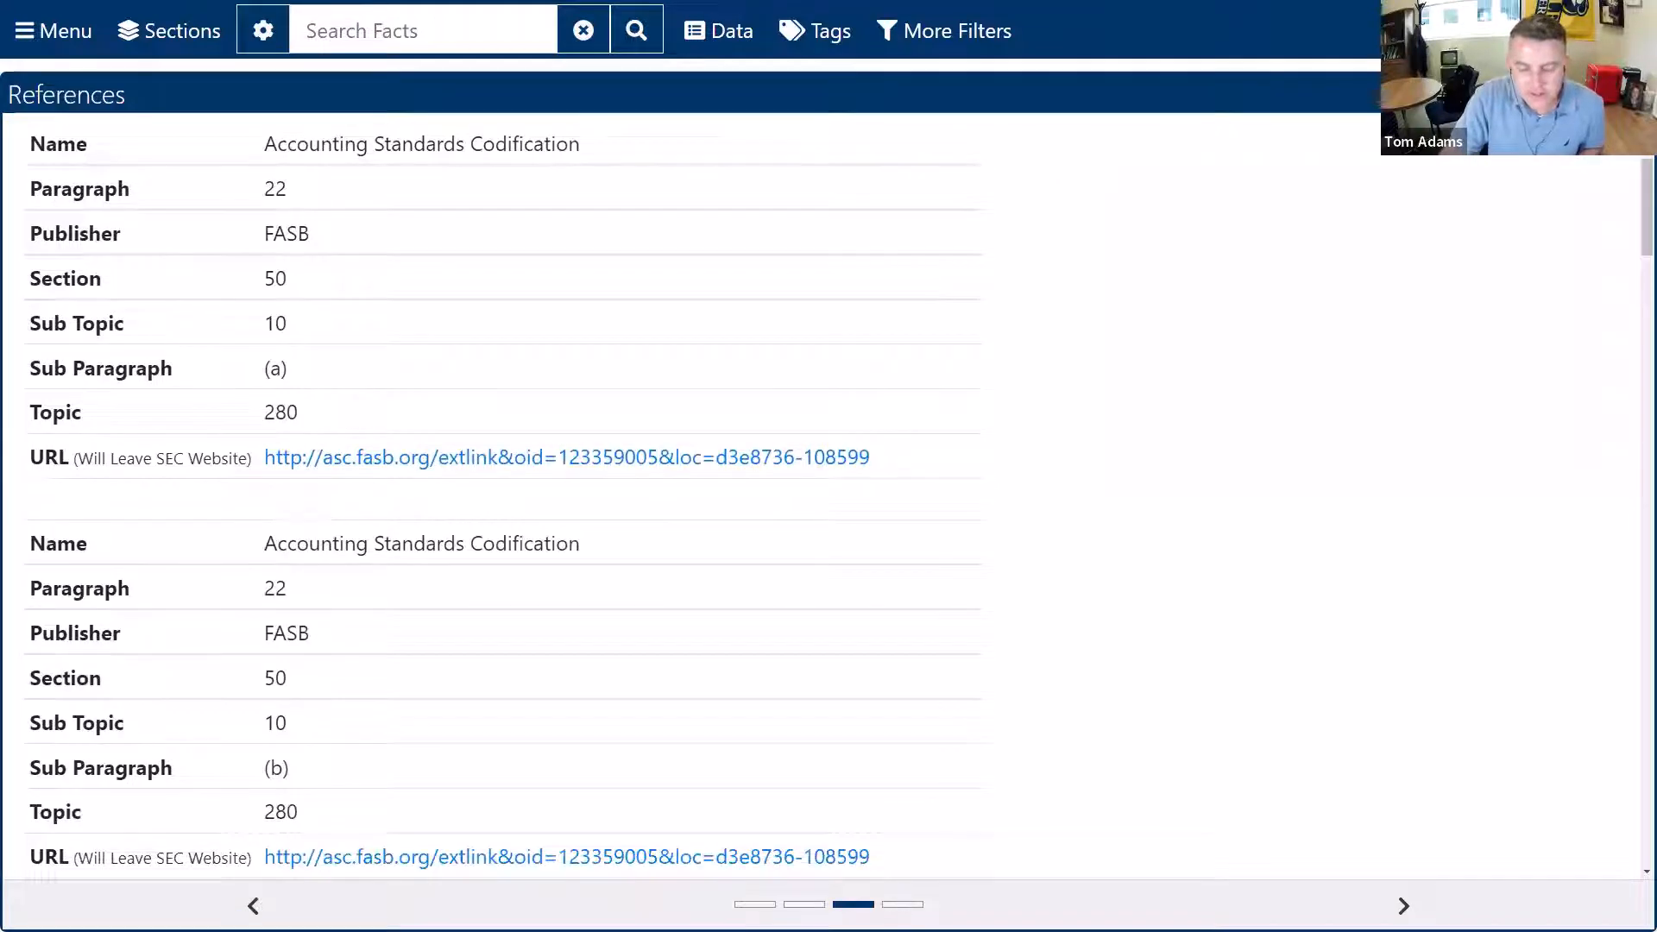
click(903, 905)
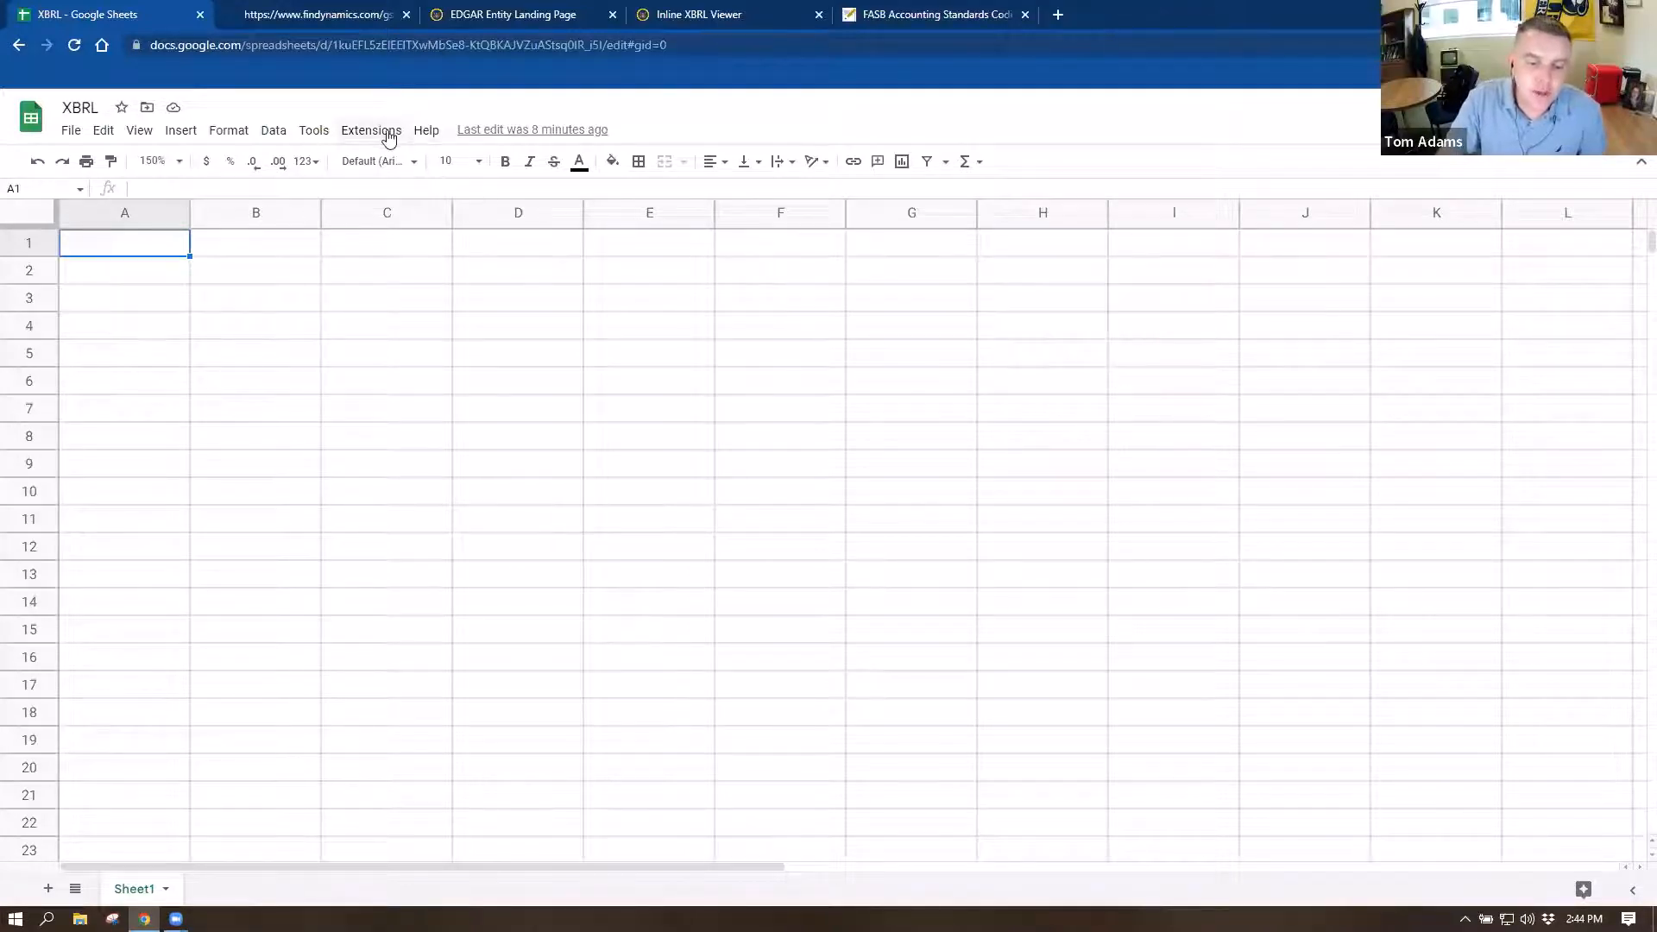
- Open the Apps Script editor for the XBRL spreadsheet
click(307, 137)
mouse_move(384, 137)
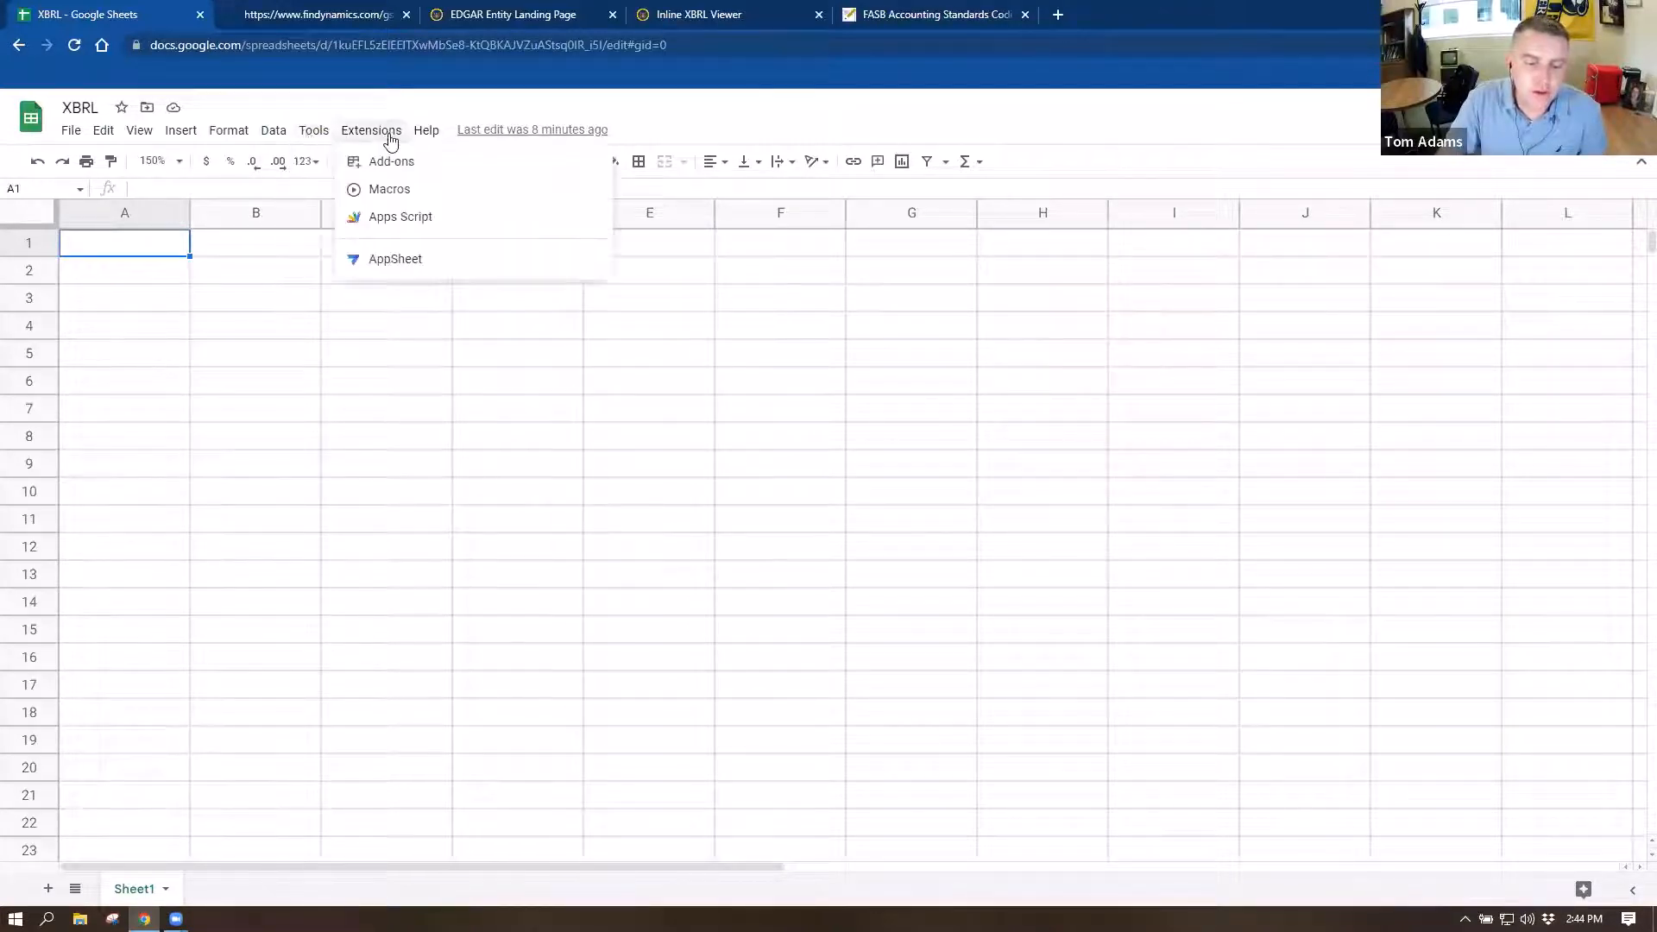
click(402, 223)
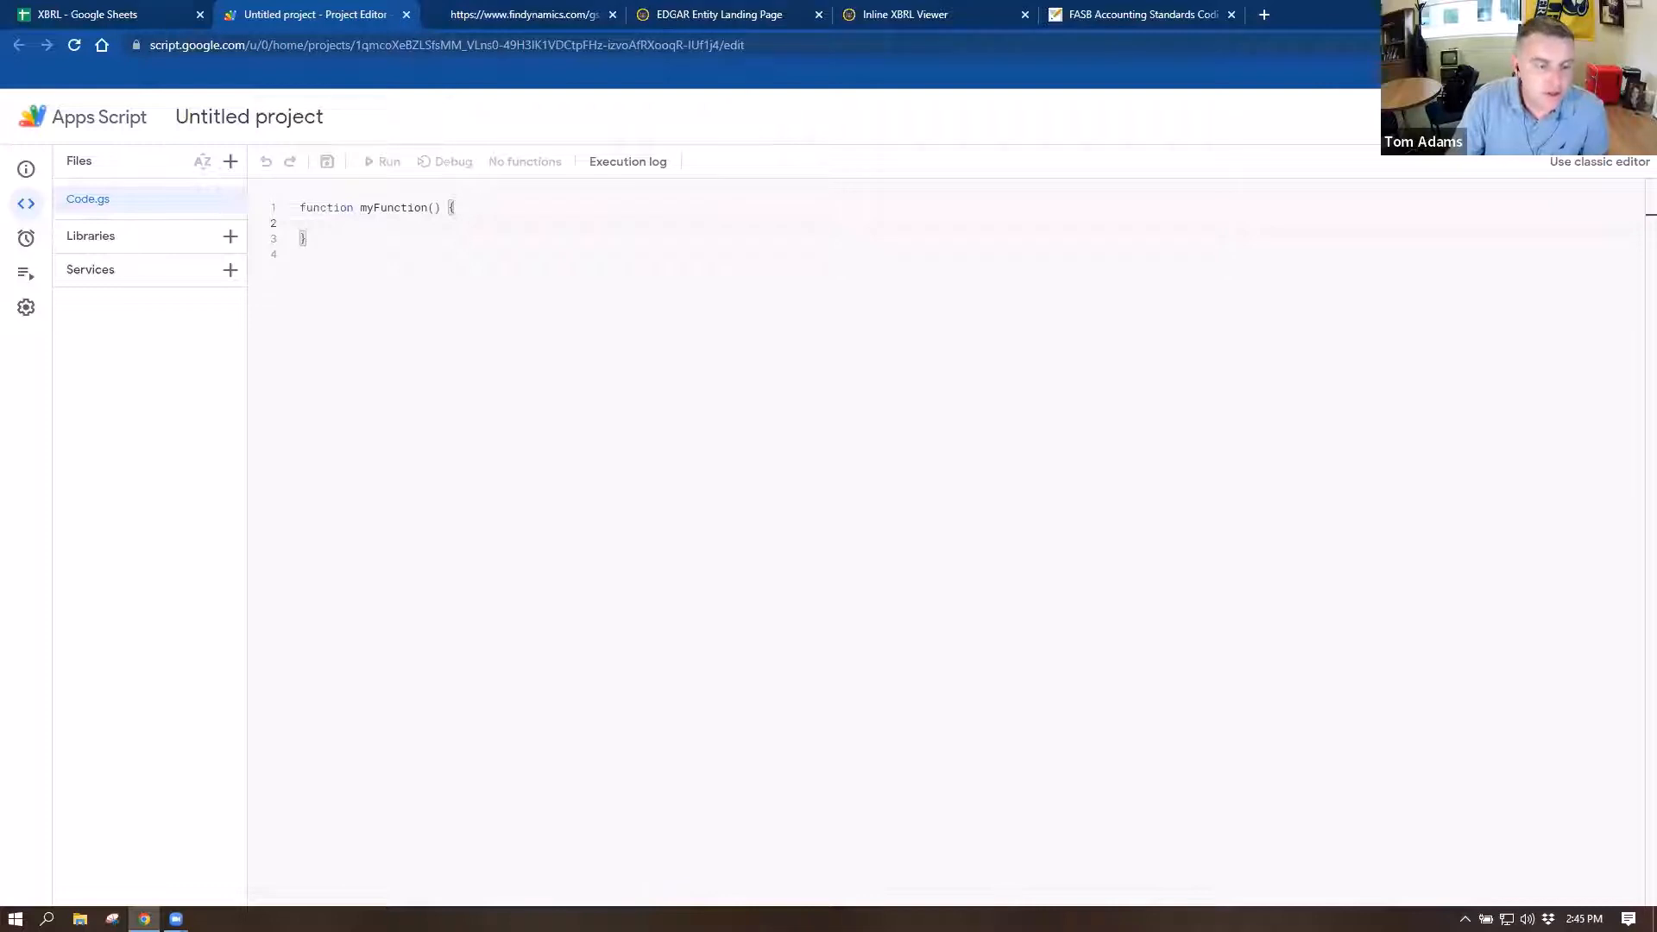
- Replace the default function in Code.gs with the entire ixbrlanalyst.gs script copied from the findynamics.com page
click(427, 18)
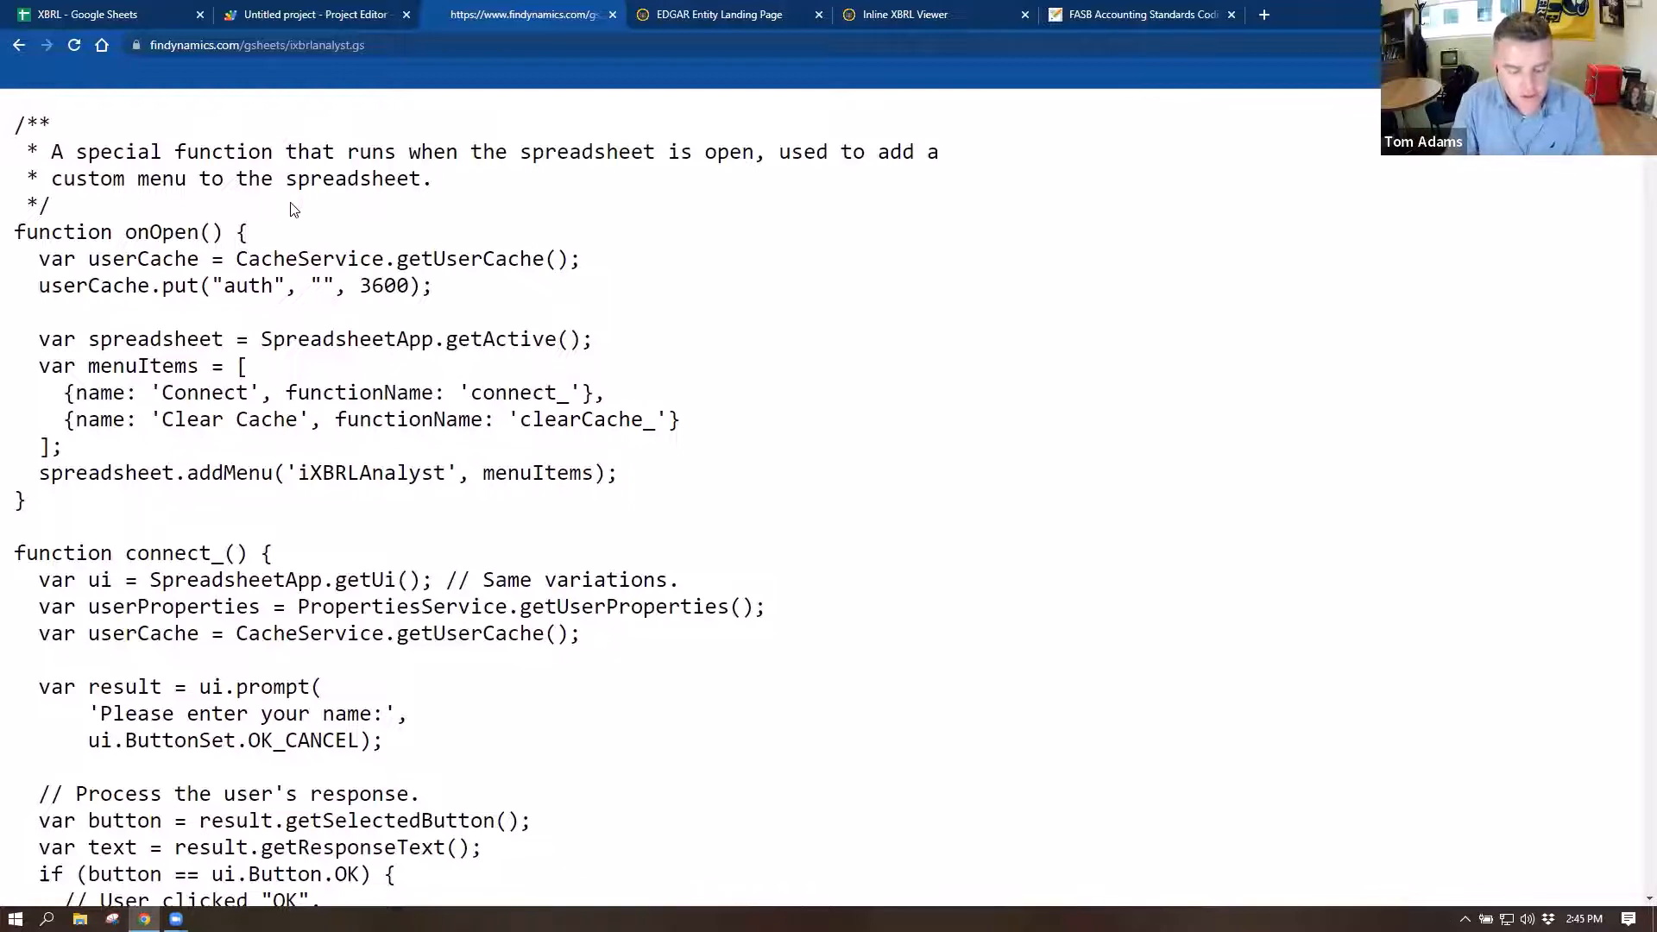
key(ctrl+a)
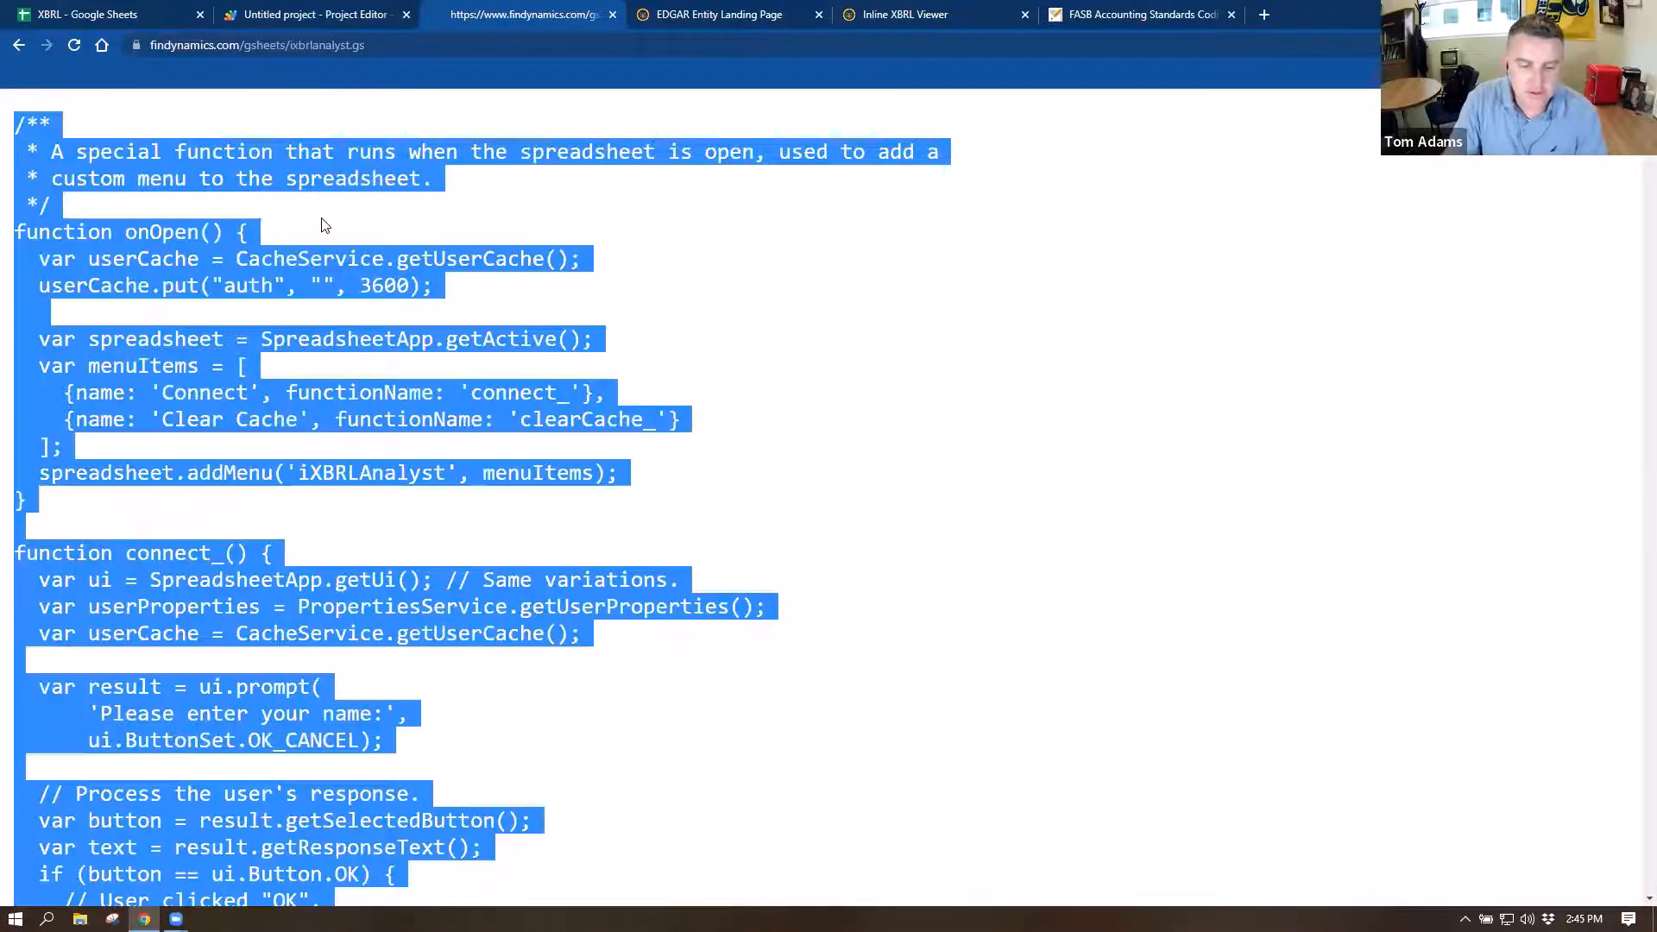
click(323, 17)
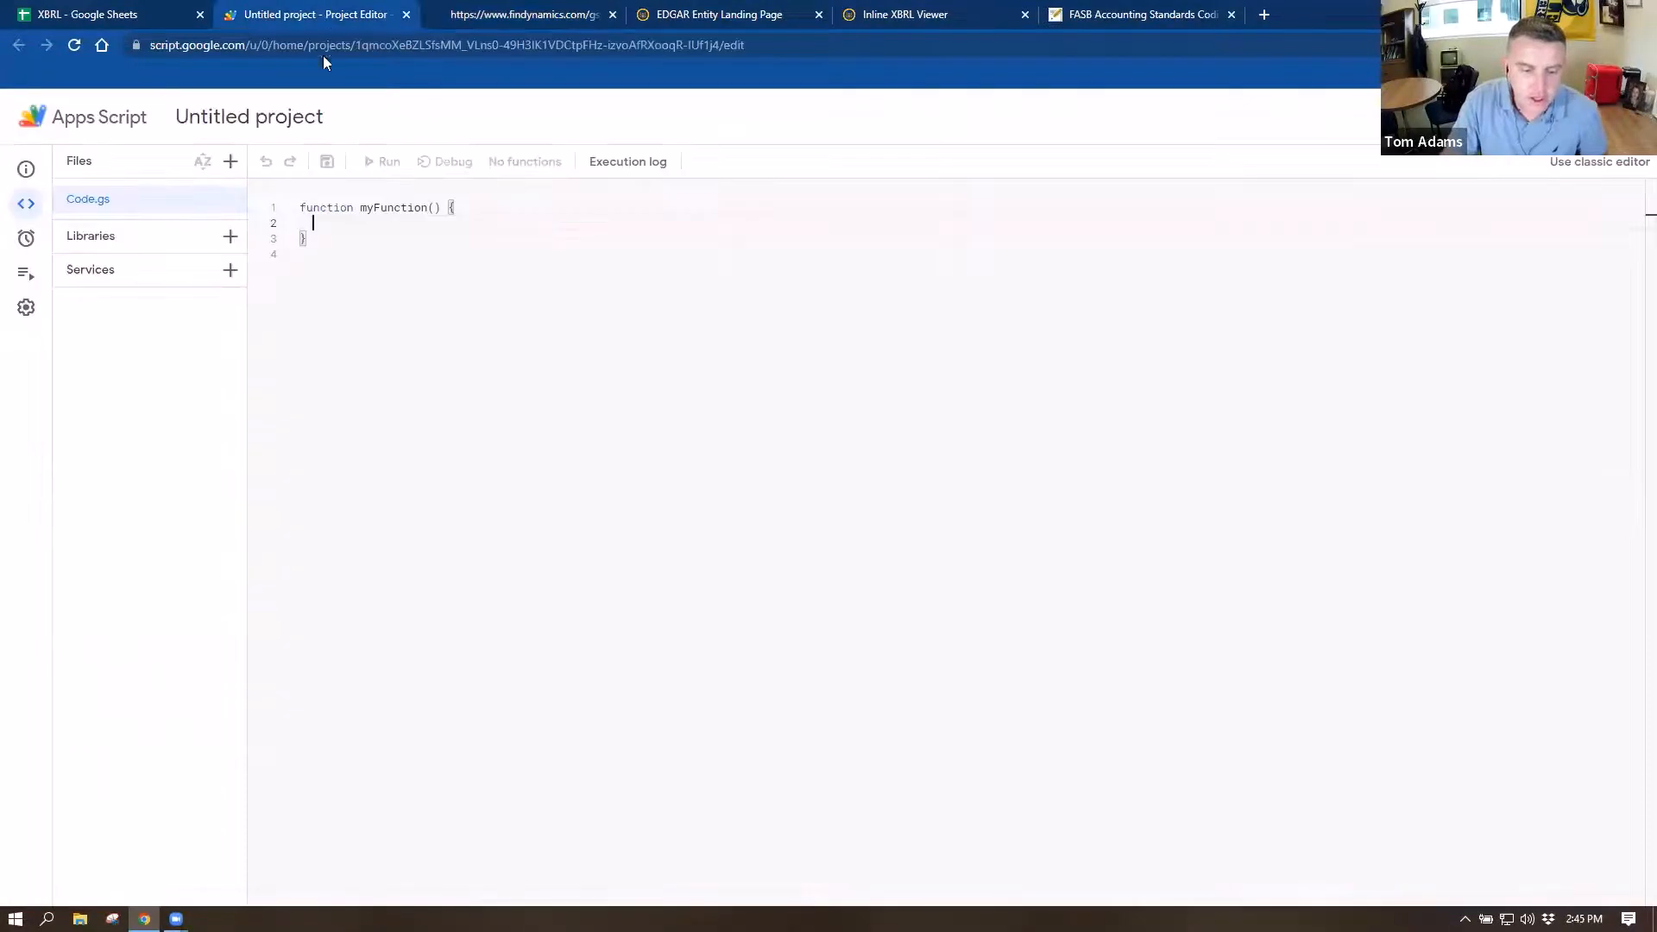
drag(354, 270, 279, 191)
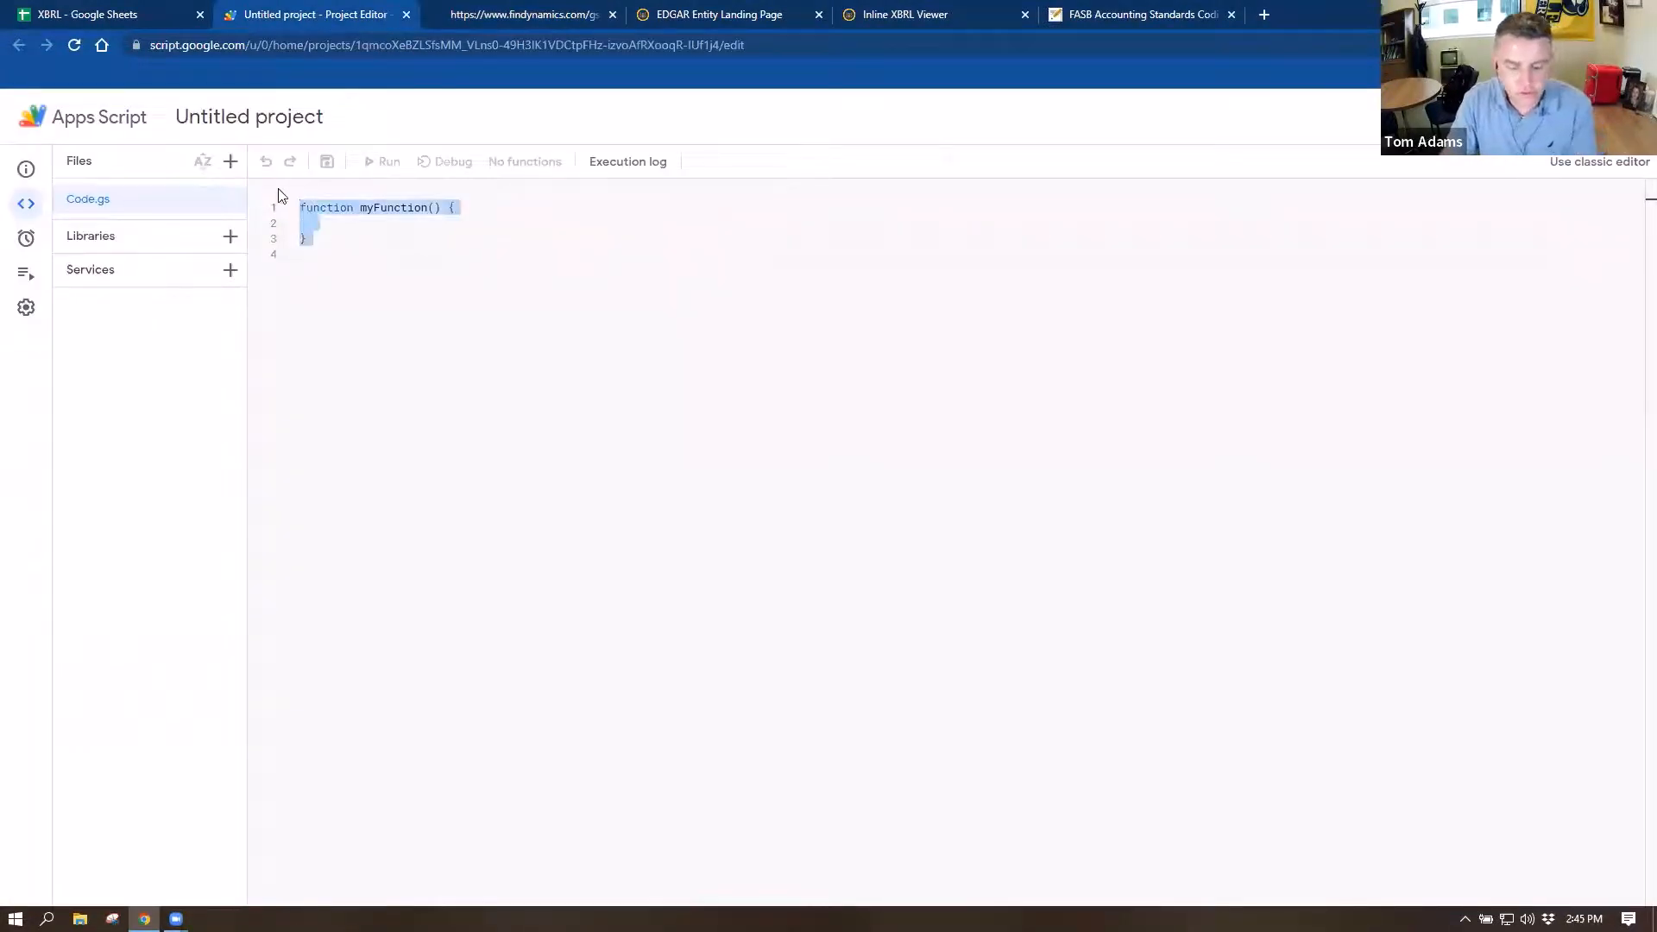
key(ctrl+v)
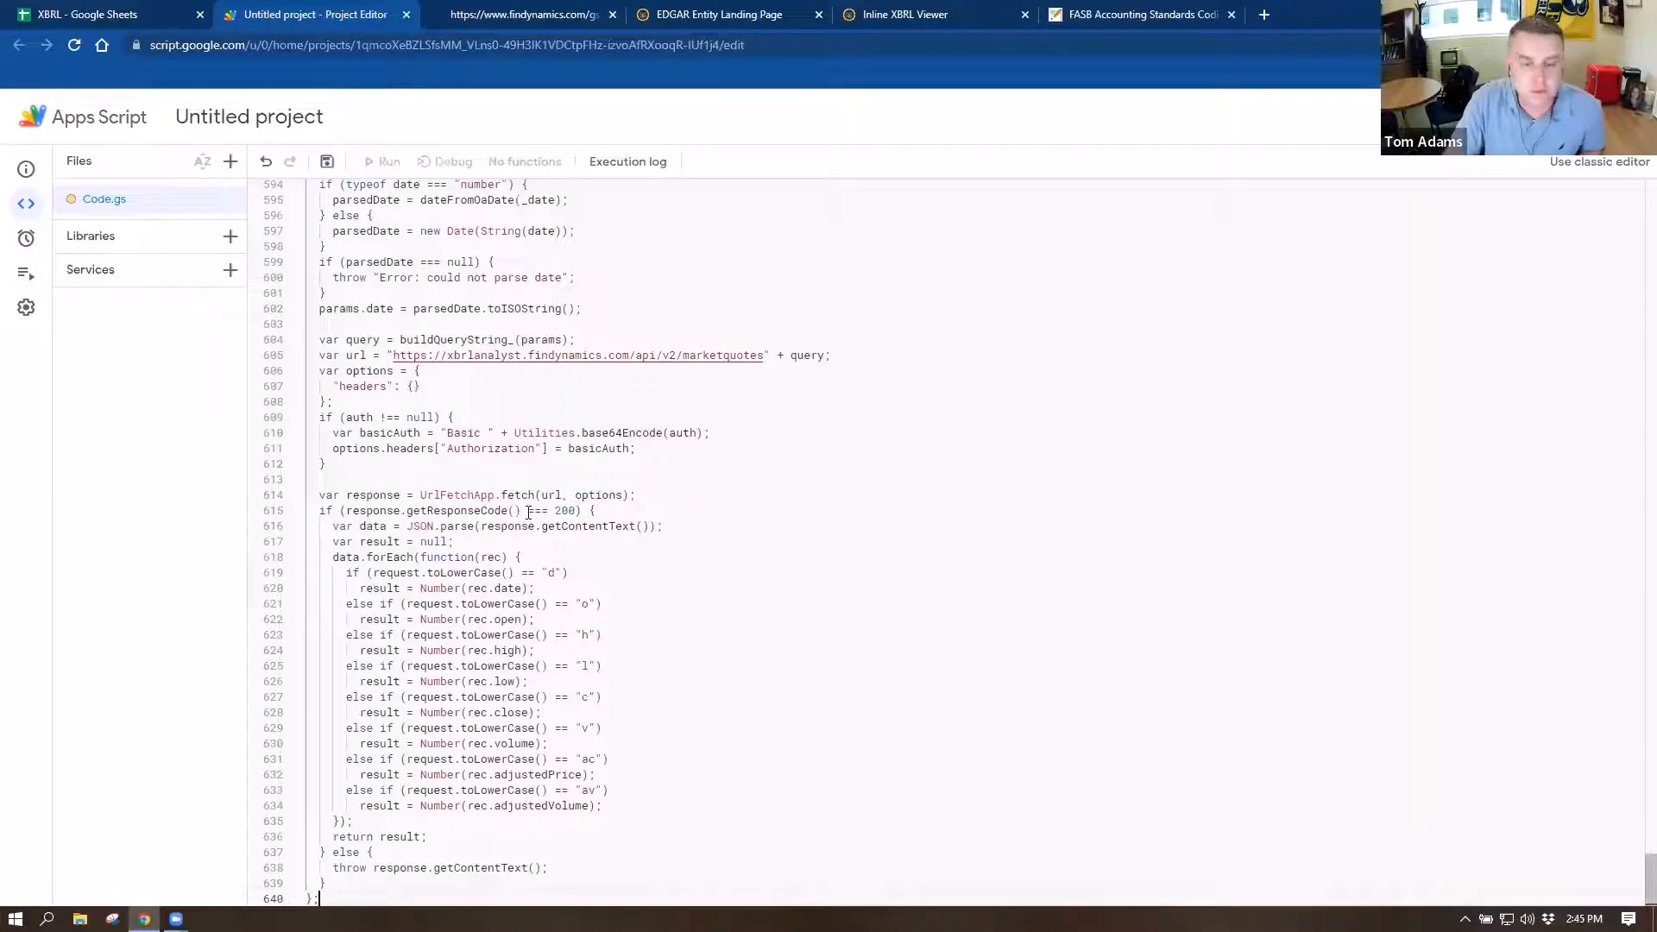
scroll(528, 512, up, 15)
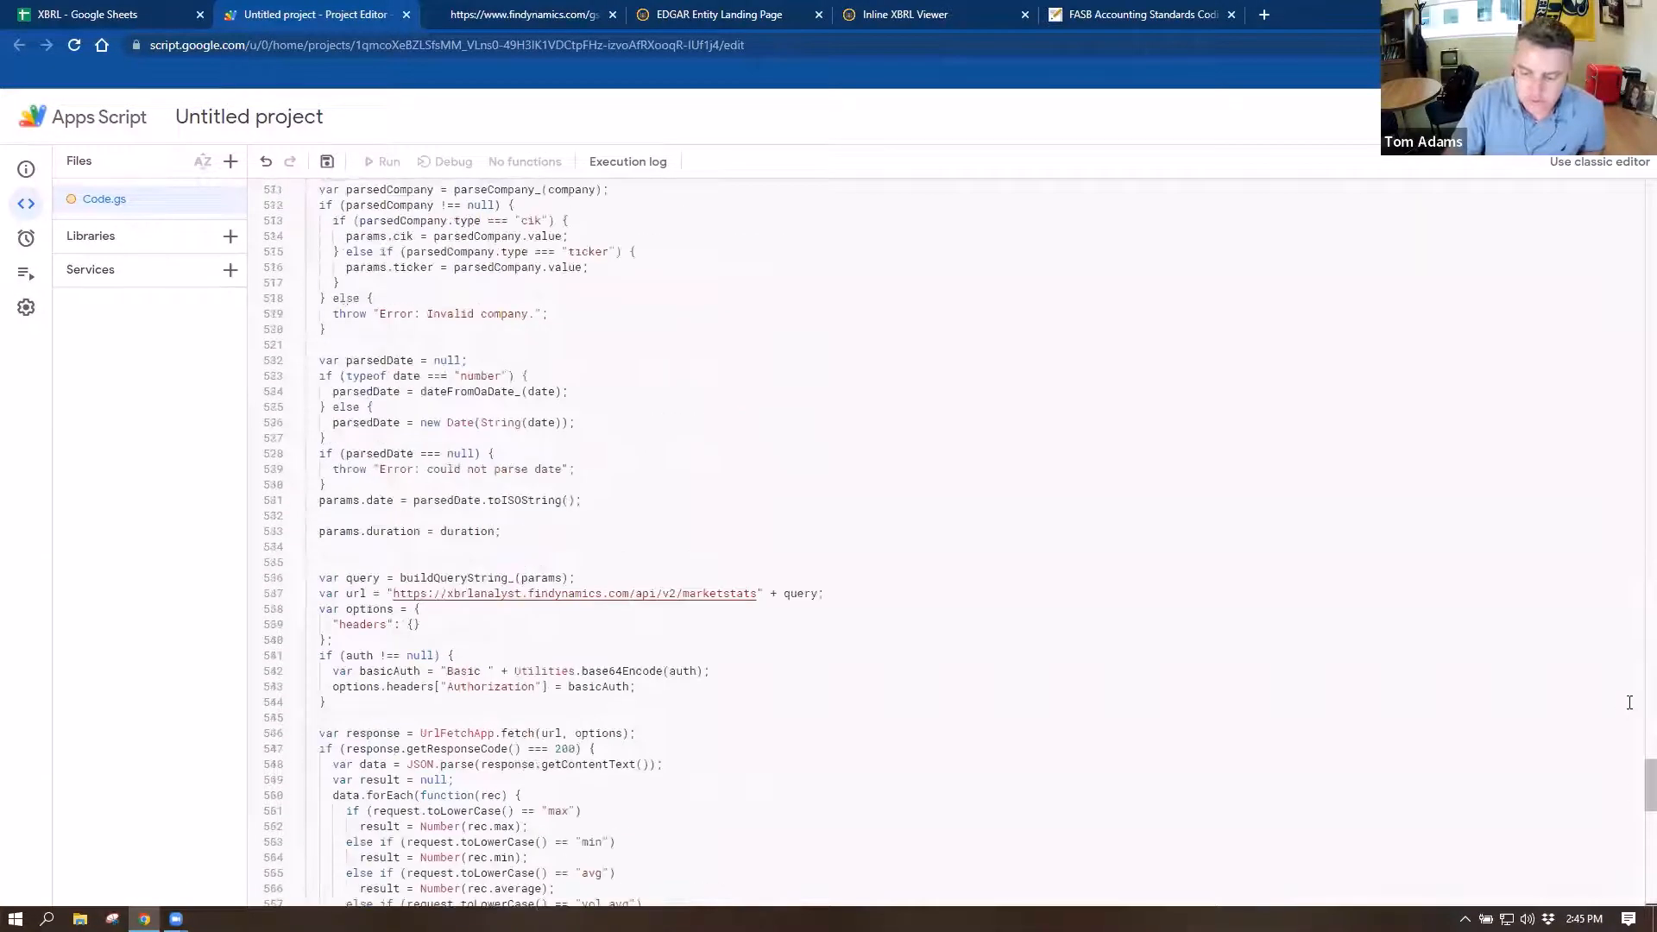
drag(1635, 790, 1638, 180)
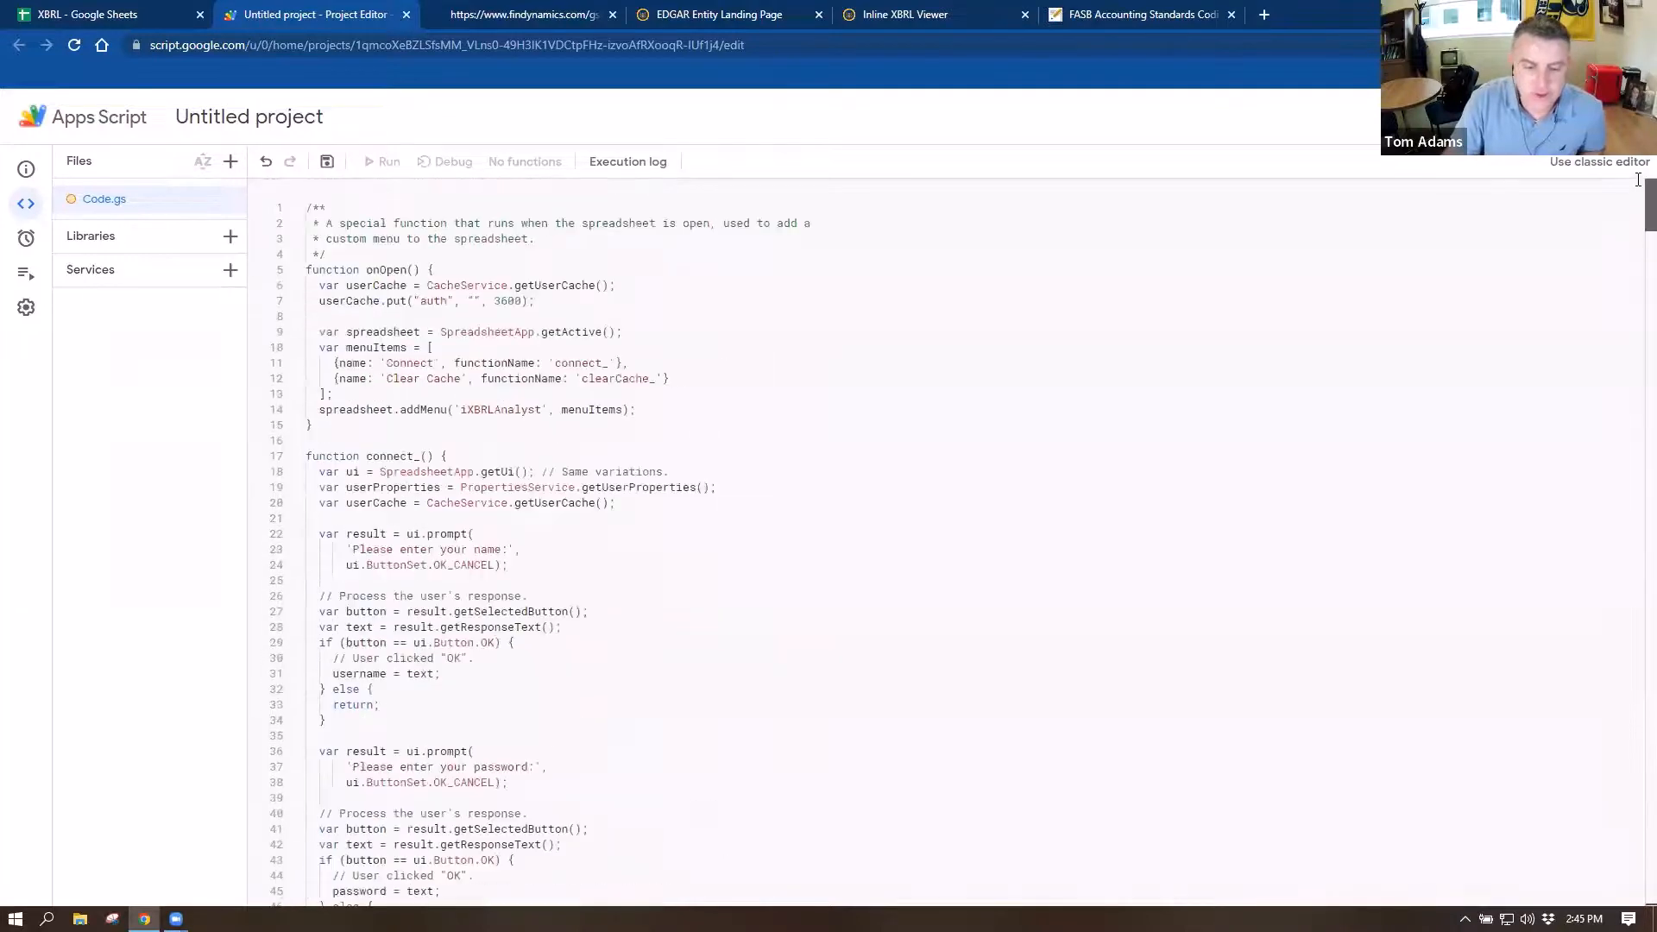
- Rename the script project as XBRL-2022-07-08
click(194, 118)
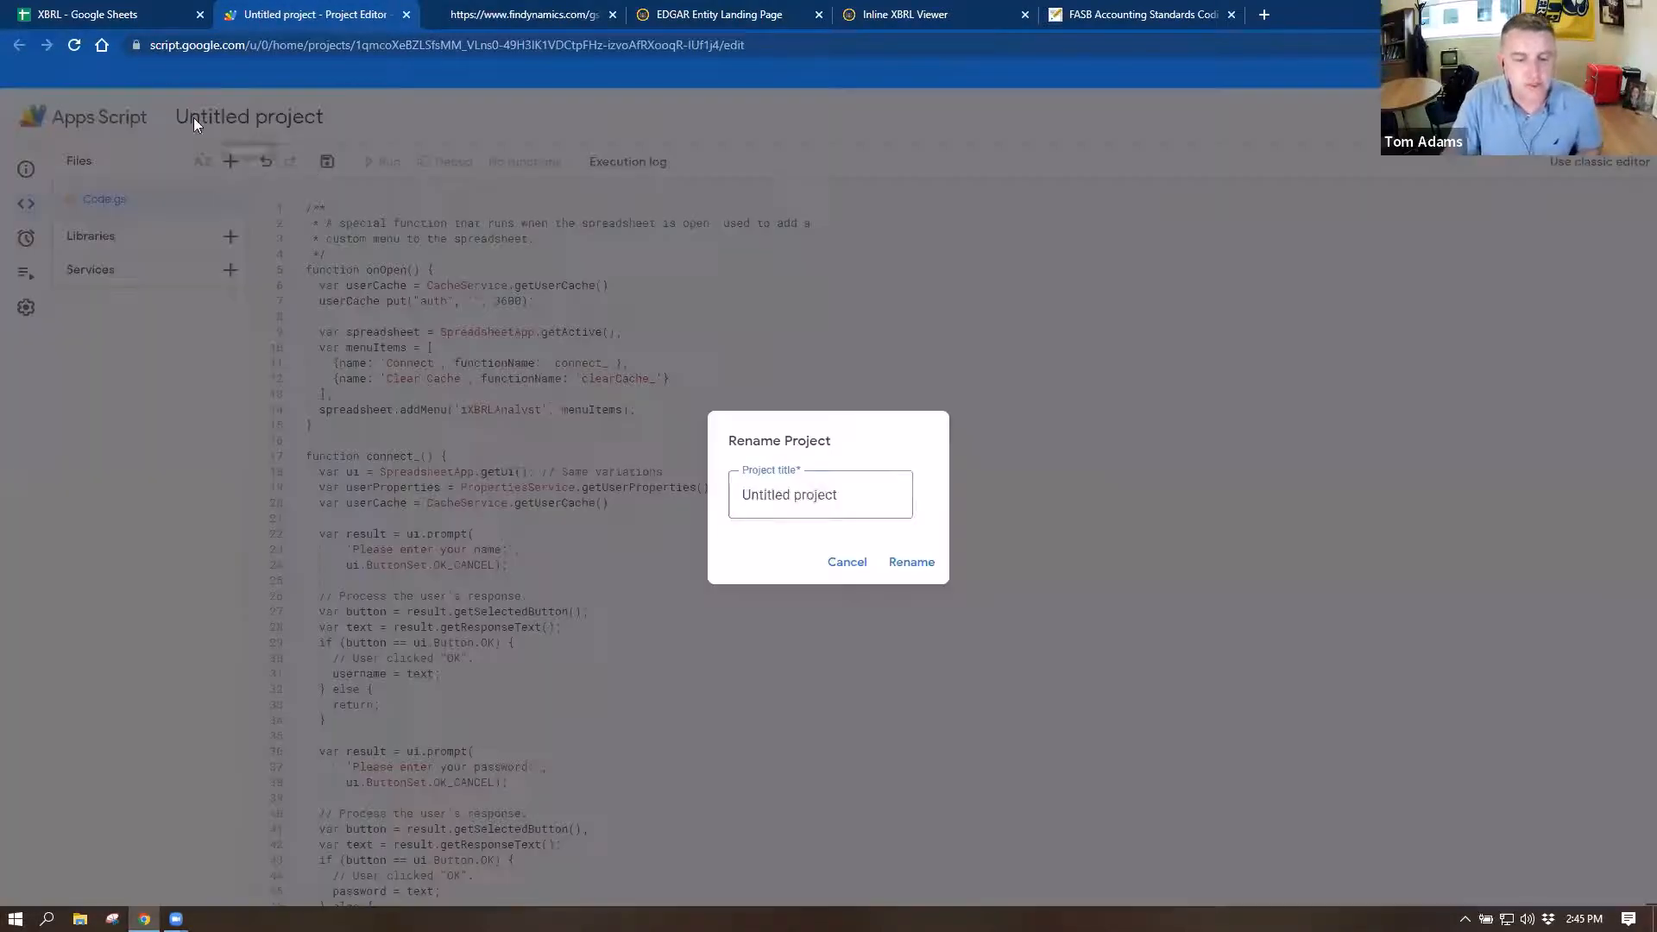
text(XBRL)
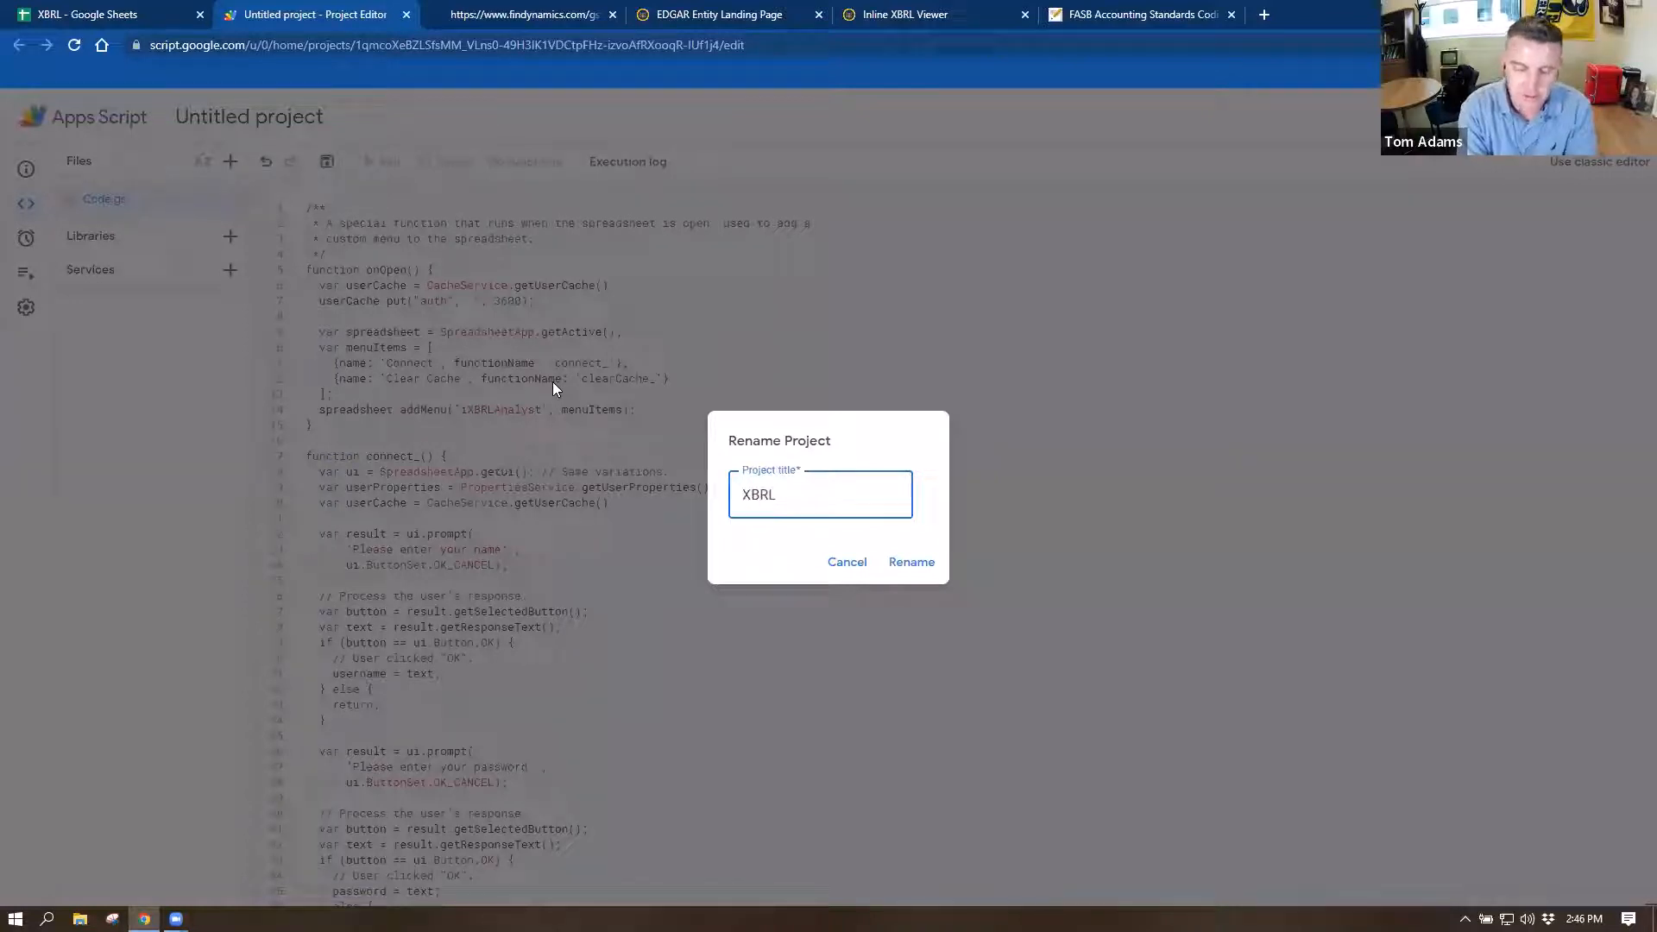
text(-2022-0)
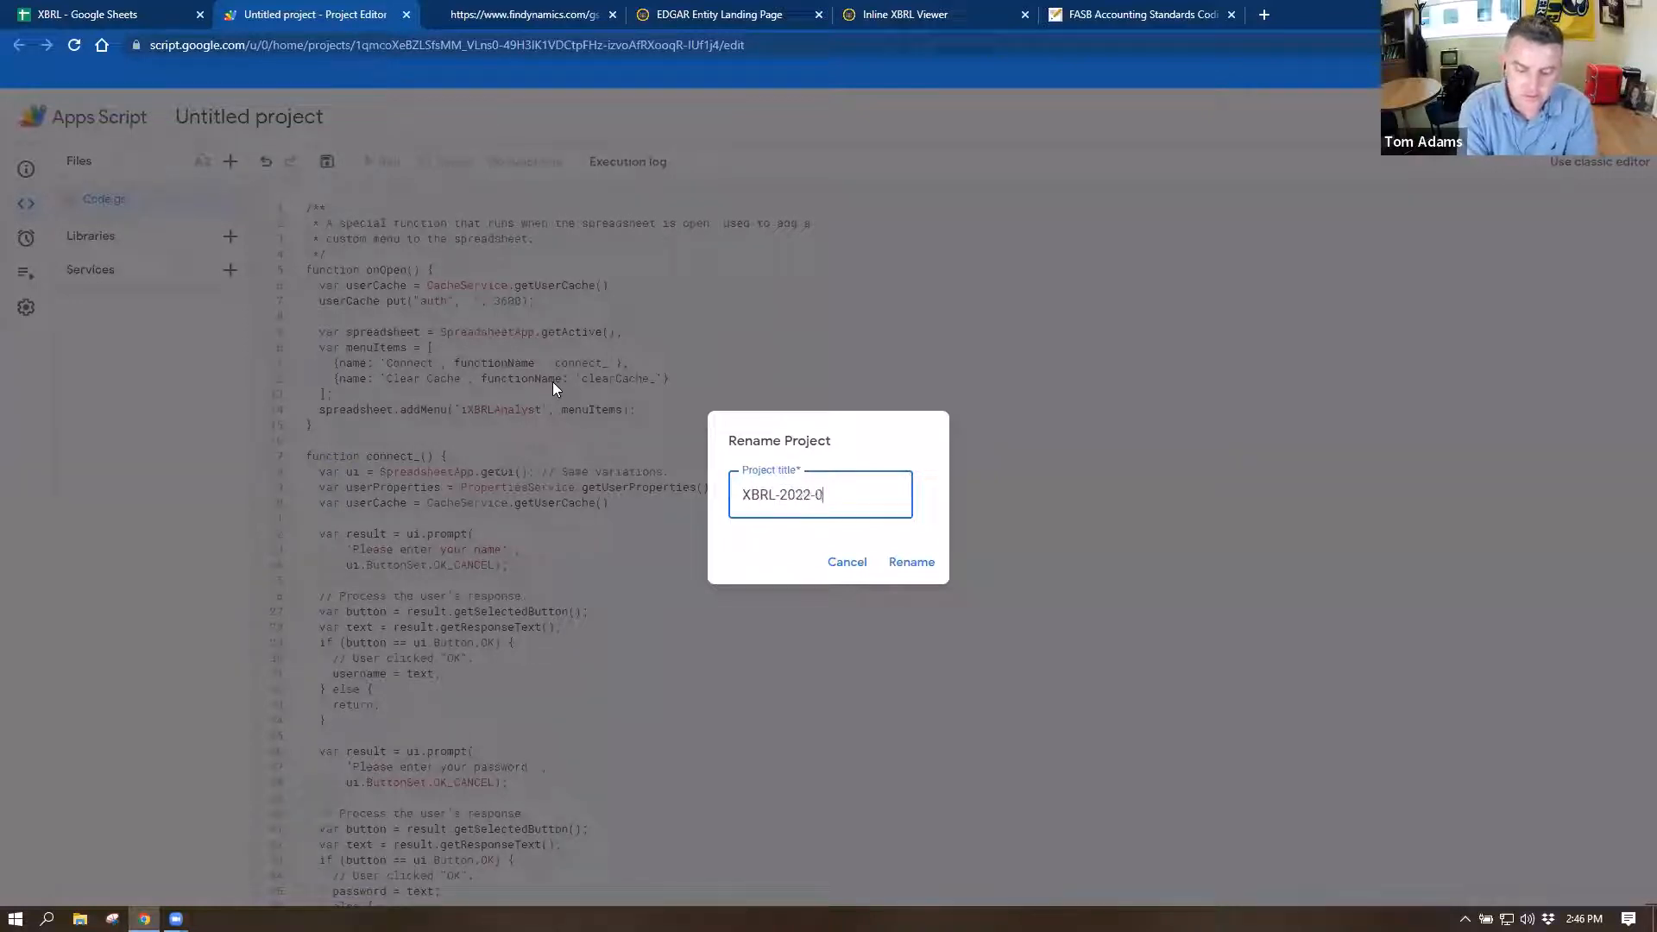
text(7-99)
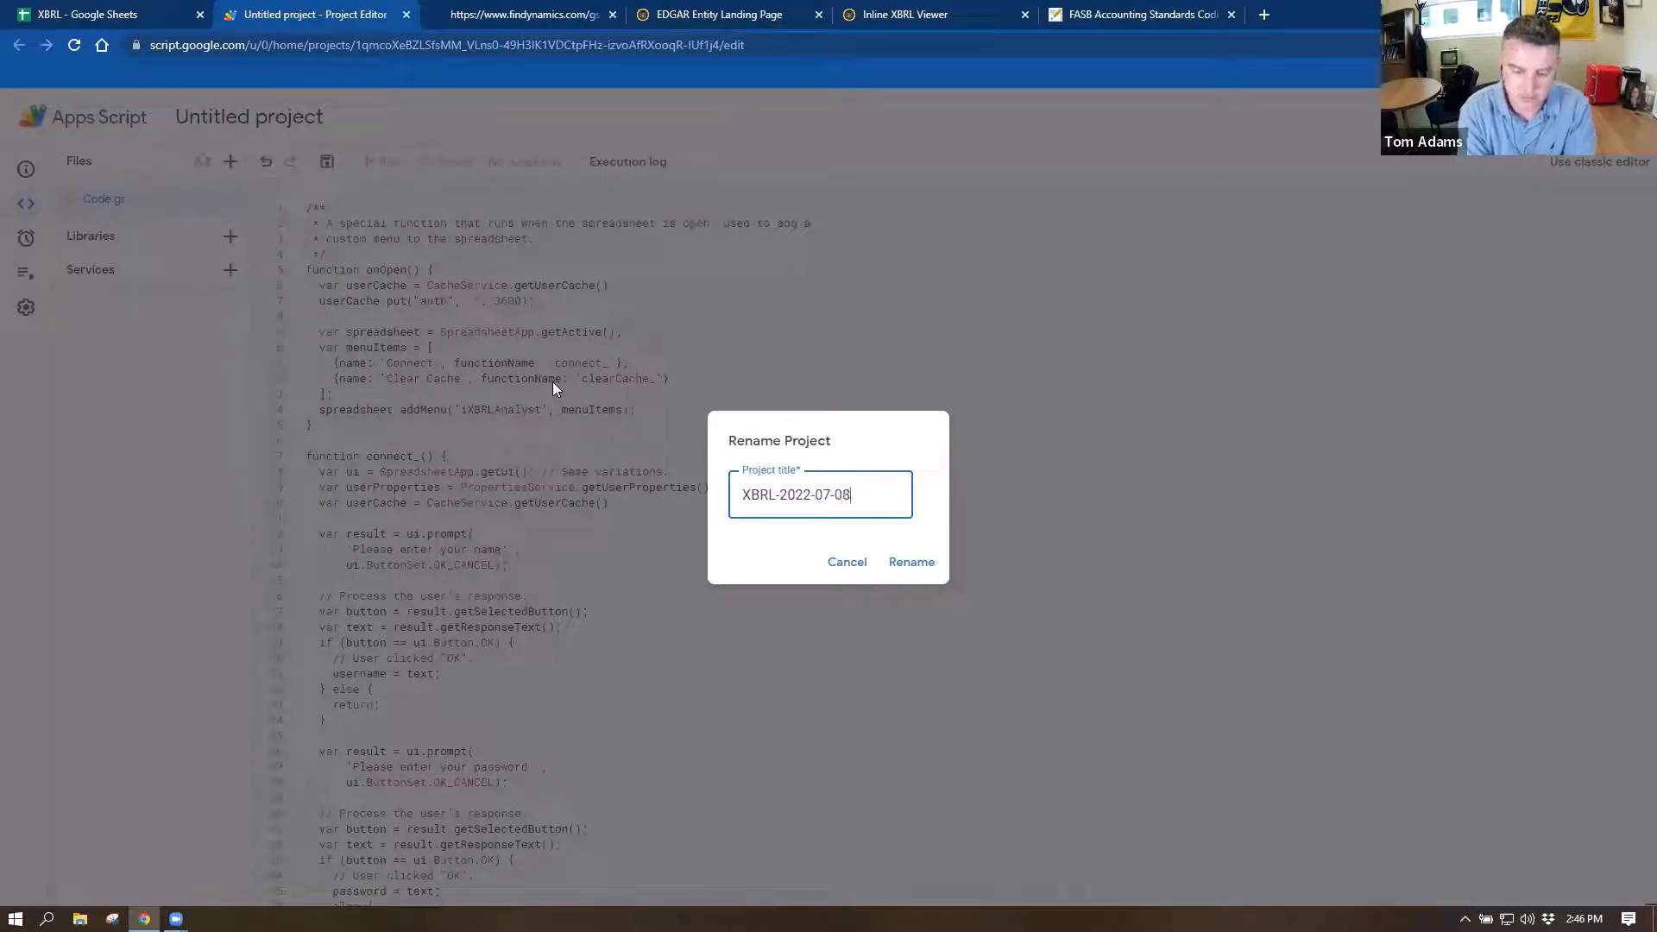
click(916, 562)
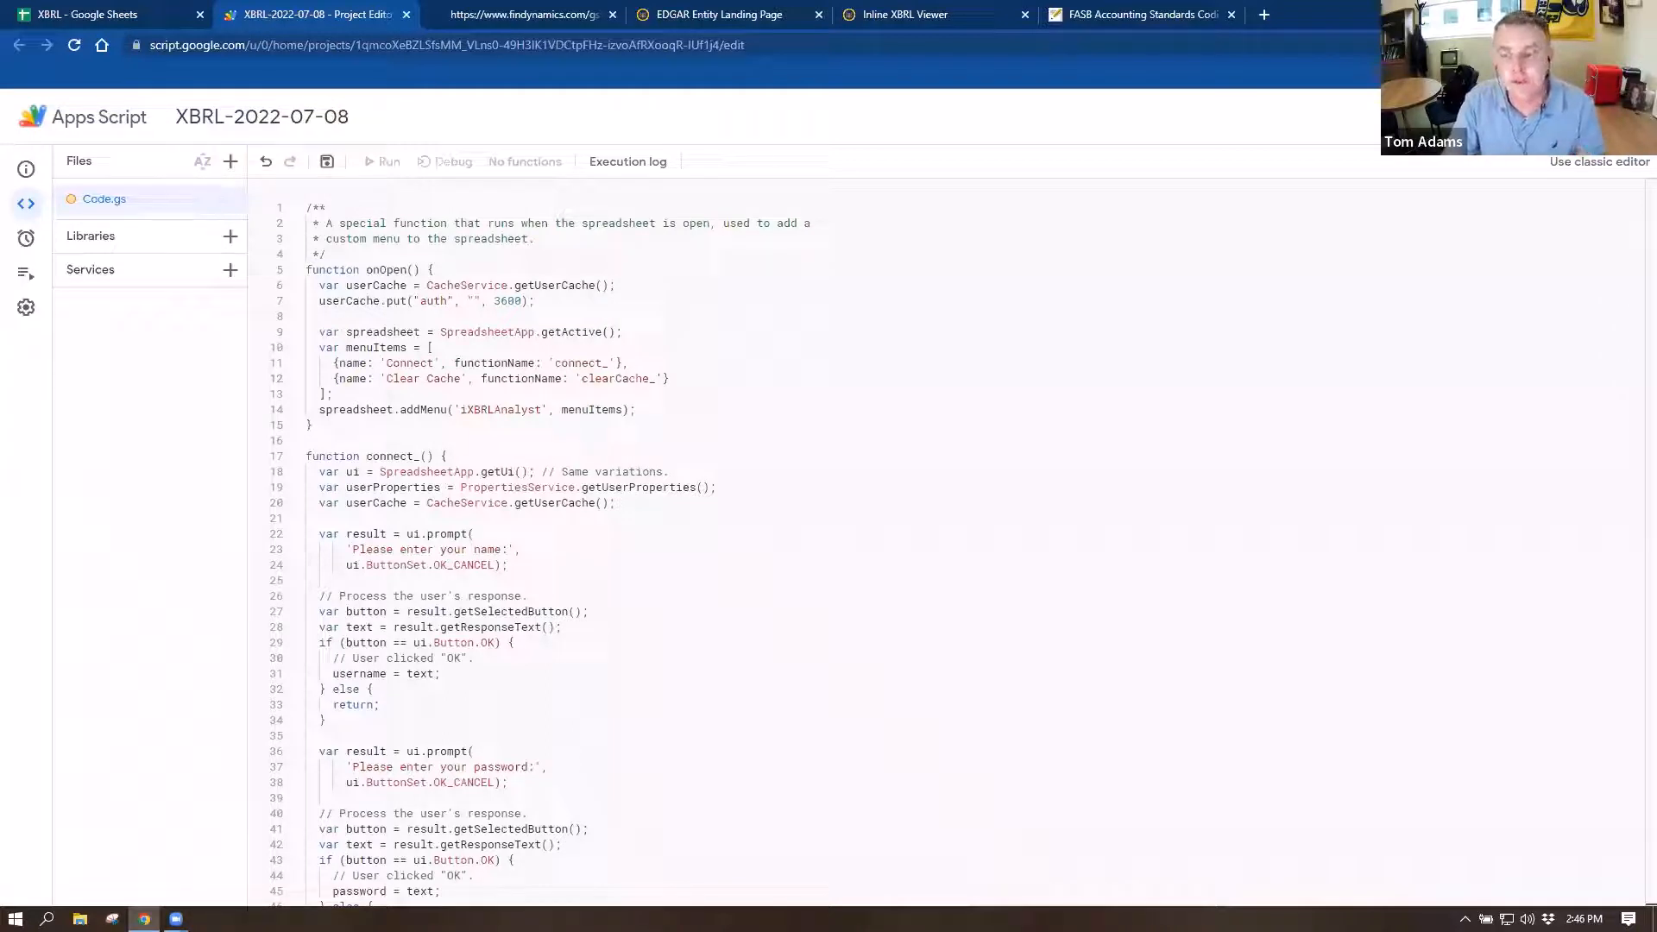
- Create a new deployment of type Web app with the description XBRL-2022-07-08
click(1442, 117)
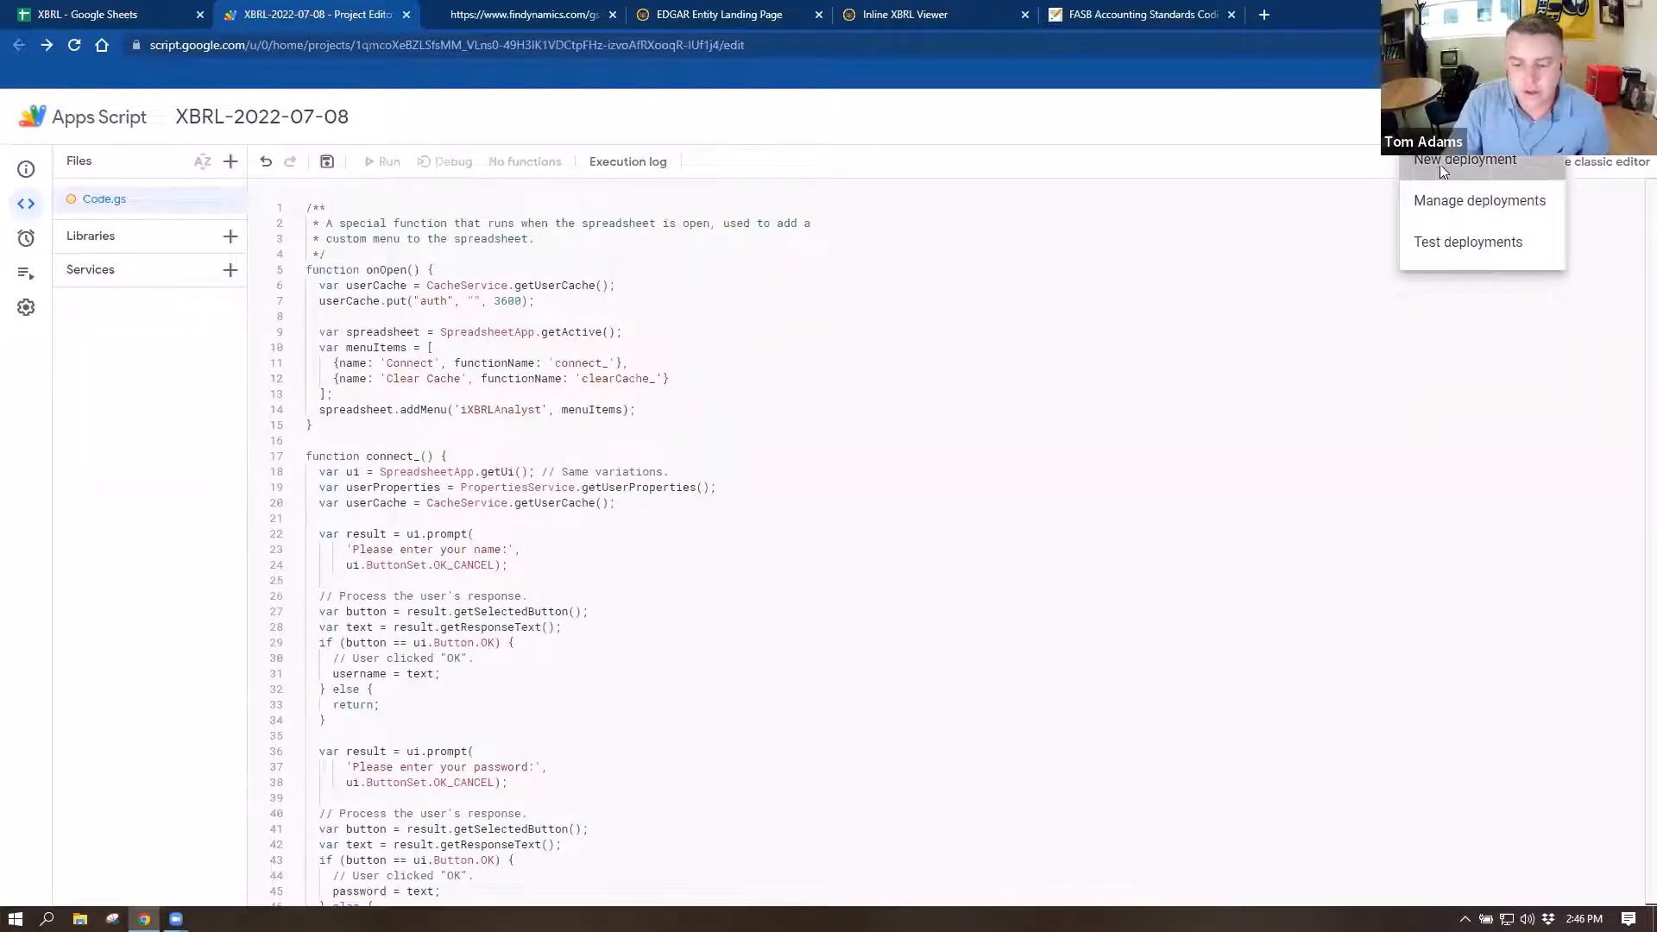
click(1465, 161)
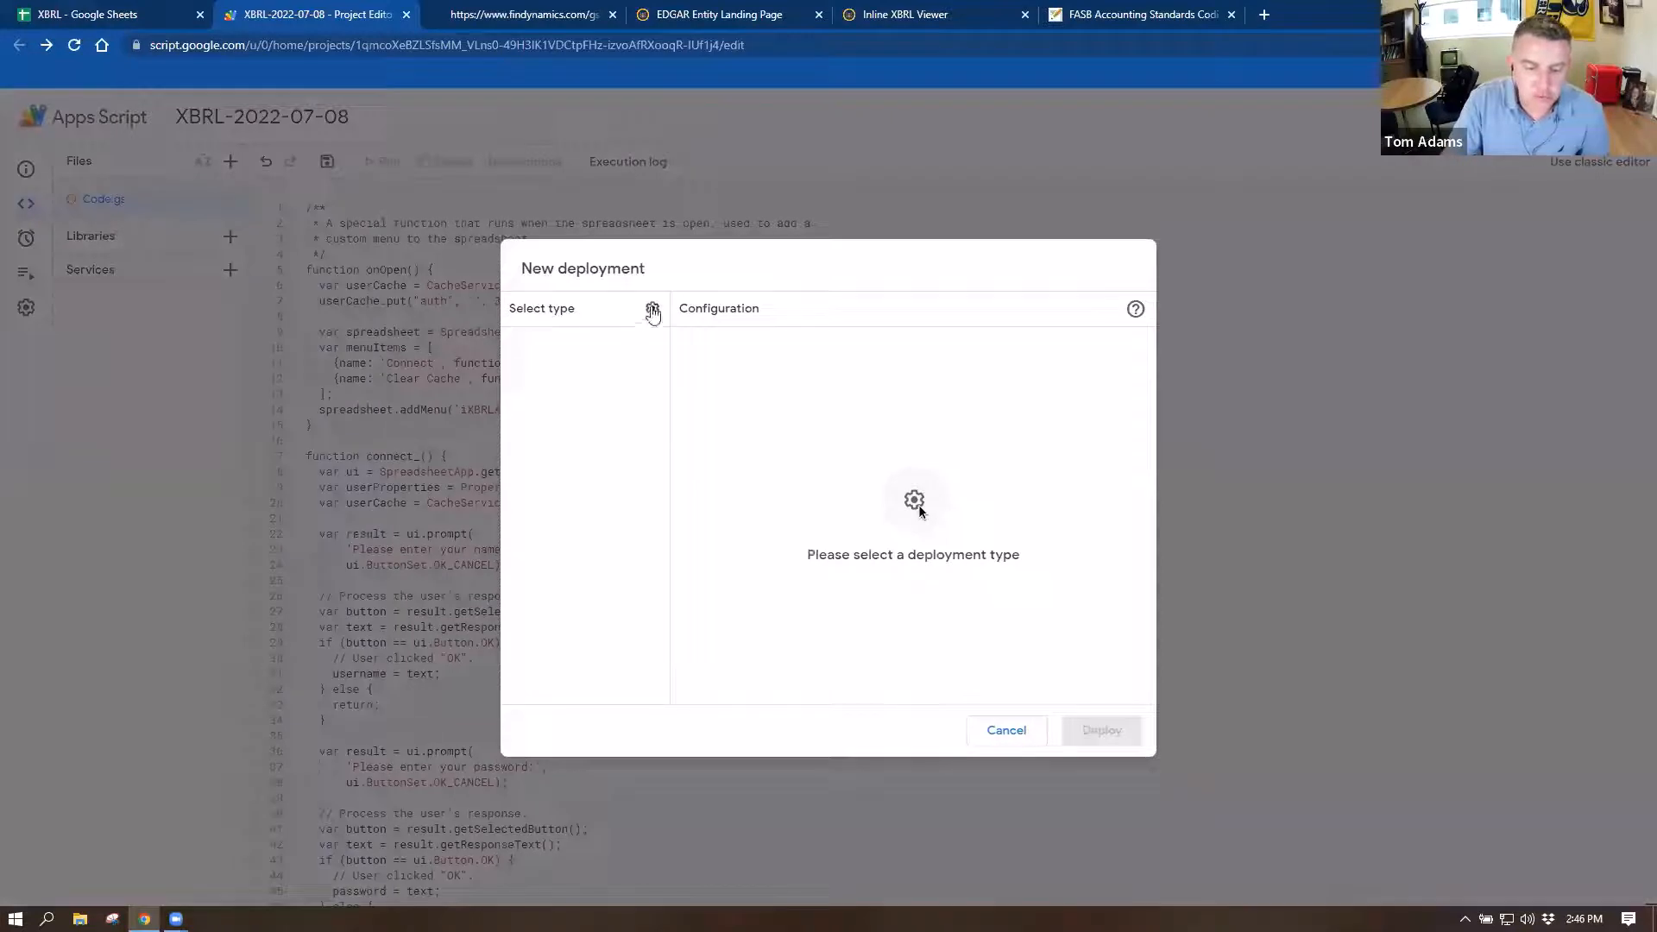
click(653, 309)
click(696, 350)
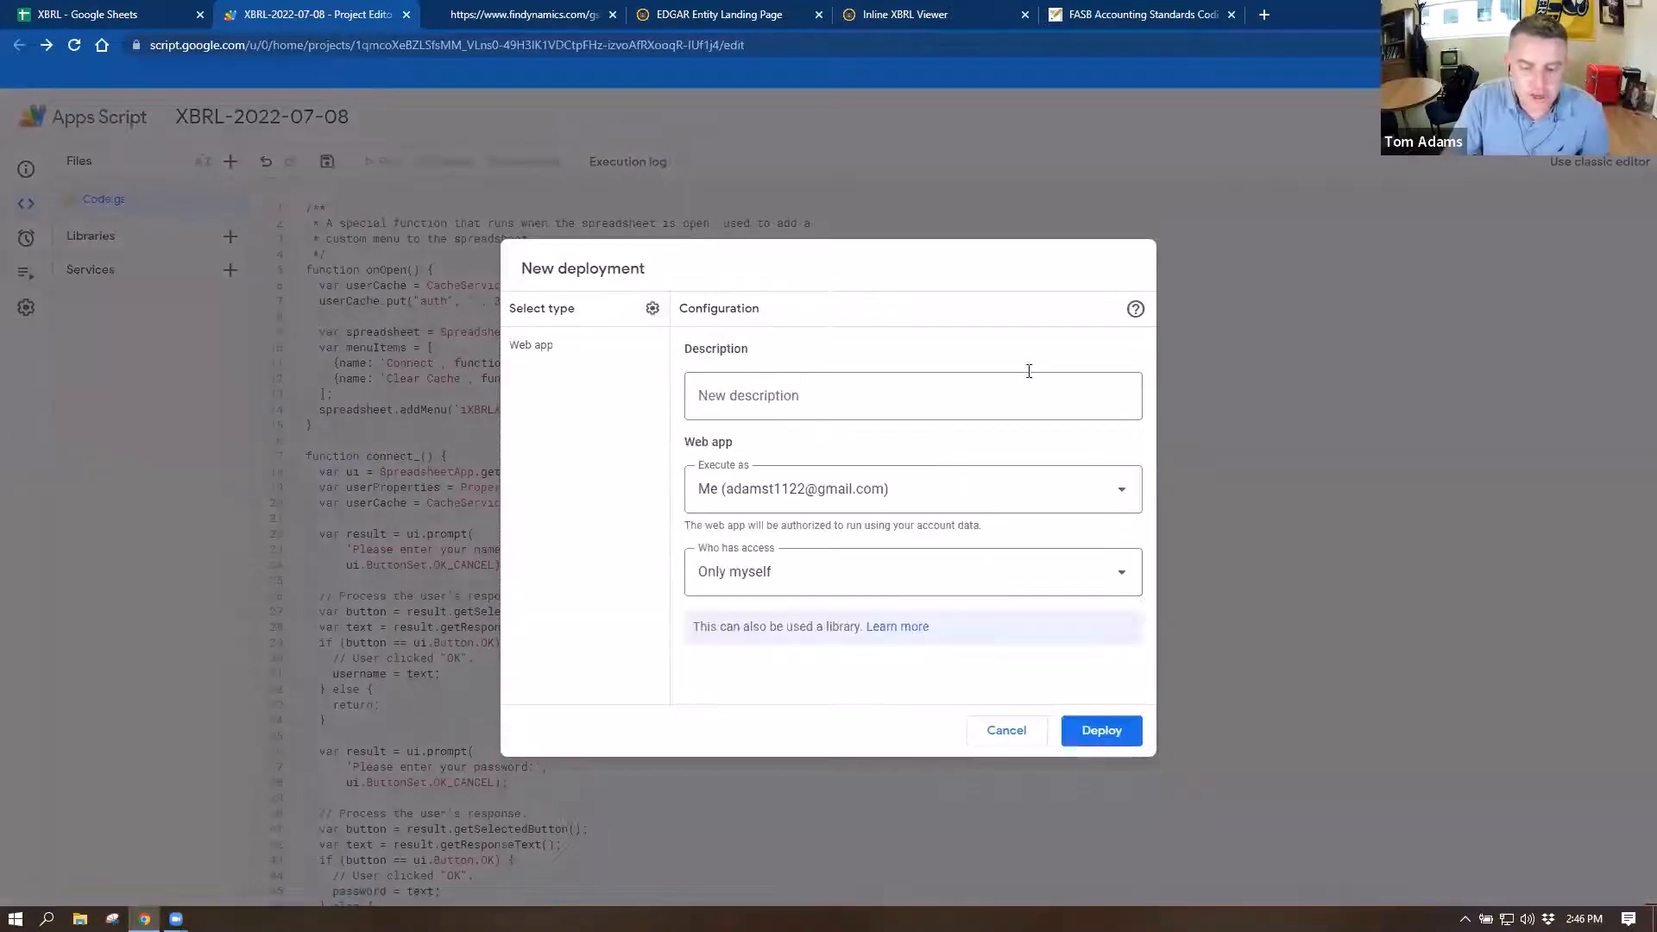
click(847, 389)
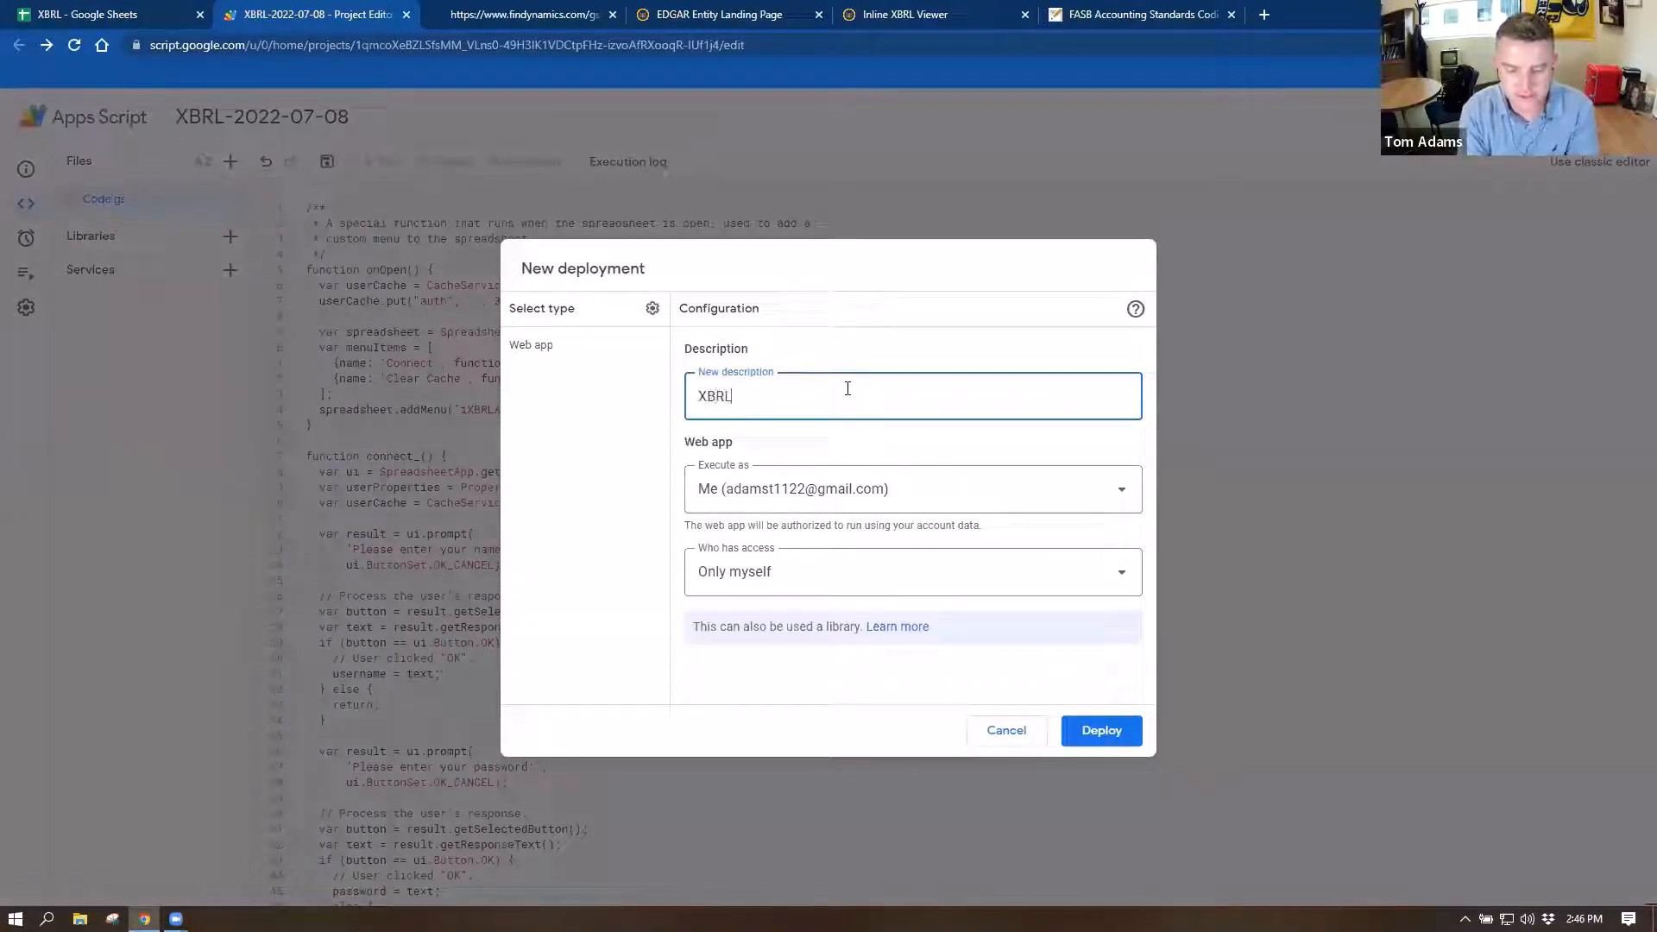
text(XBRL-2022)
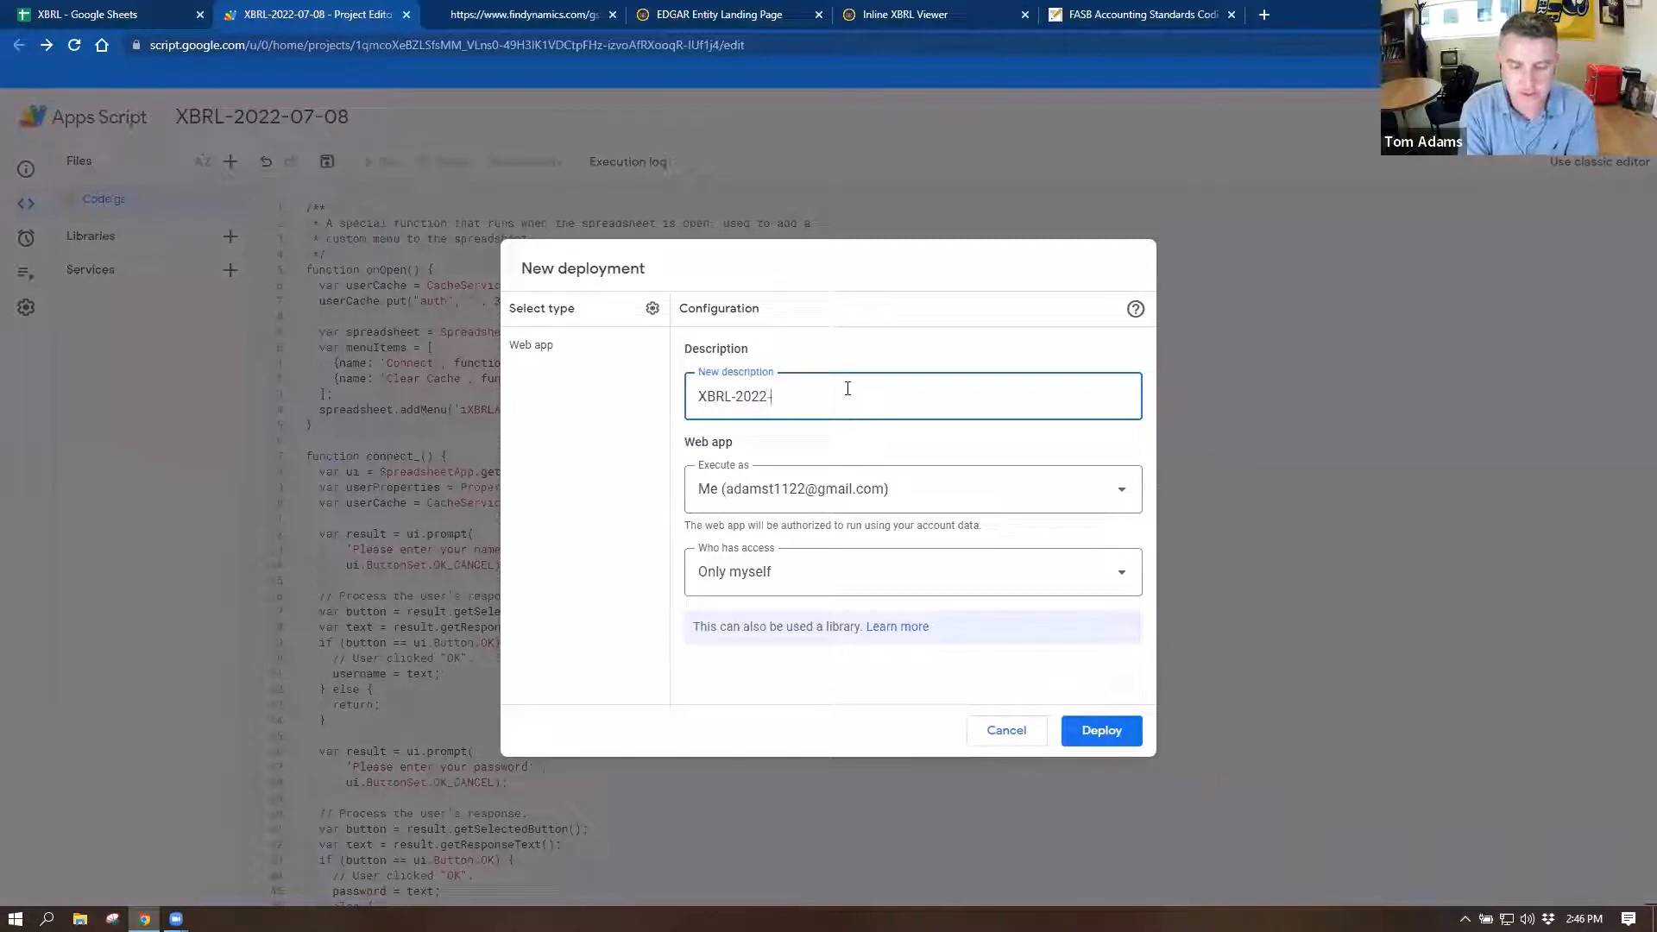
text(-07-0)
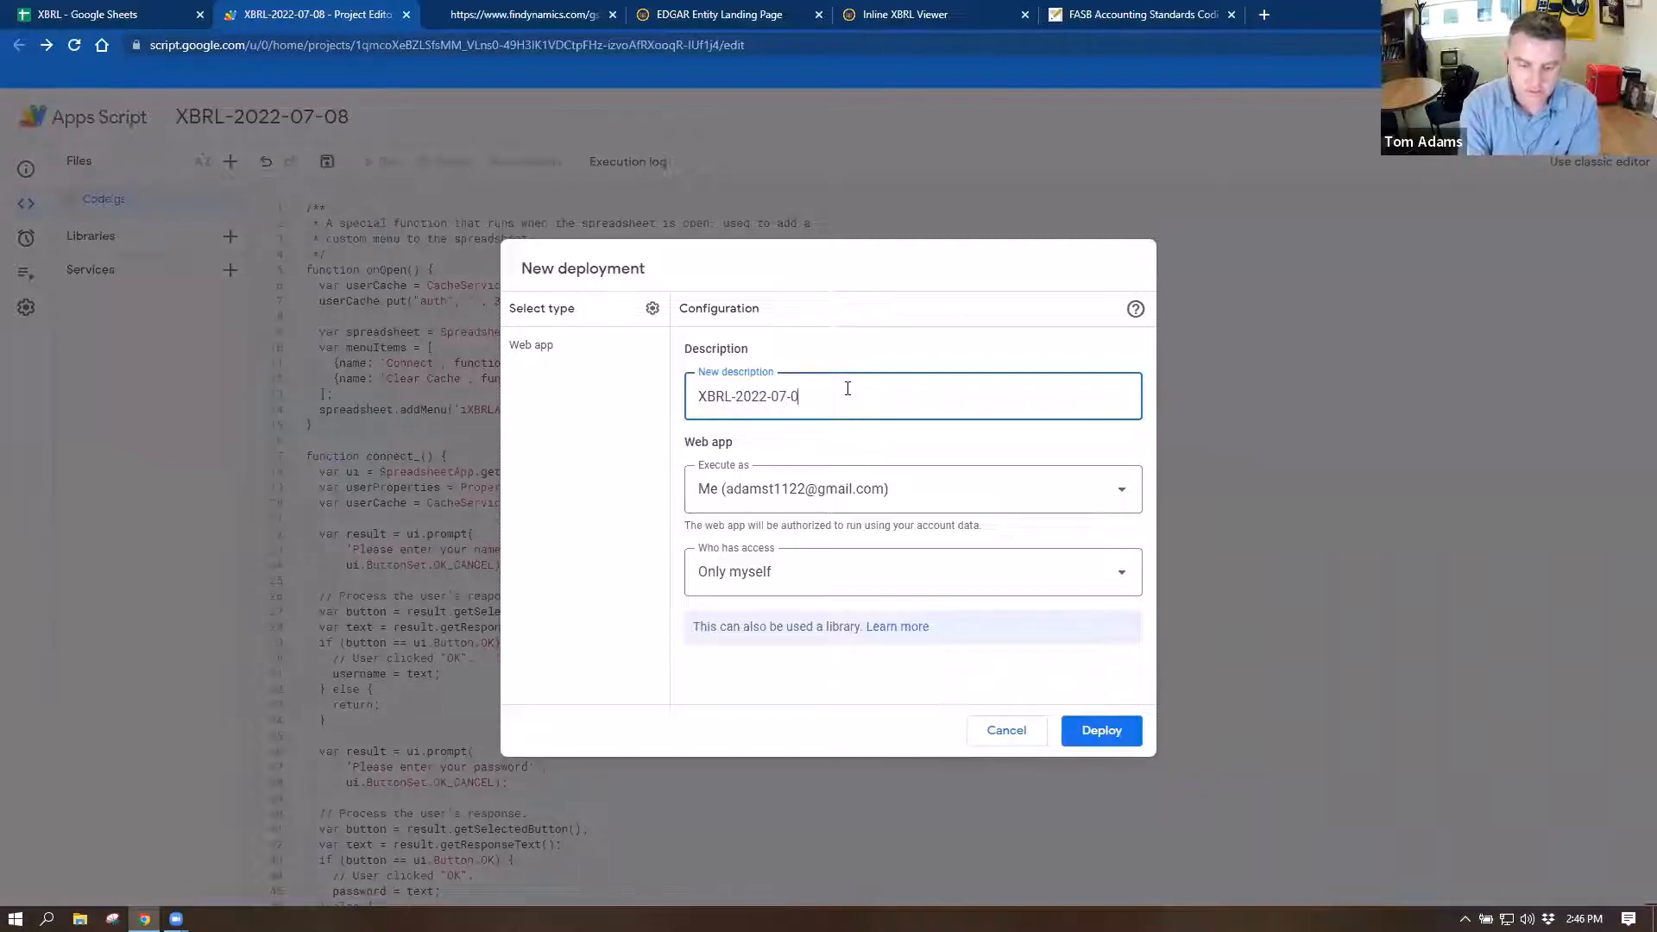
text(8)
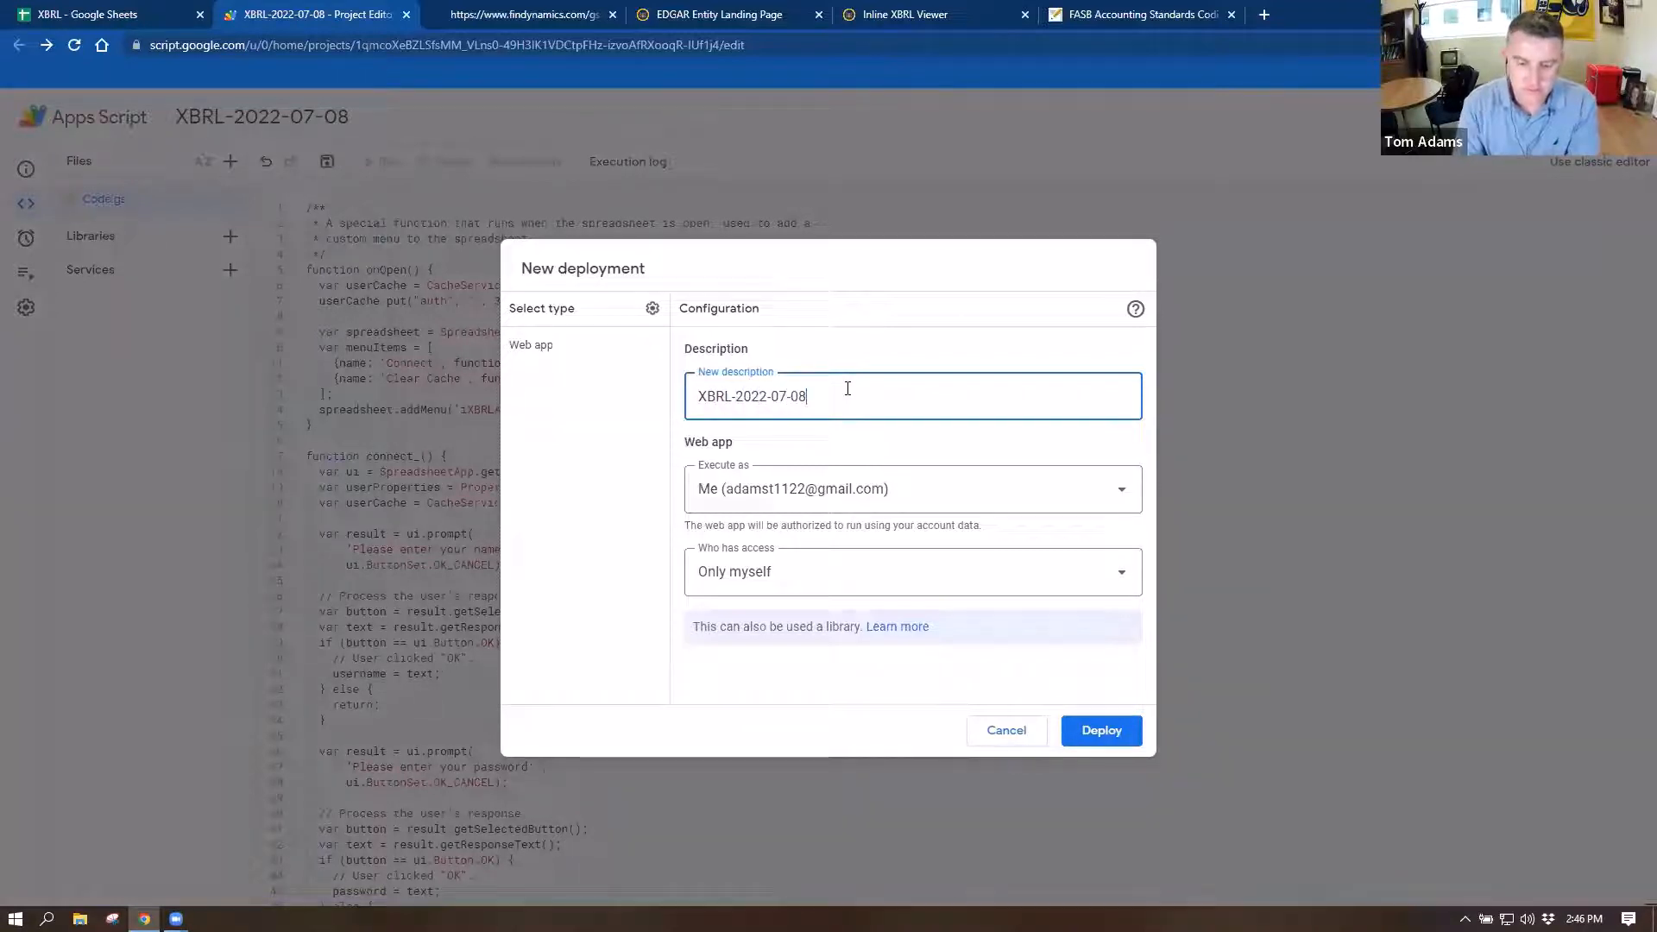
- Set who has access to the web app to Anyone and deploy it
click(736, 581)
click(751, 683)
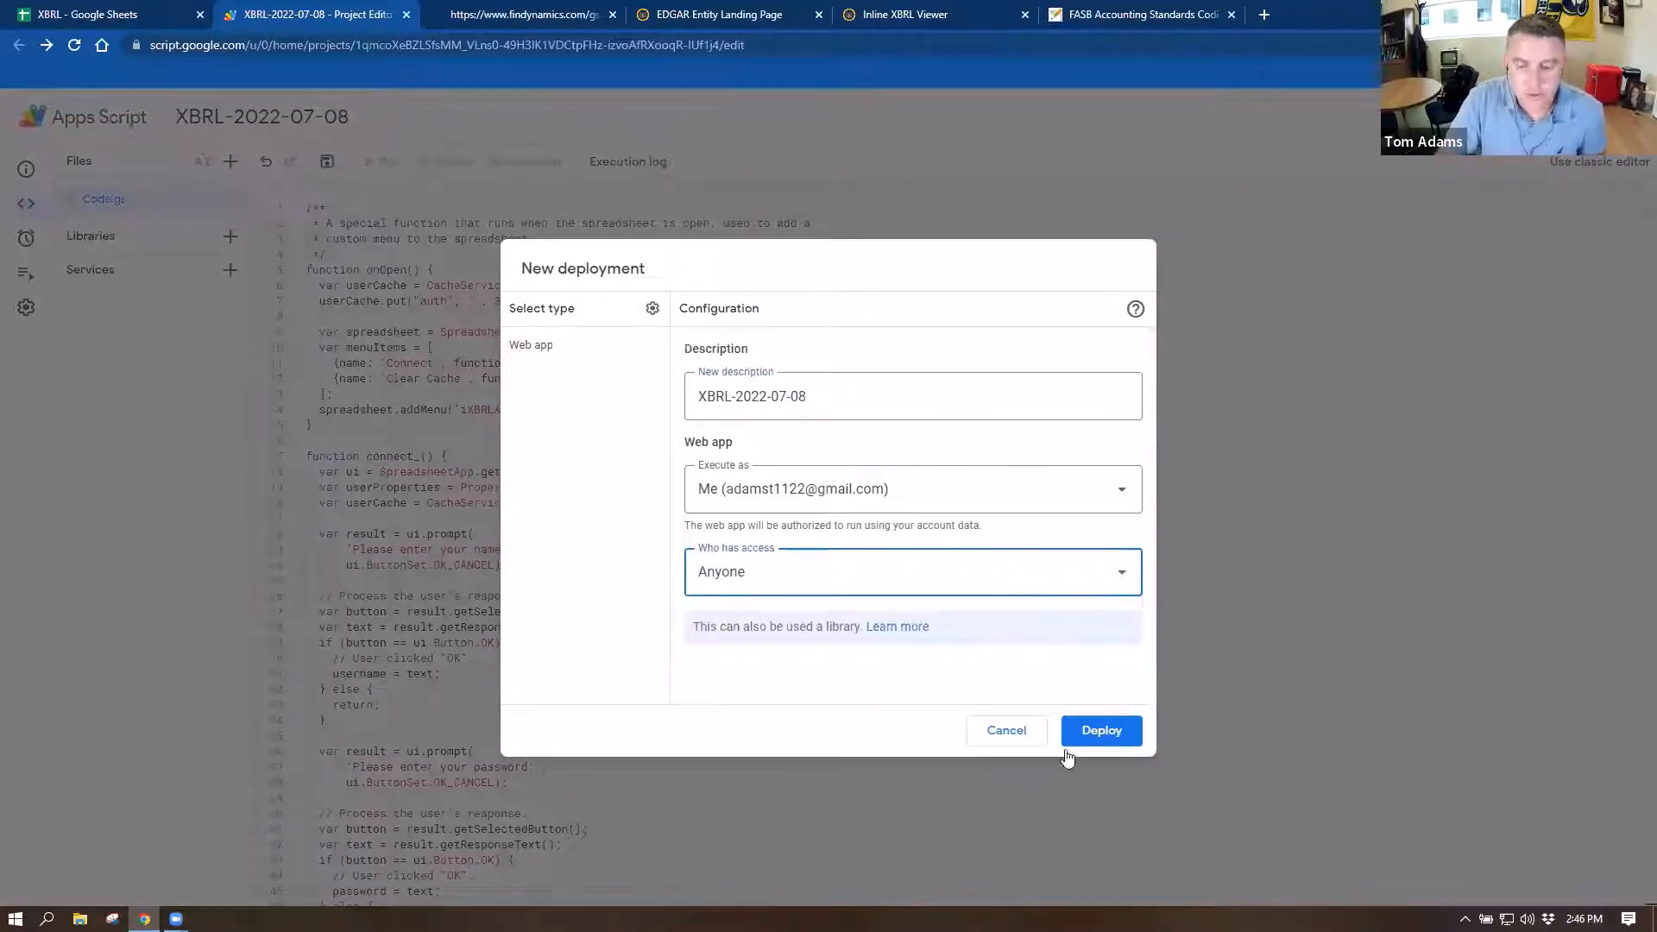
click(1103, 734)
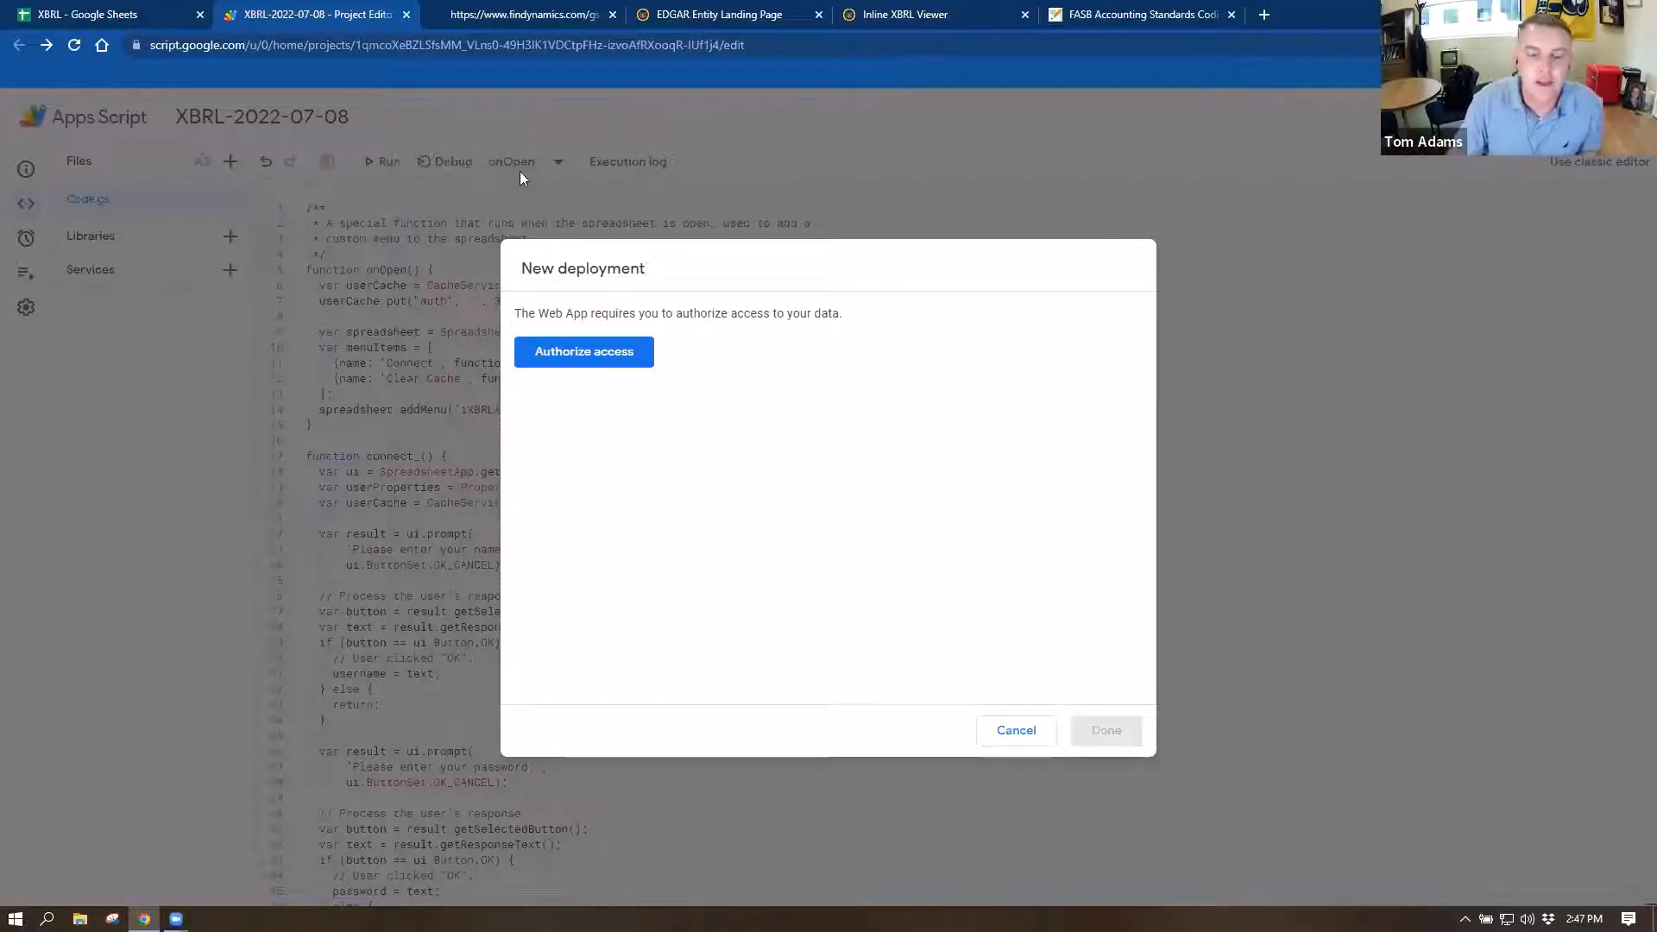
- Authorize the unverified XBRL-2022-07-08 web app to access the Google account and finish the deployment
click(649, 352)
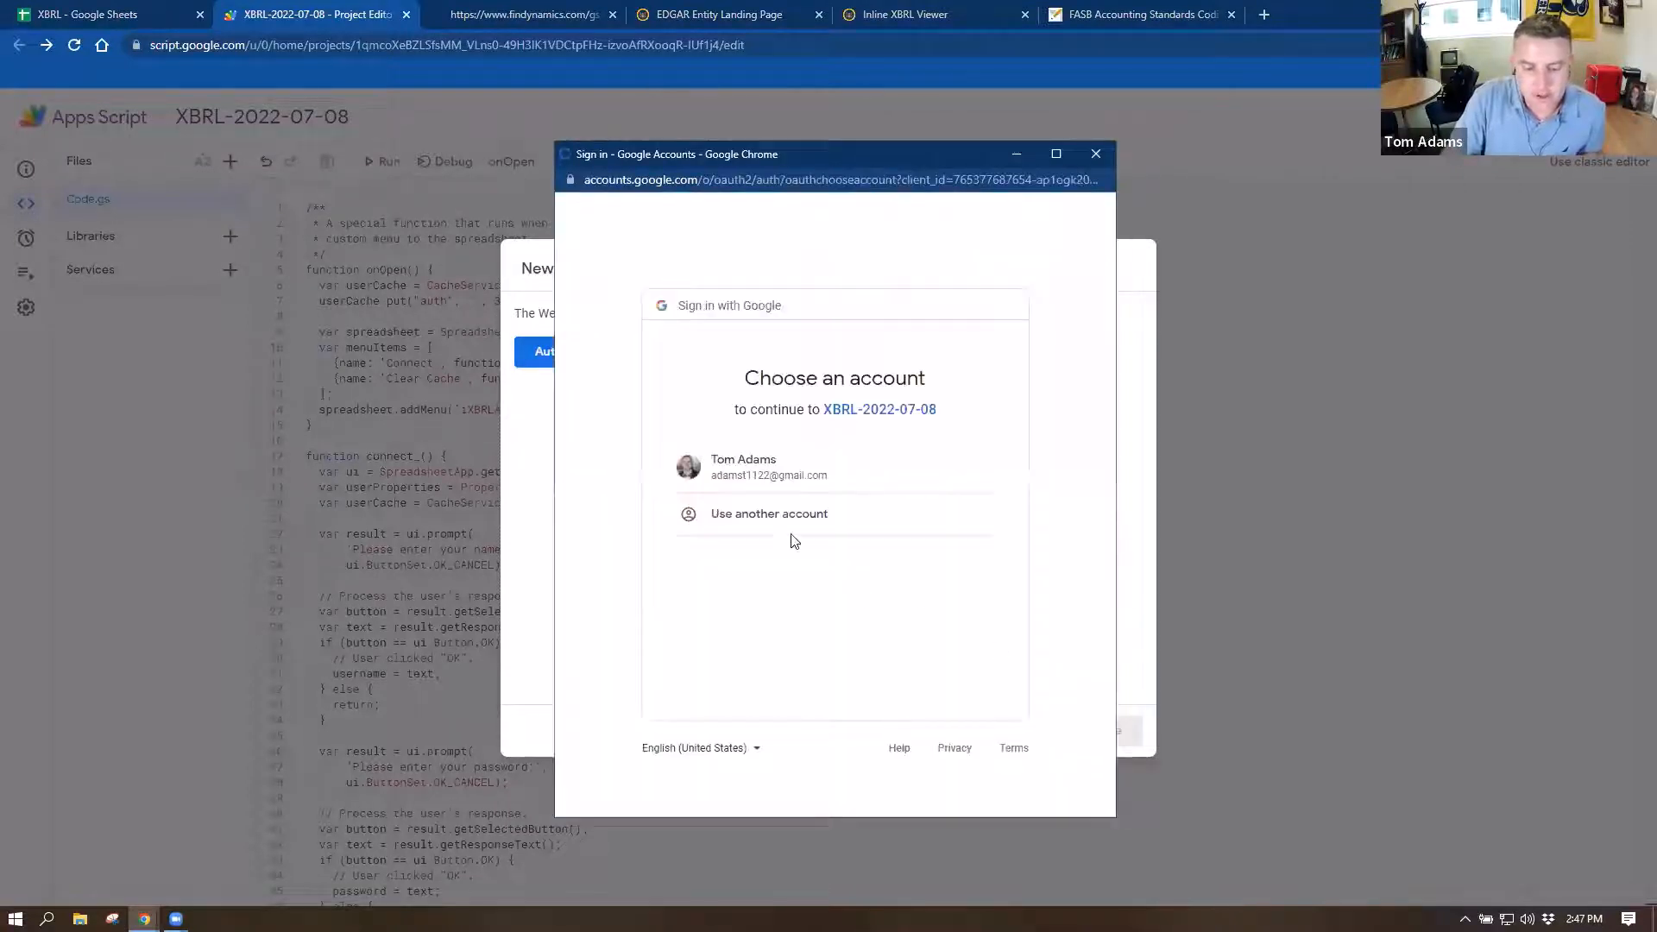
click(769, 470)
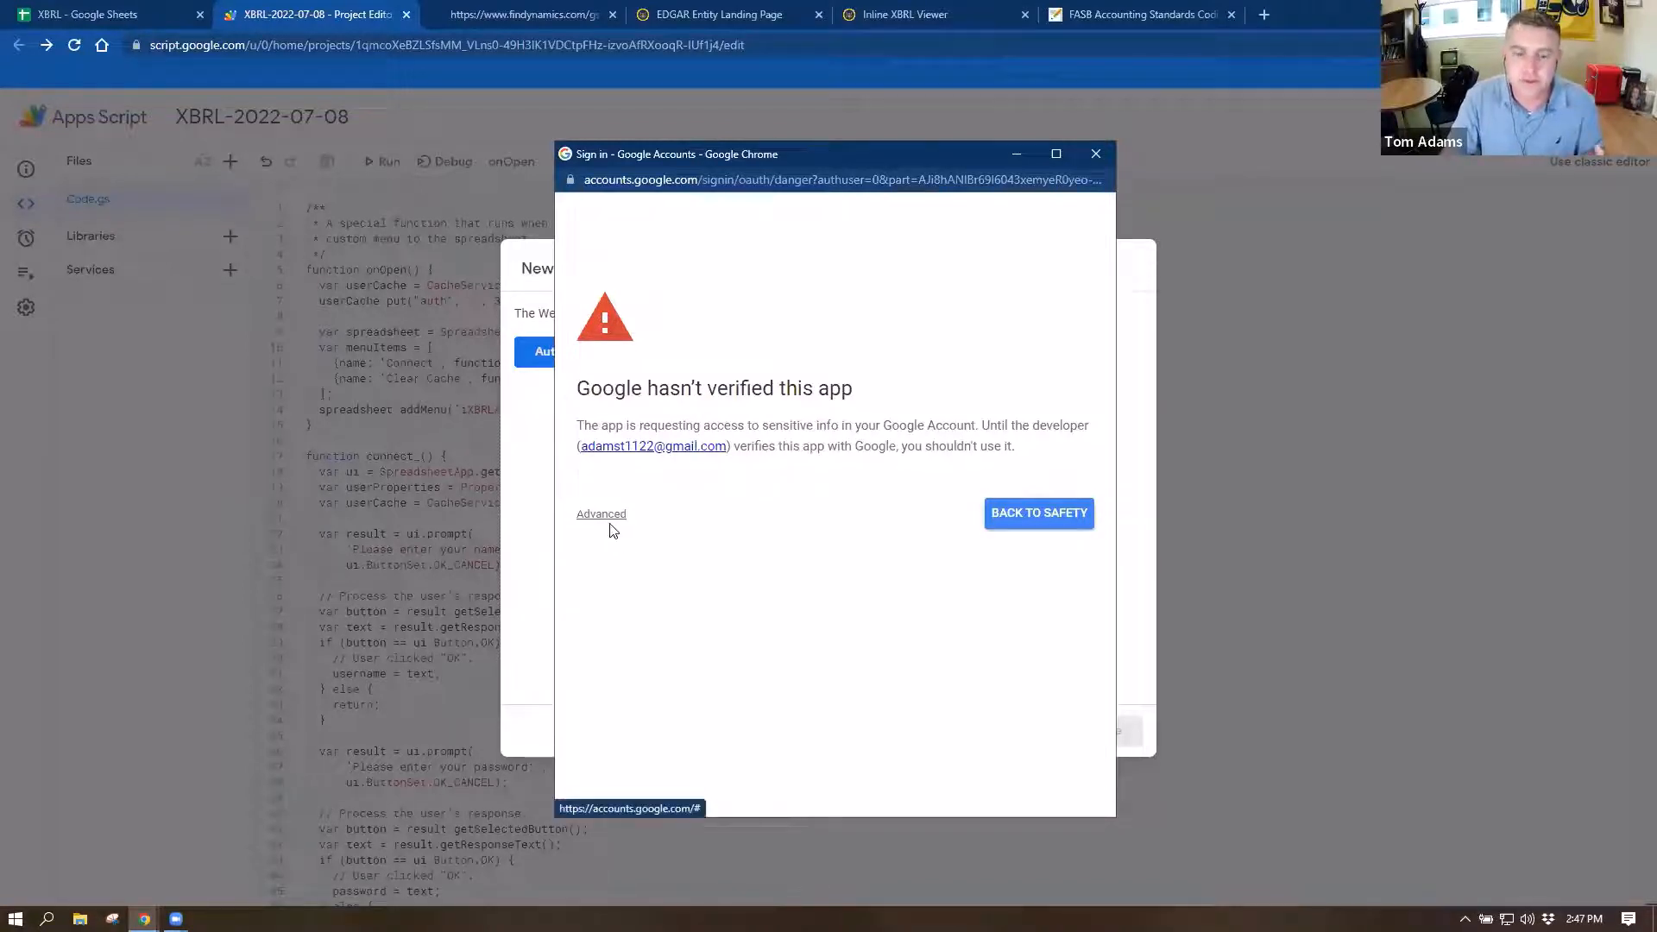
click(609, 516)
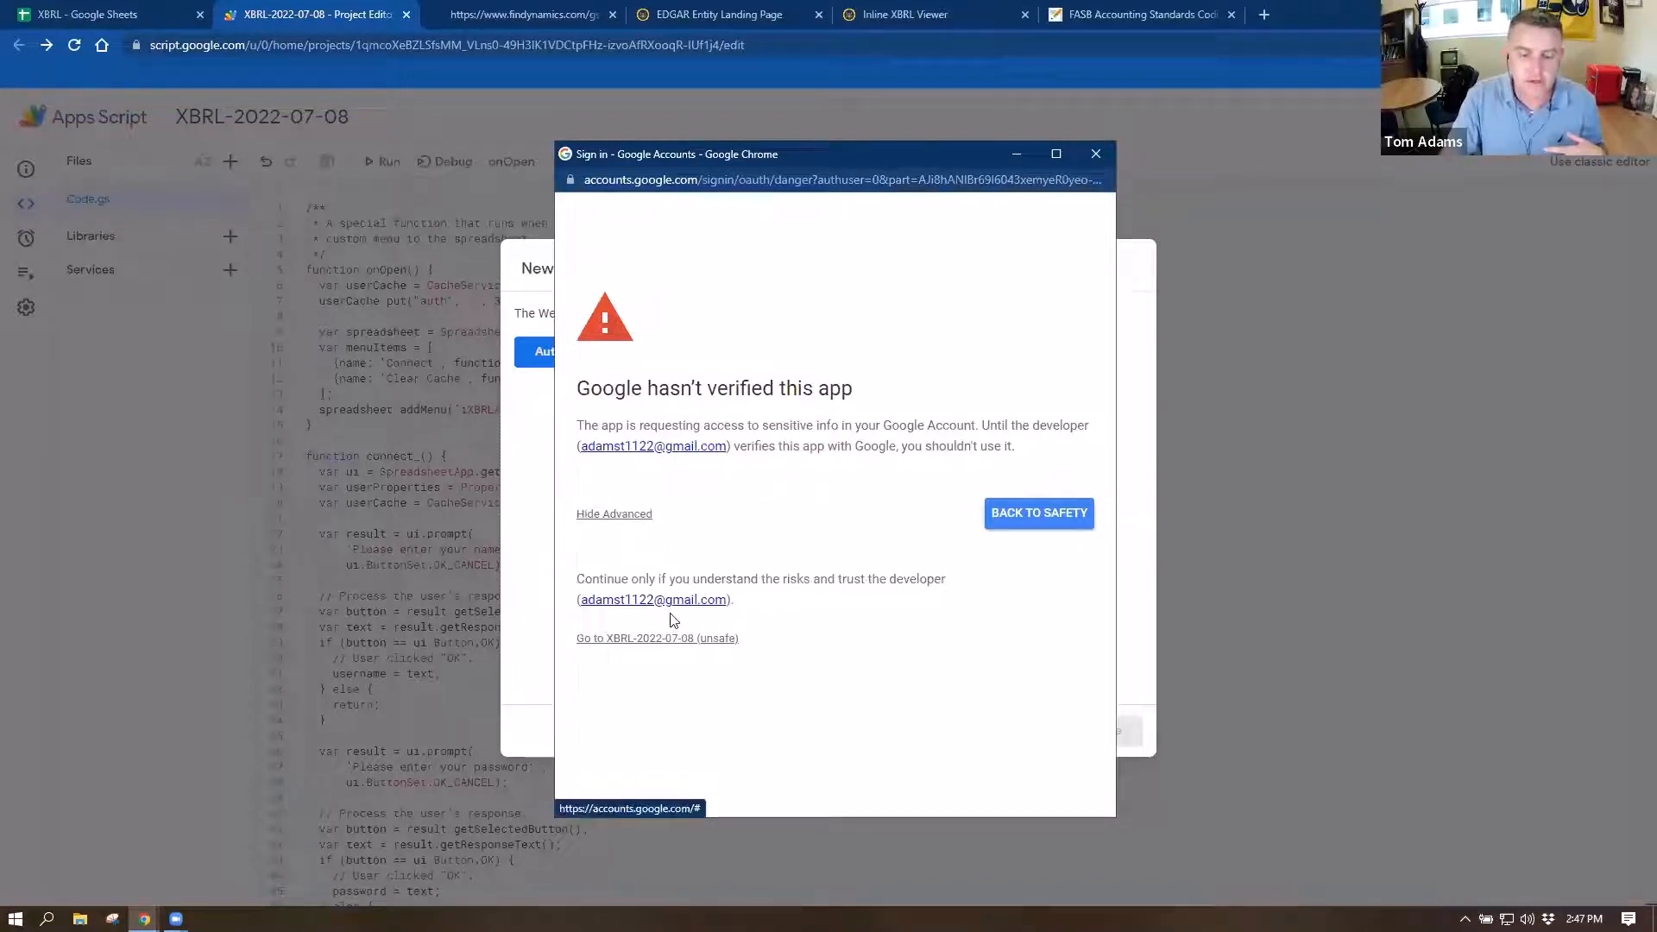
click(663, 639)
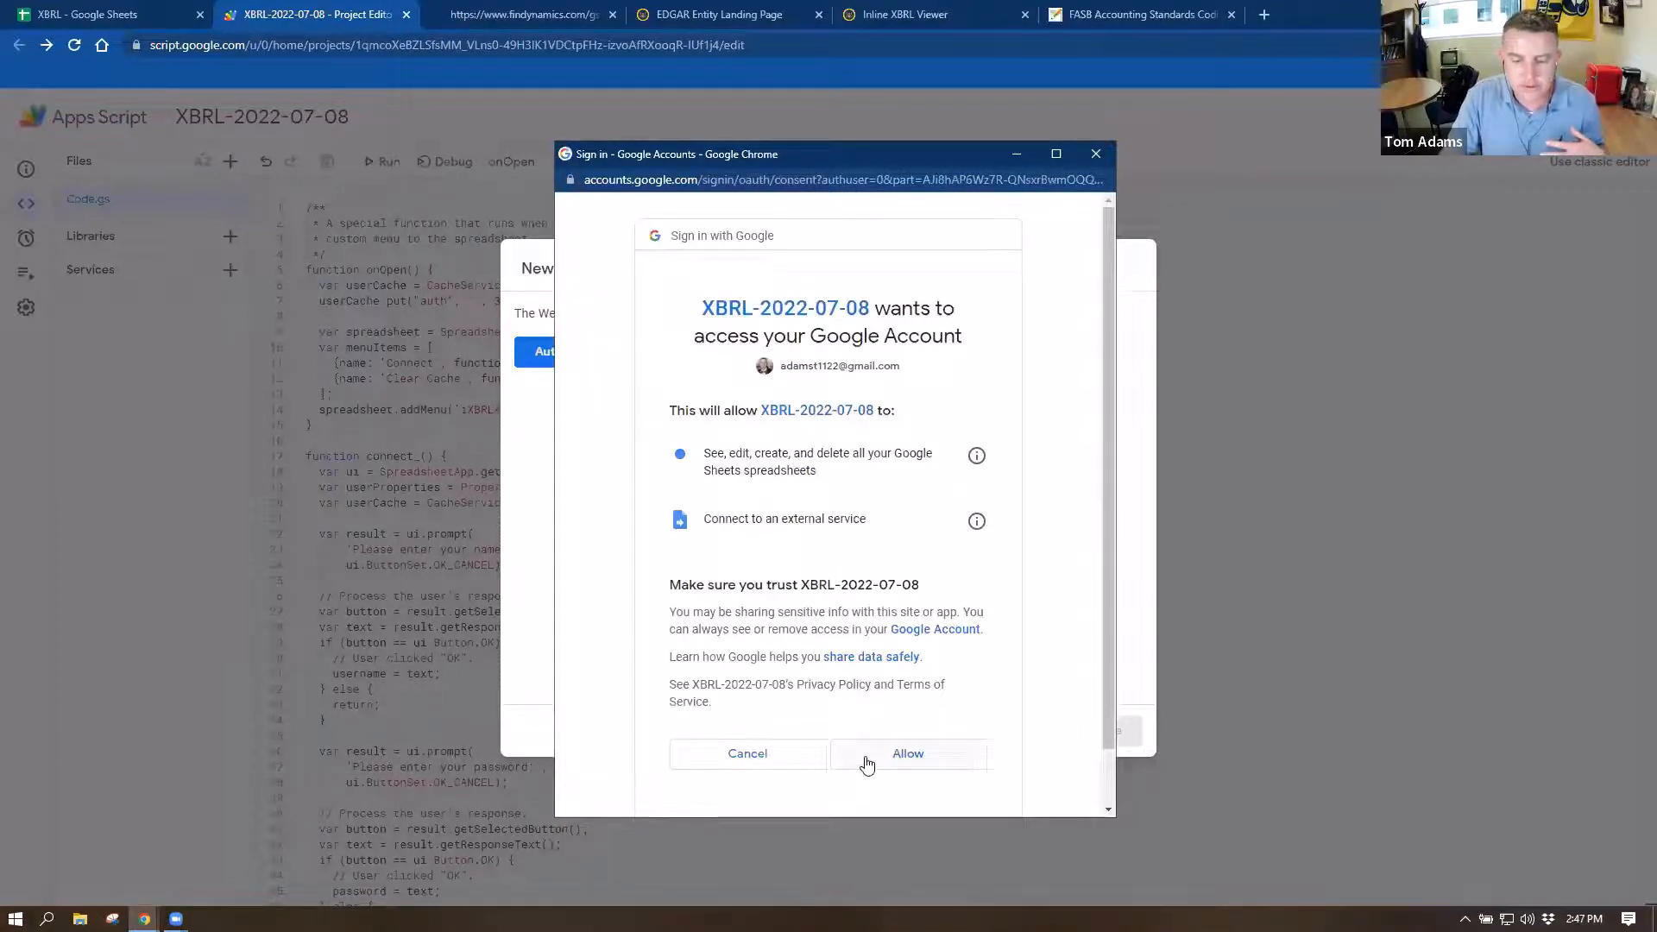
click(863, 762)
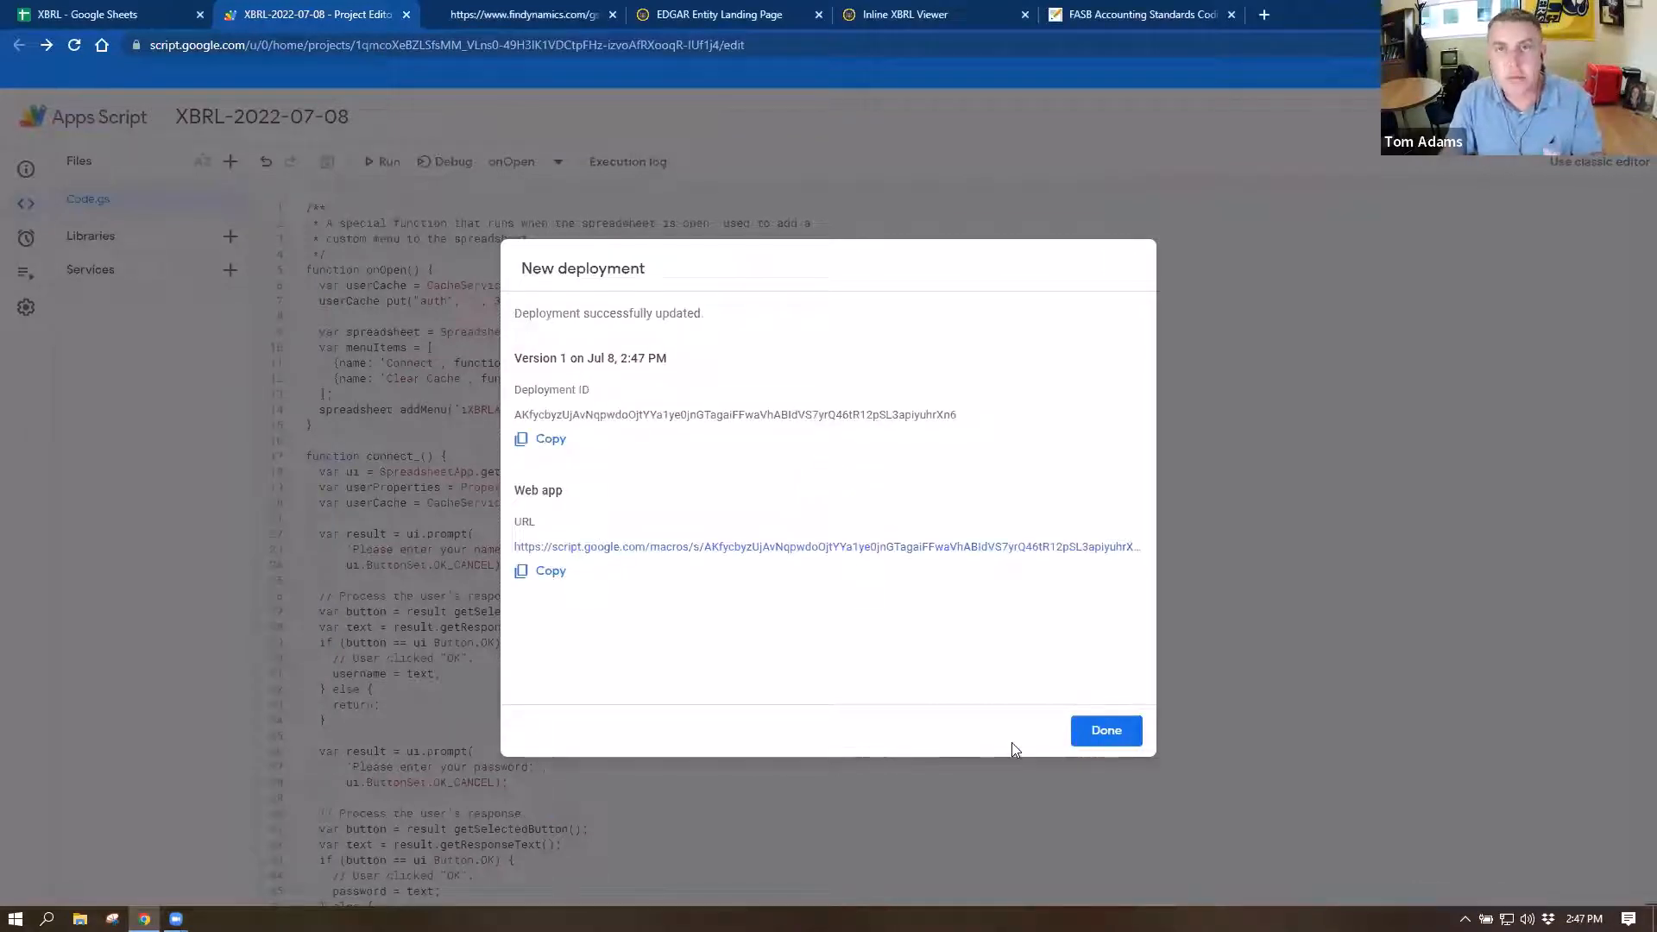
click(1123, 735)
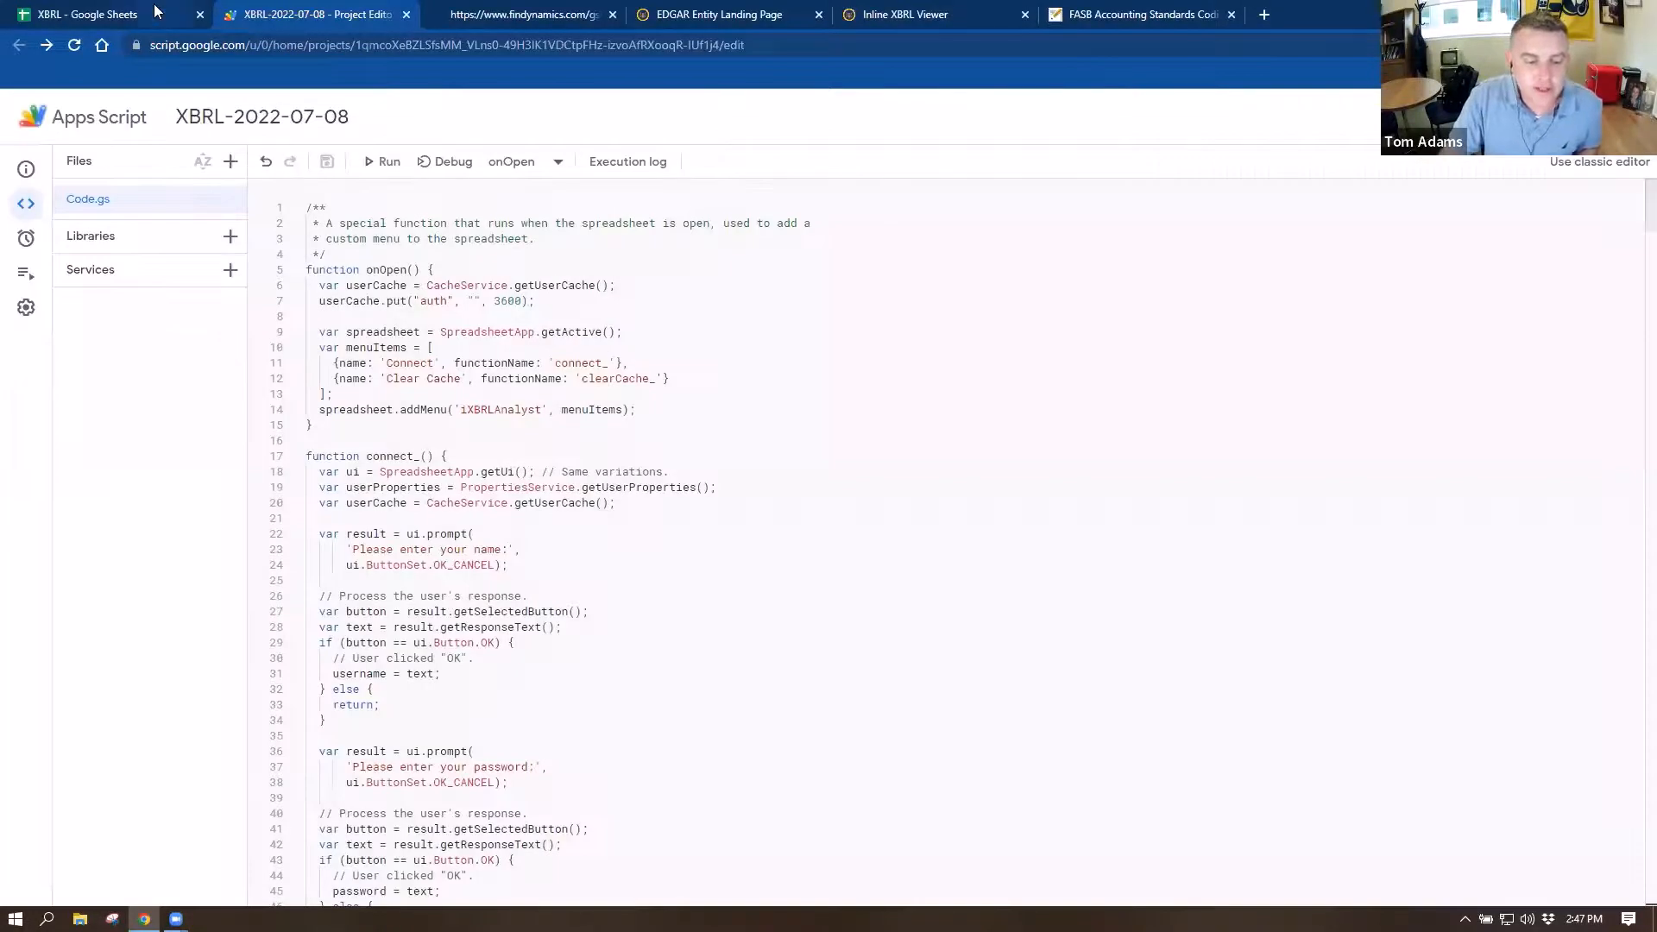
- Reload the XBRL spreadsheet in Google Sheets and set the browser page zoom to 150%
click(155, 14)
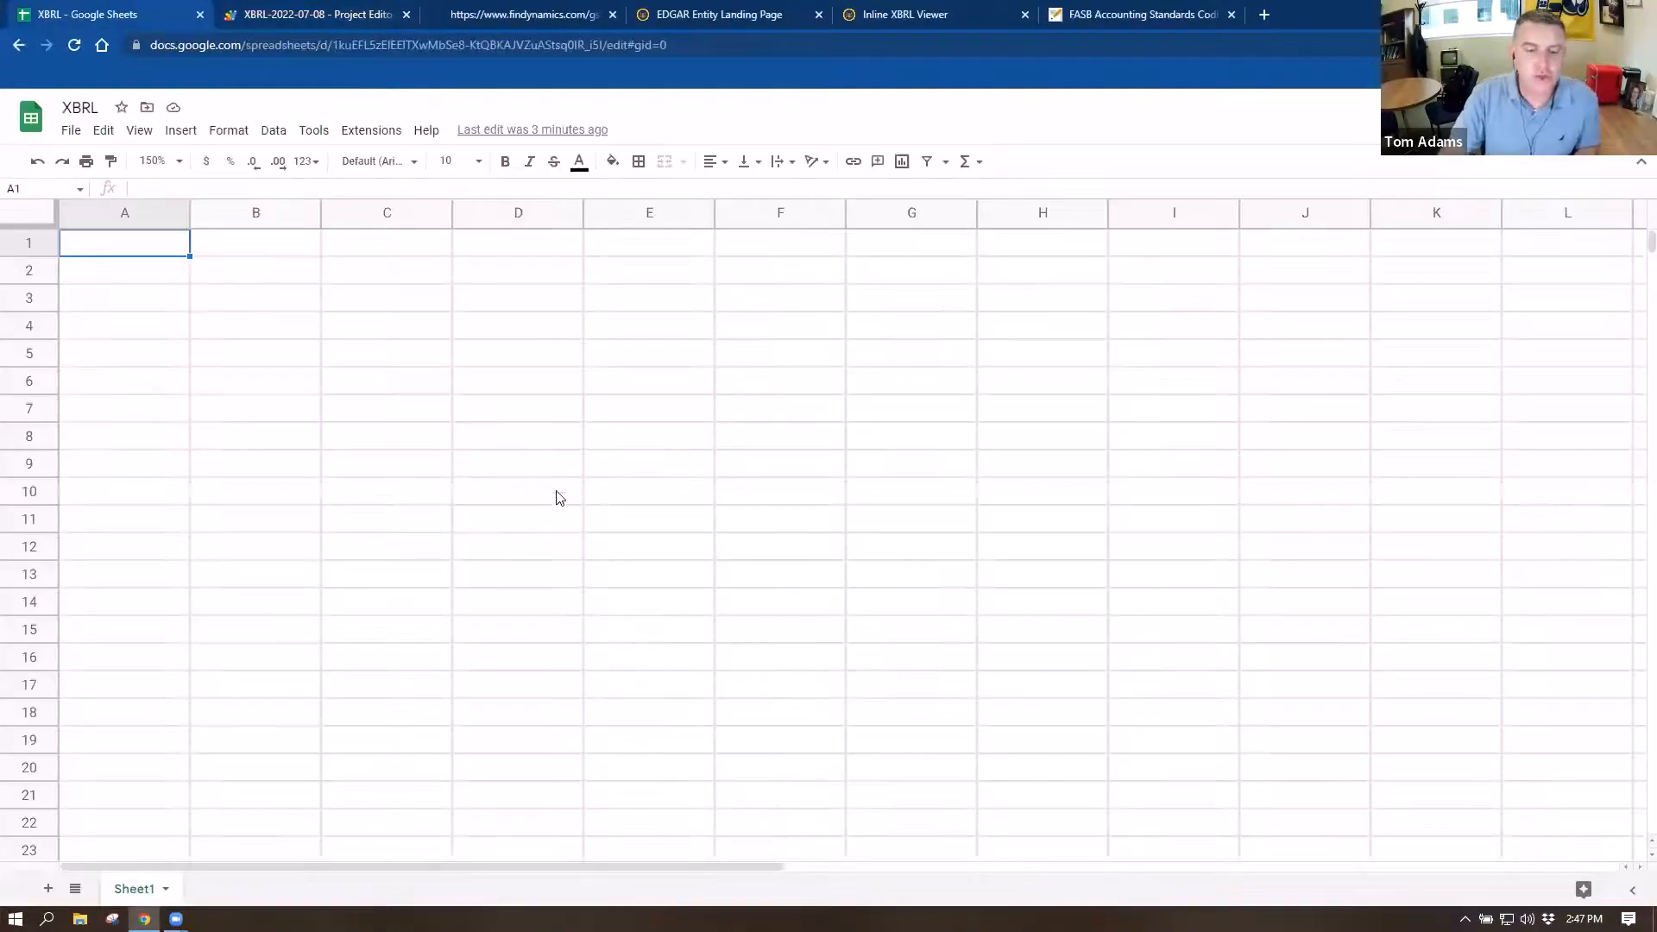
click(75, 48)
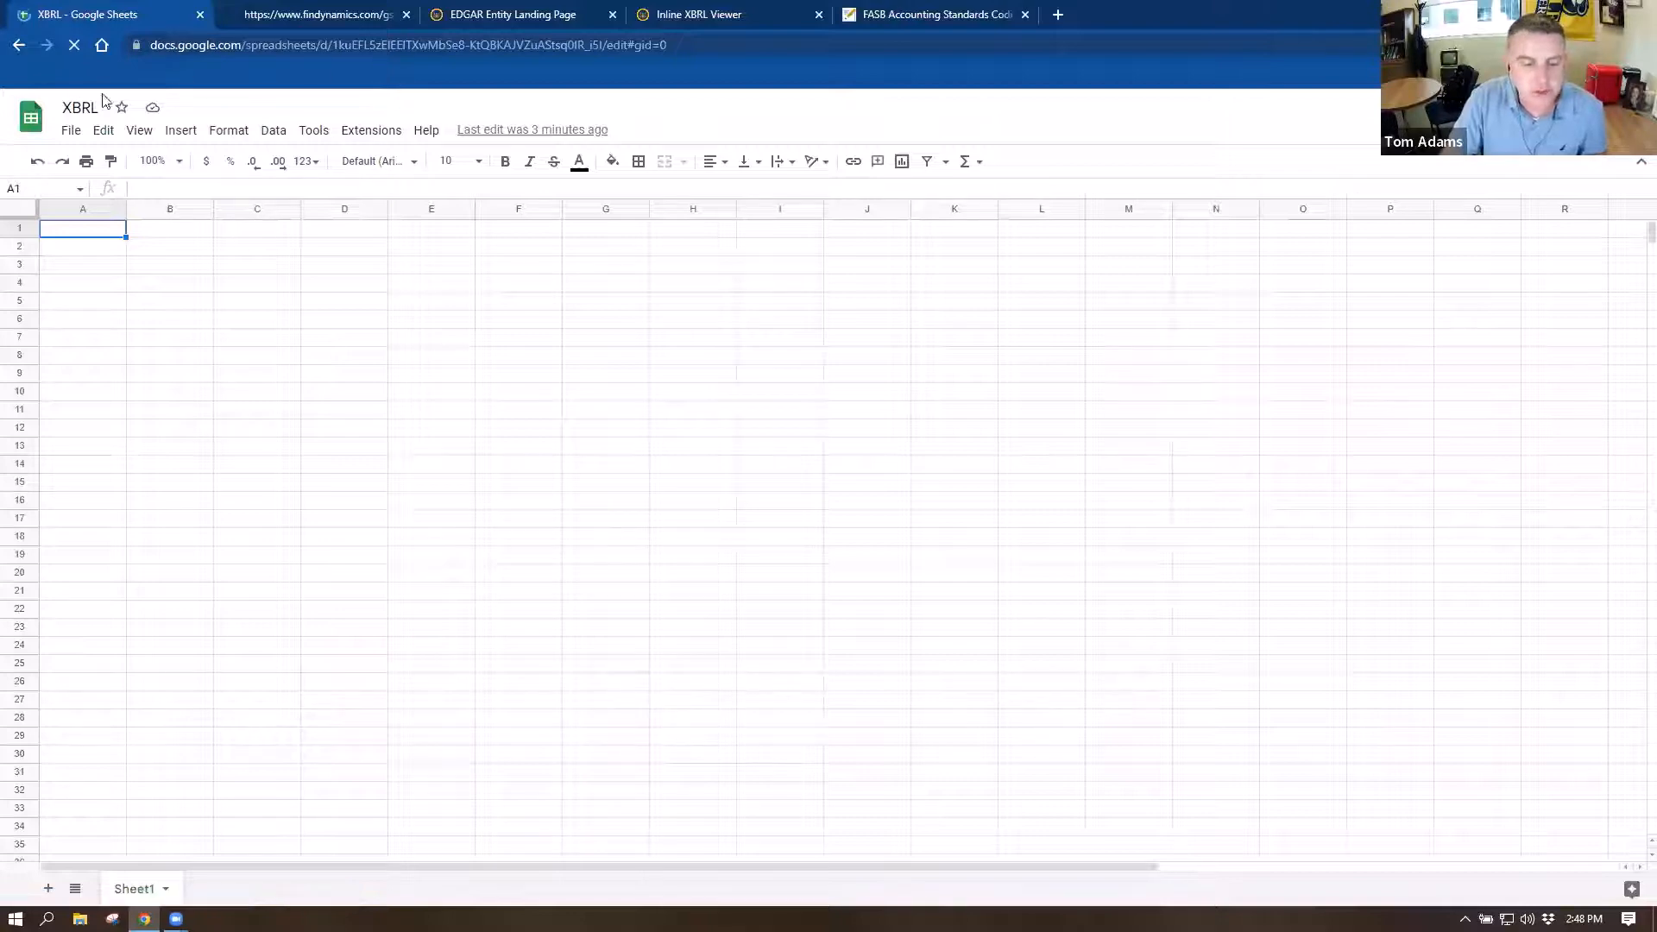
click(1641, 44)
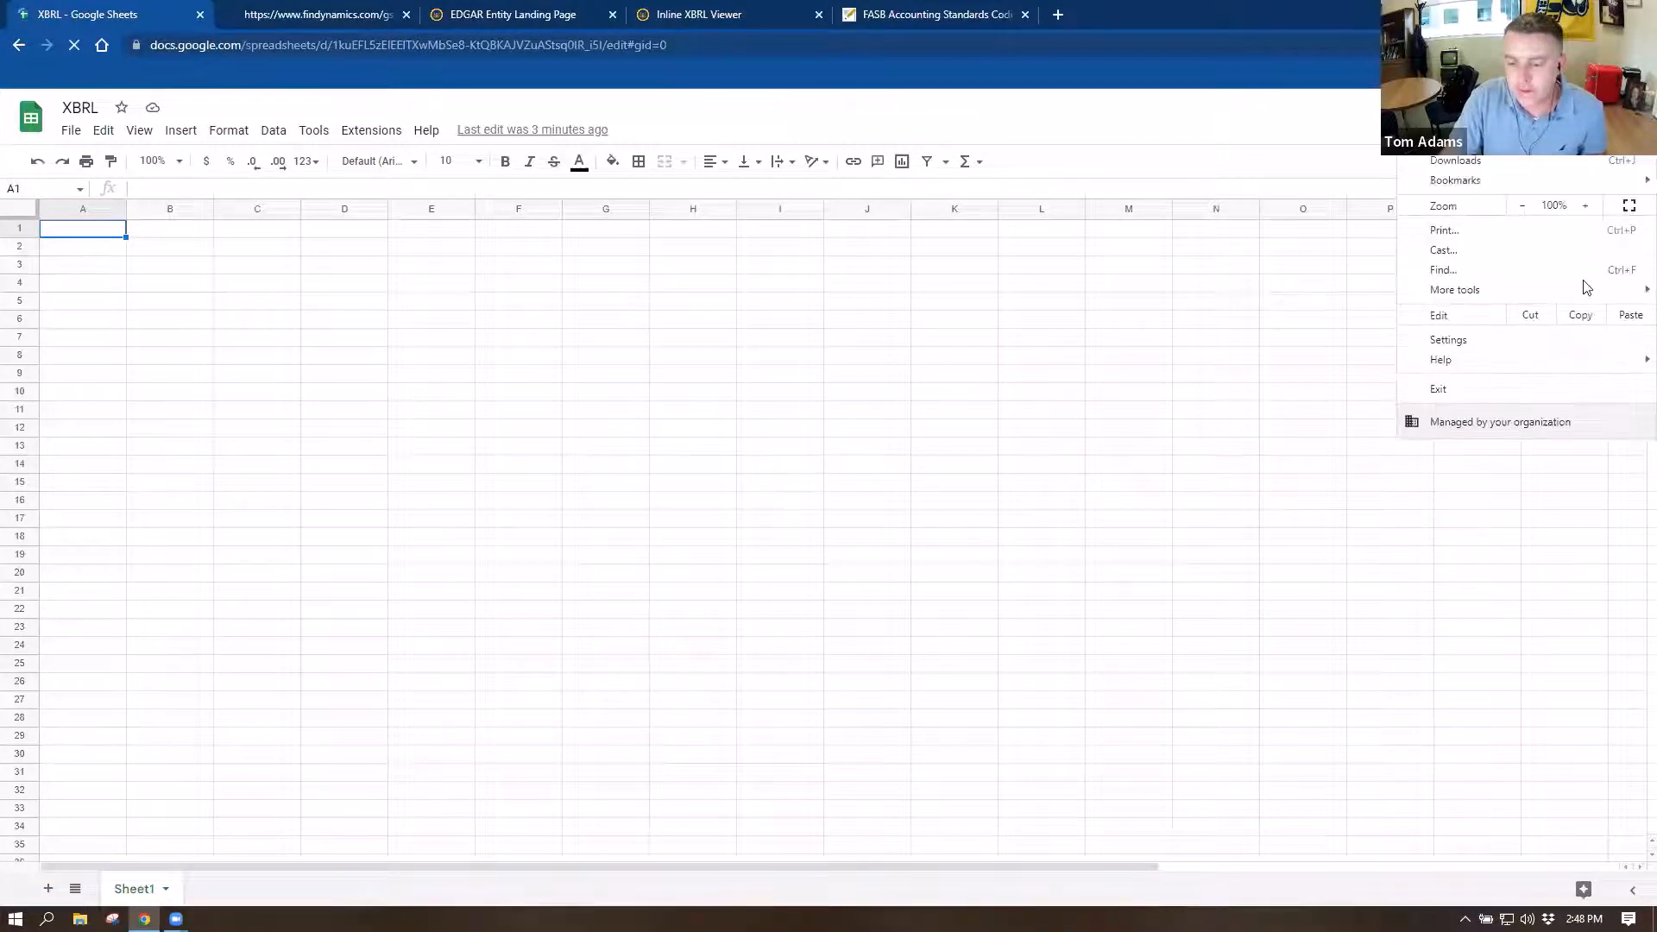
click(1588, 208)
click(1589, 209)
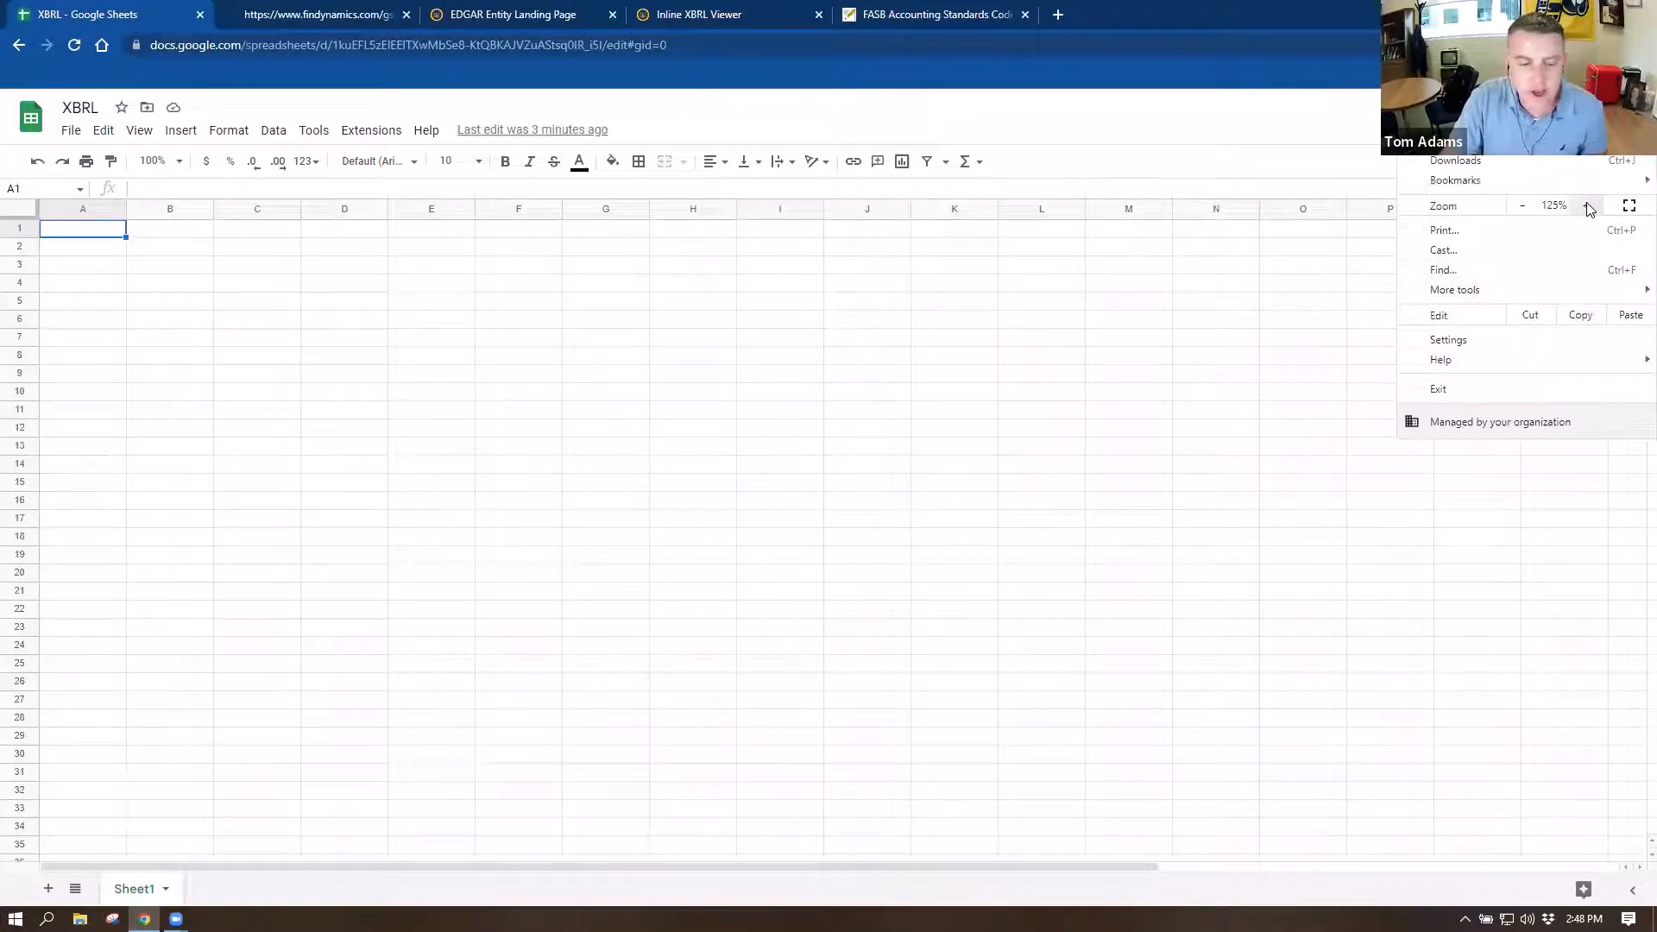
click(1588, 207)
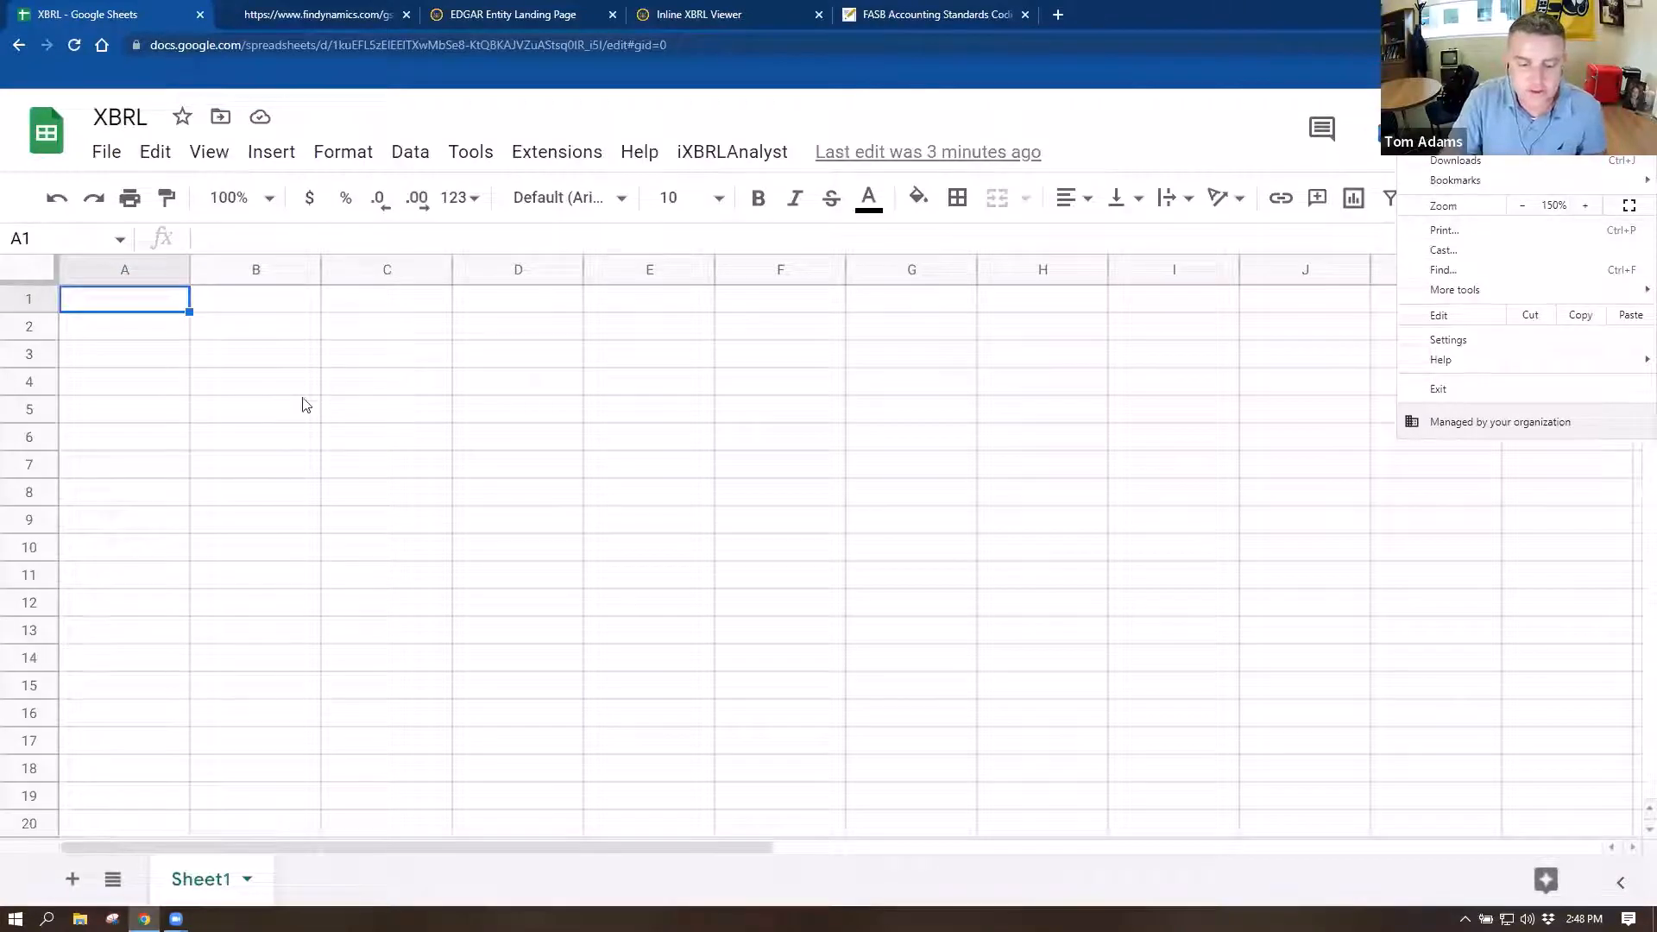
click(345, 396)
click(354, 384)
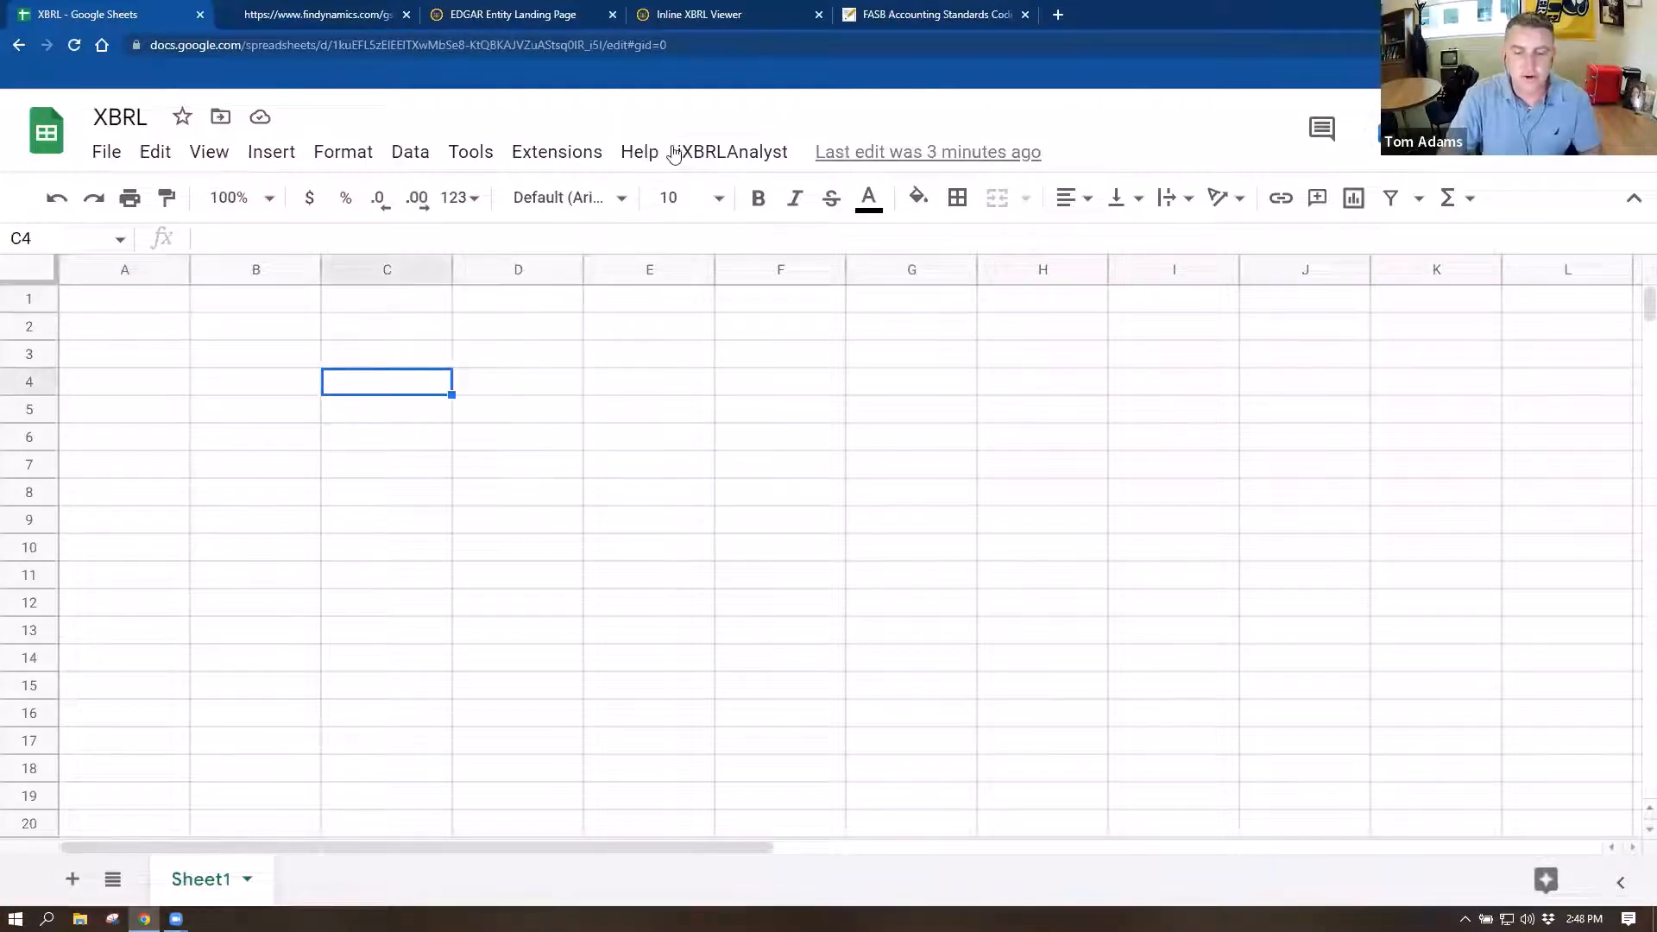
- Examine the commands the iXBRLAnalyst script adds to the spreadsheet, and look back at its source code
click(699, 153)
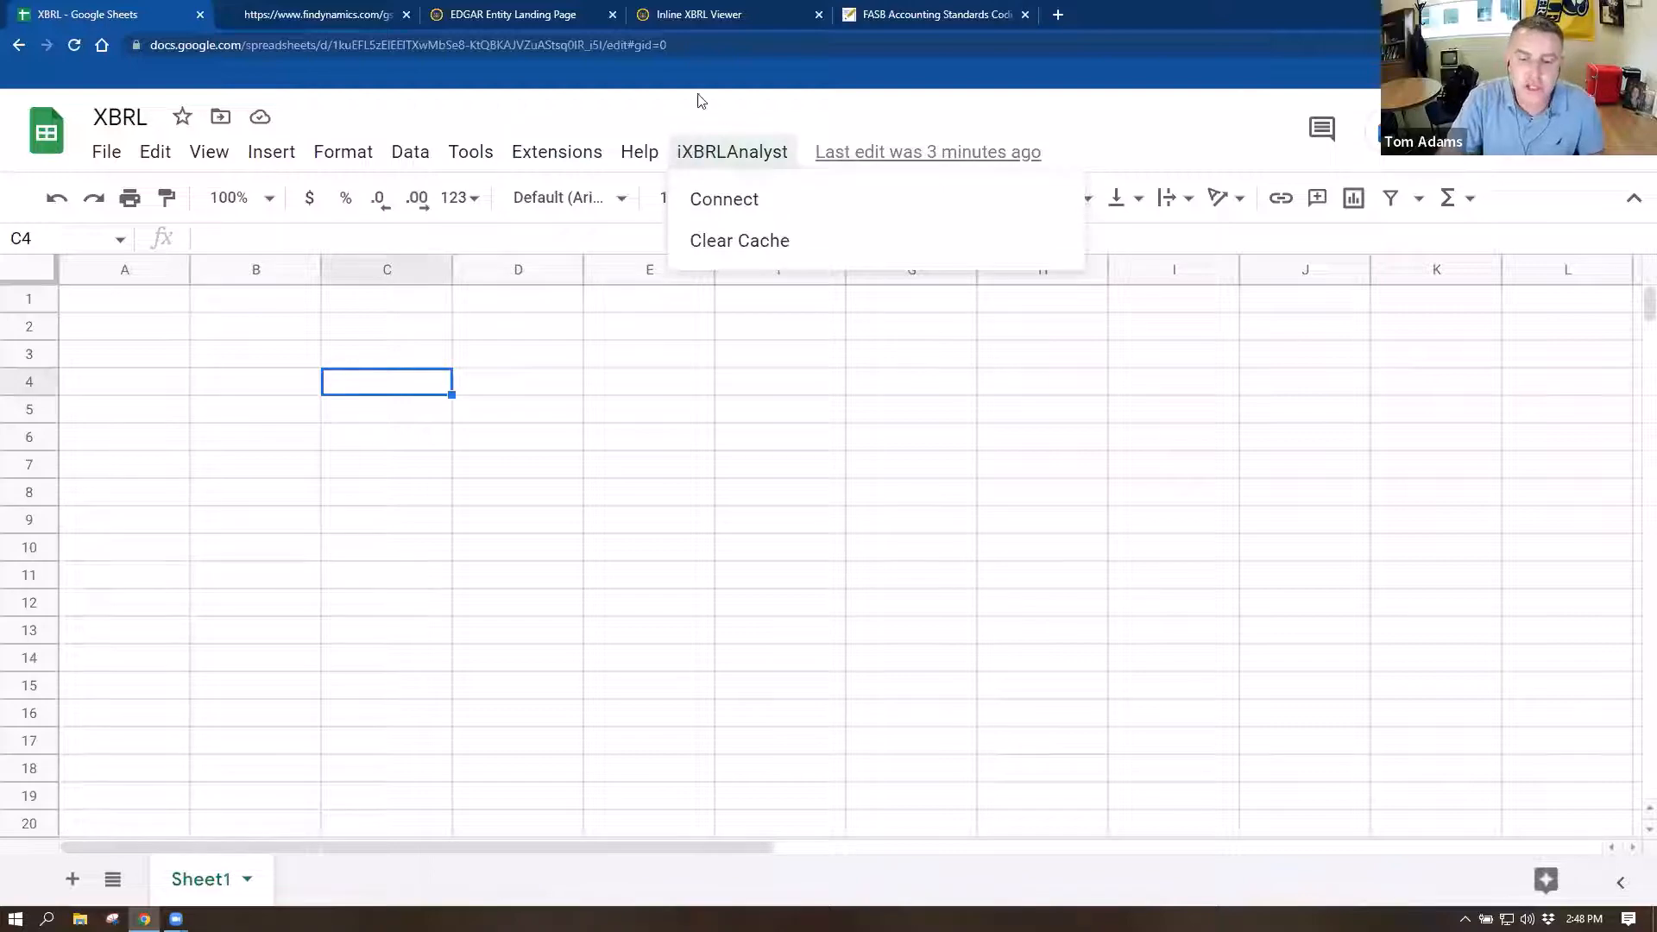
click(351, 24)
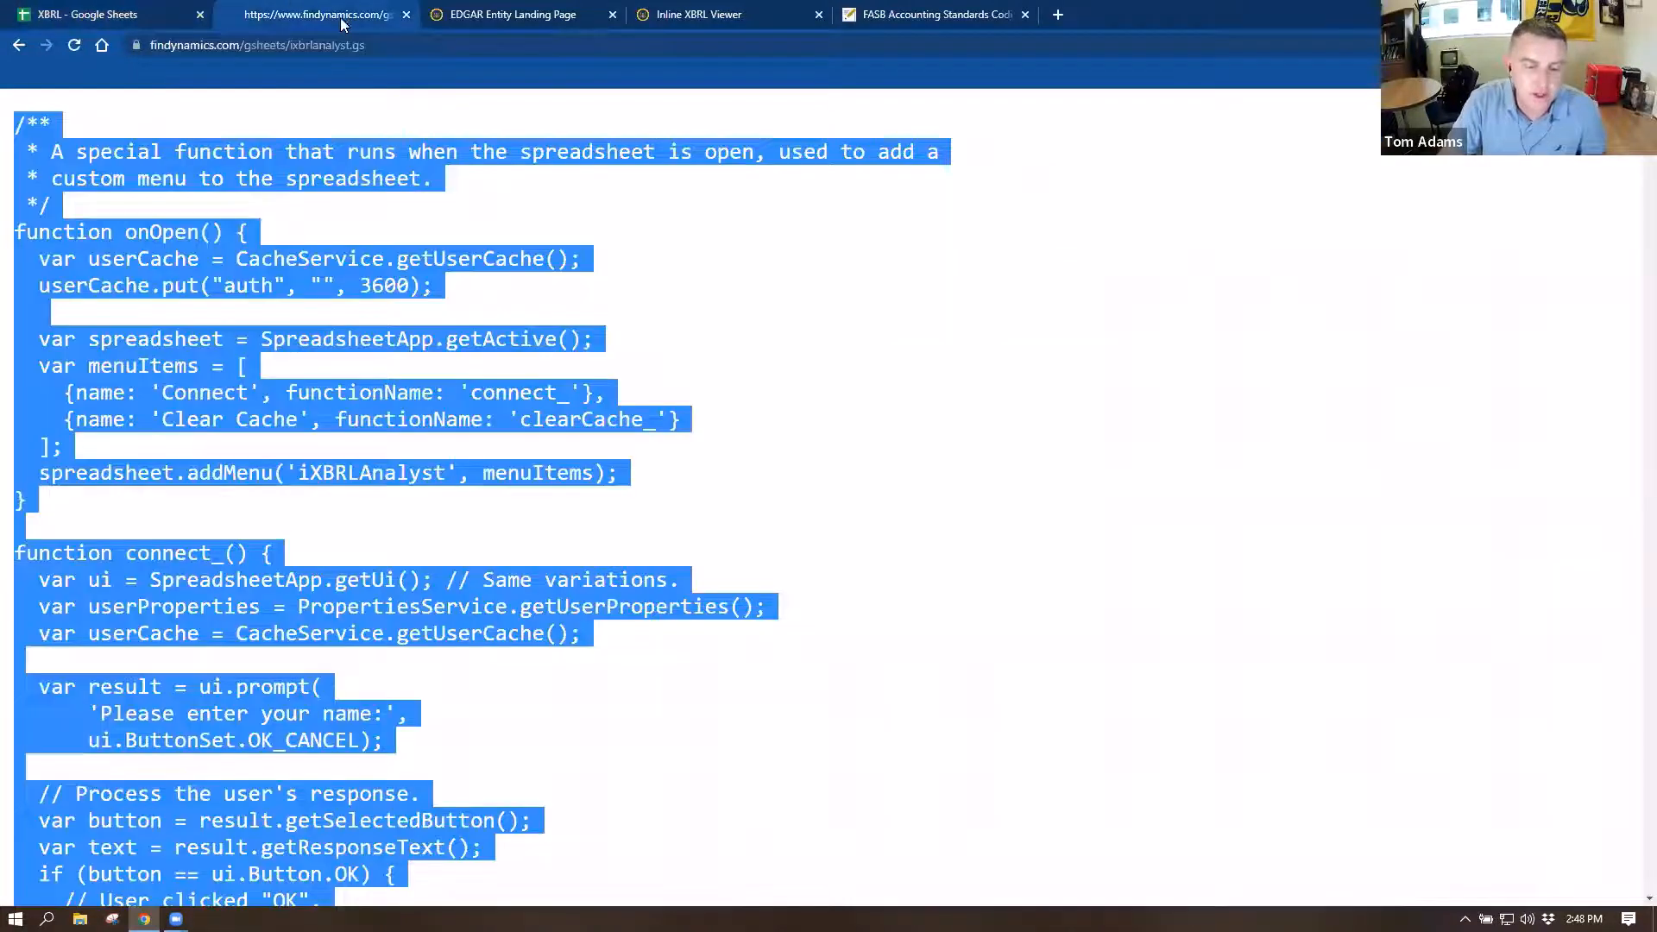
click(103, 14)
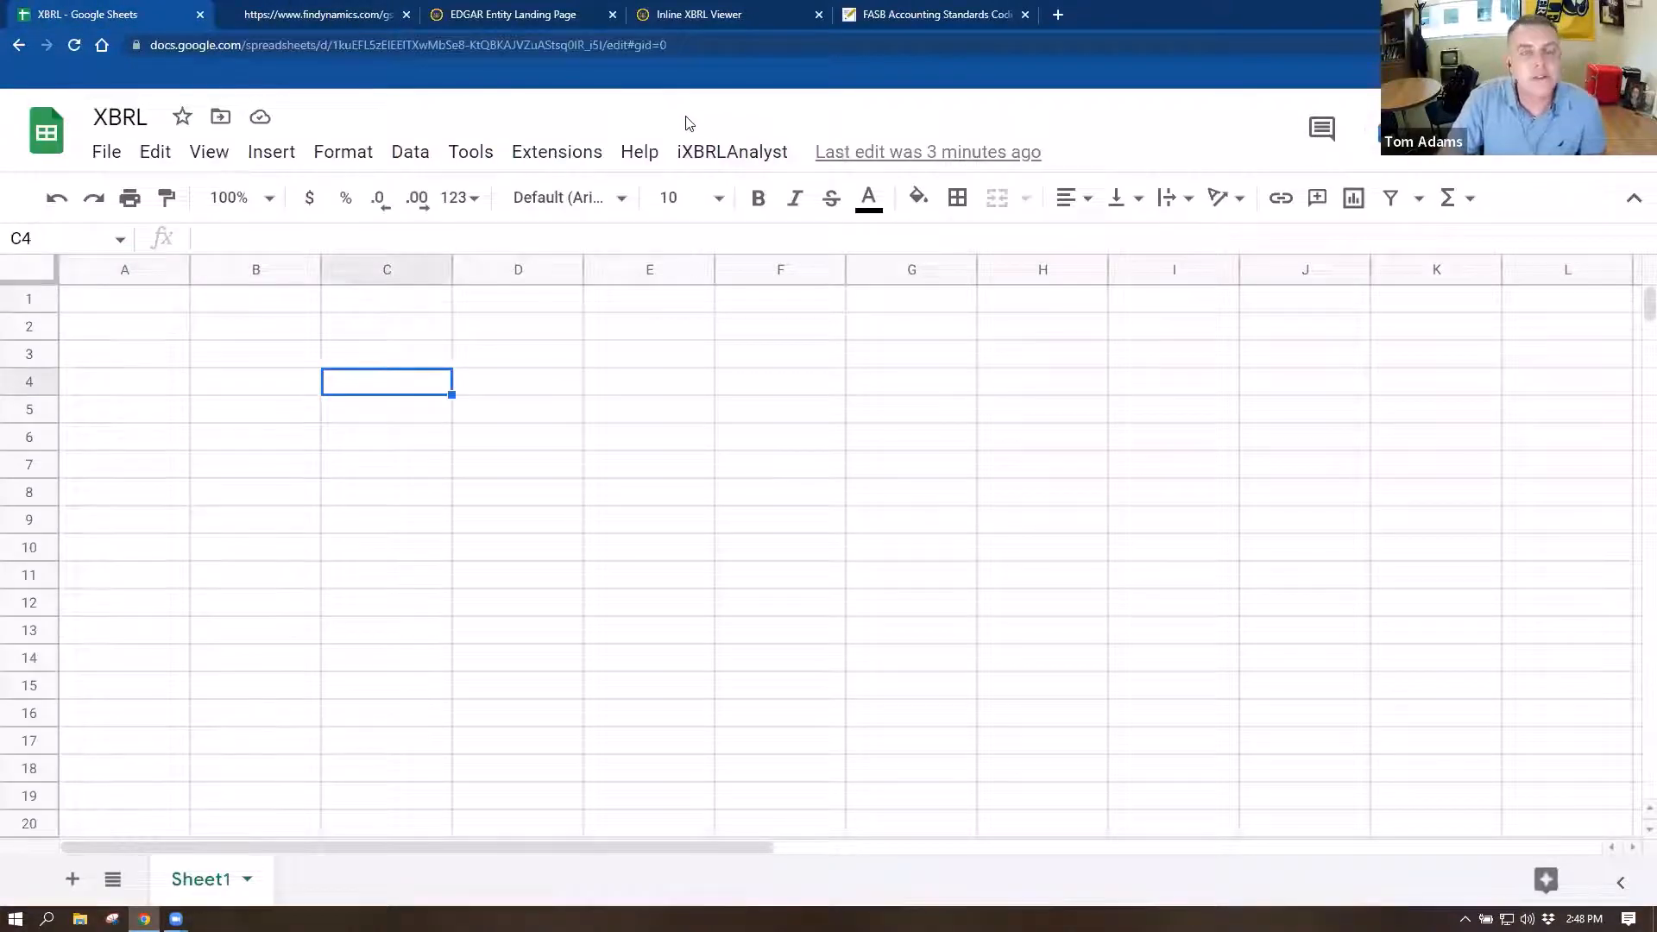
- Enter the sample numbers 1, 3, 72 and 56 in cells B1 to B4
click(561, 365)
click(139, 307)
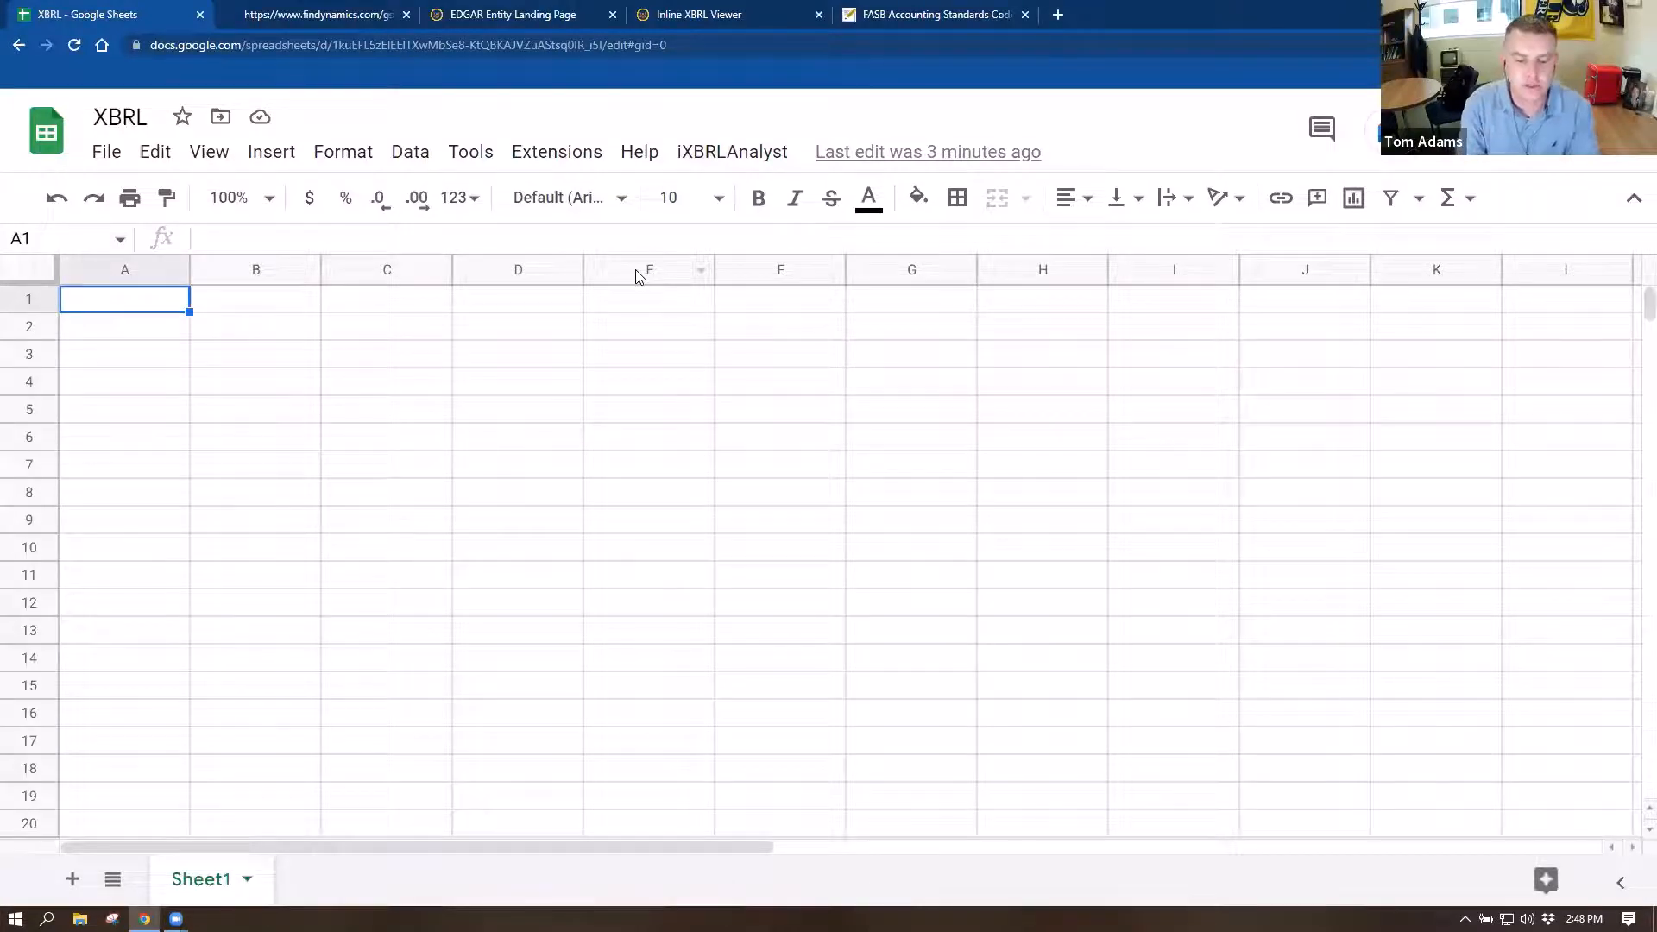
key(Right)
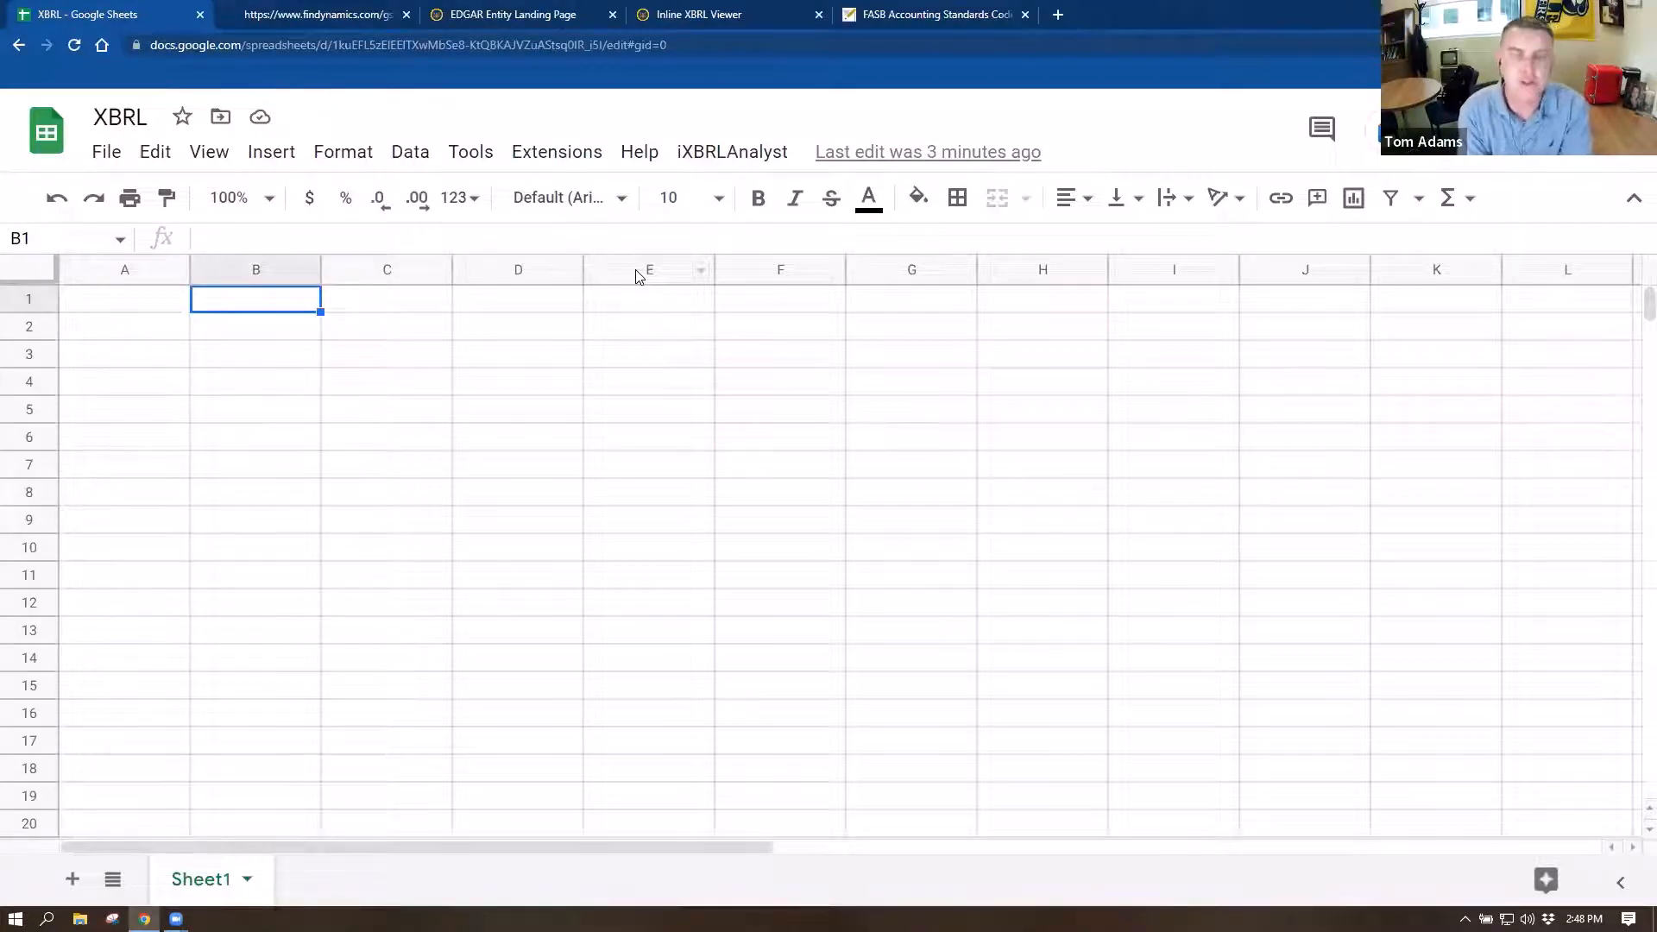
text(1)
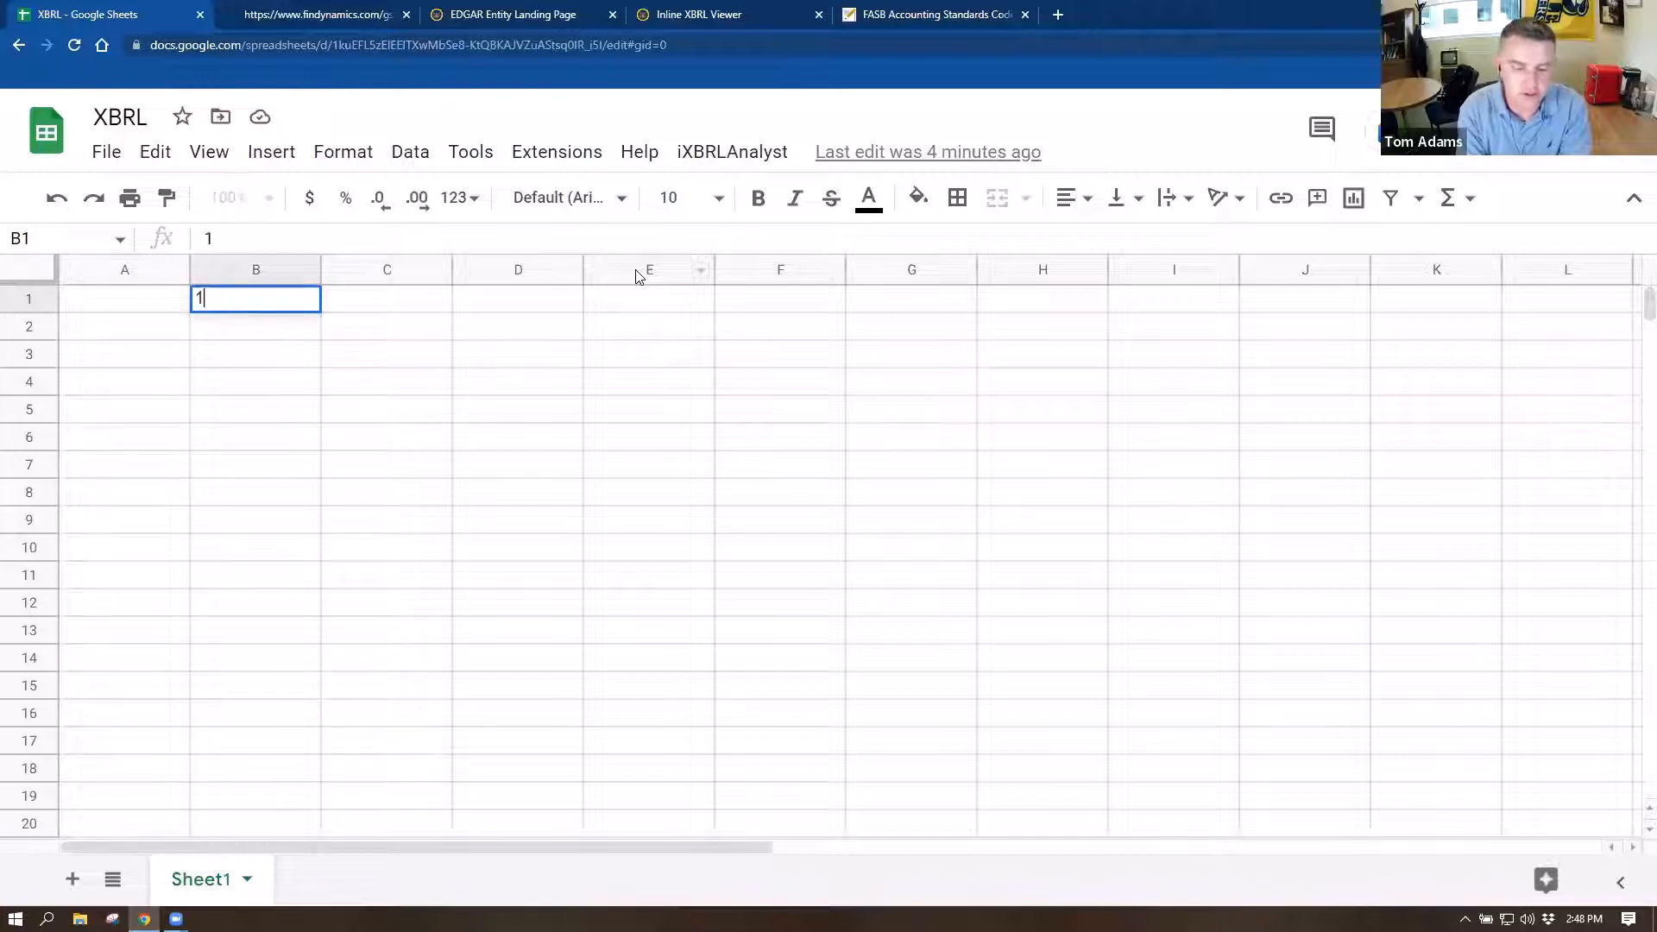
key(Return)
text(3)
key(Return)
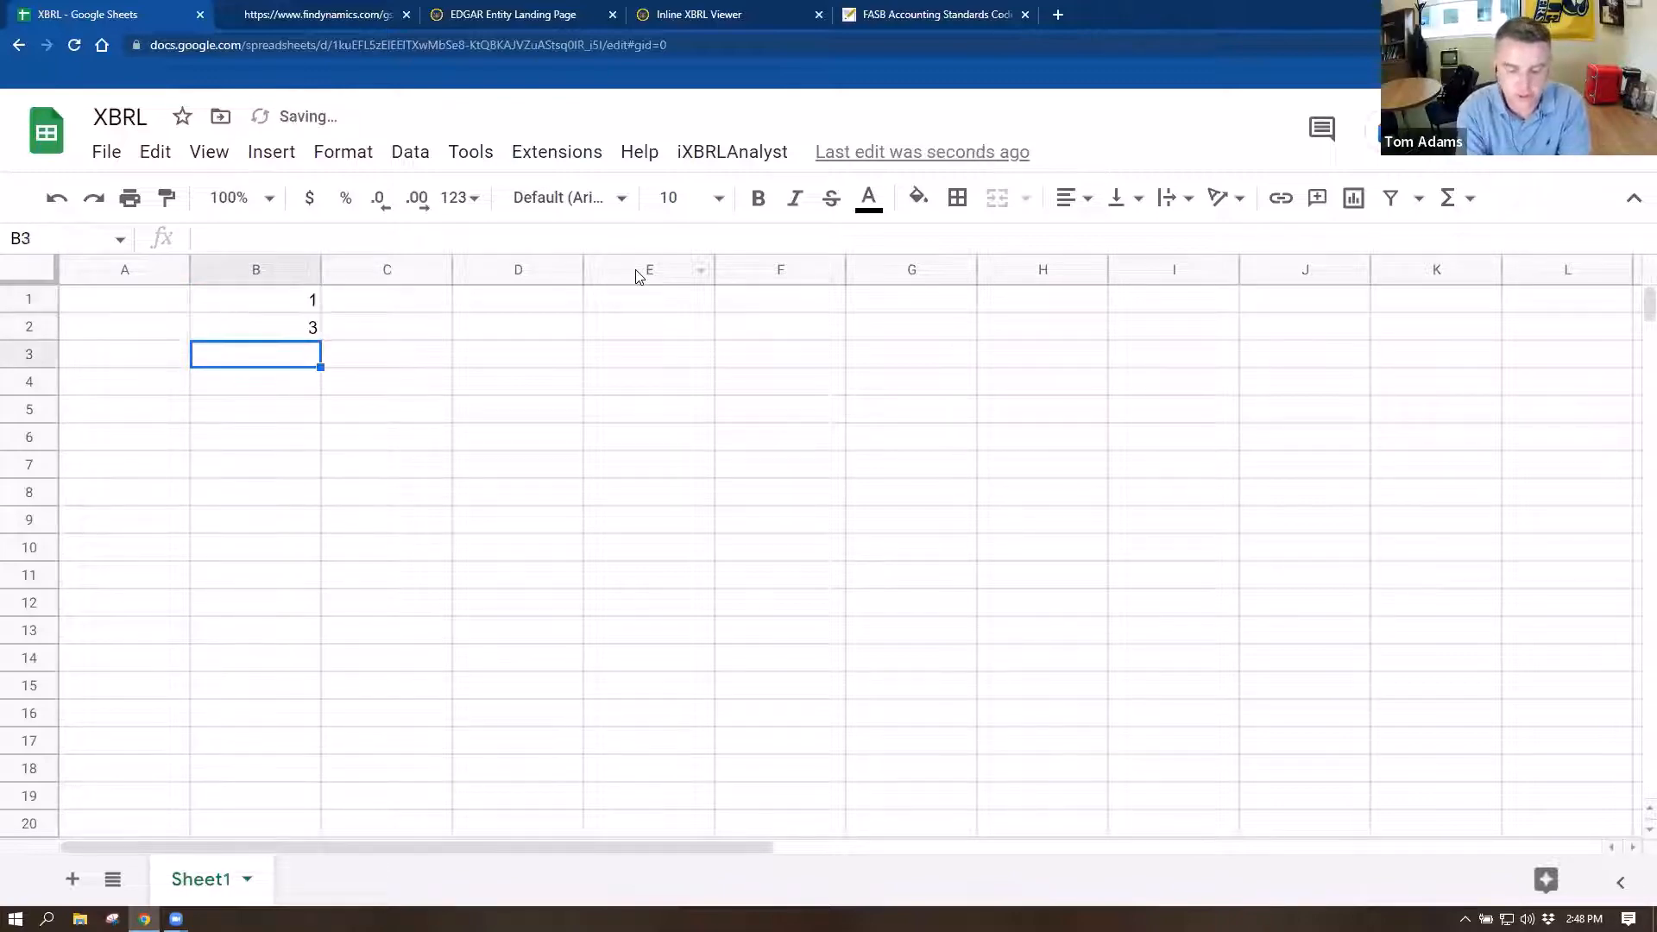
text(72)
key(Return)
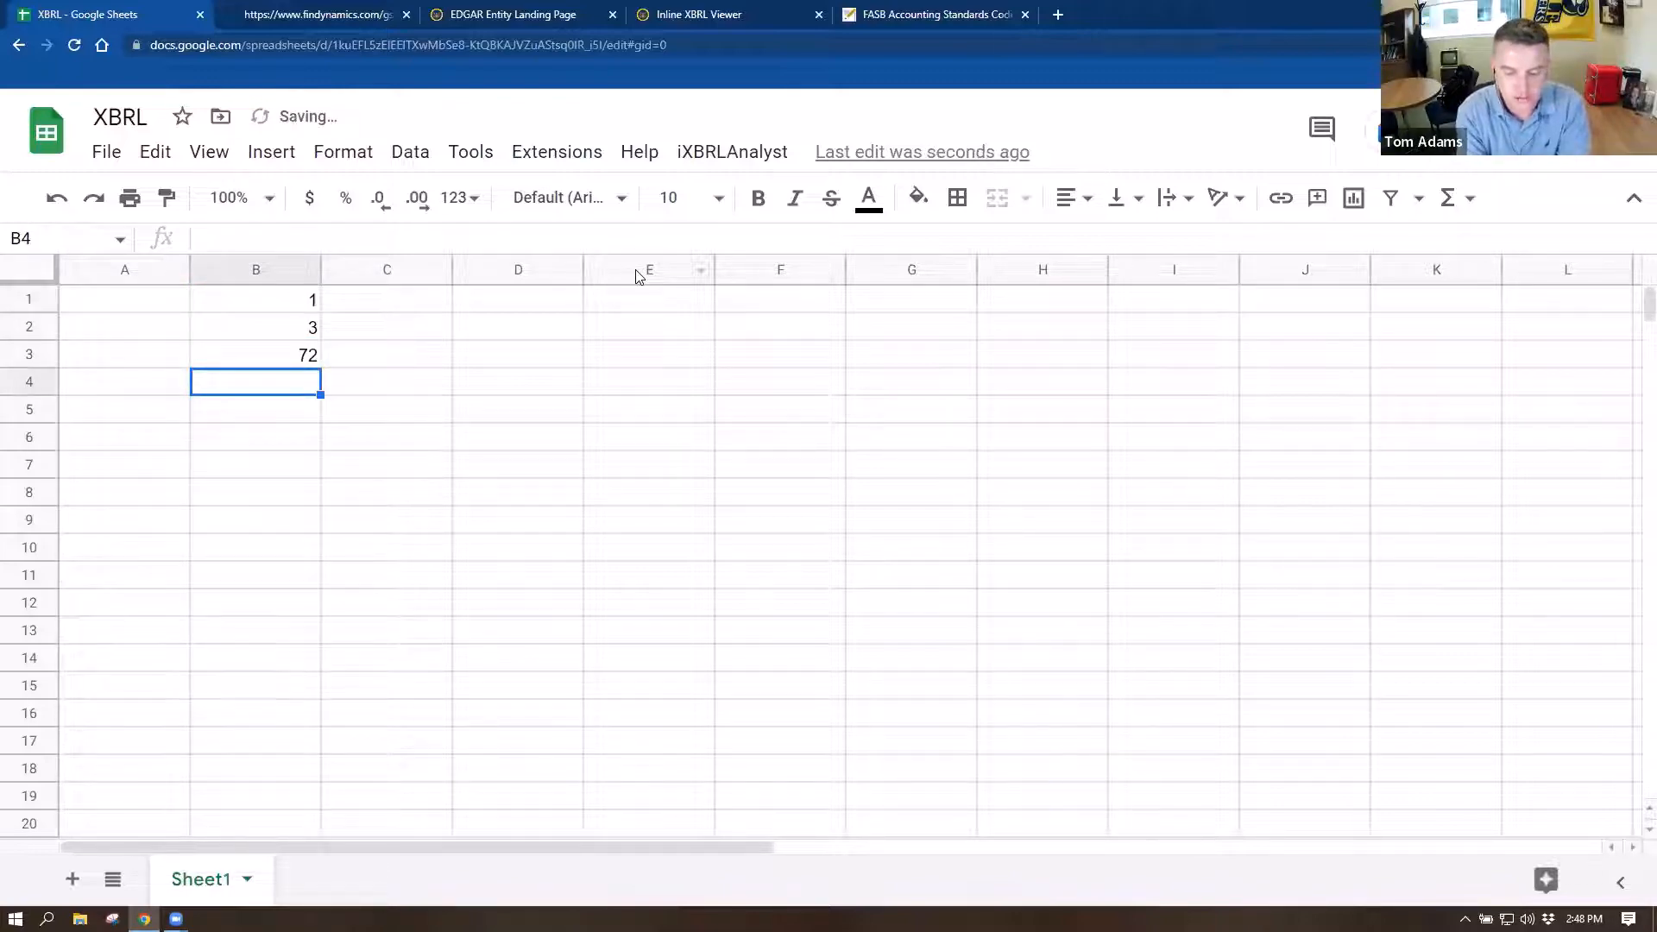
text(56)
key(Return)
key(Right)
key(Left)
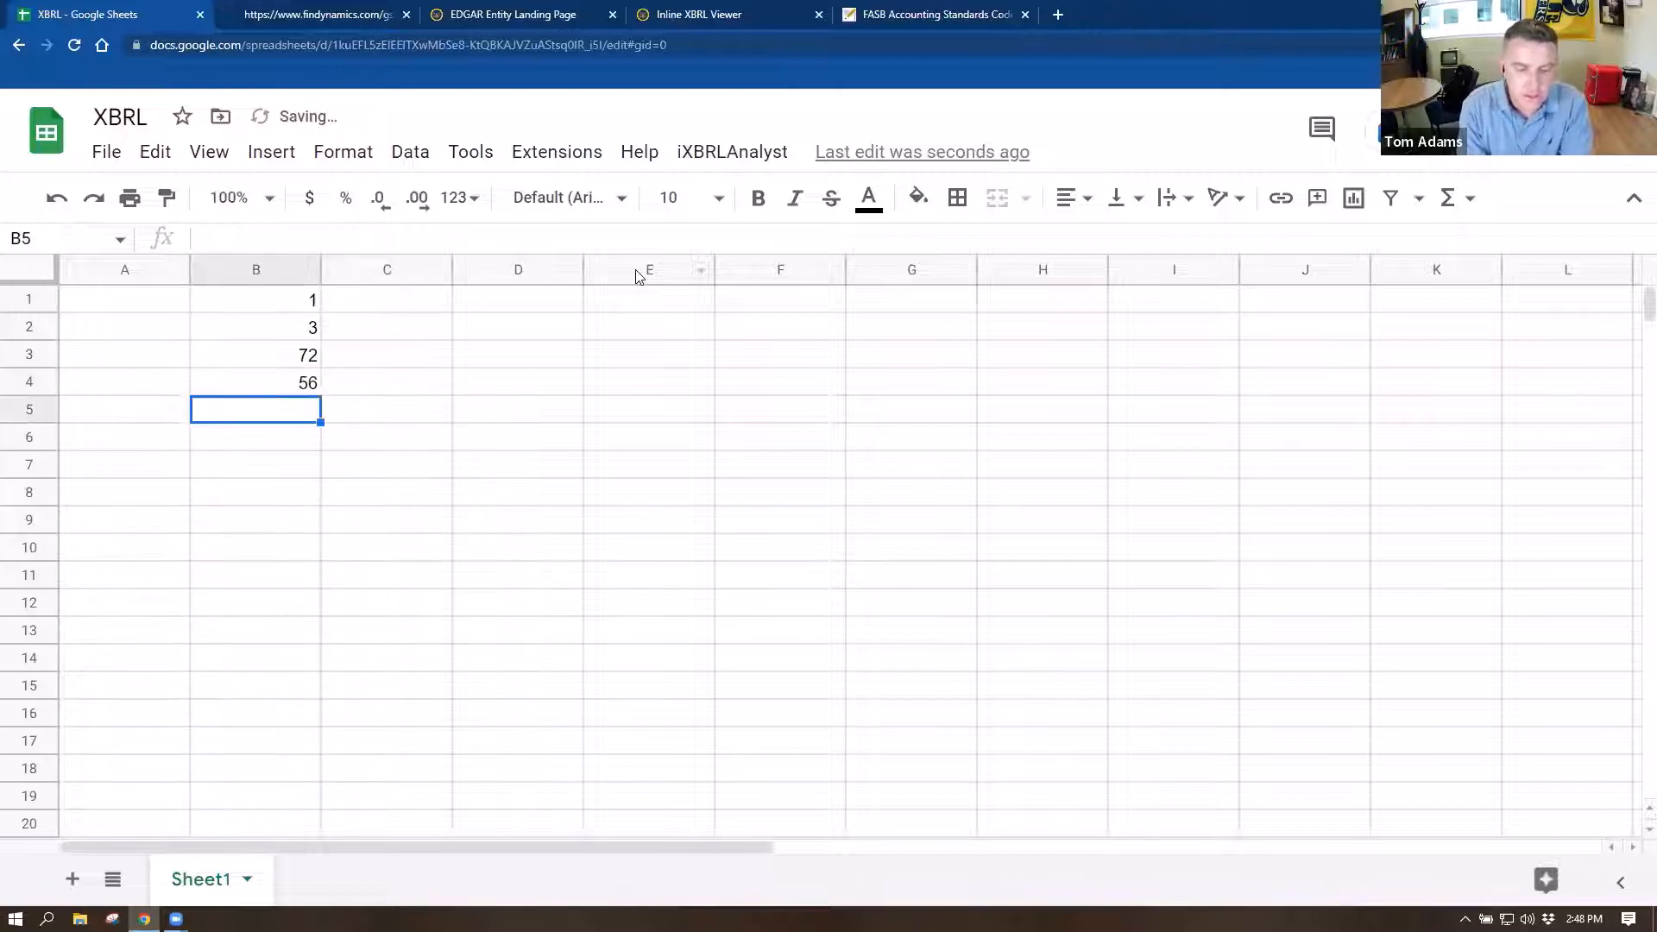
- Total the sample numbers in cell B6 with the formula =sum(B1:B4)
key(Down)
text(=sum()
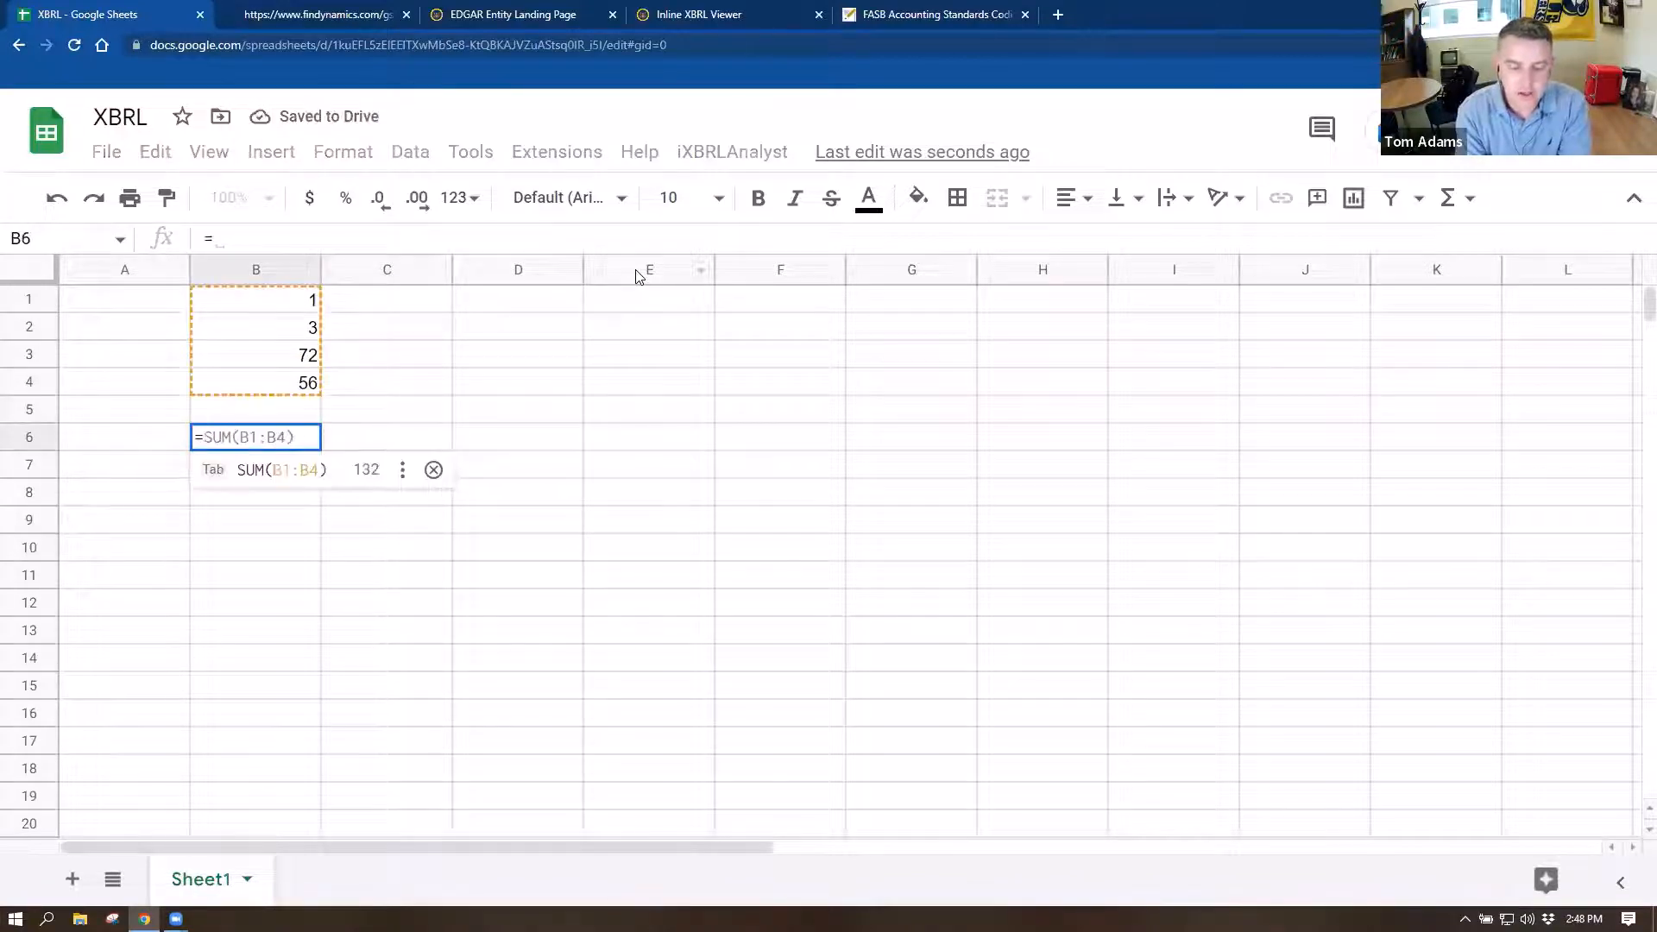
key(Up)
key(Up)
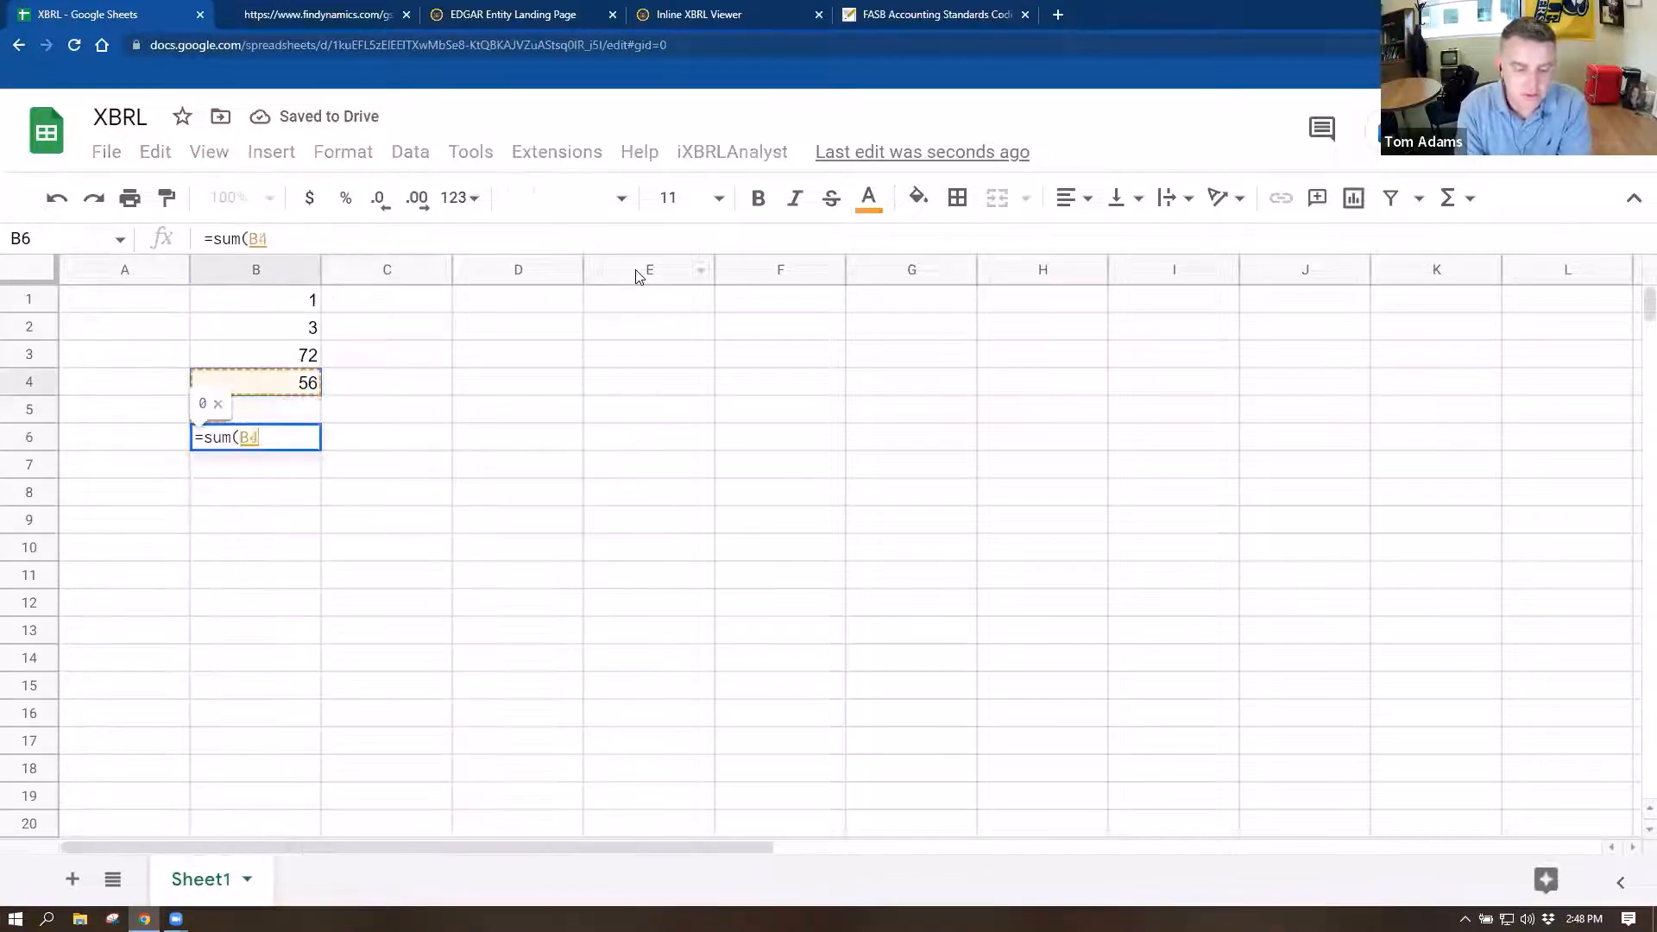
key(shift+Up)
key(shift+Up)
key(shift+Up)
text())
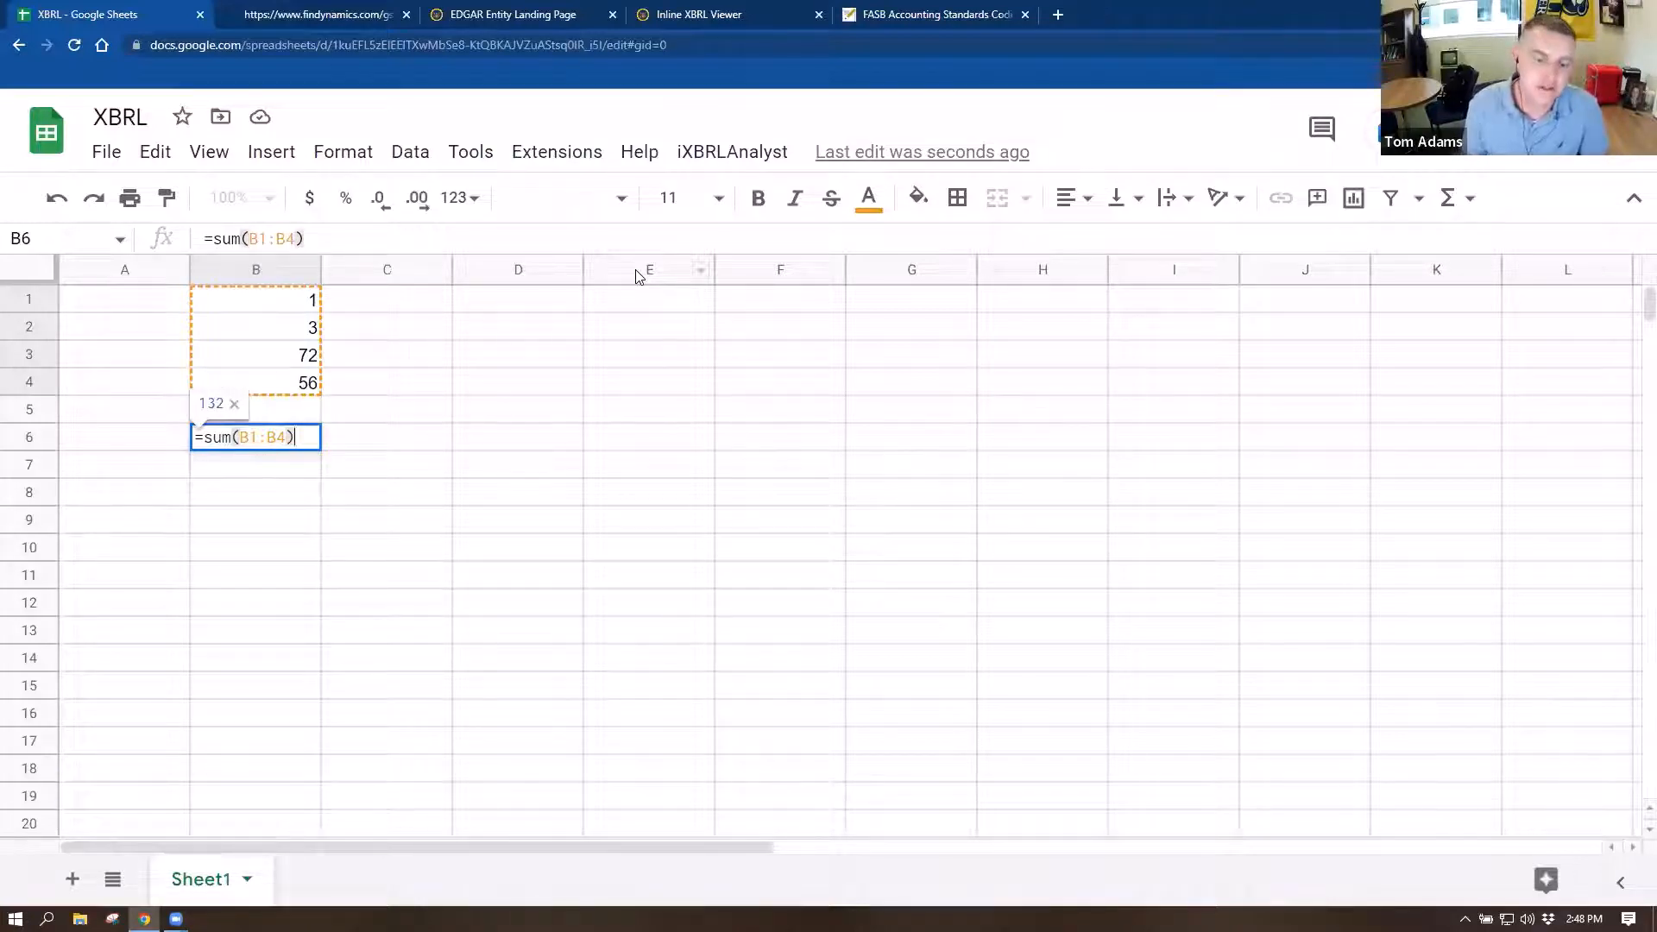
key(Return)
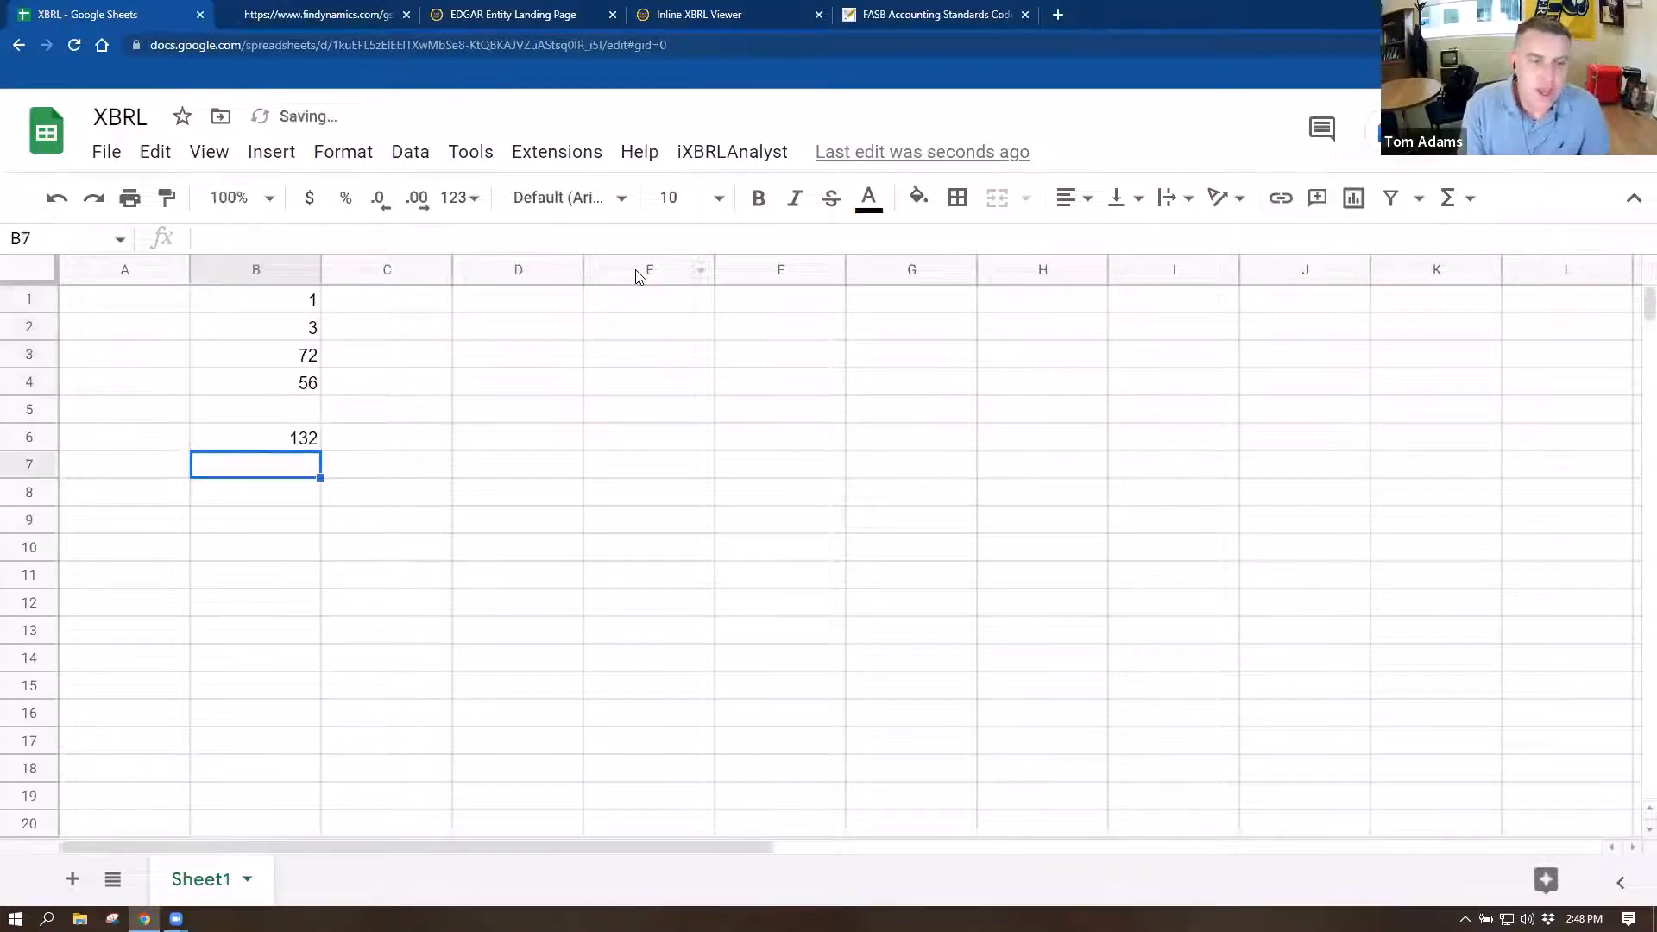
- Clear the sample numbers and their sum formula from cells B1:B6
key(Down)
key(Down)
key(Right)
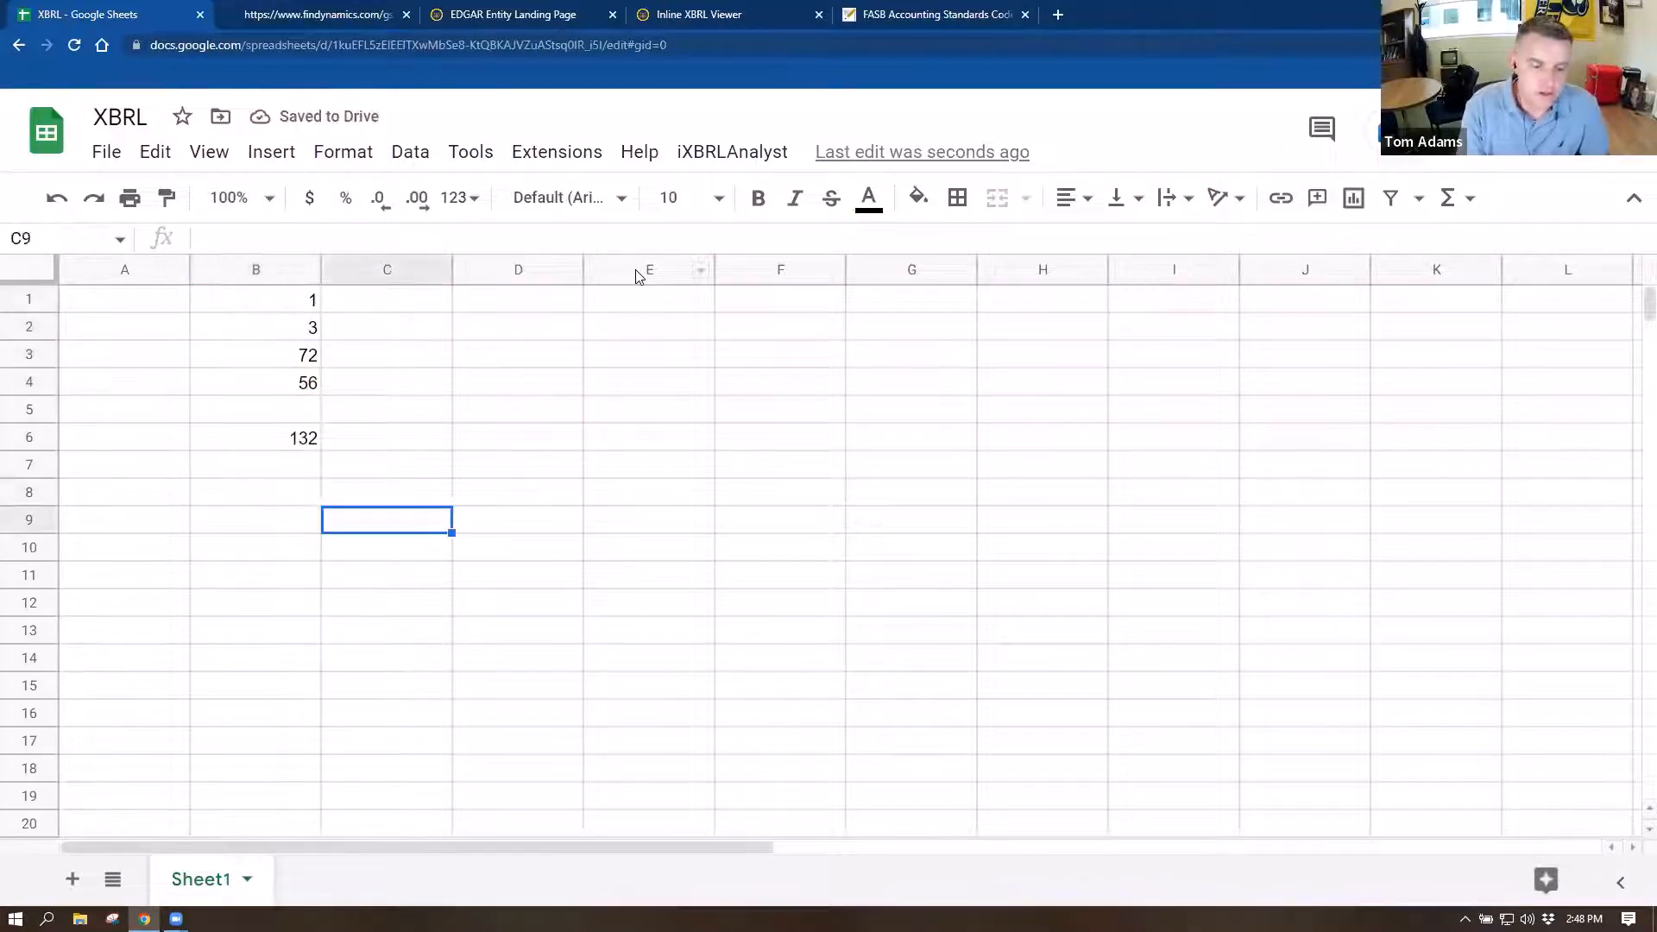
key(Up)
key(Left)
key(Left)
key(Up)
key(Up)
key(Right)
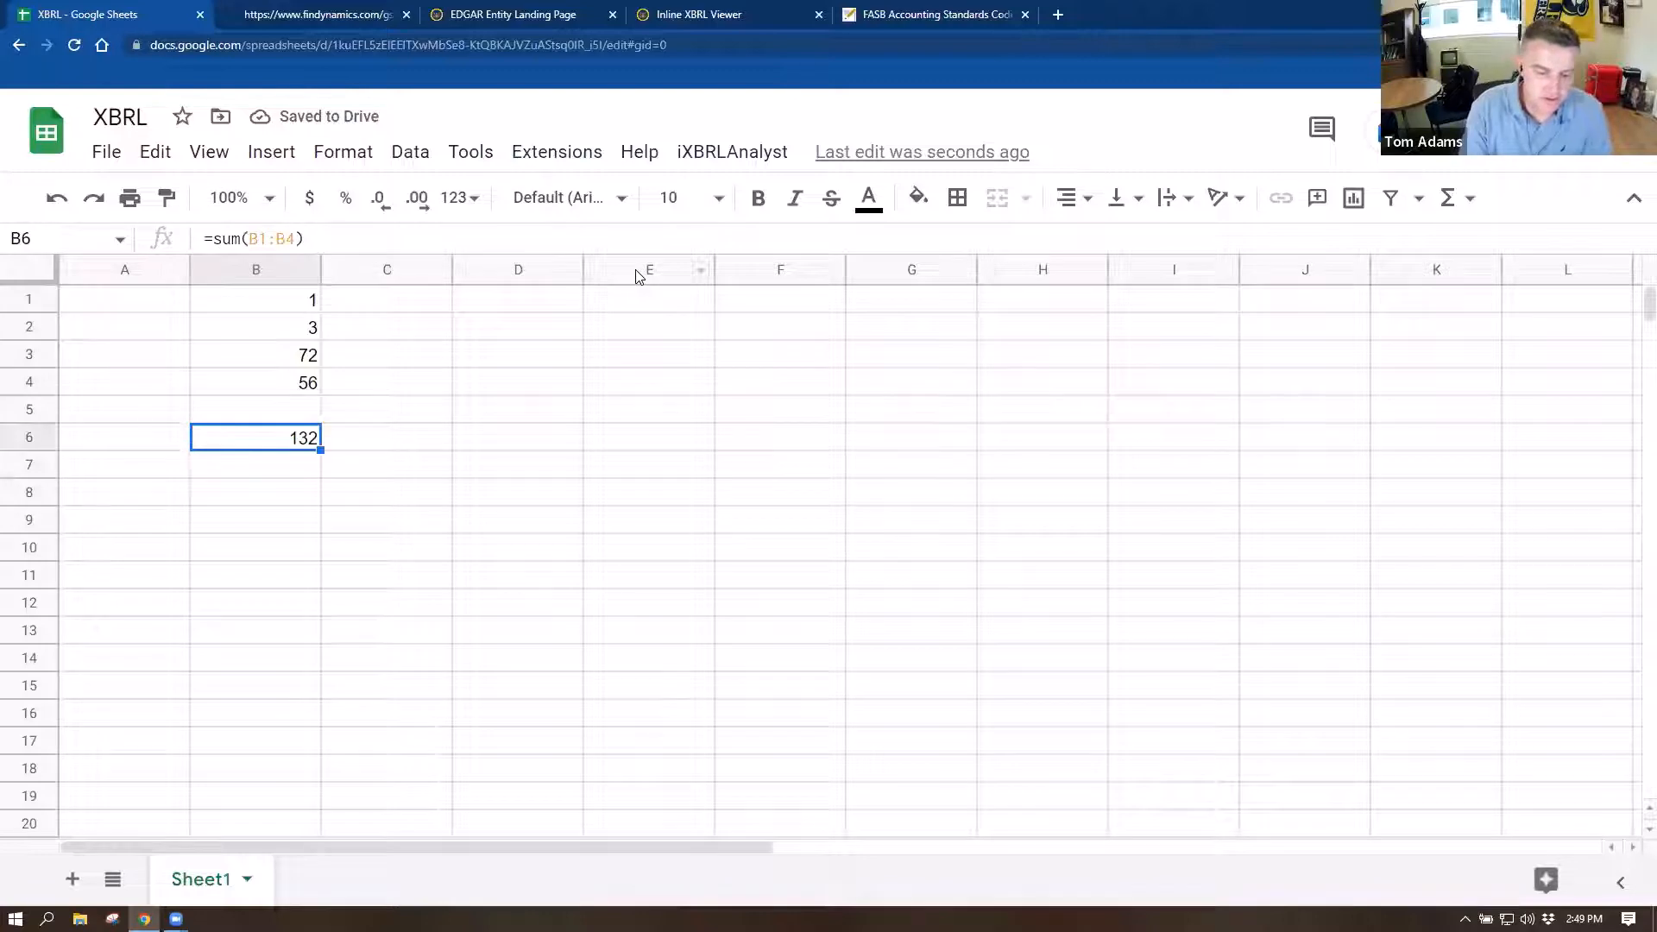
key(shift+Up)
key(shift+Up)
key(shift+Up)
key(shift+Up)
key(shift+Up)
key(Delete)
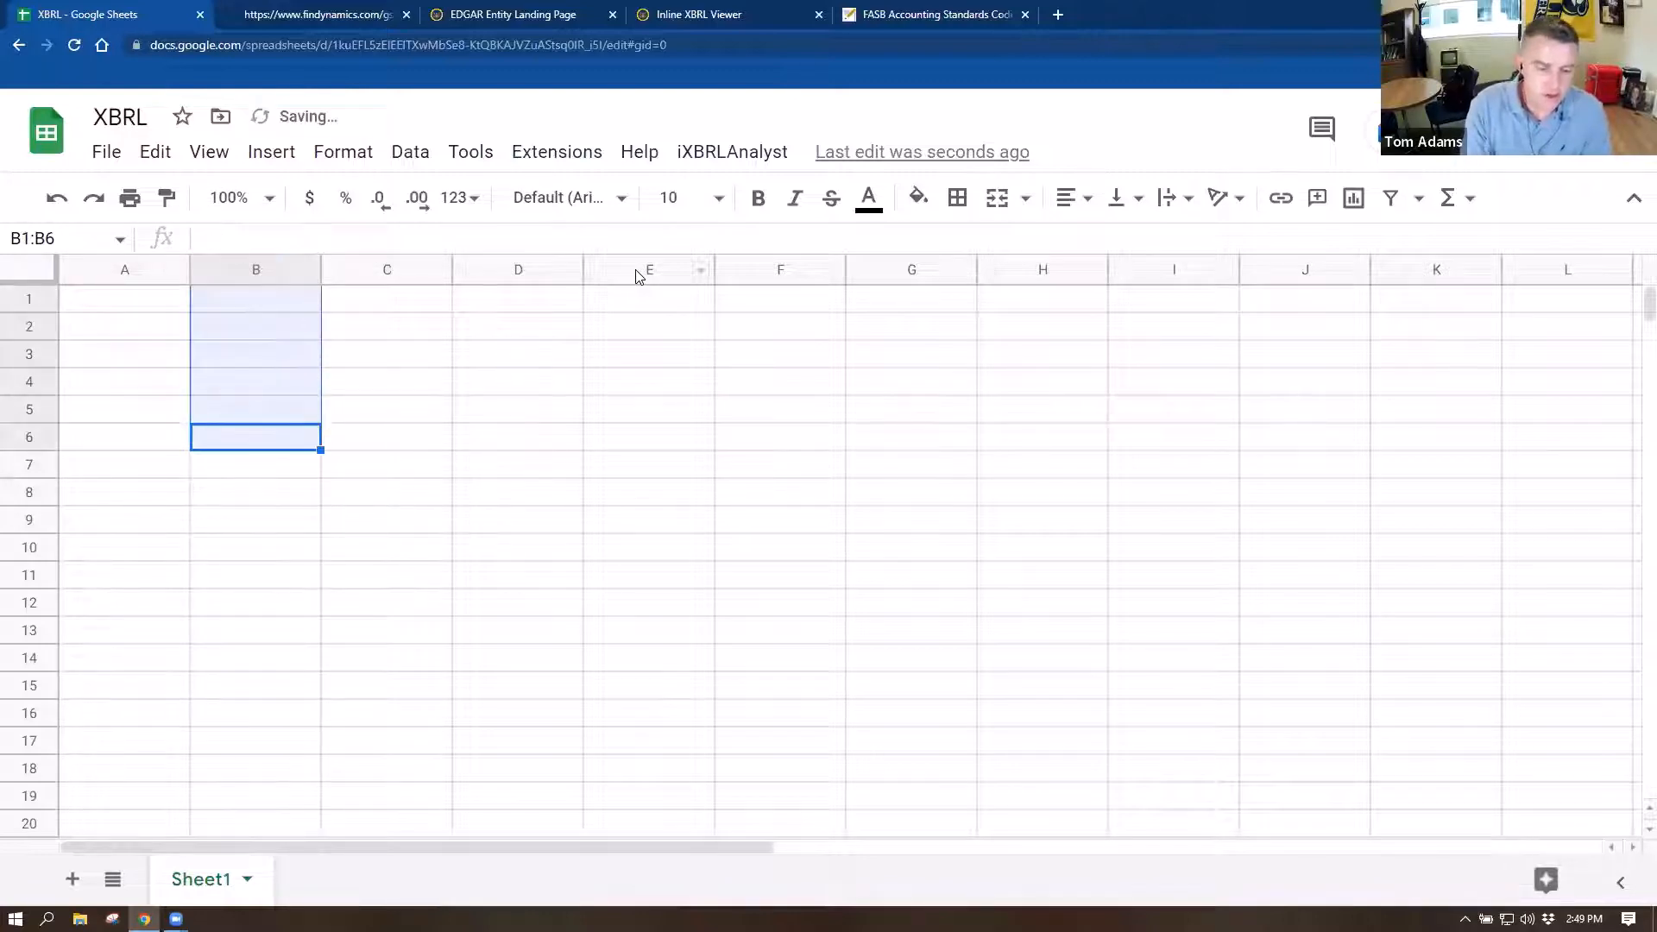
- Enter the labels Company Ticker in A1 and Year in A2, and fit column A's width to its contents
key(Left)
key(Up)
key(Up)
key(Up)
key(Up)
key(Up)
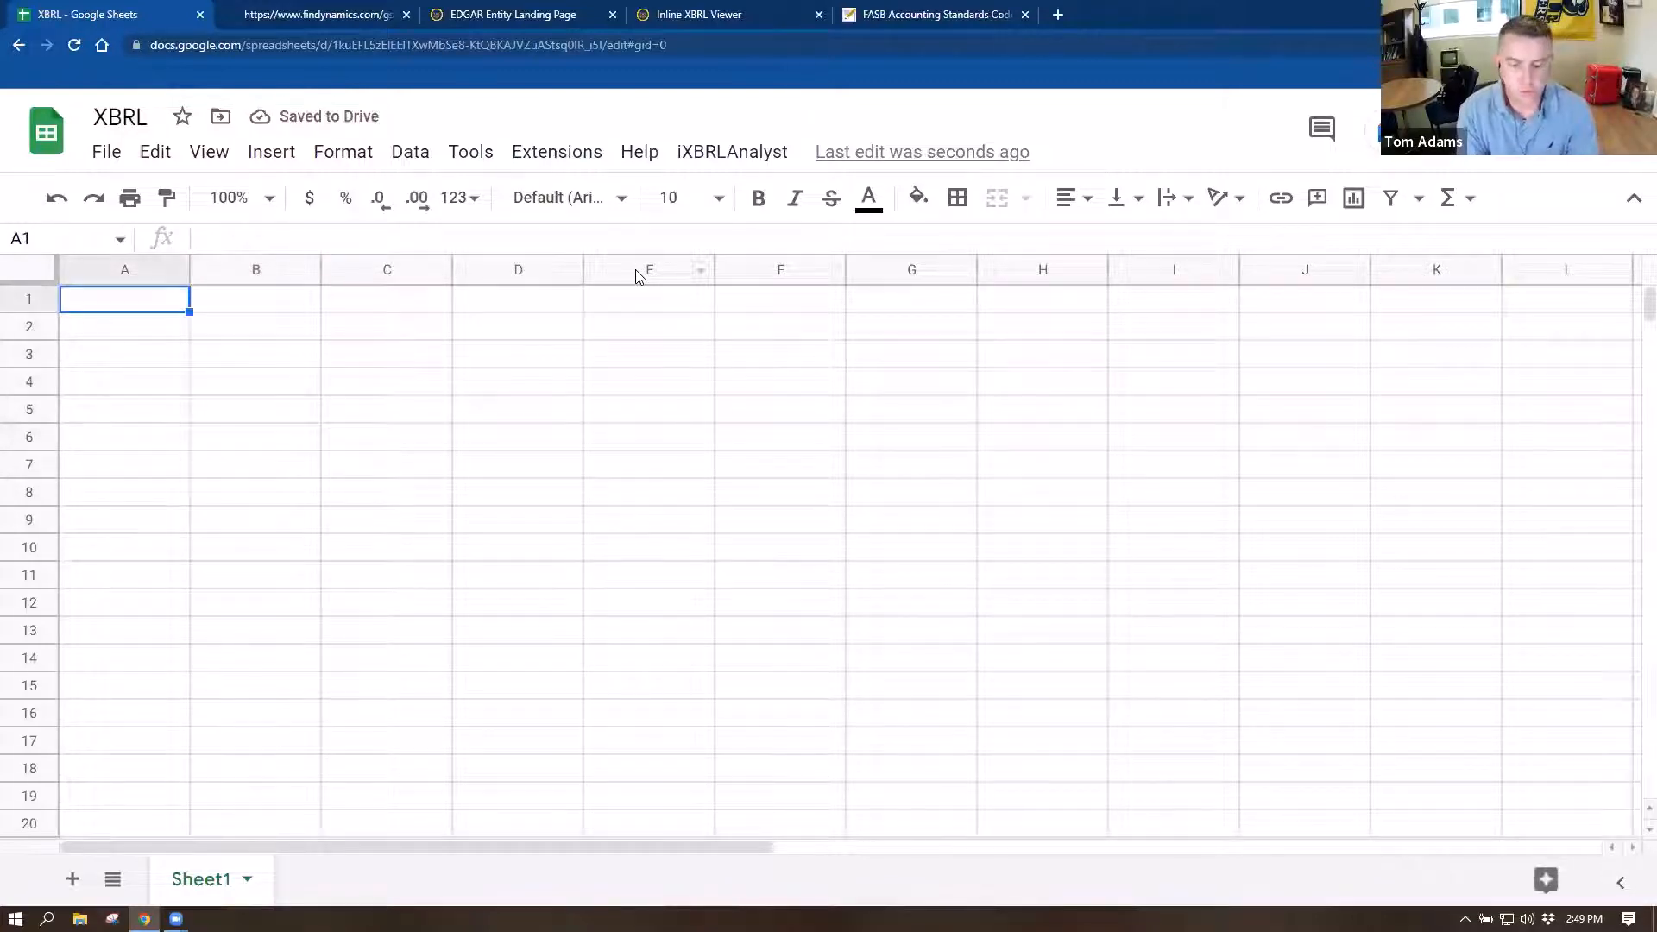
text(Company)
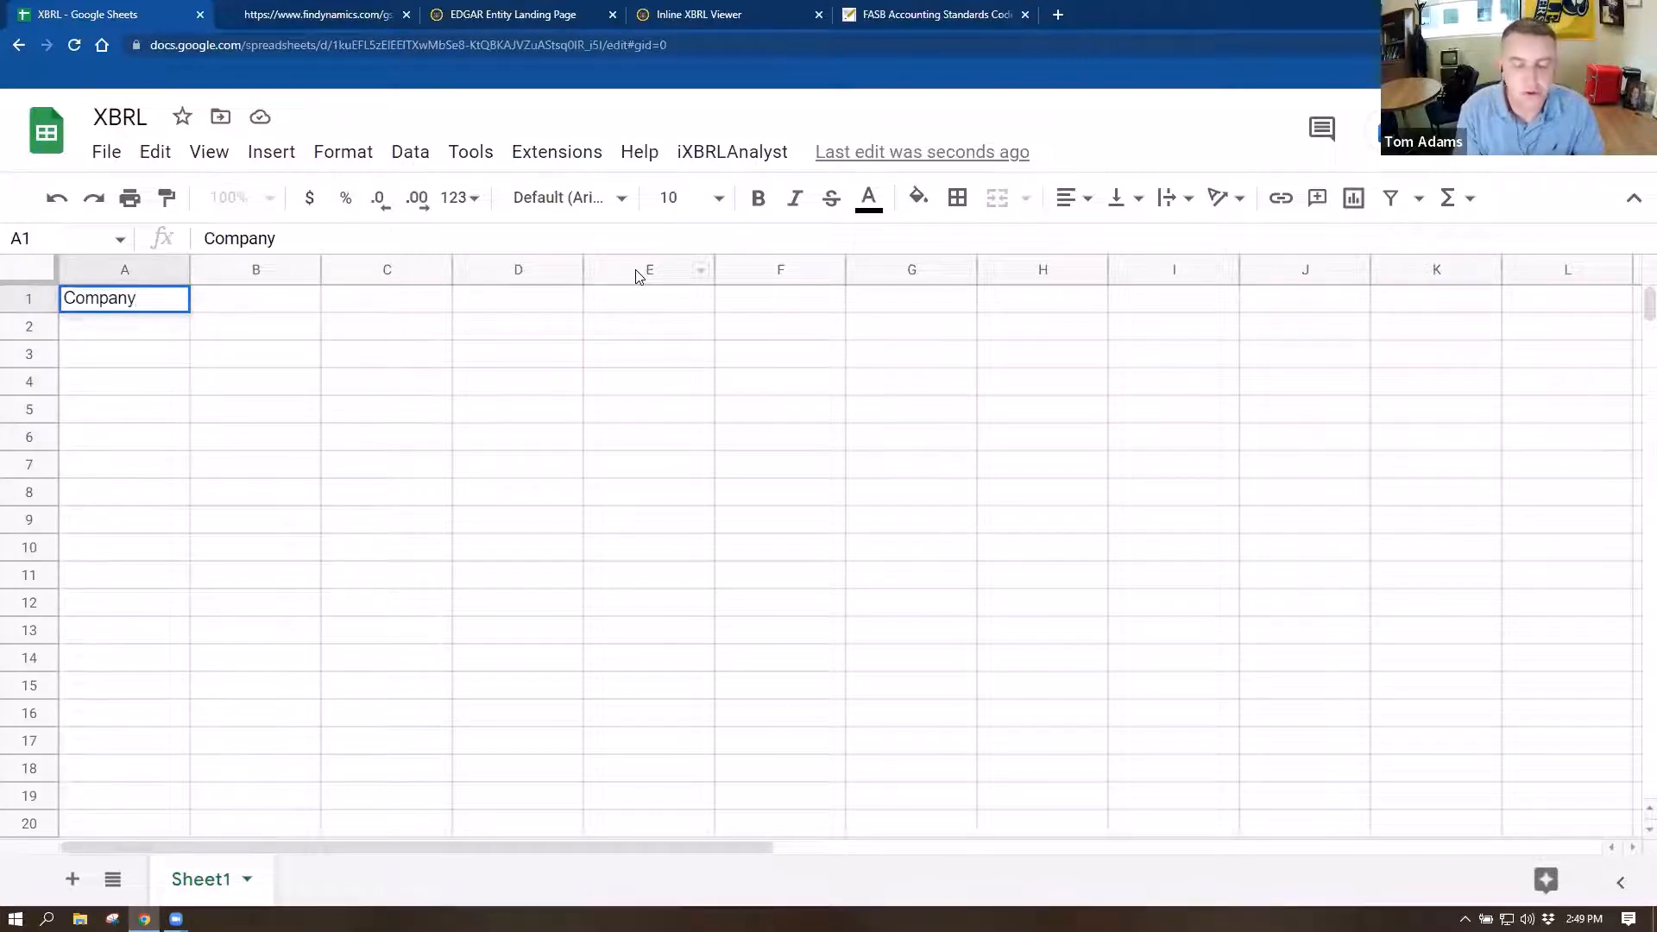
text( Ticker)
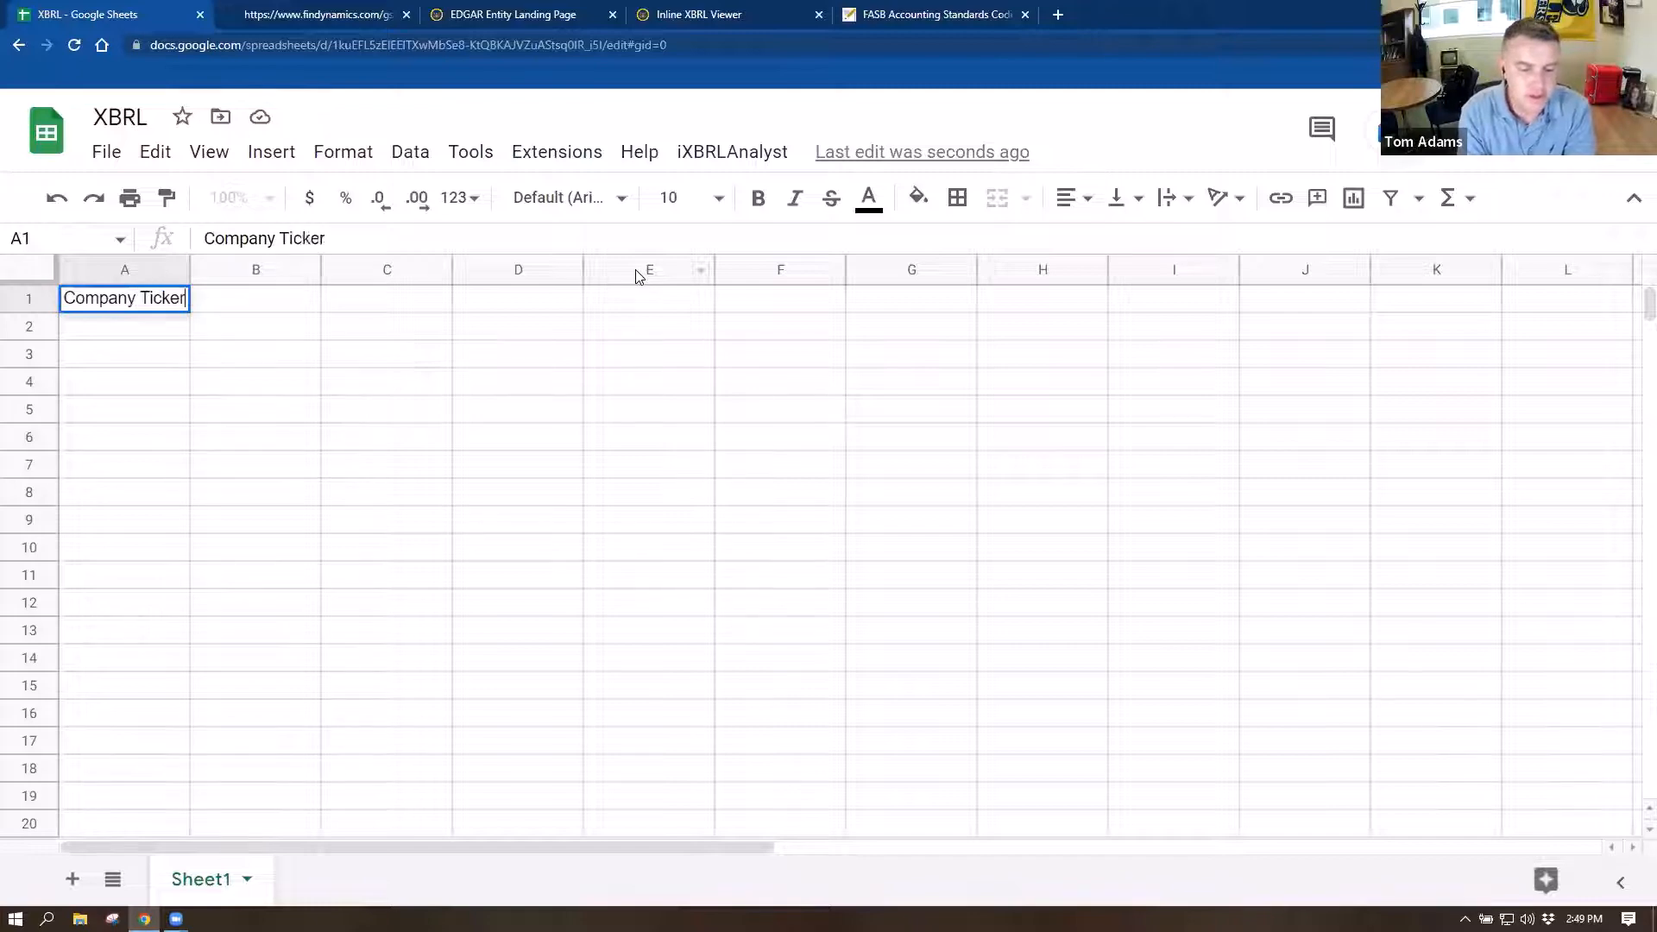
key(Return)
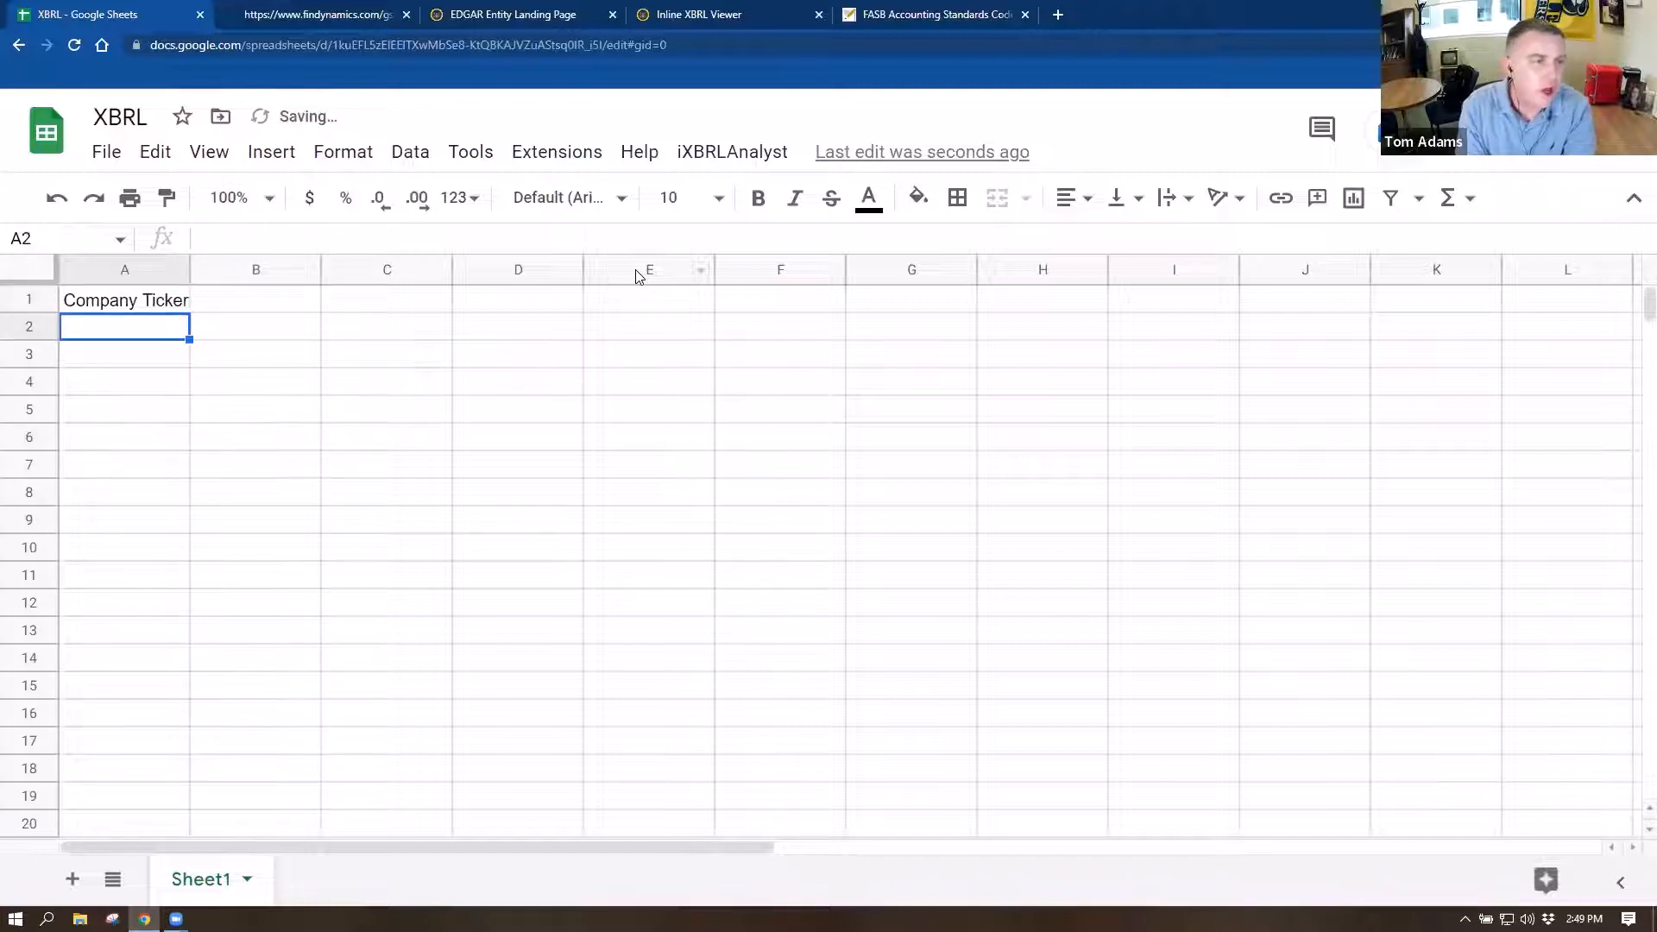
text(Year)
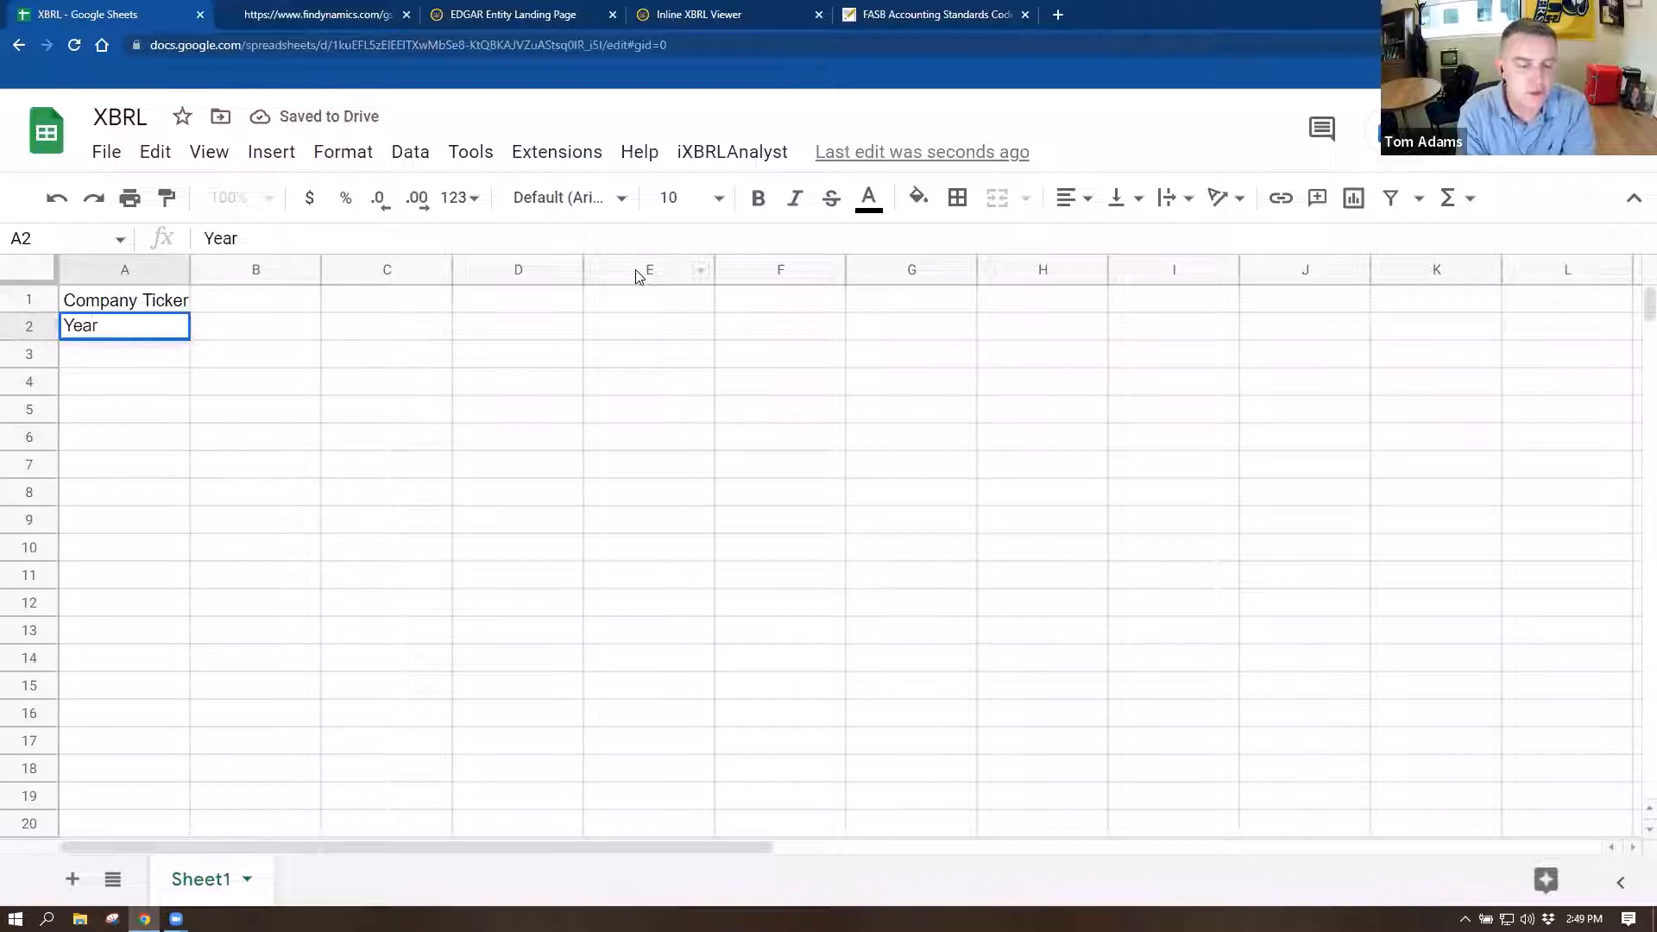
key(Return)
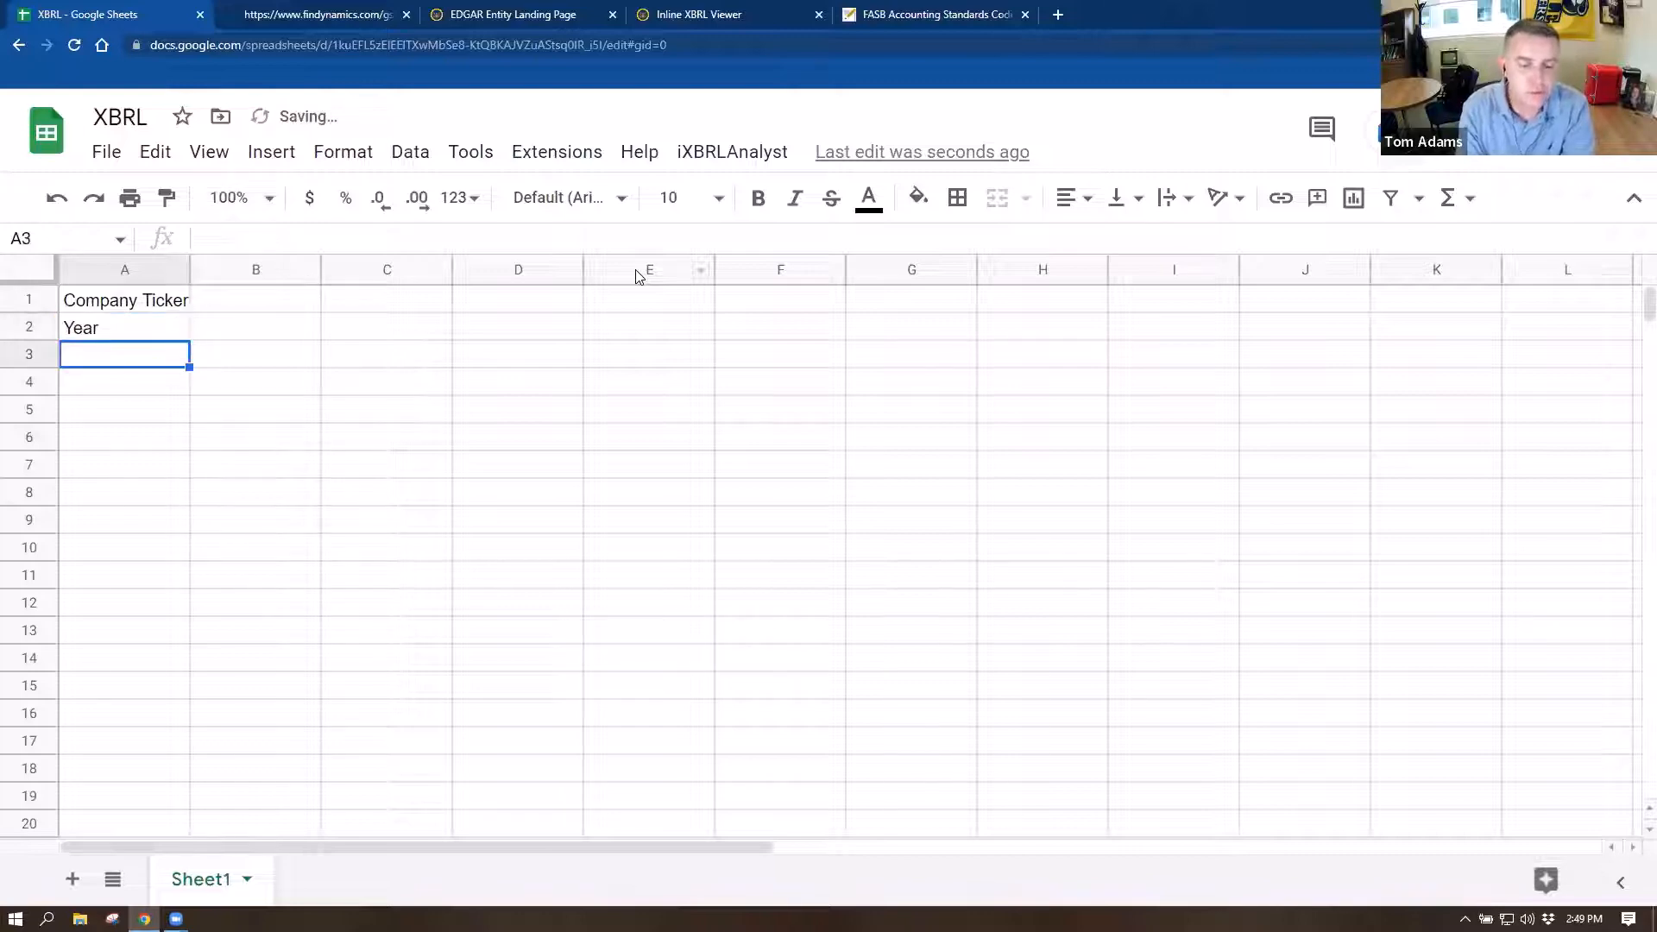
double_click(190, 261)
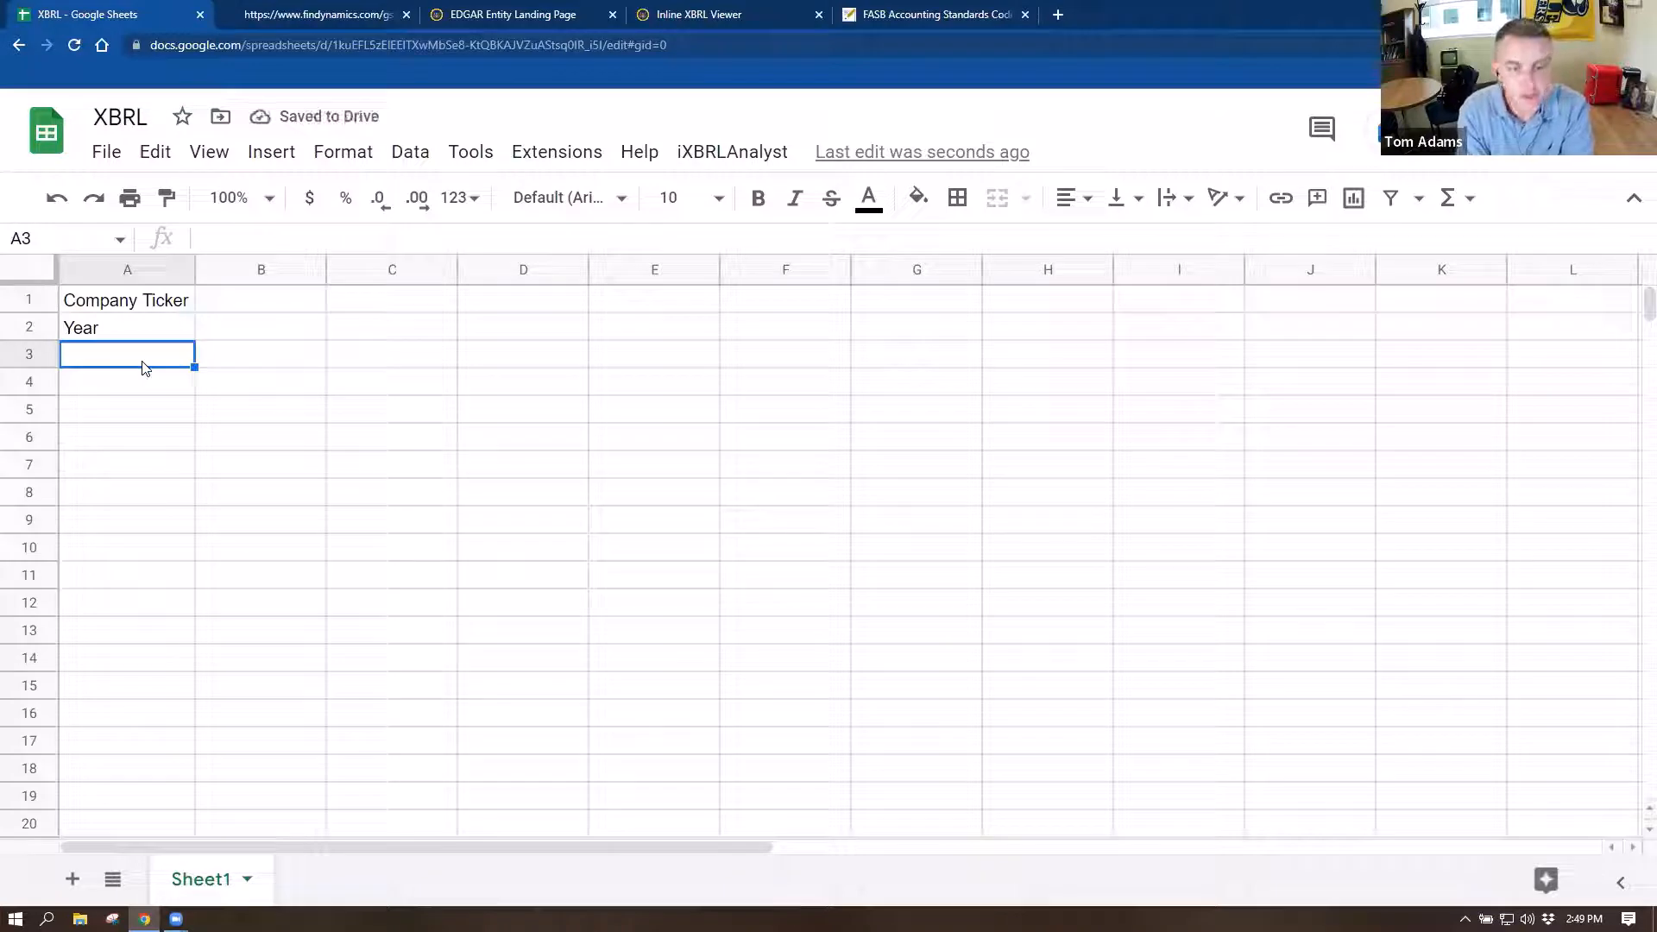
- Enter the labels Frequency in A3 and Scale in A4
text(Frequency)
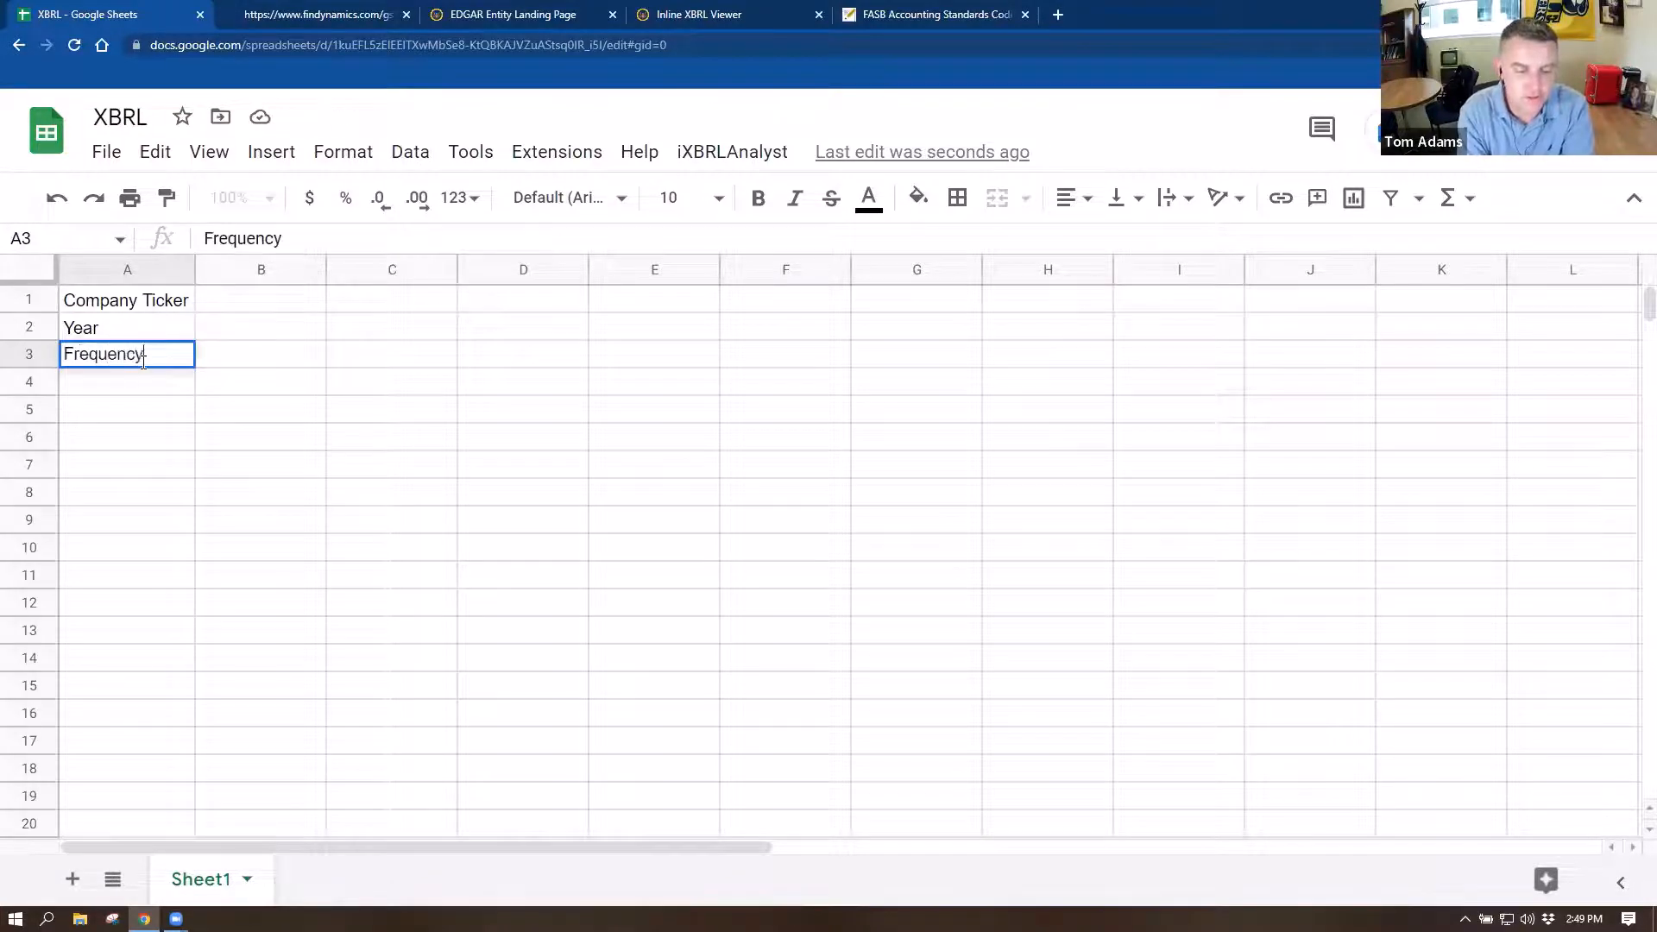
key(Tab)
key(Down)
key(Left)
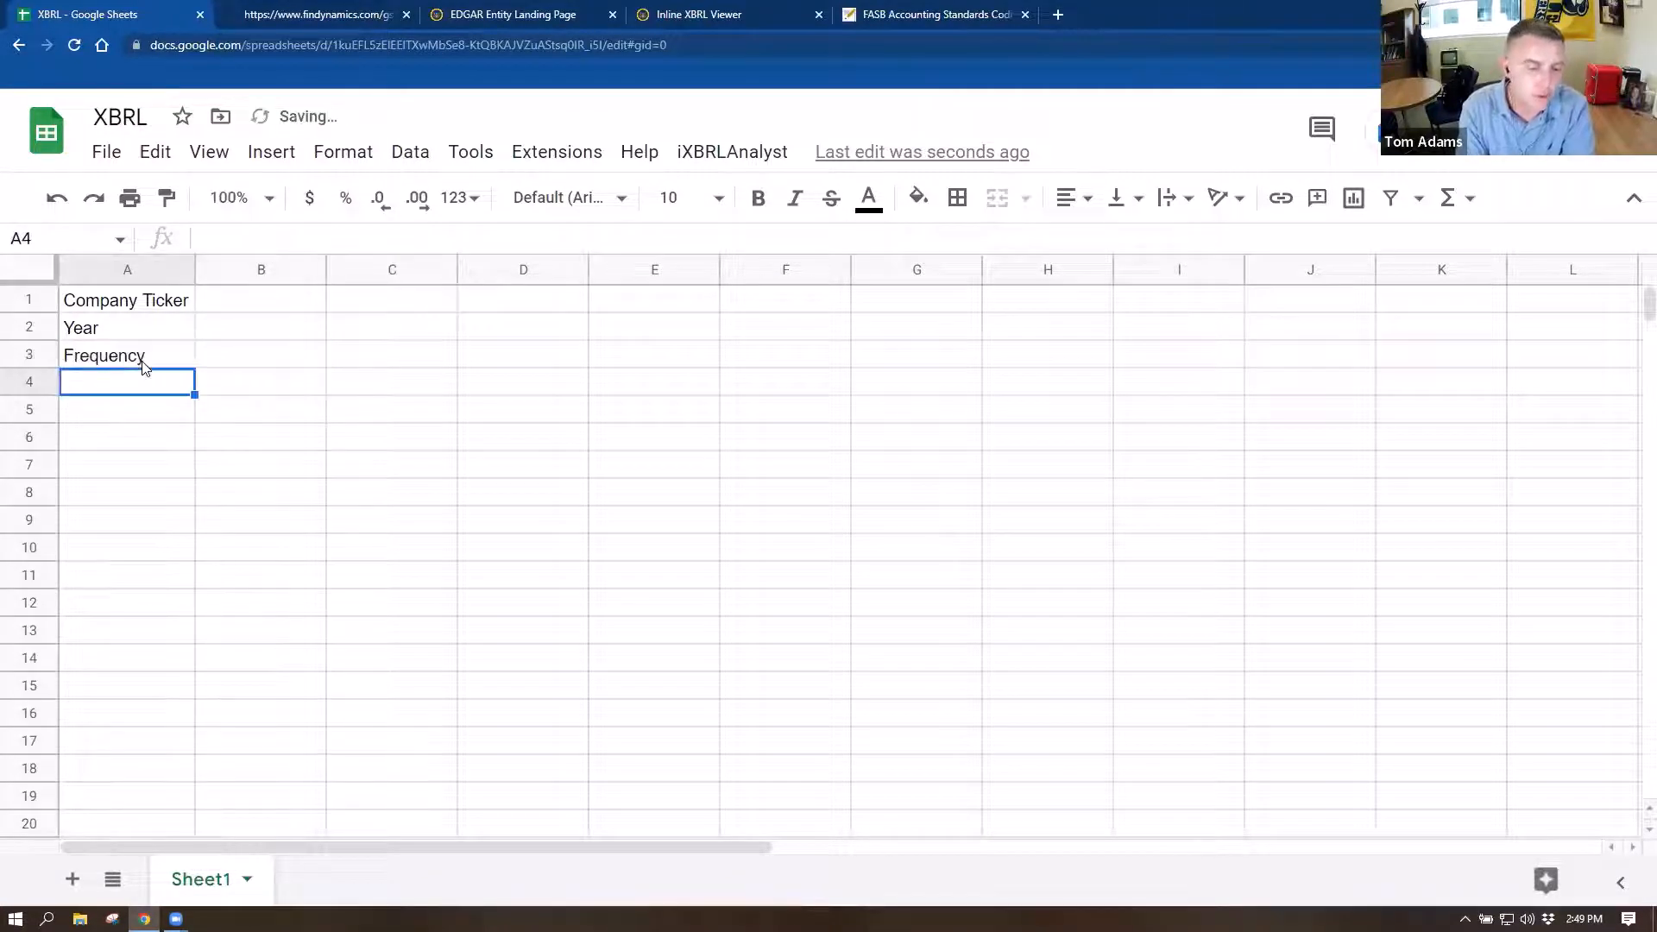
text(Scaler)
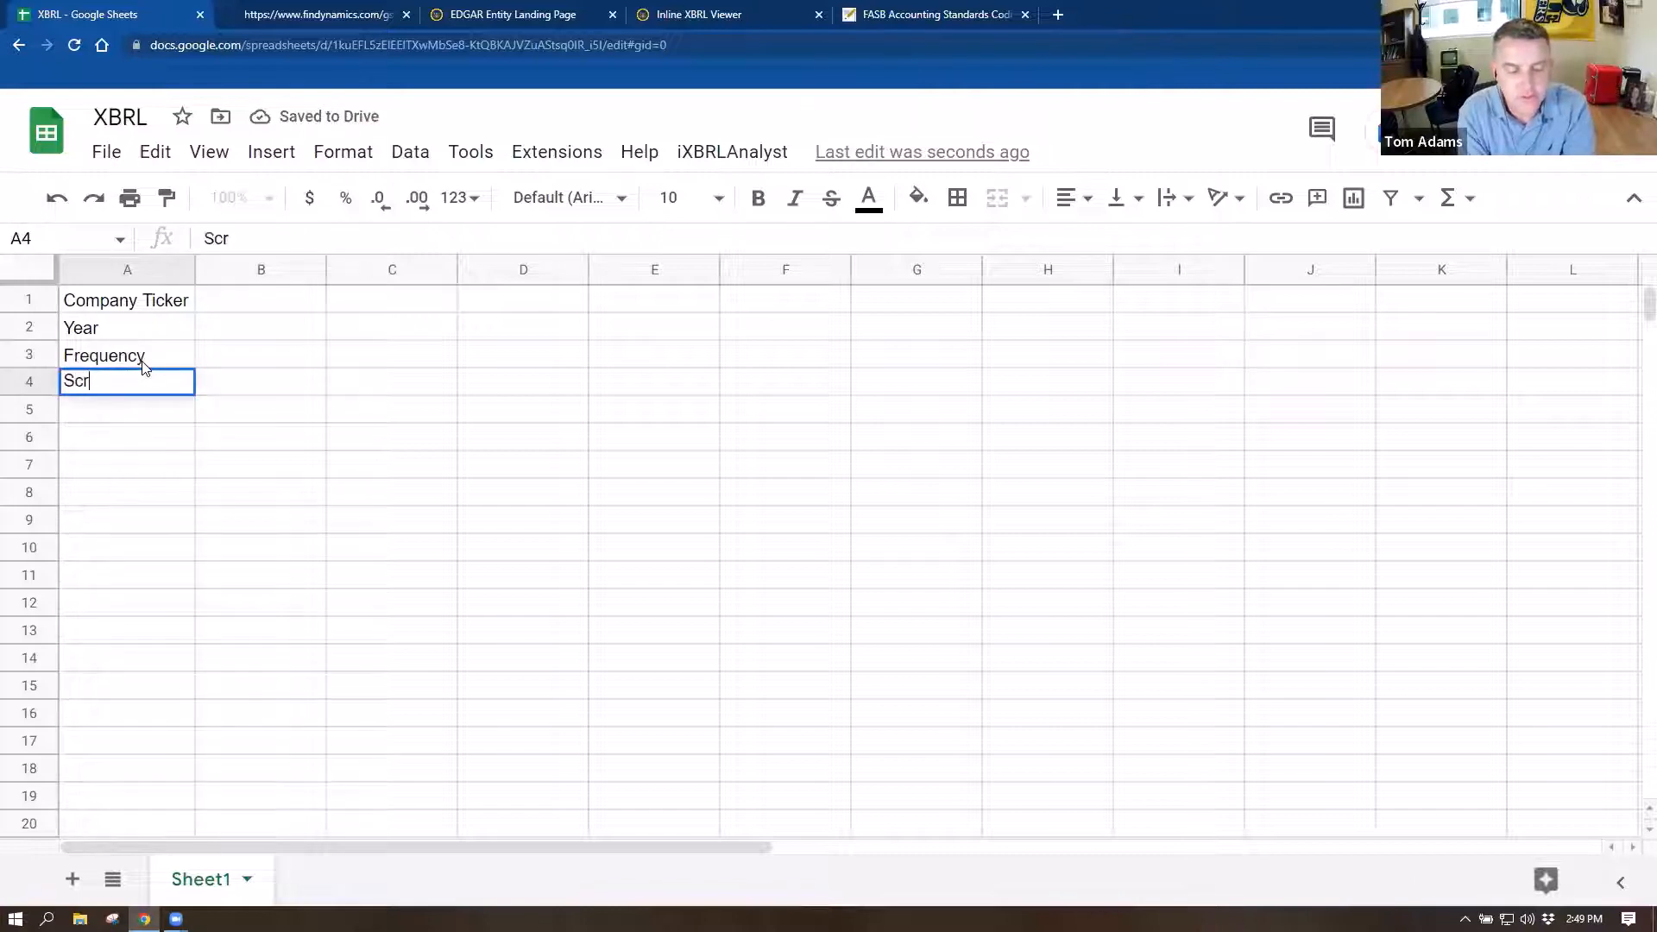
key(BackSpace)
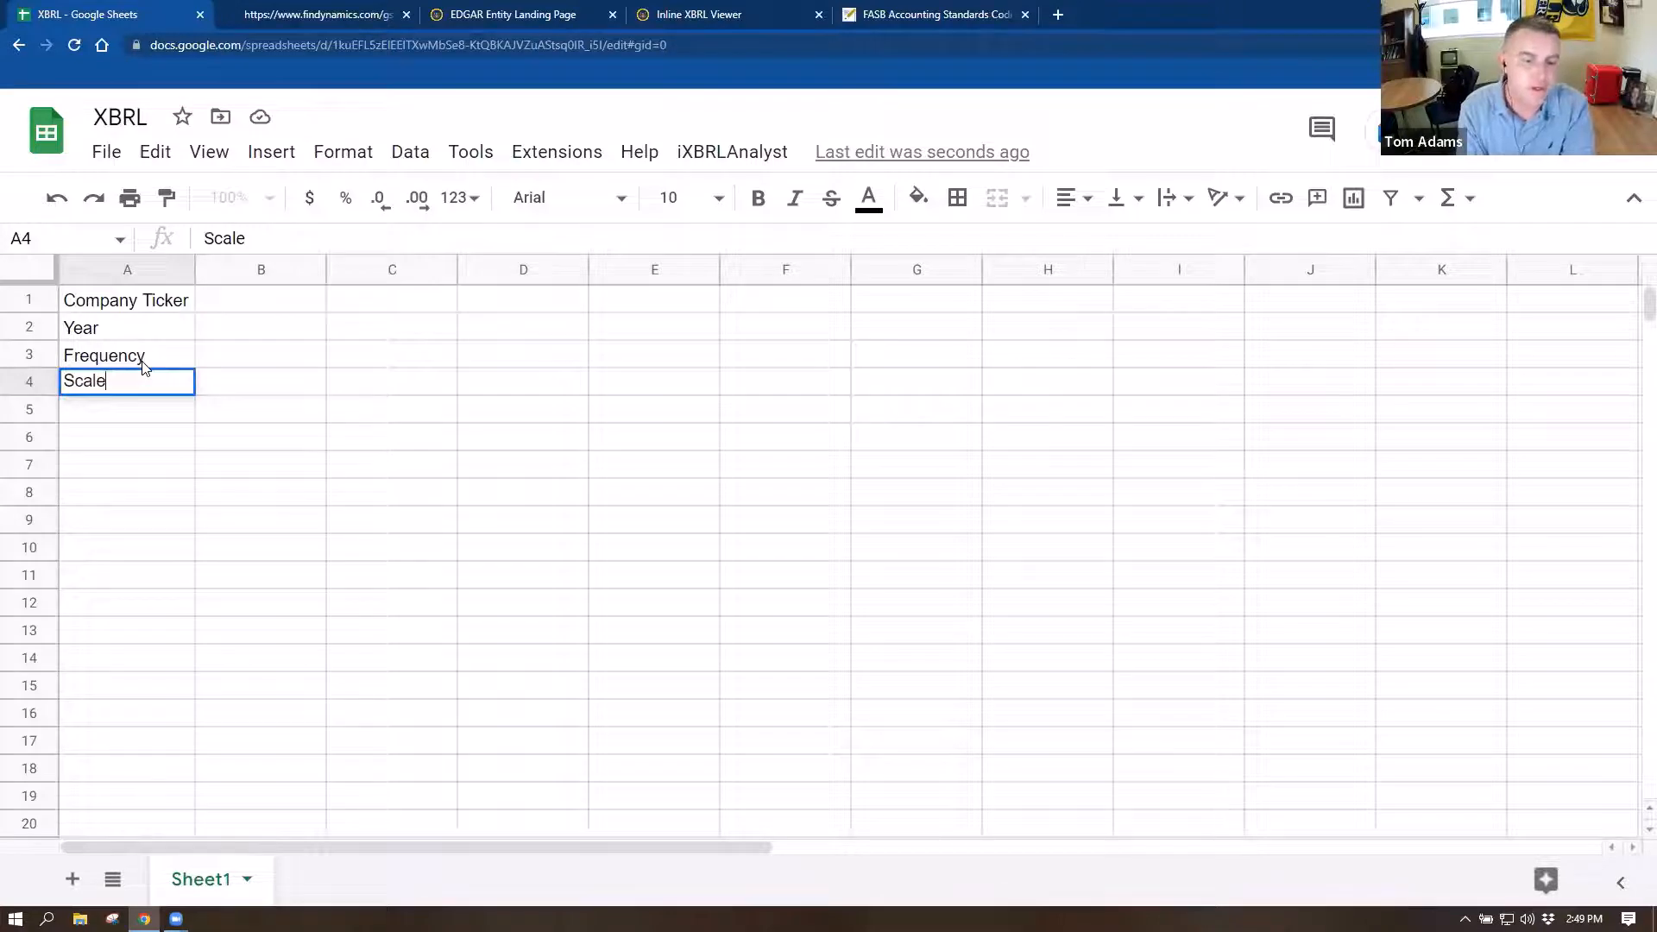
key(Tab)
- Make the labels in A1:A4 bold and fit column A's width to its contents
key(Up)
key(Up)
key(Up)
key(Down)
key(Down)
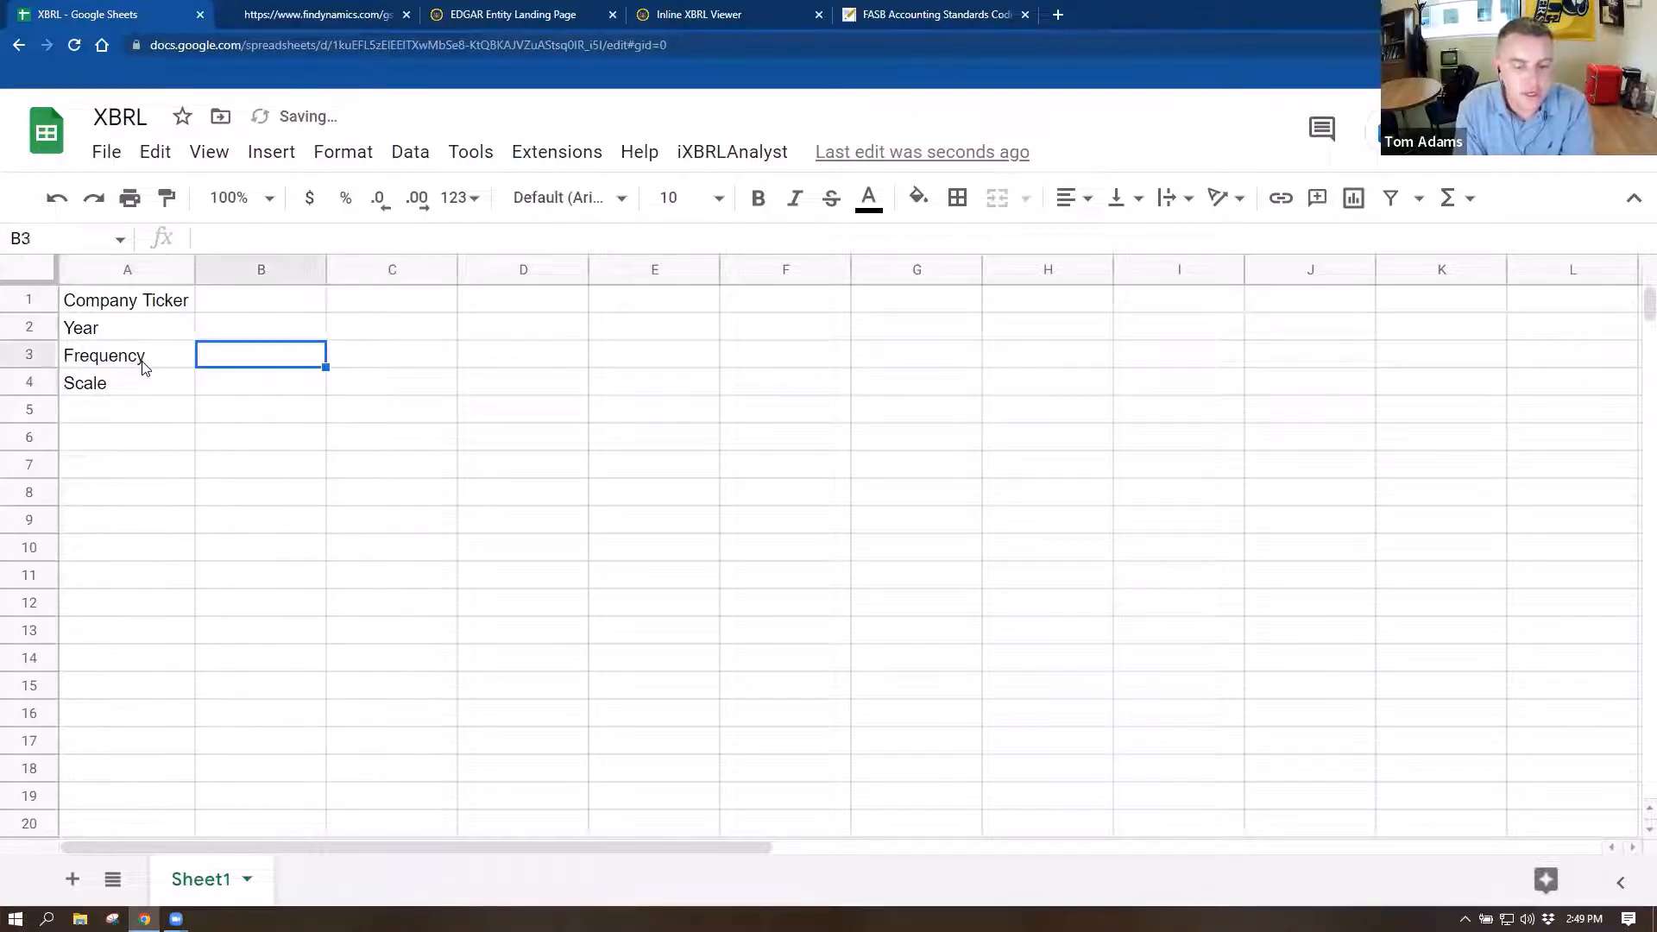
key(Up)
key(Up)
key(Left)
key(shift+Down)
key(shift+Down)
key(shift+Down)
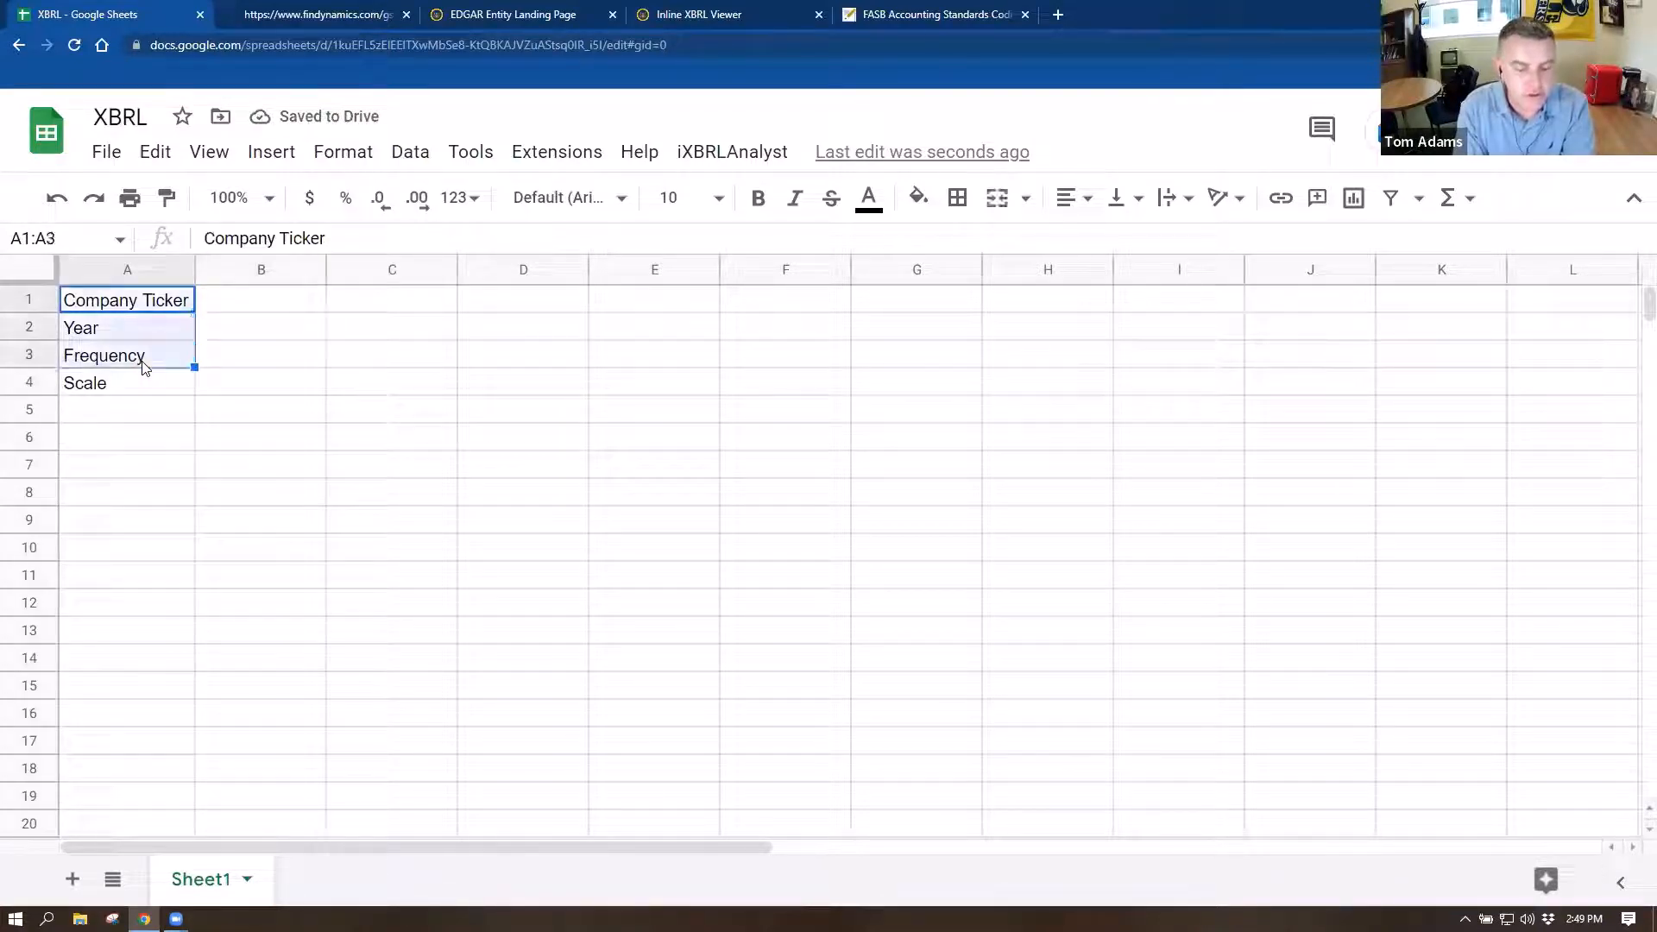
click(758, 199)
click(216, 289)
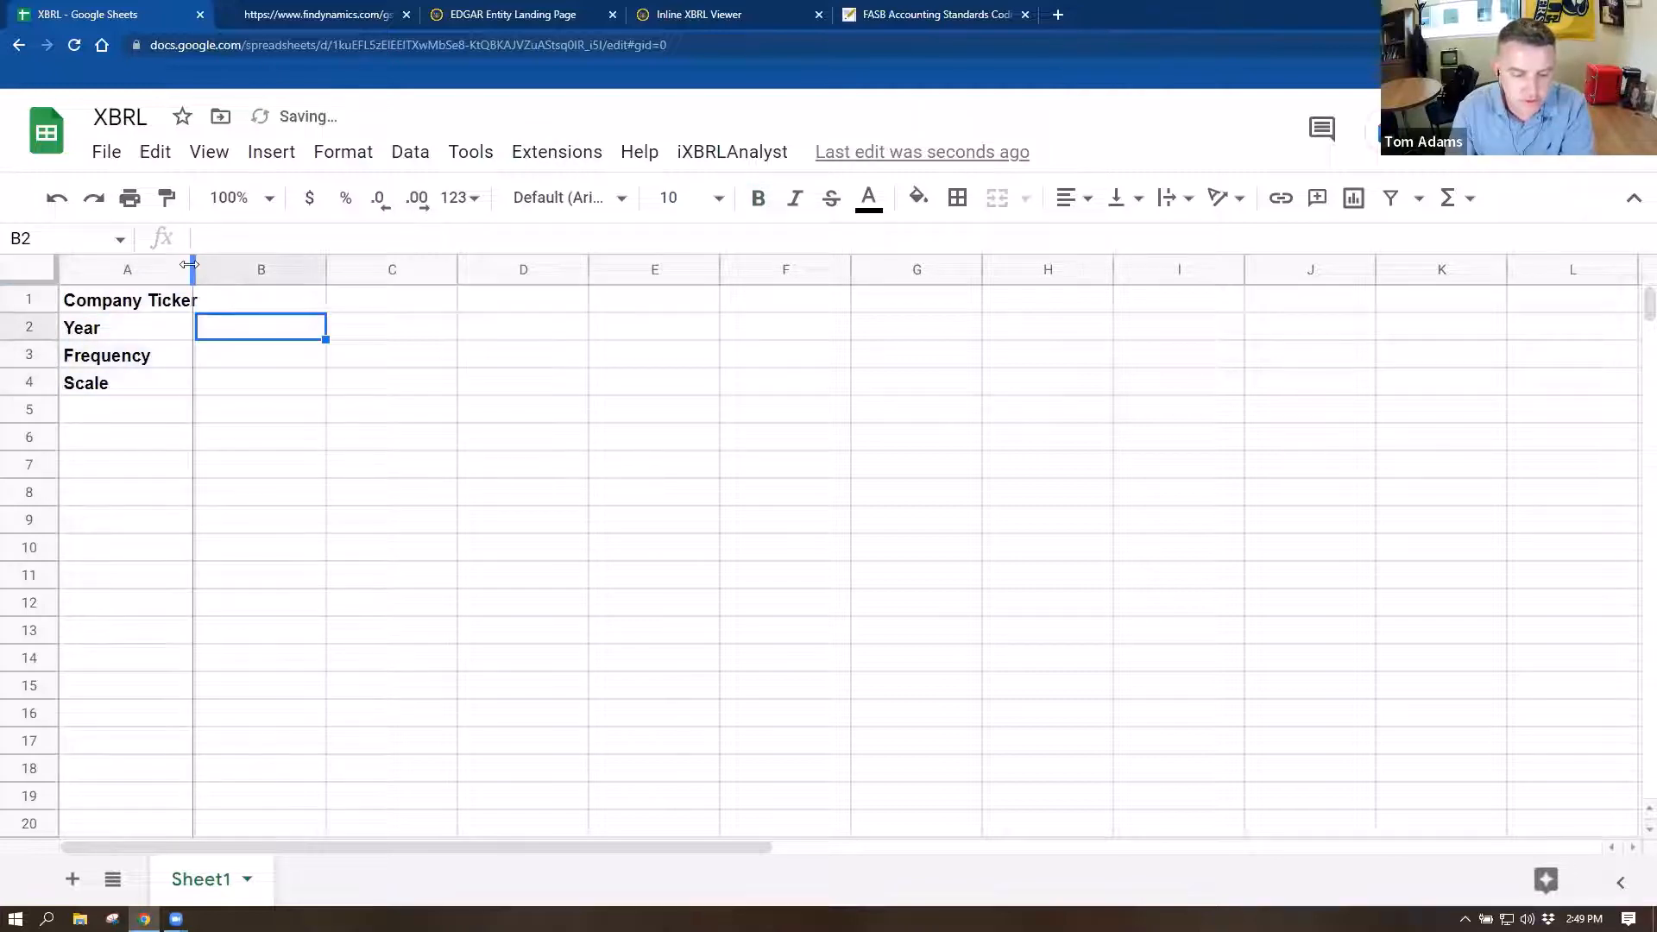
double_click(195, 269)
- Fill the input cells B1:B4 with light yellow
key(shift+Down)
key(shift+Down)
key(shift+Down)
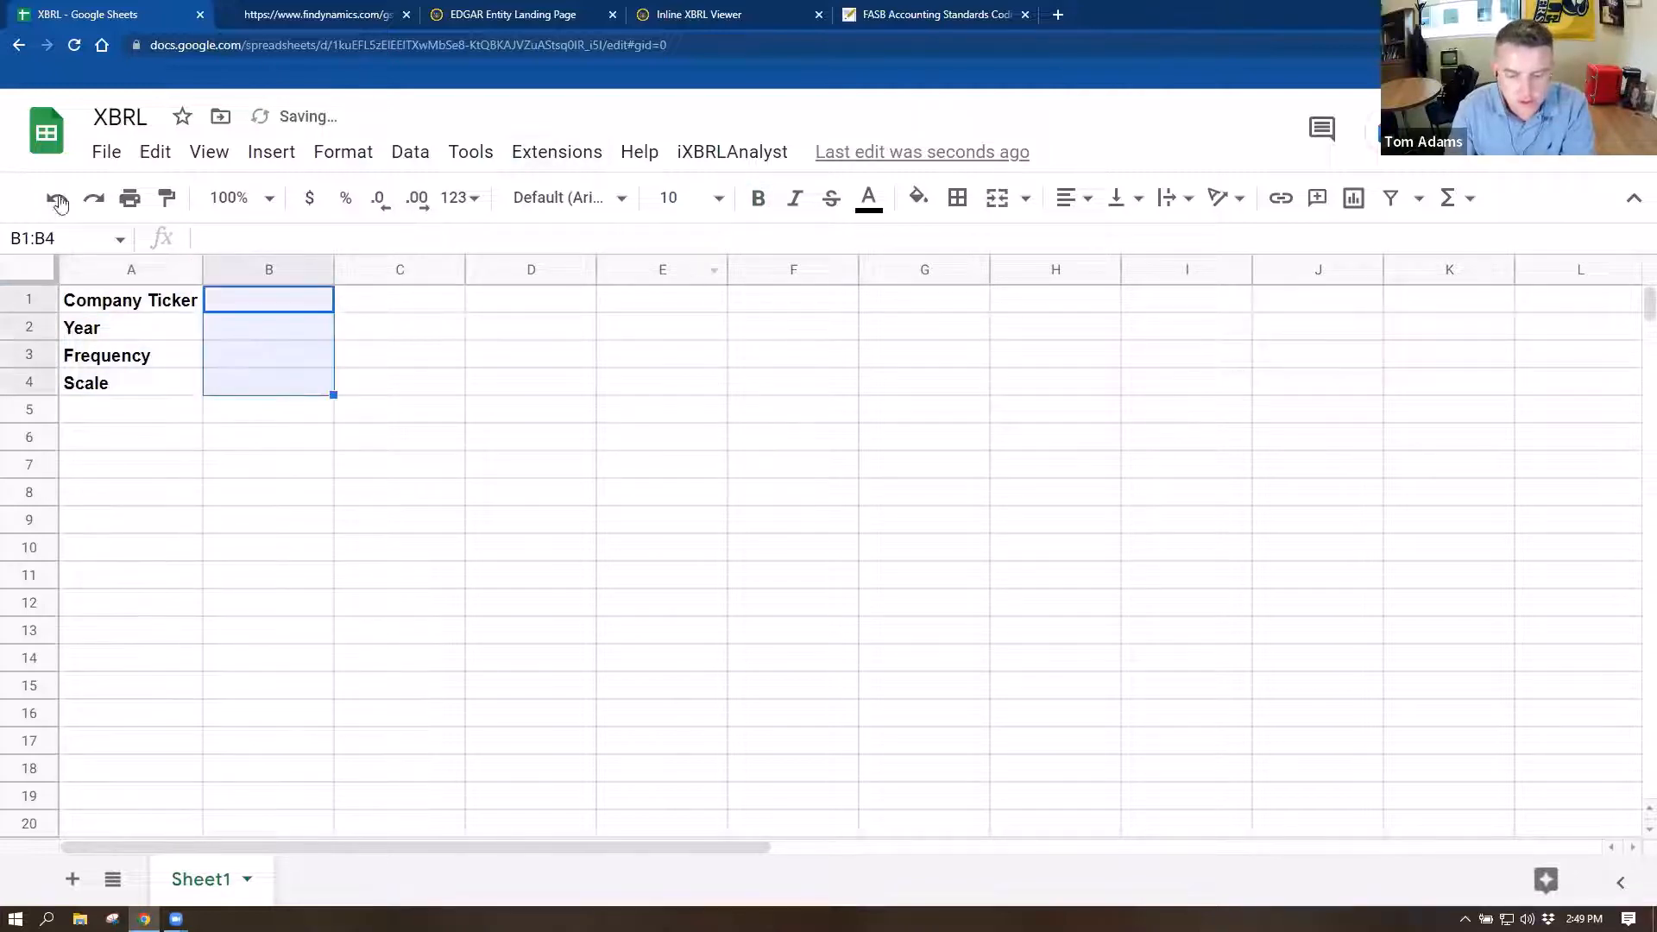
click(918, 198)
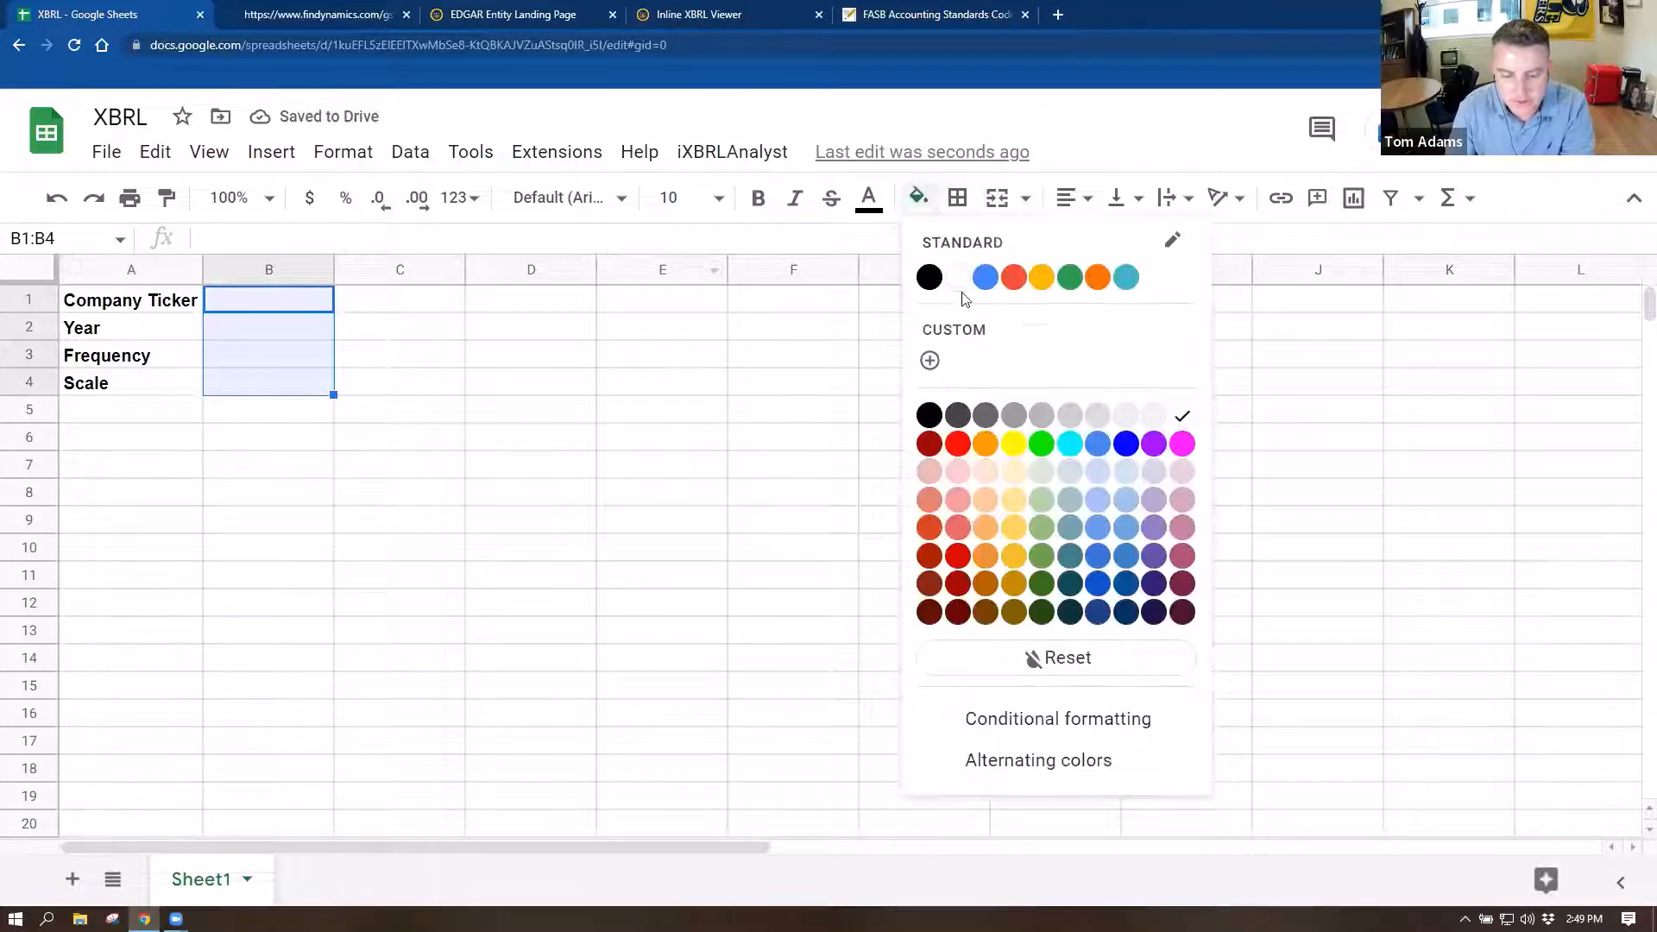
click(1014, 471)
click(250, 496)
- Add an outer border around the input block A1:B4
drag(121, 302, 311, 382)
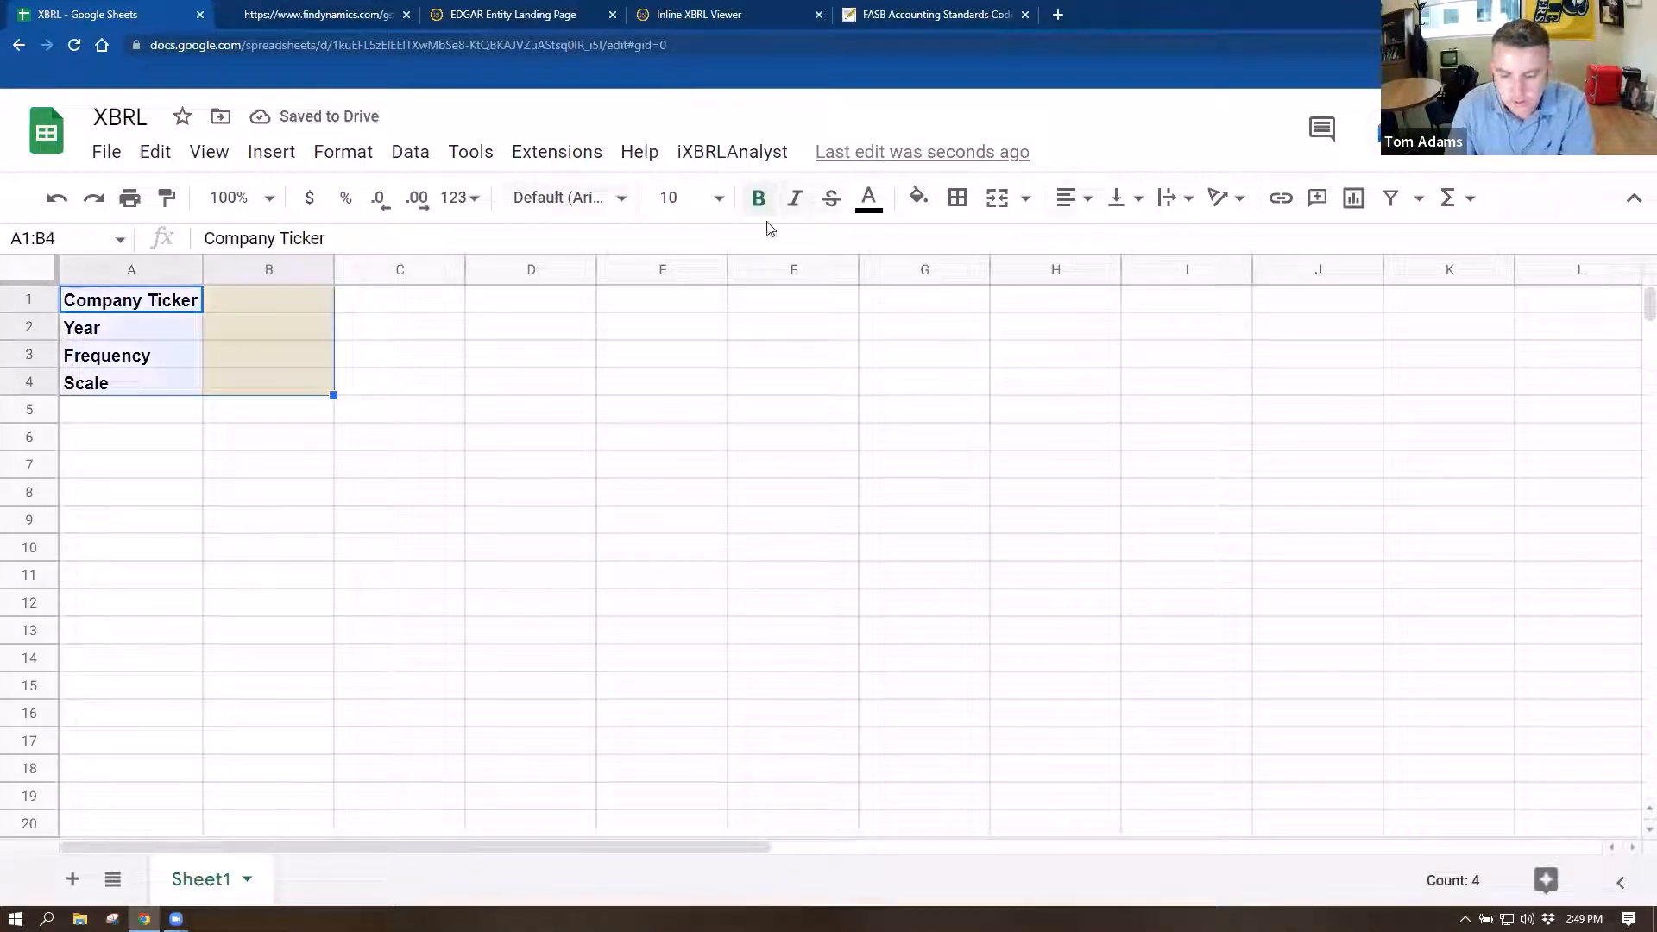
click(959, 203)
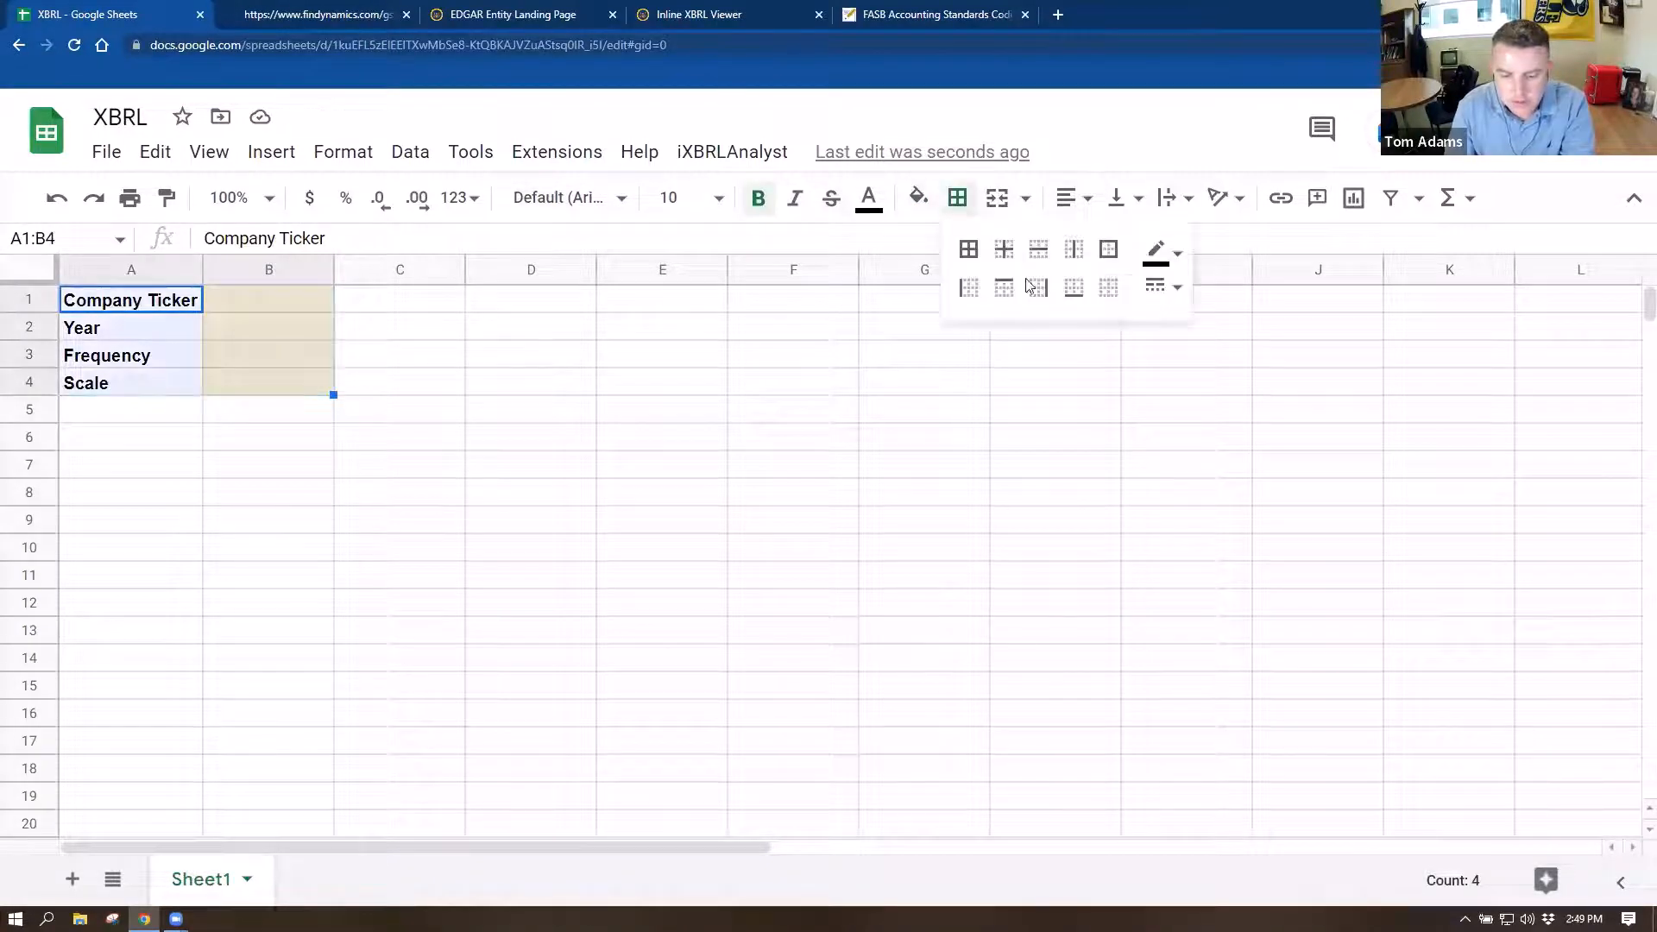
click(1108, 249)
click(341, 519)
- Enter the heading Income Statement in cell B6
click(116, 437)
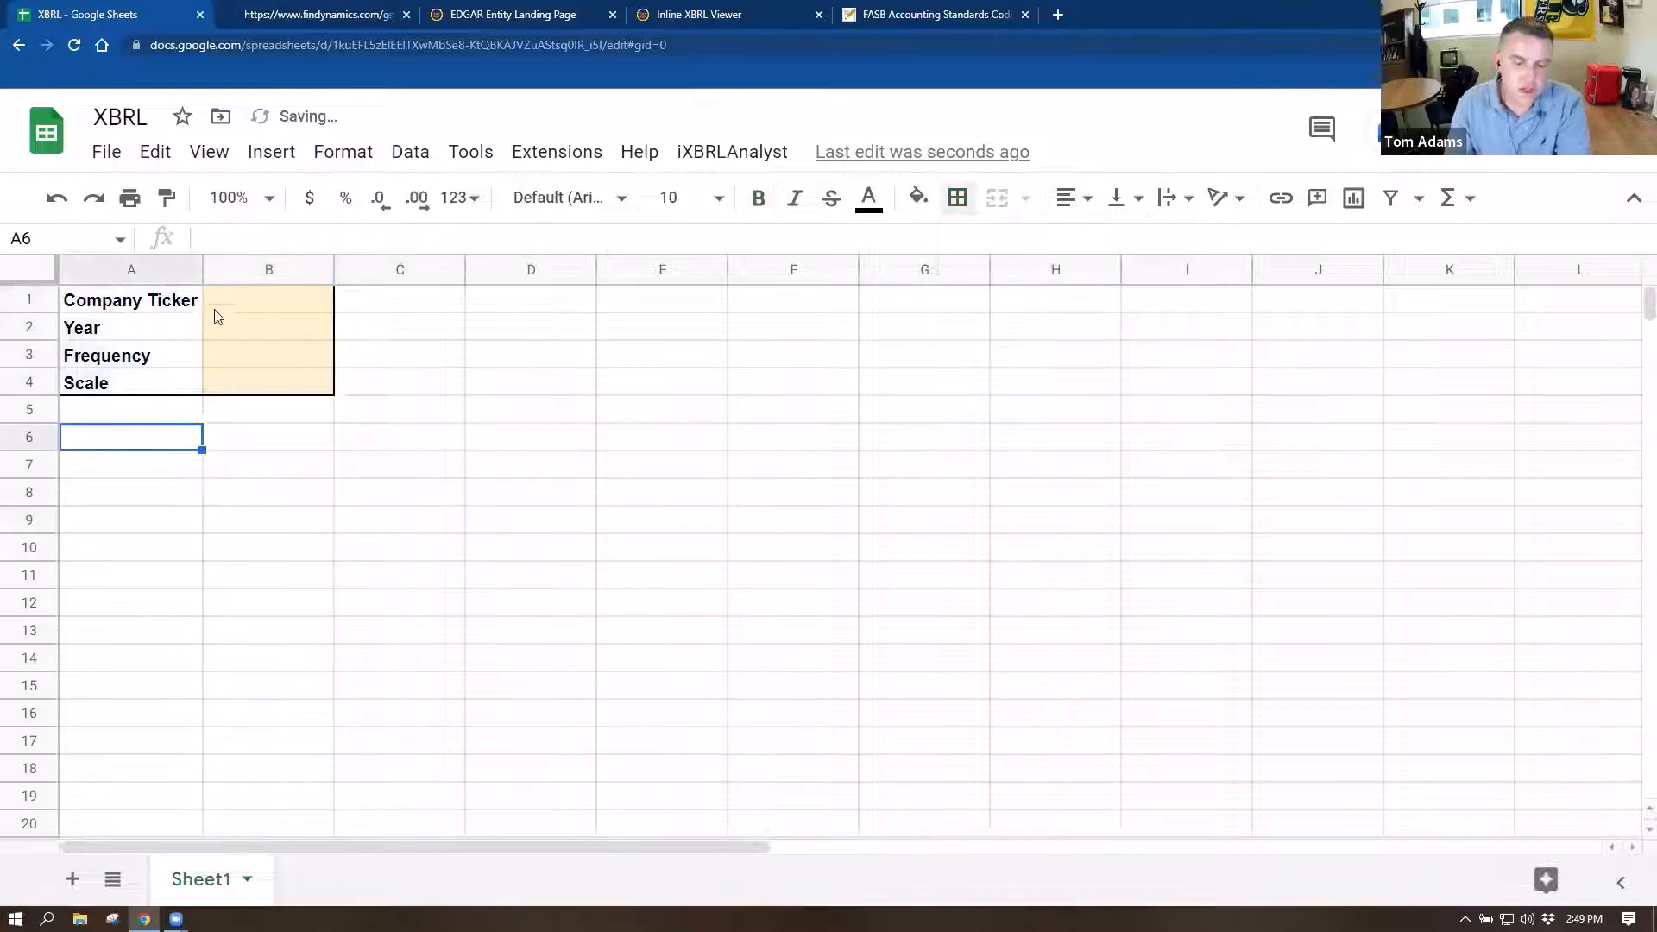
key(Right)
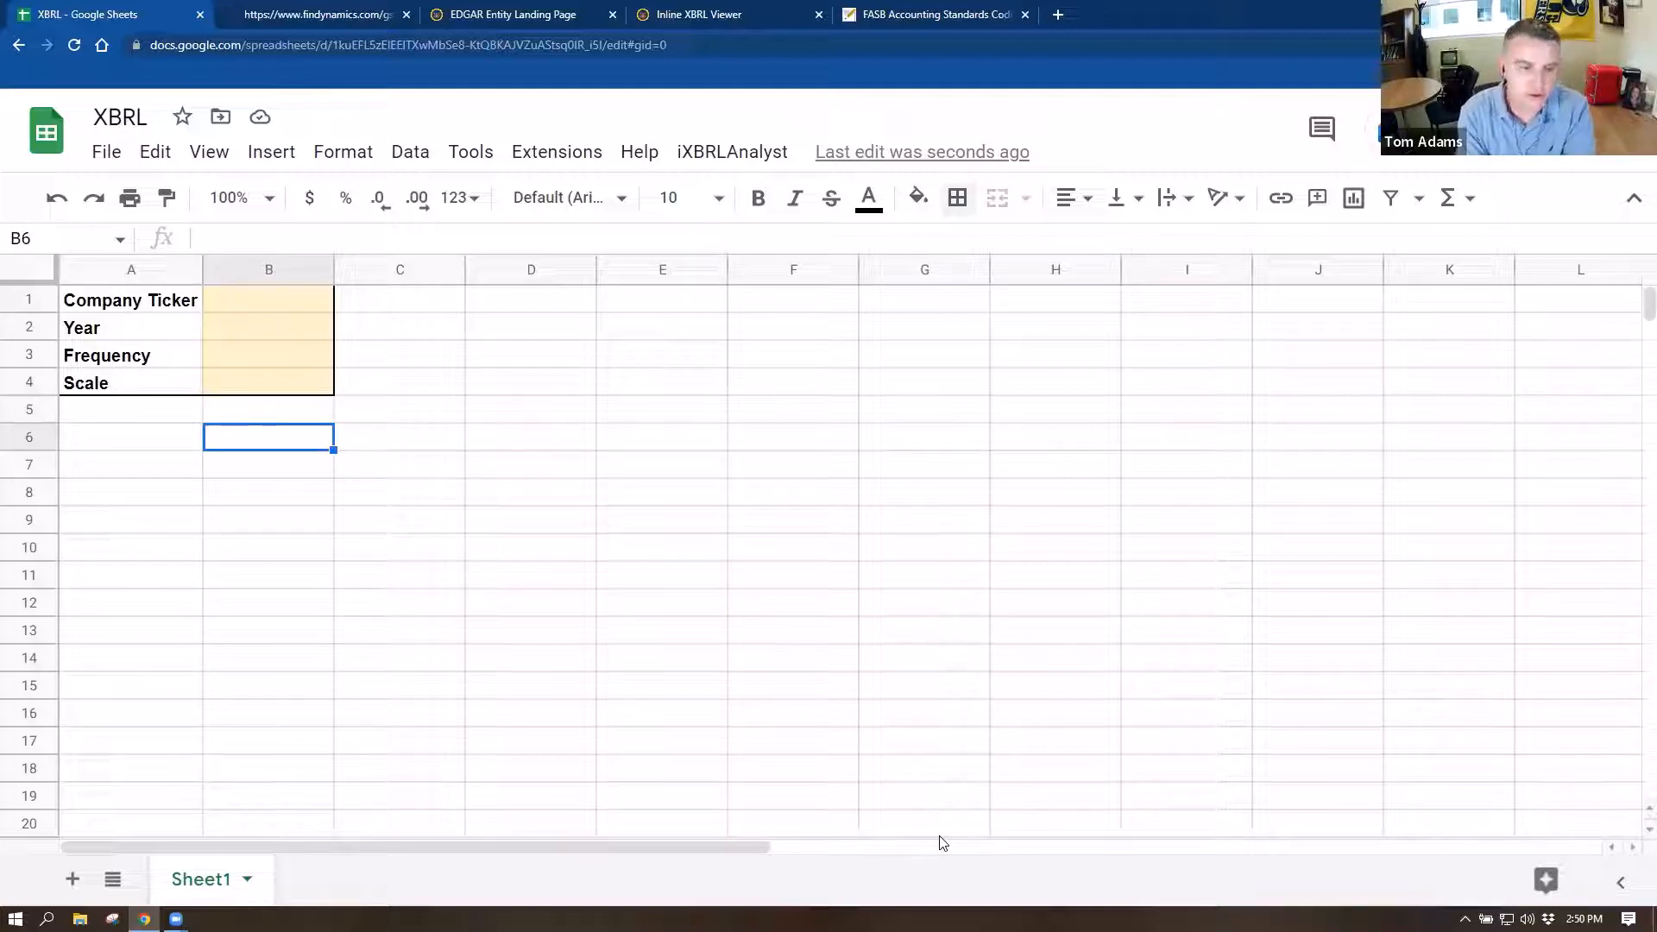
text(Income Stateme)
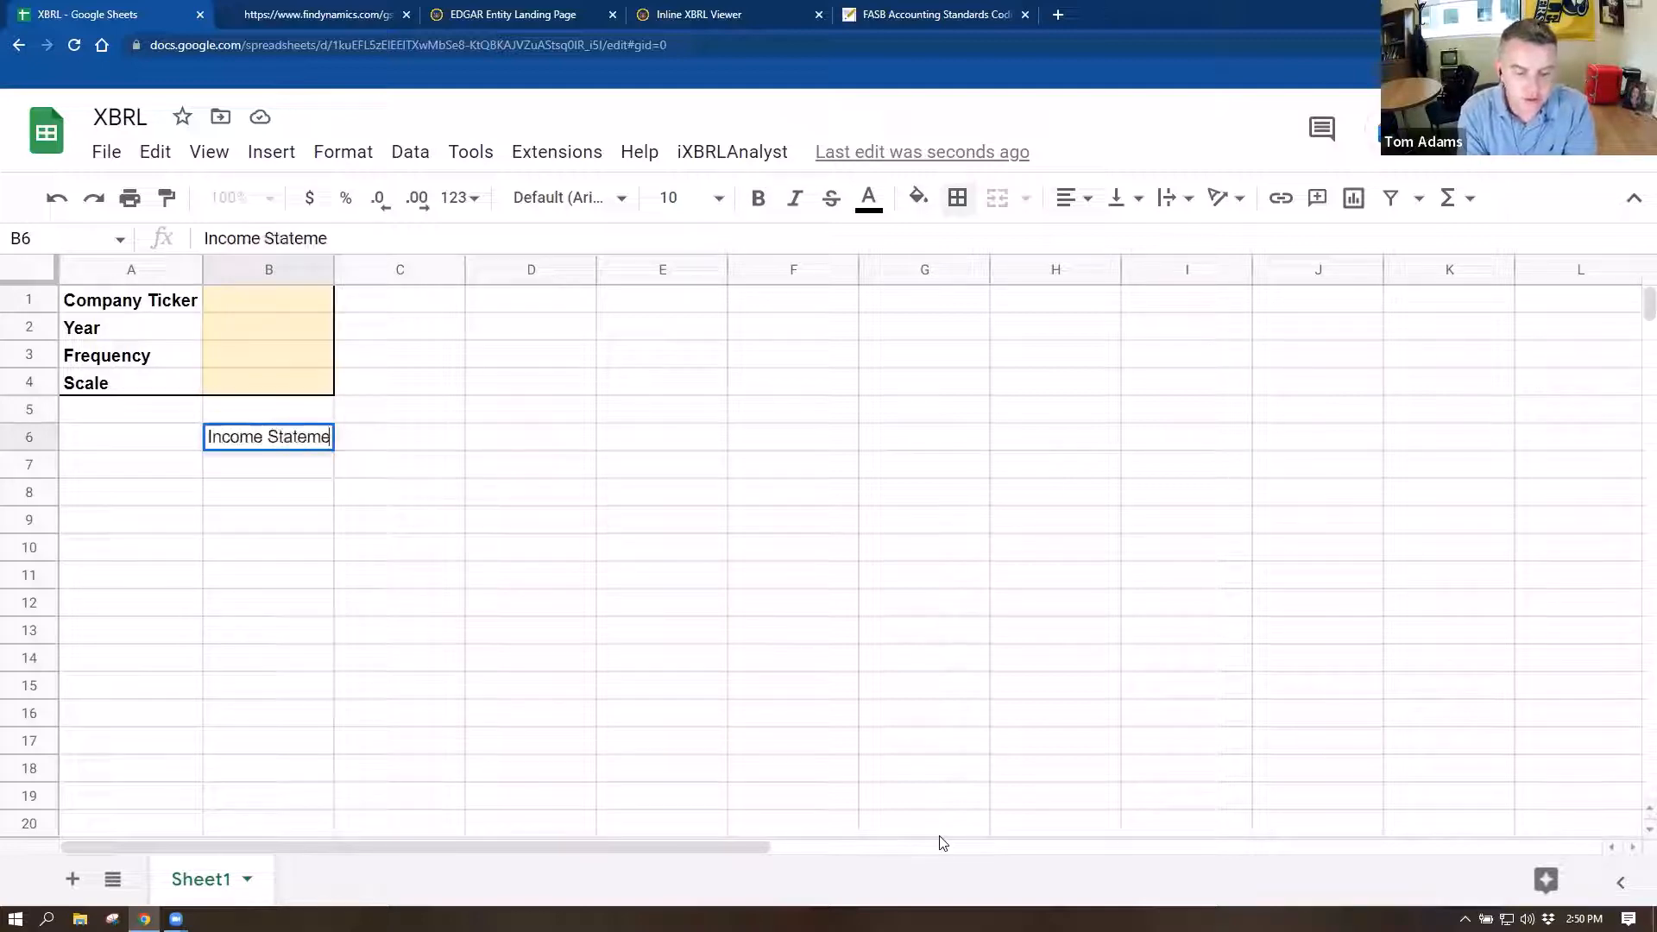
text(nt)
key(Return)
- Enter the years 2021, 2020 and 2019 in cells B7, C7 and D7
text(2021)
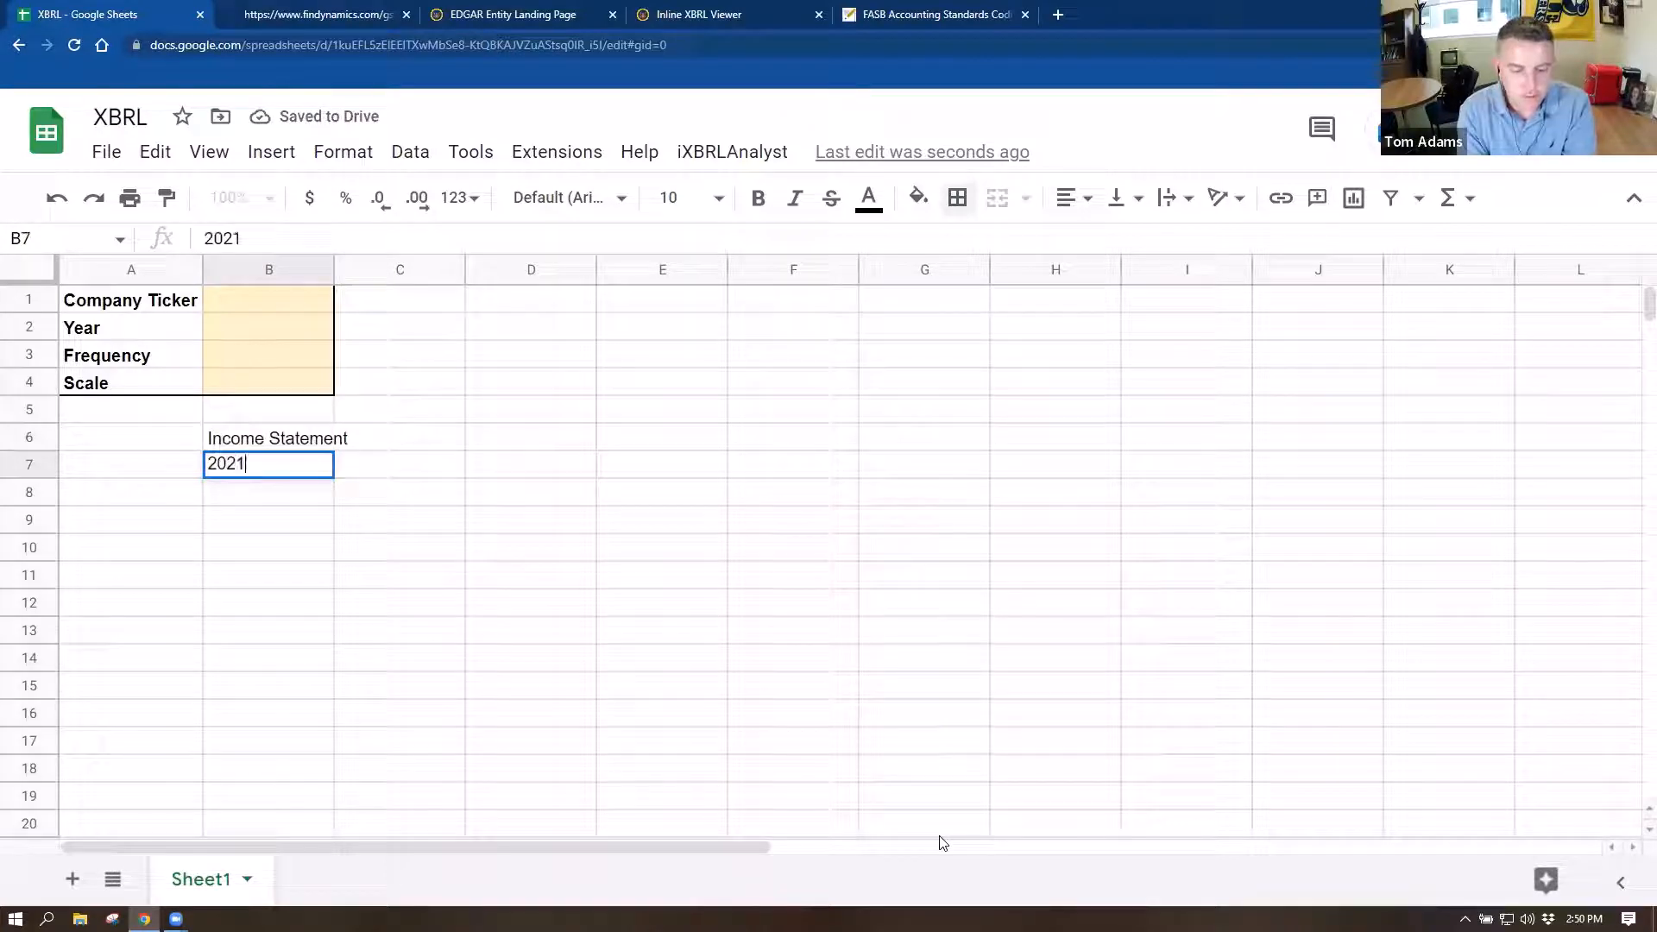
key(Tab)
text(2020)
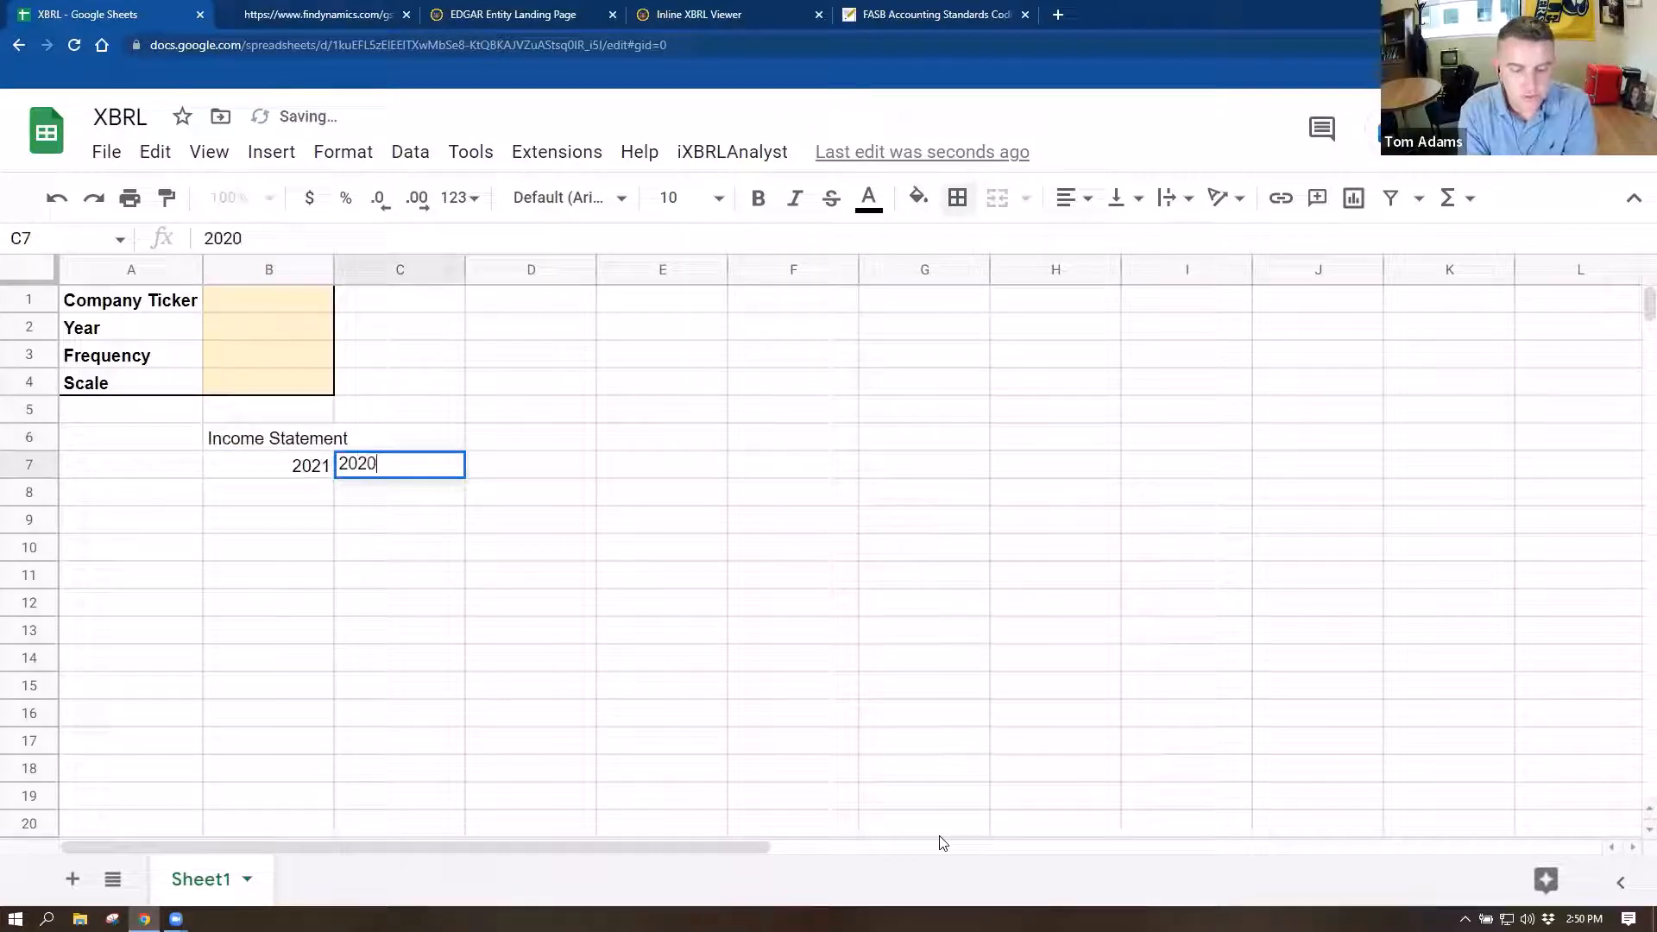
key(Tab)
text(201)
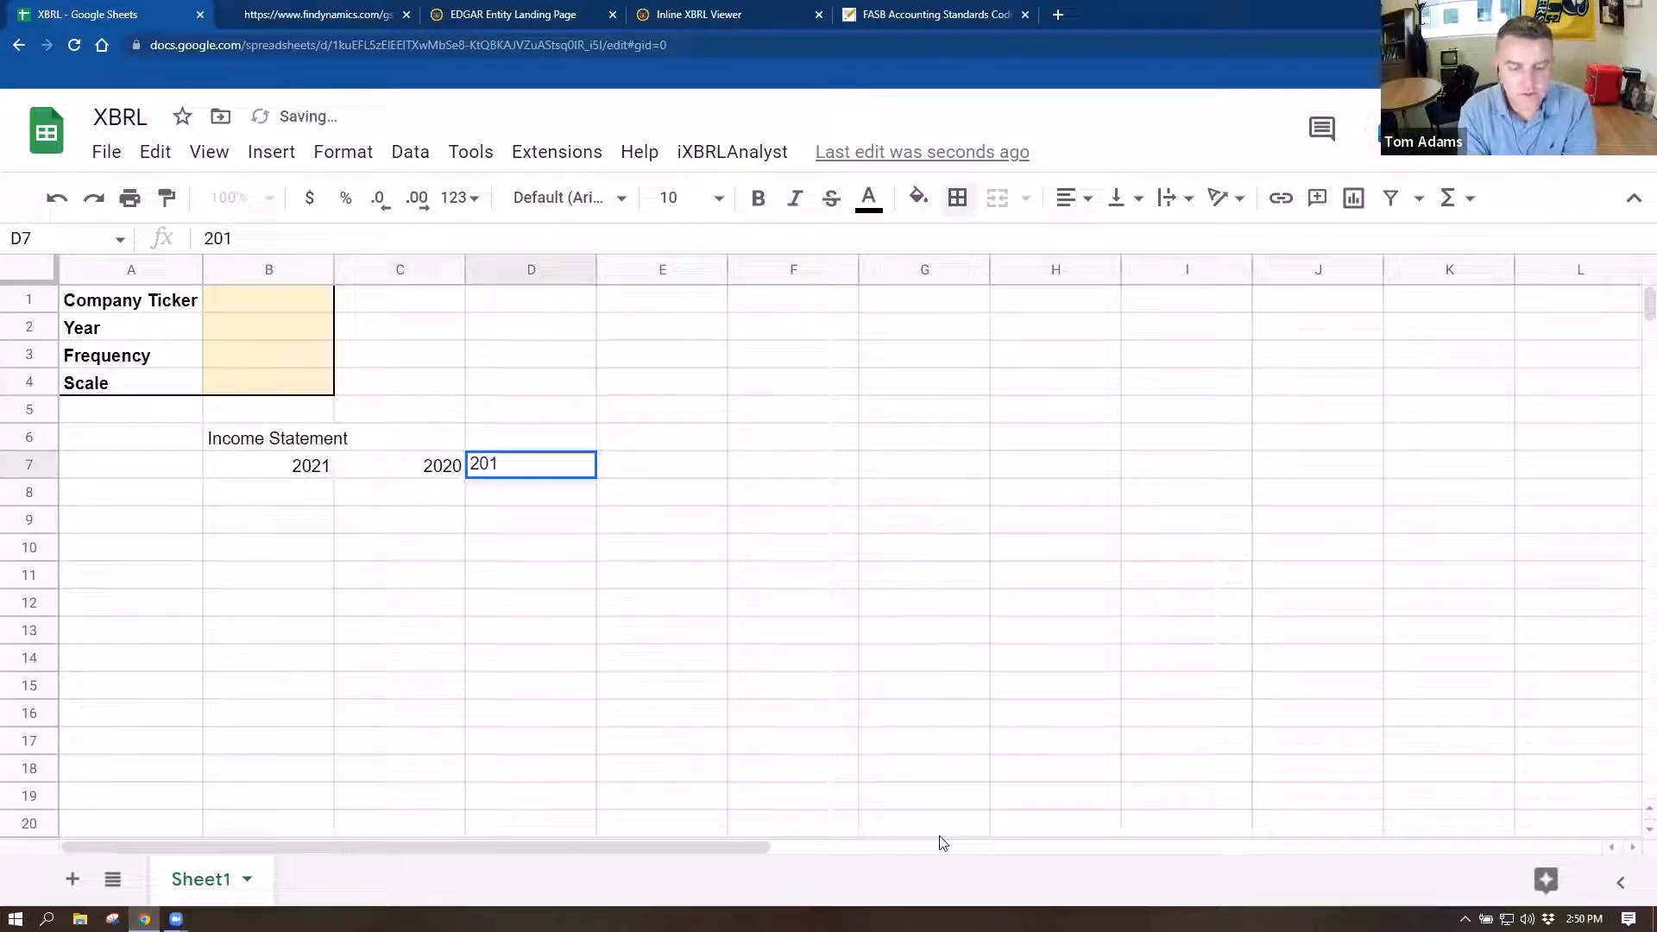
text(9)
key(Return)
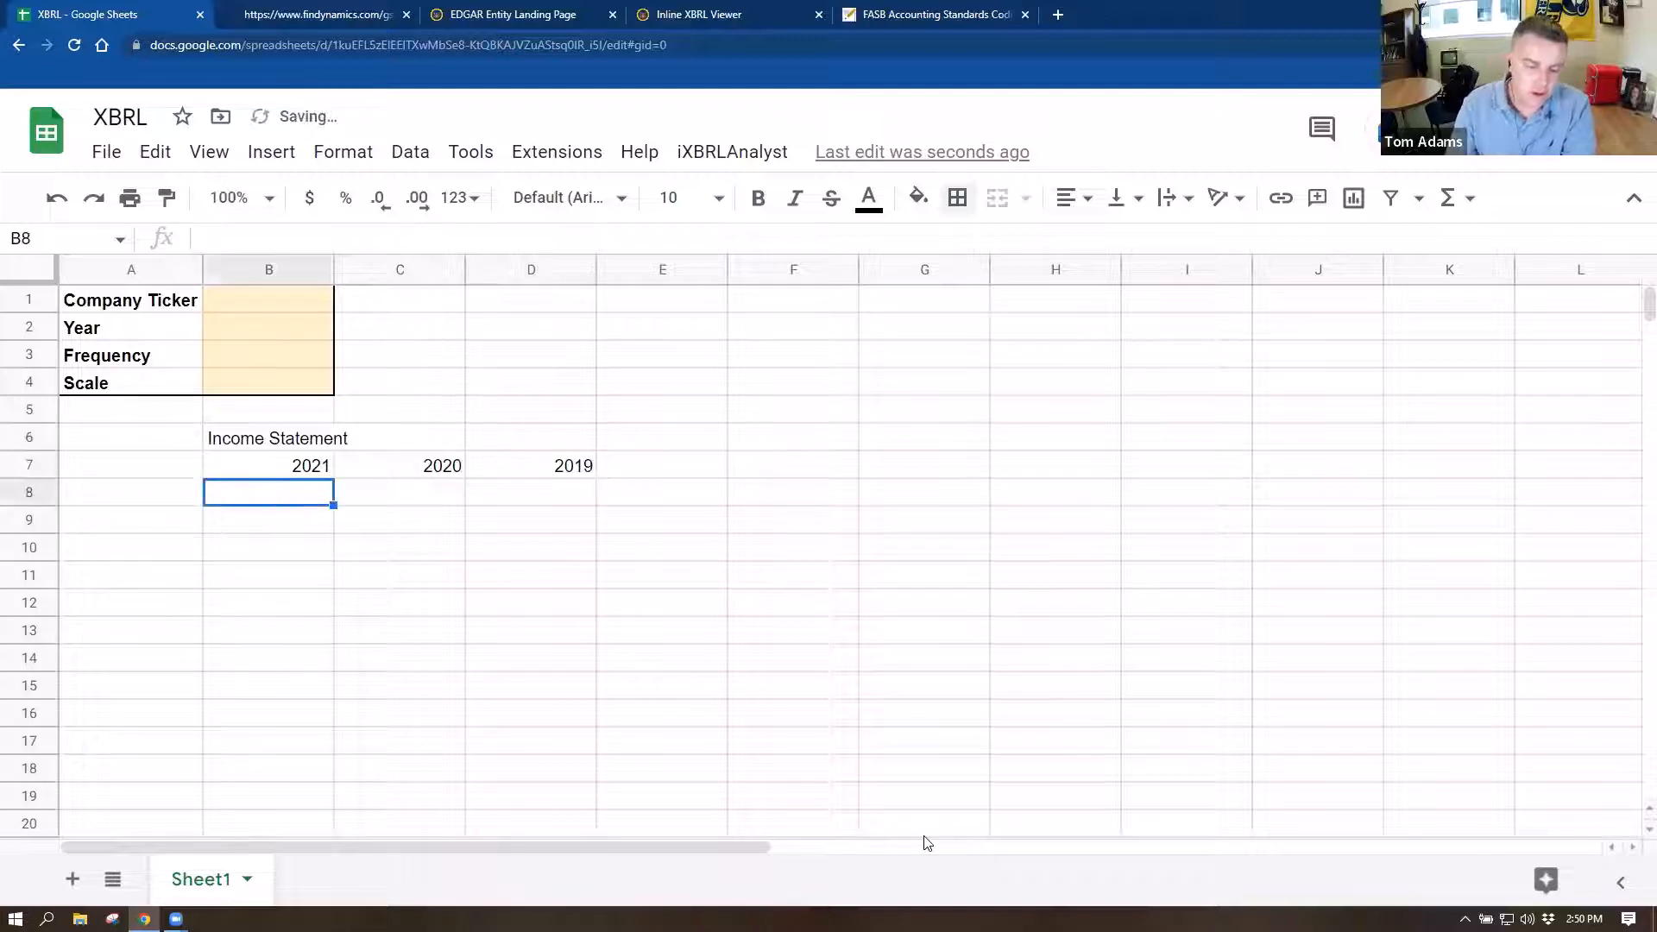
- Merge cells B6:D6 and center the Income Statement heading across them
drag(218, 440, 581, 437)
click(998, 198)
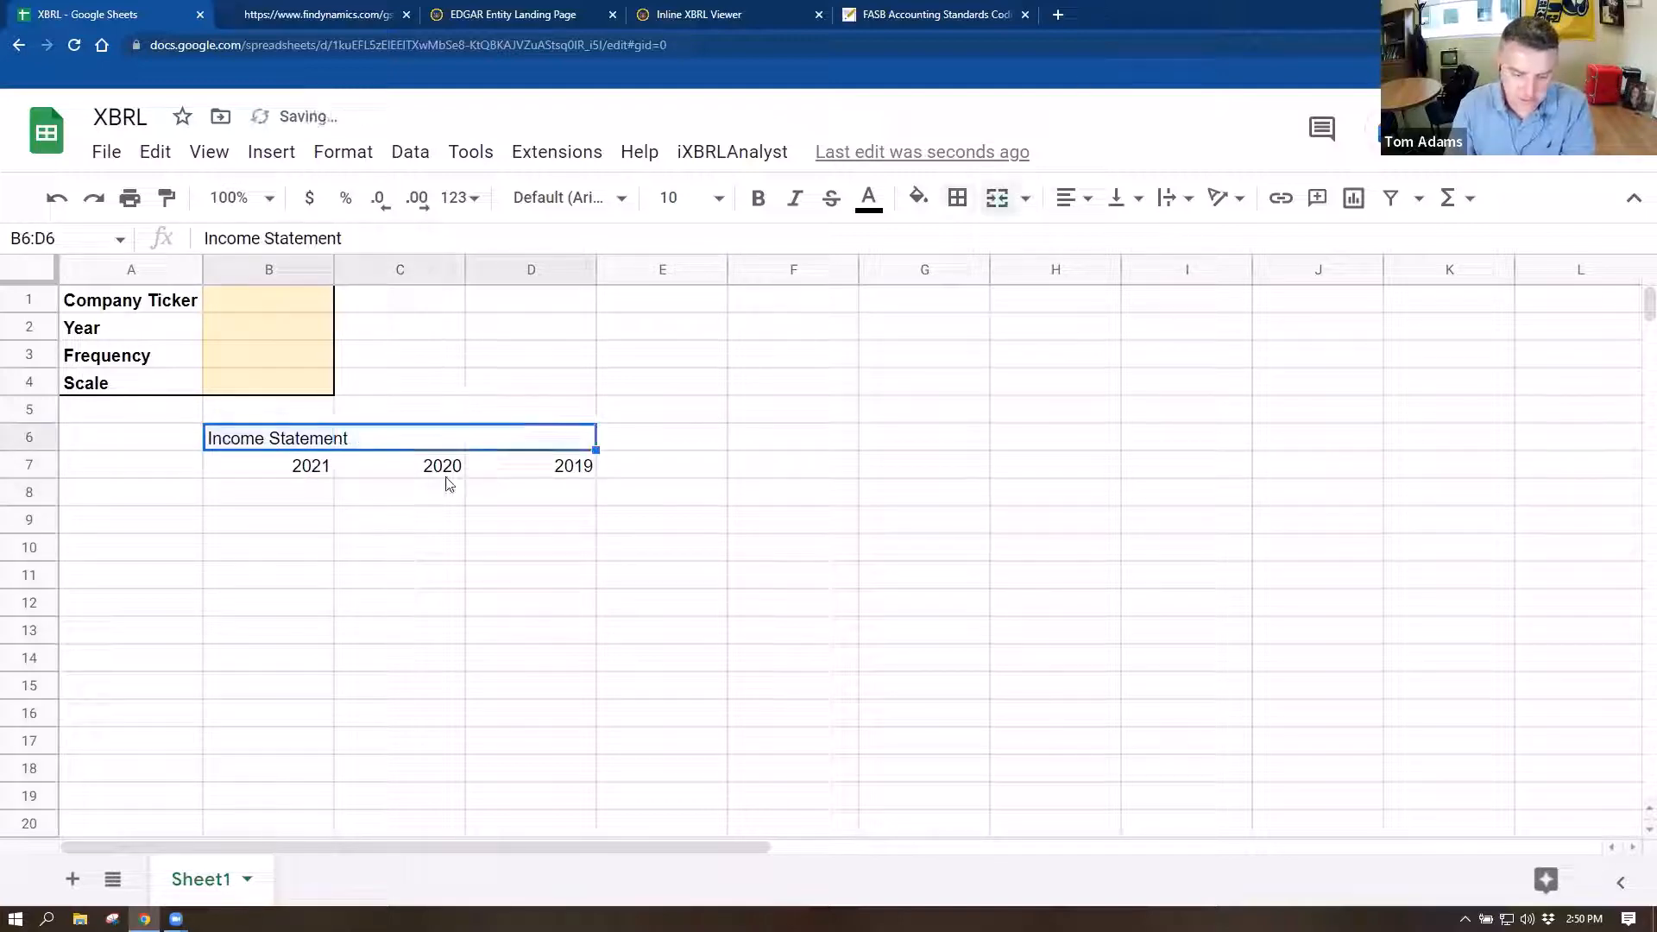
click(1070, 198)
click(1096, 249)
- Center the year headings in B7:D7
click(559, 471)
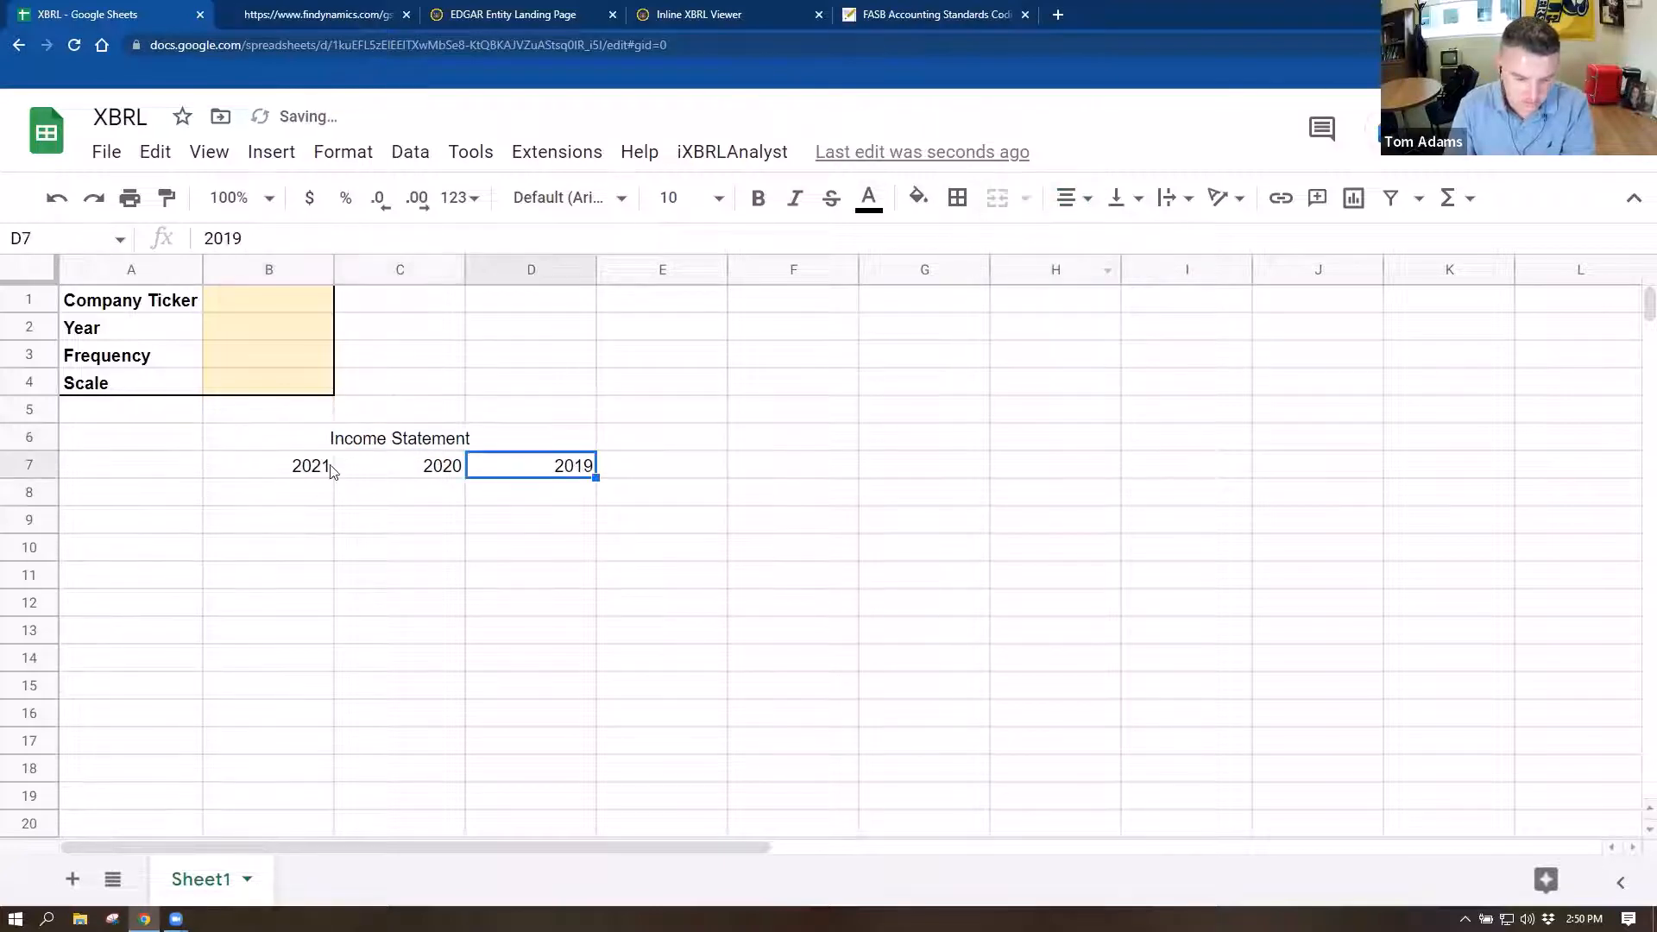
drag(326, 470, 572, 474)
click(1070, 197)
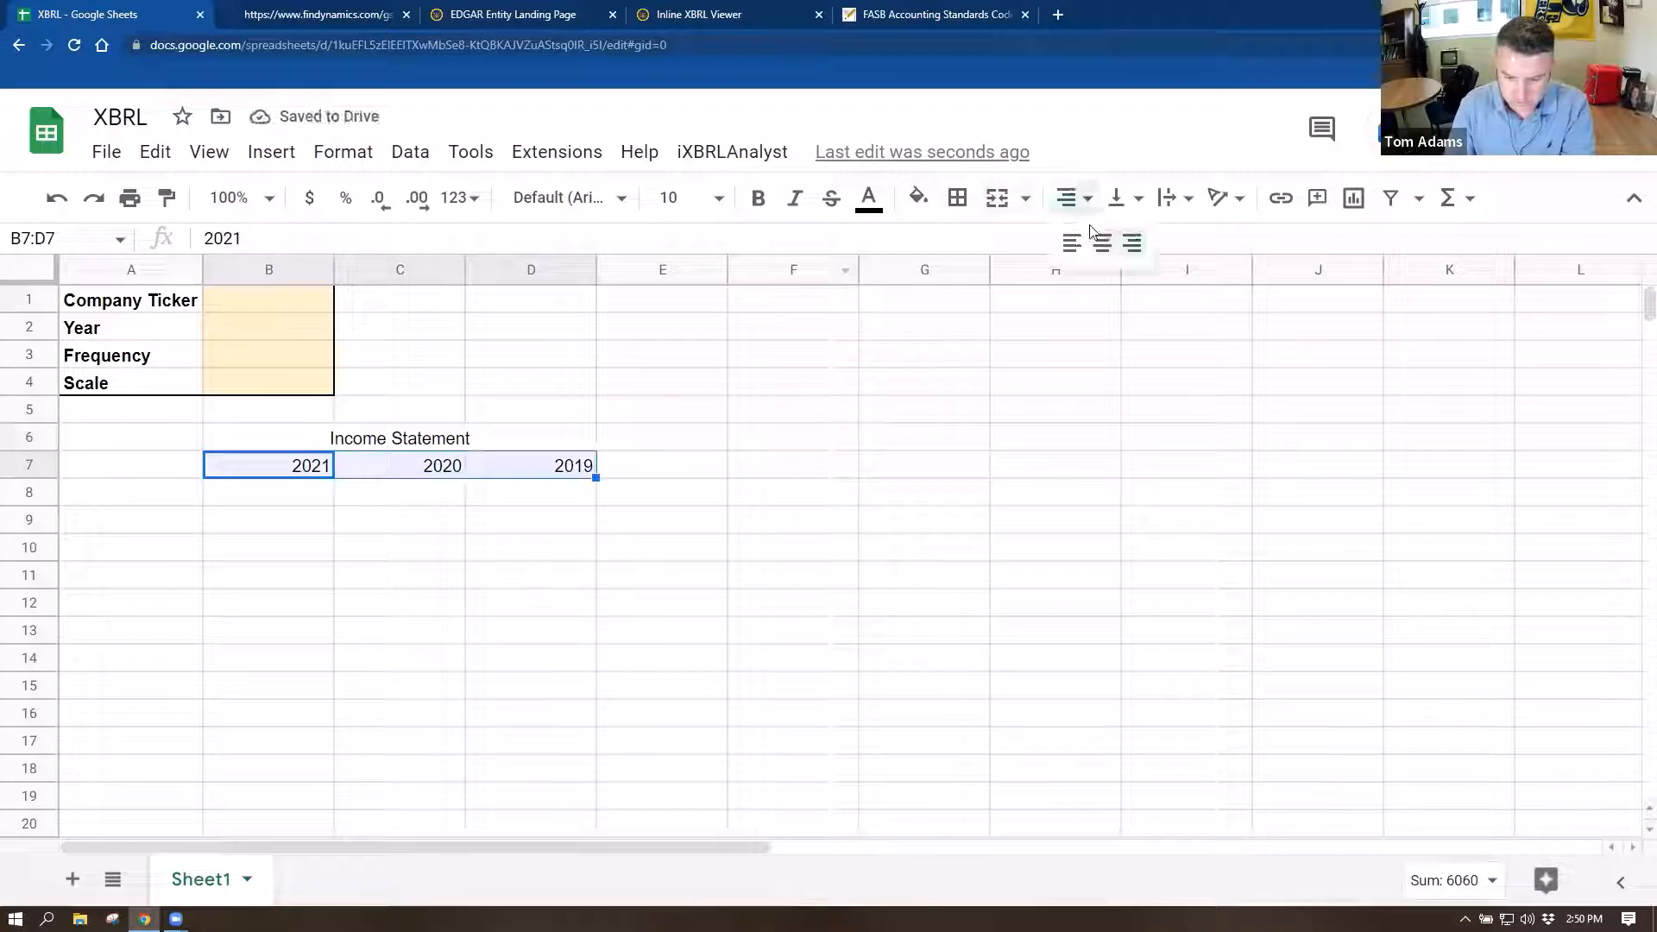
click(1096, 249)
click(262, 557)
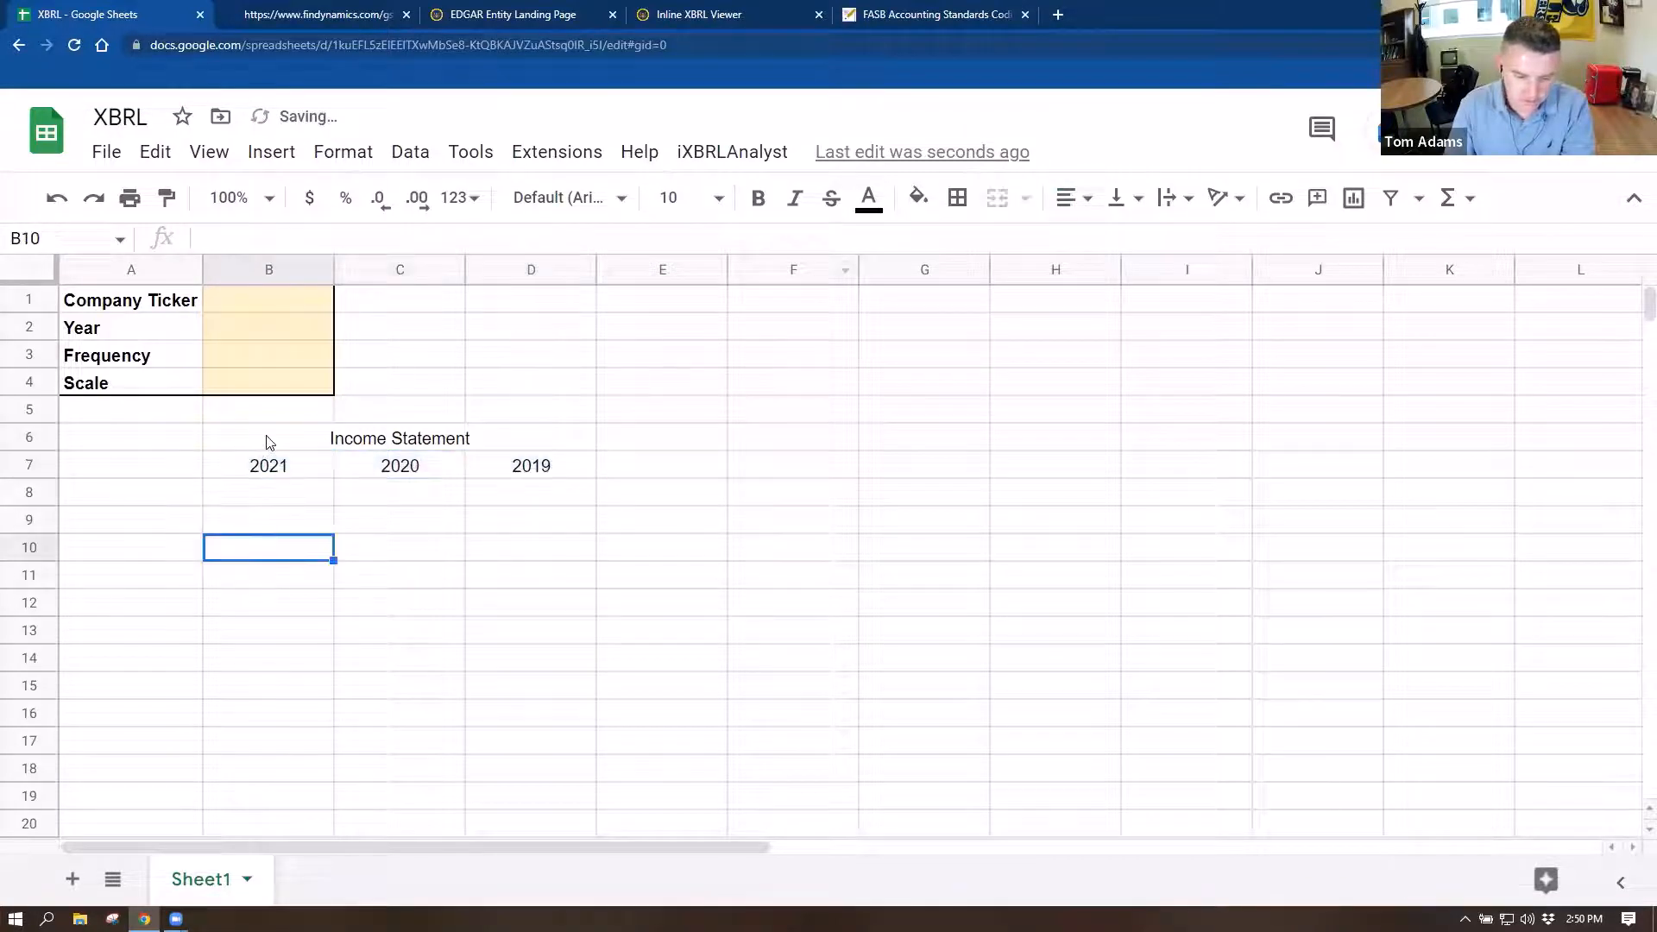
- Make the Income Statement heading and the years in B6:D7 bold
drag(266, 436, 510, 468)
click(754, 204)
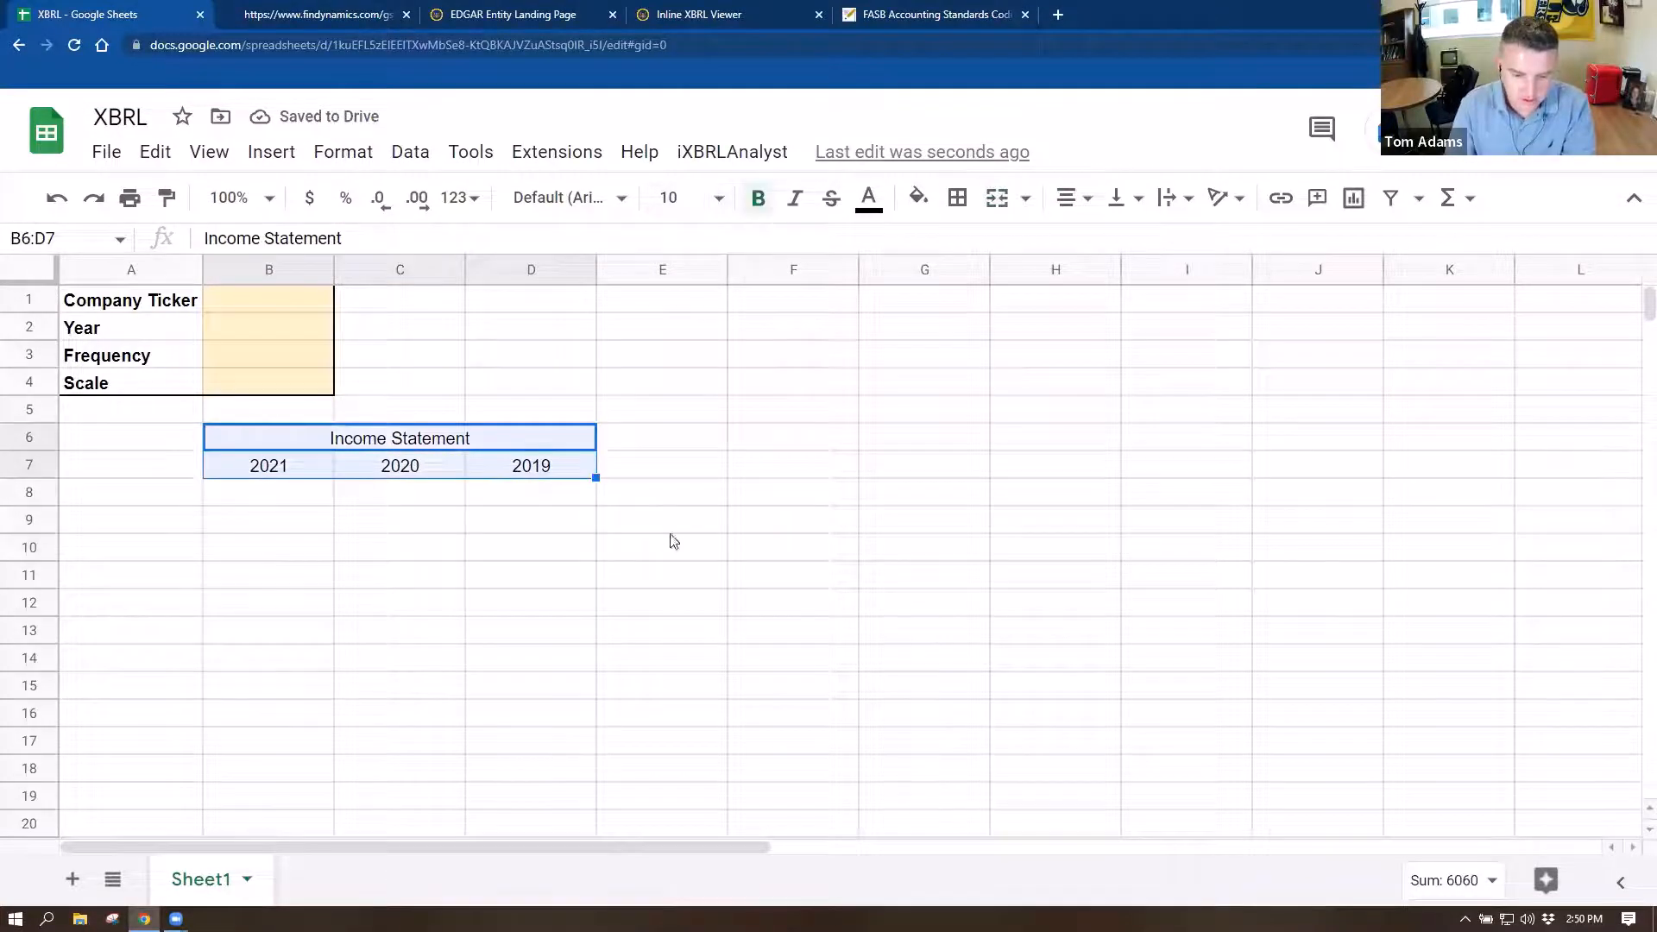
click(369, 596)
- Add a bottom border under the year headings in B7:D7 and widen column A by about half
click(340, 444)
drag(253, 469, 561, 469)
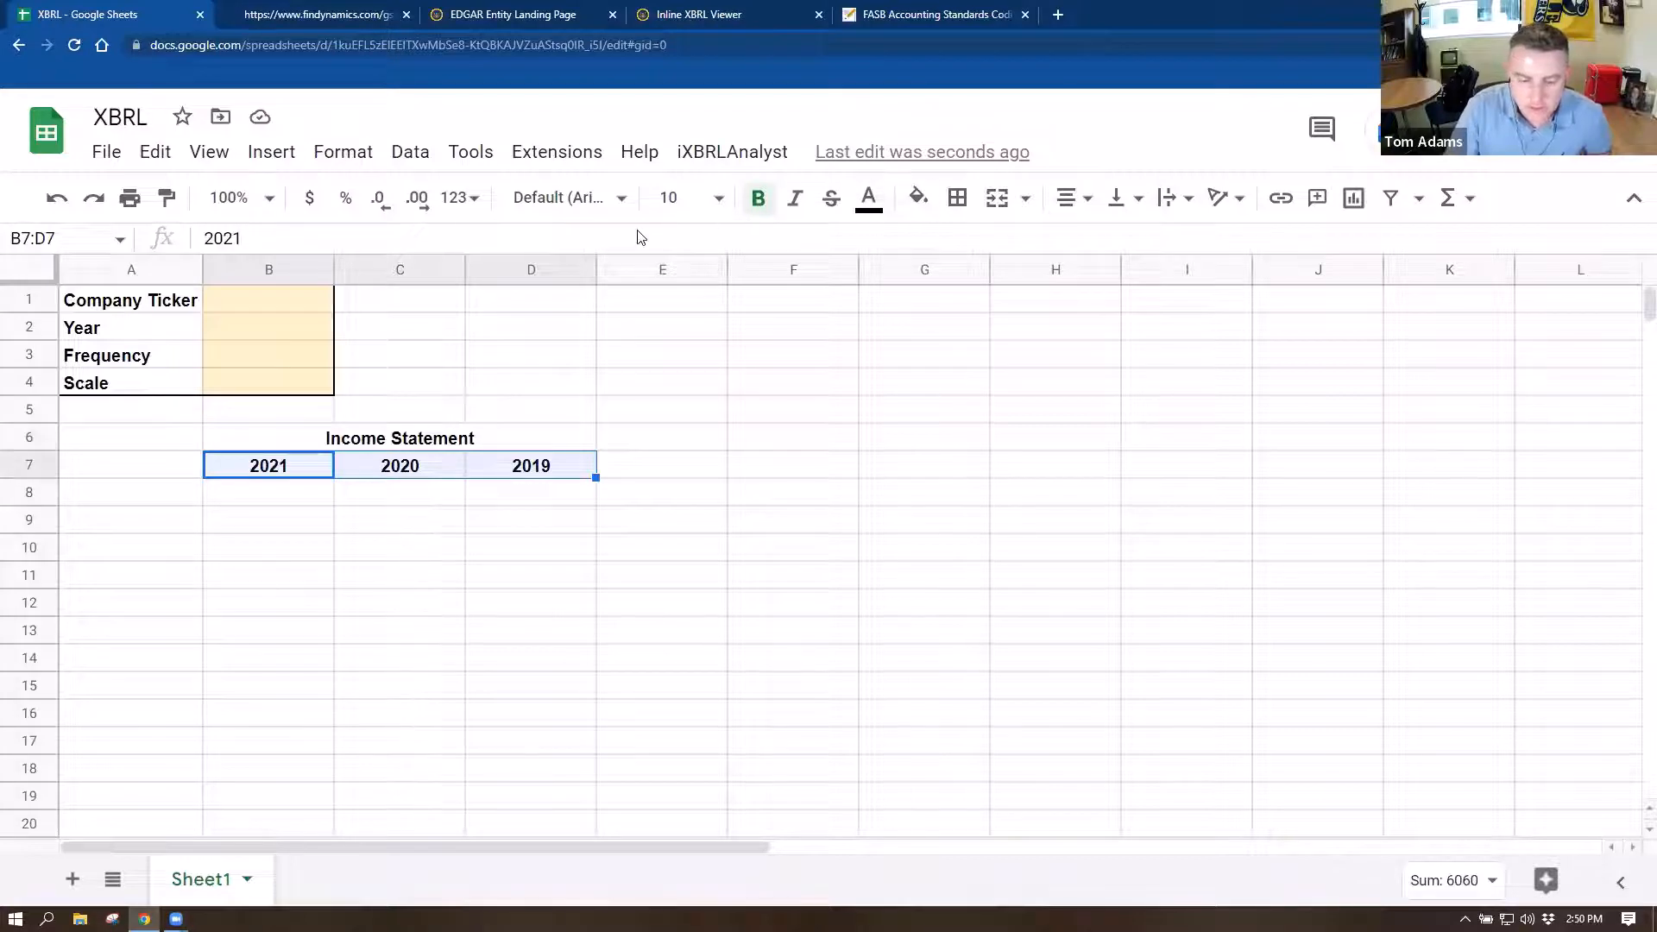
click(957, 198)
click(1074, 295)
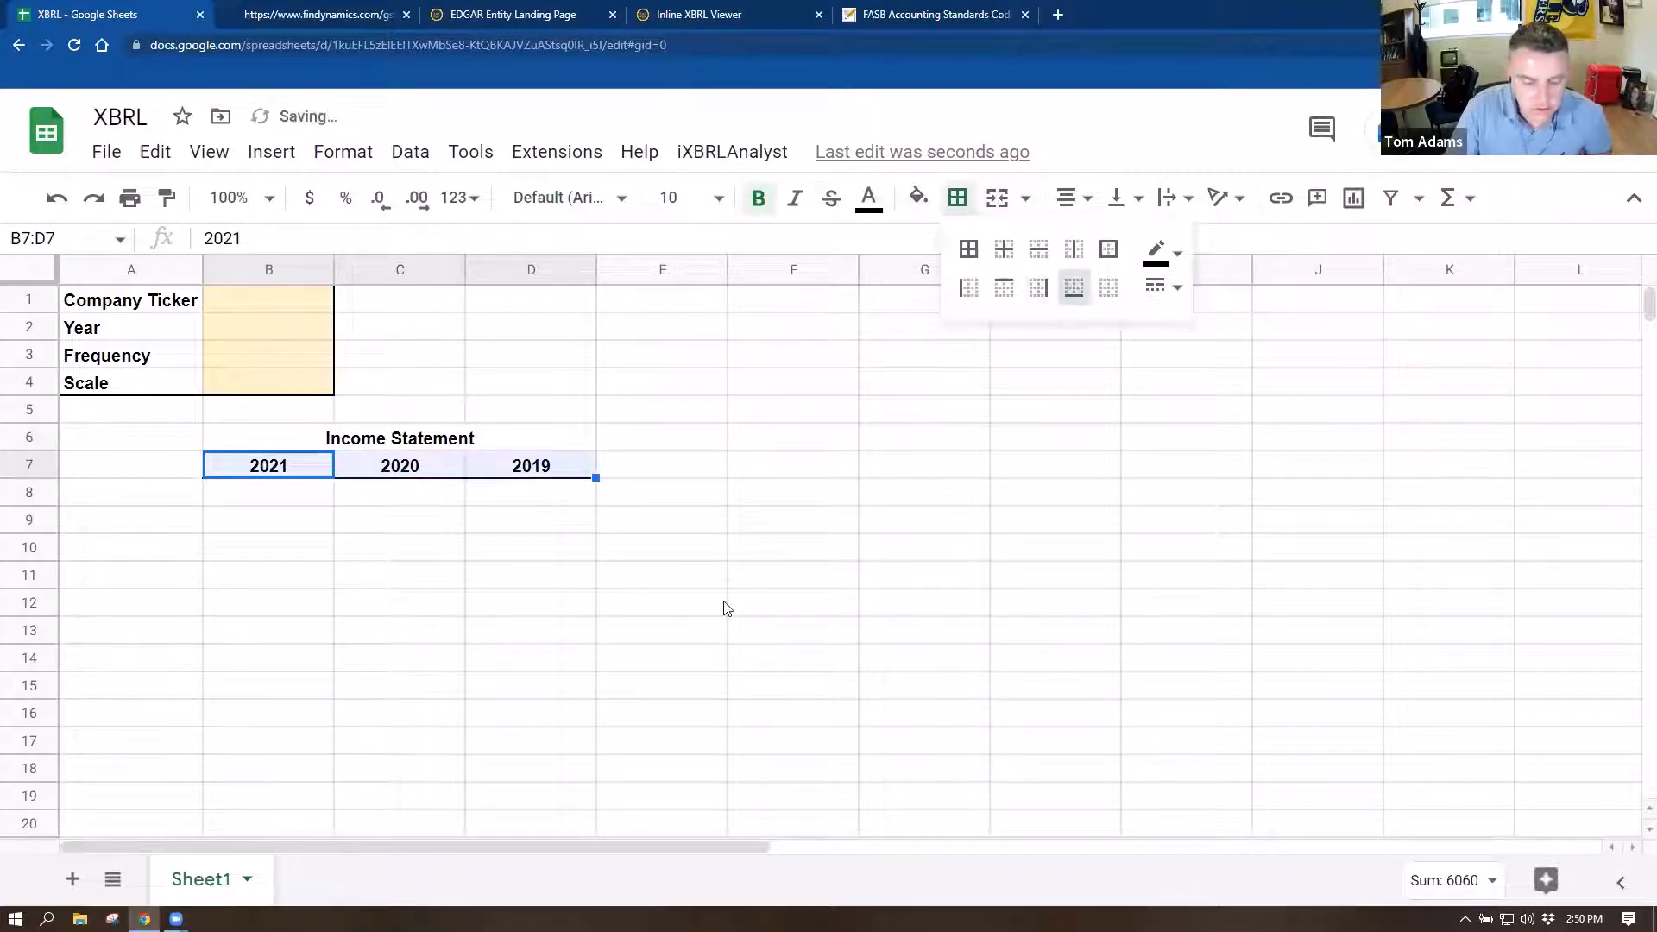
click(681, 597)
click(170, 489)
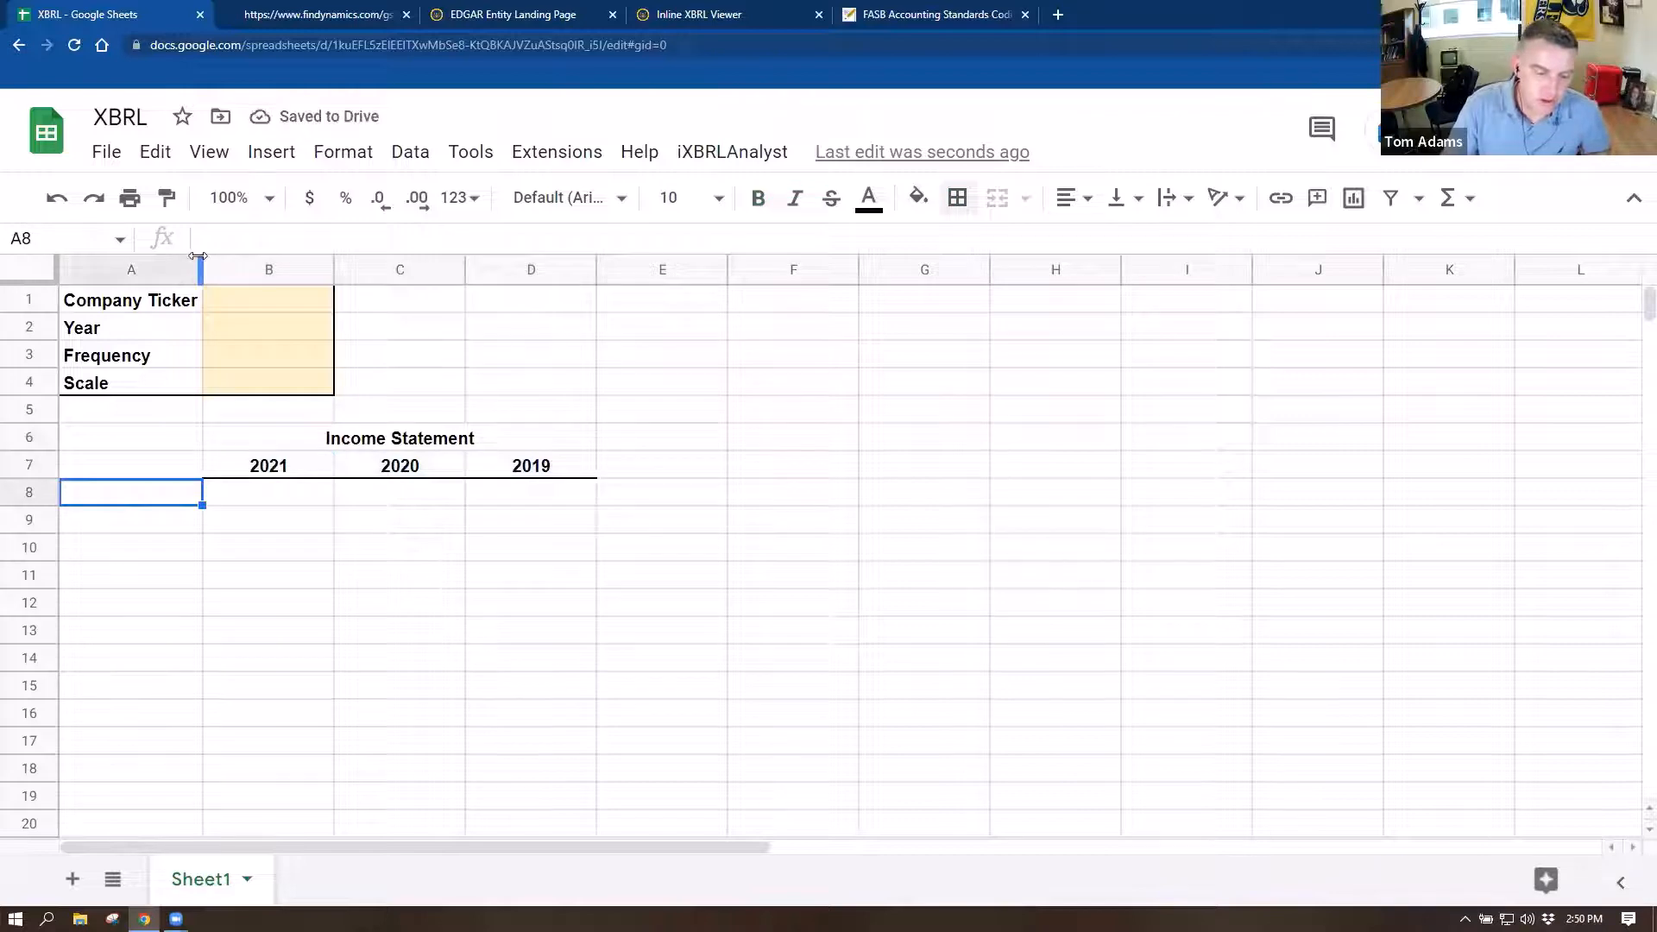
drag(202, 270, 278, 269)
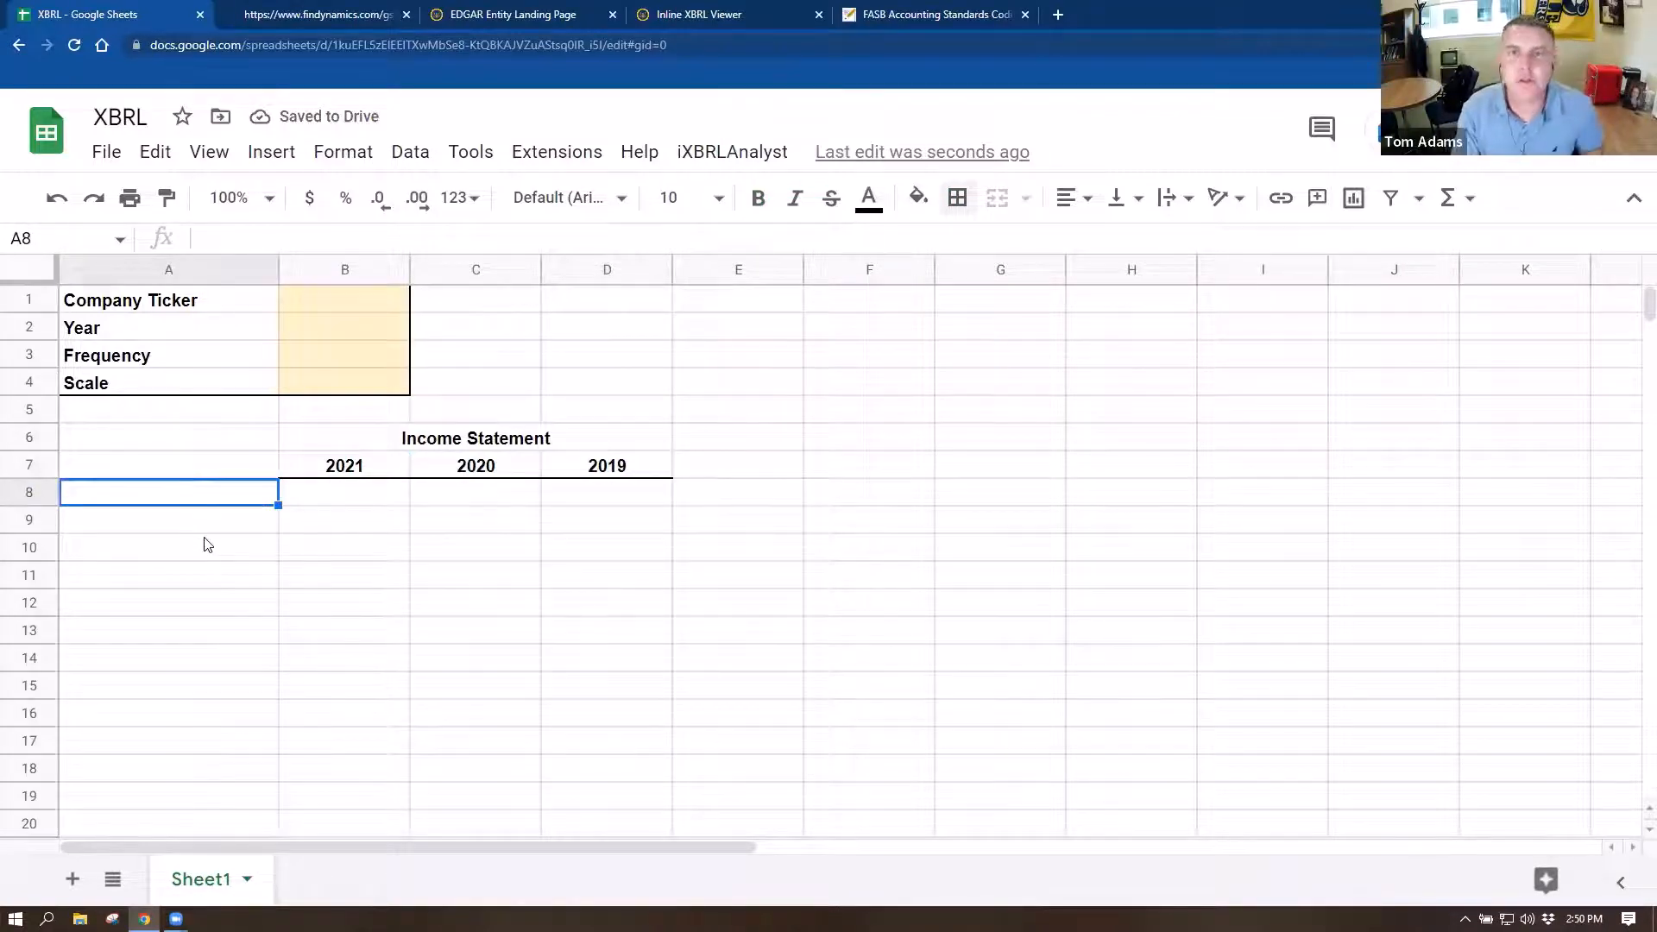
key(Down)
key(Down)
key(Down)
key(Down)
key(Down)
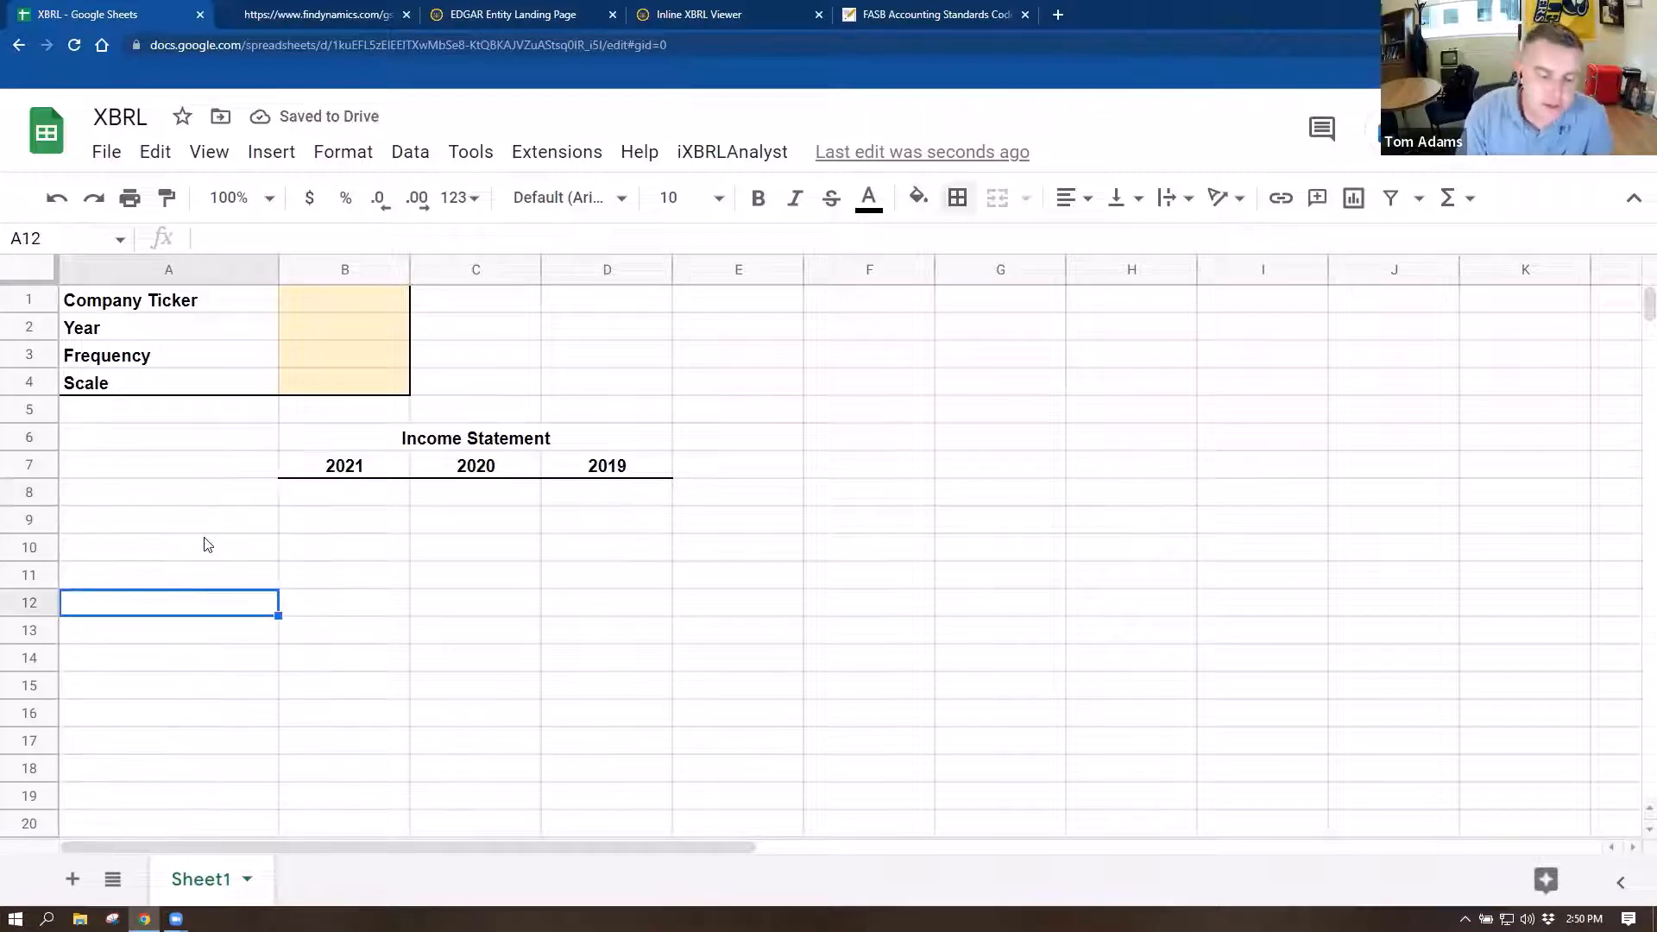
key(Down)
key(Down)
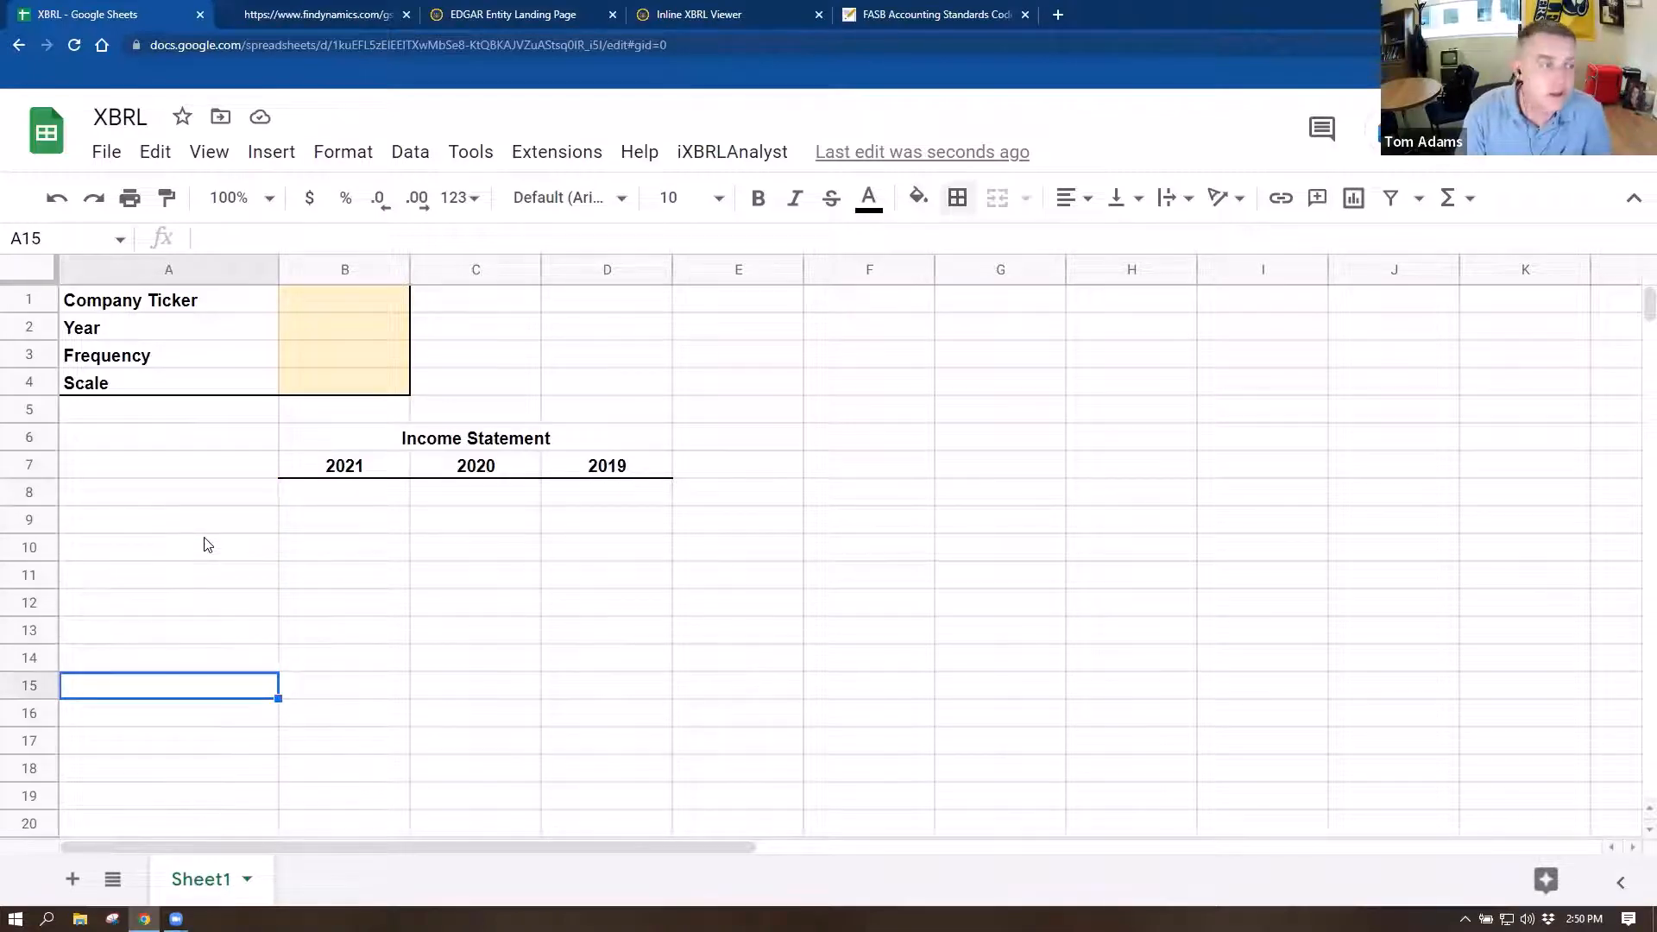
key(Down)
key(Down)
key(Down)
key(Up)
key(Up)
key(Up)
key(Up)
key(Up)
key(Up)
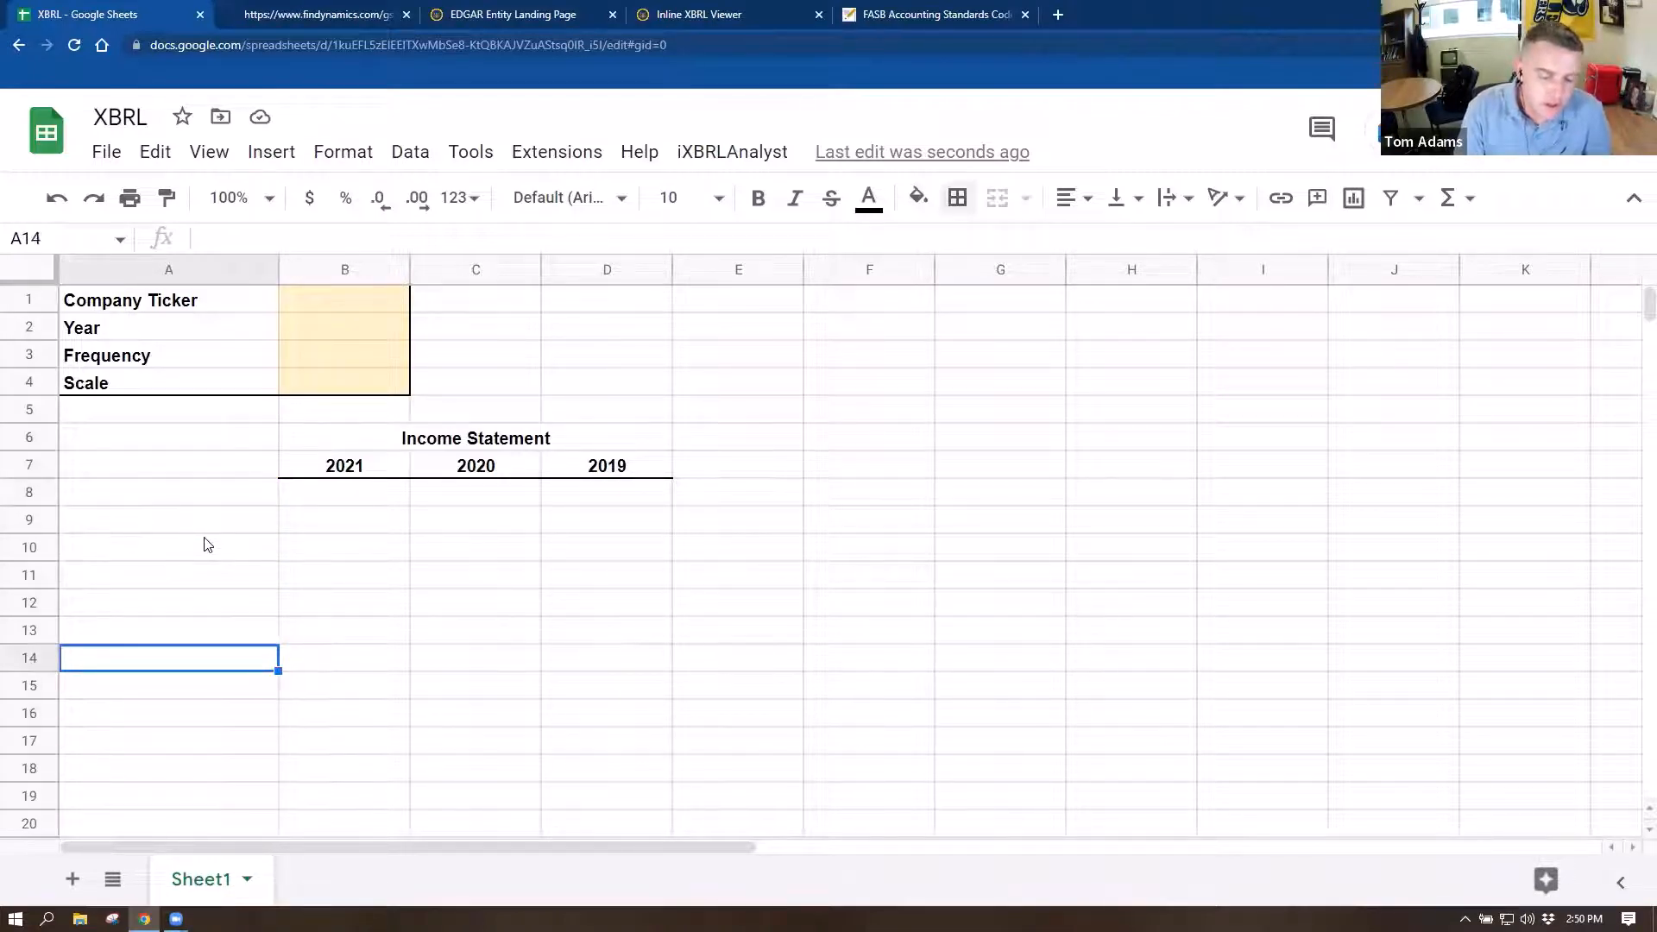
key(Up)
key(Up)
key(Up)
key(Up)
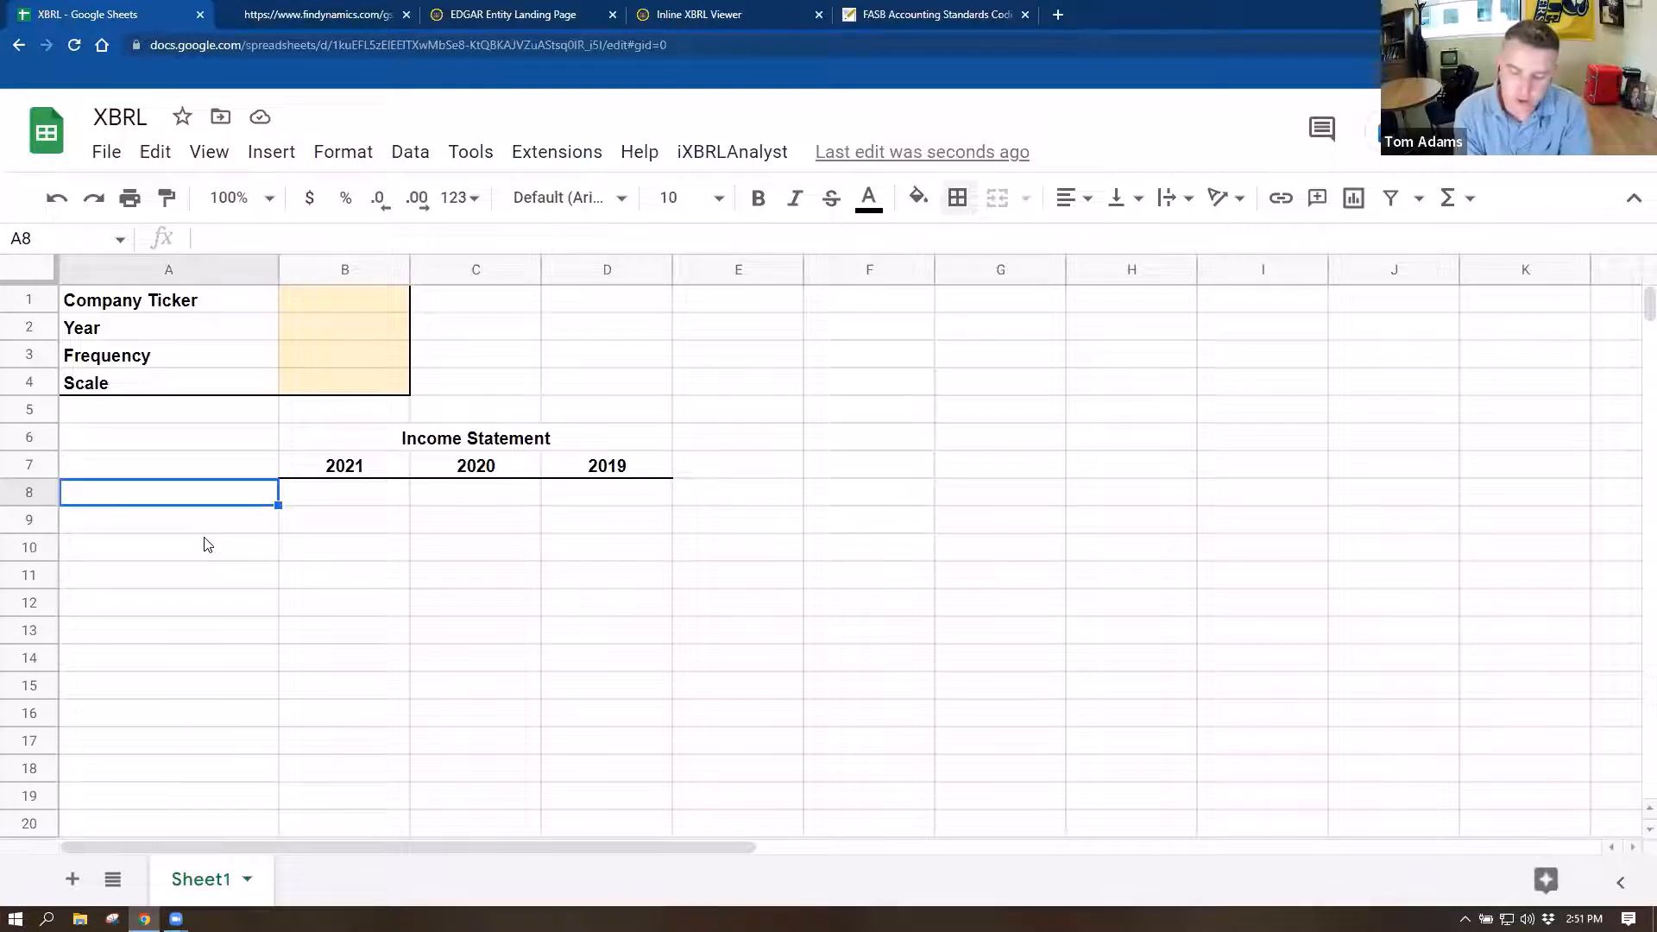
- Enter the line items [Revenue], [Cost of Revenue] and [Gross Profit] in A8:A10
text([Rev)
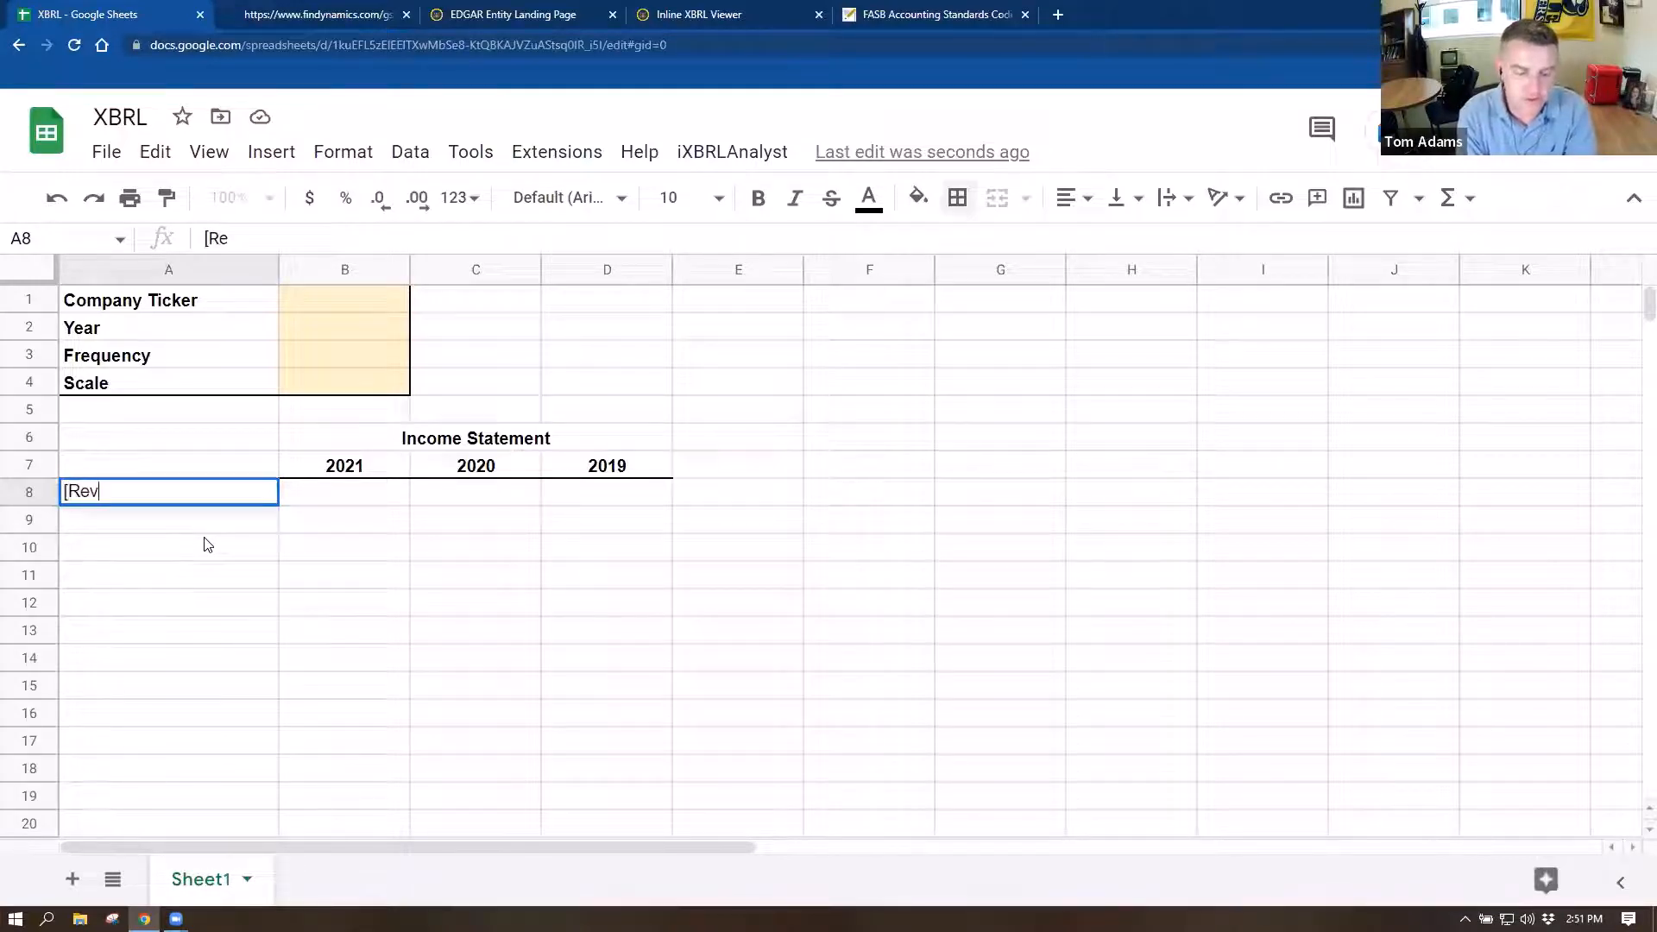
text(eunue])
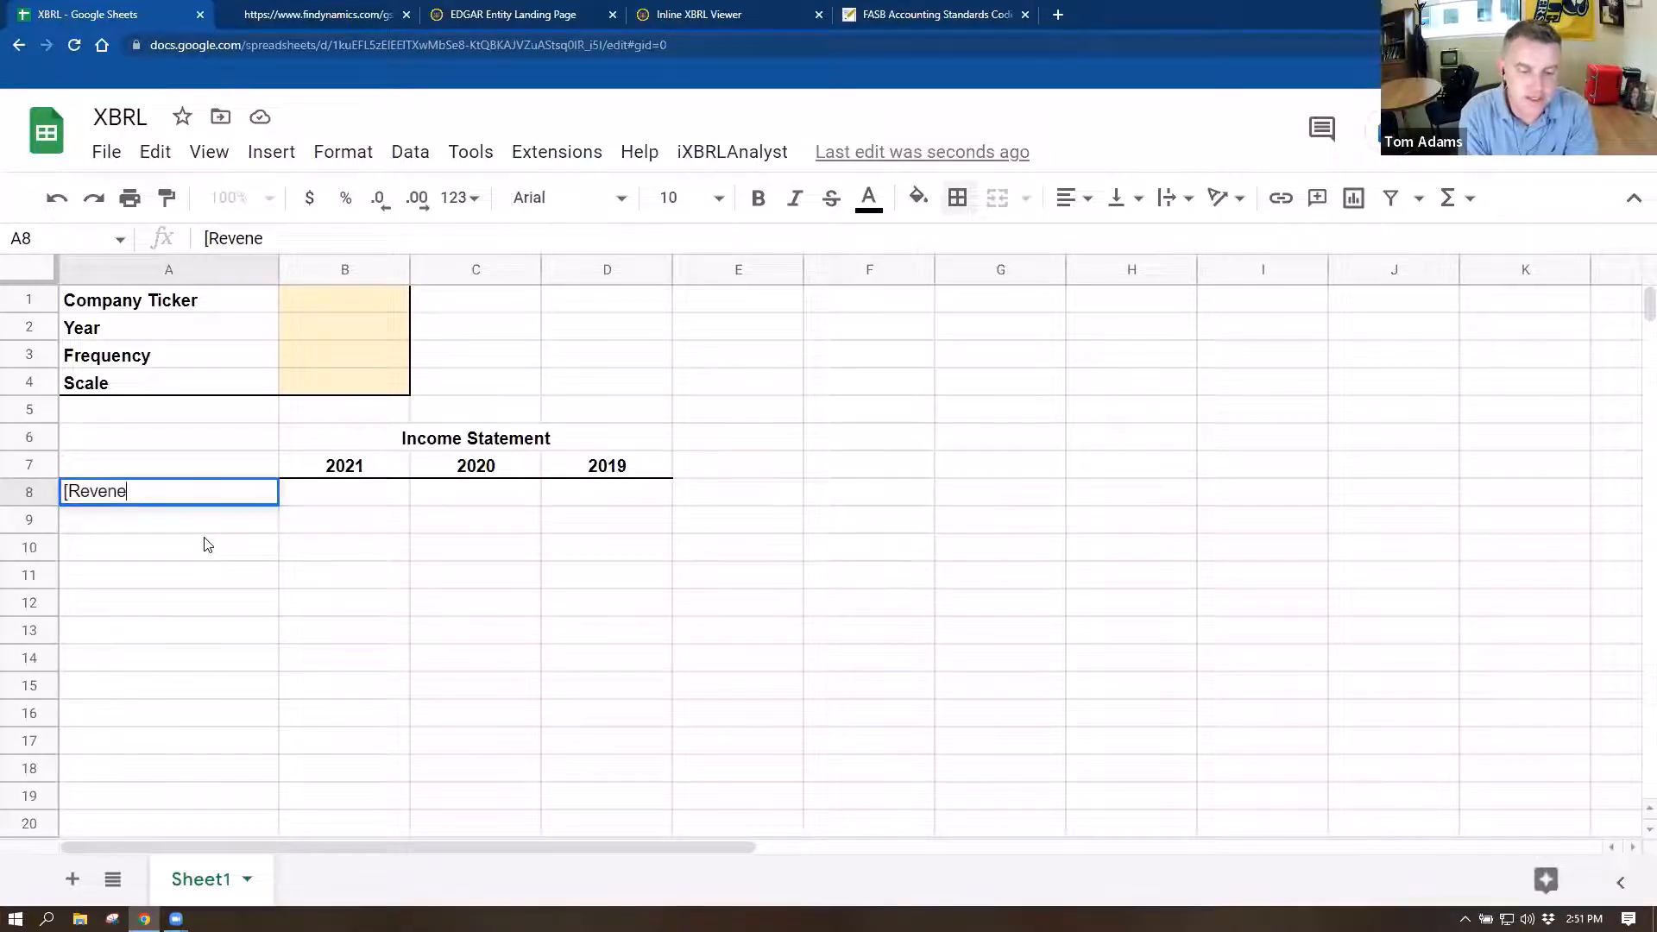
key(Return)
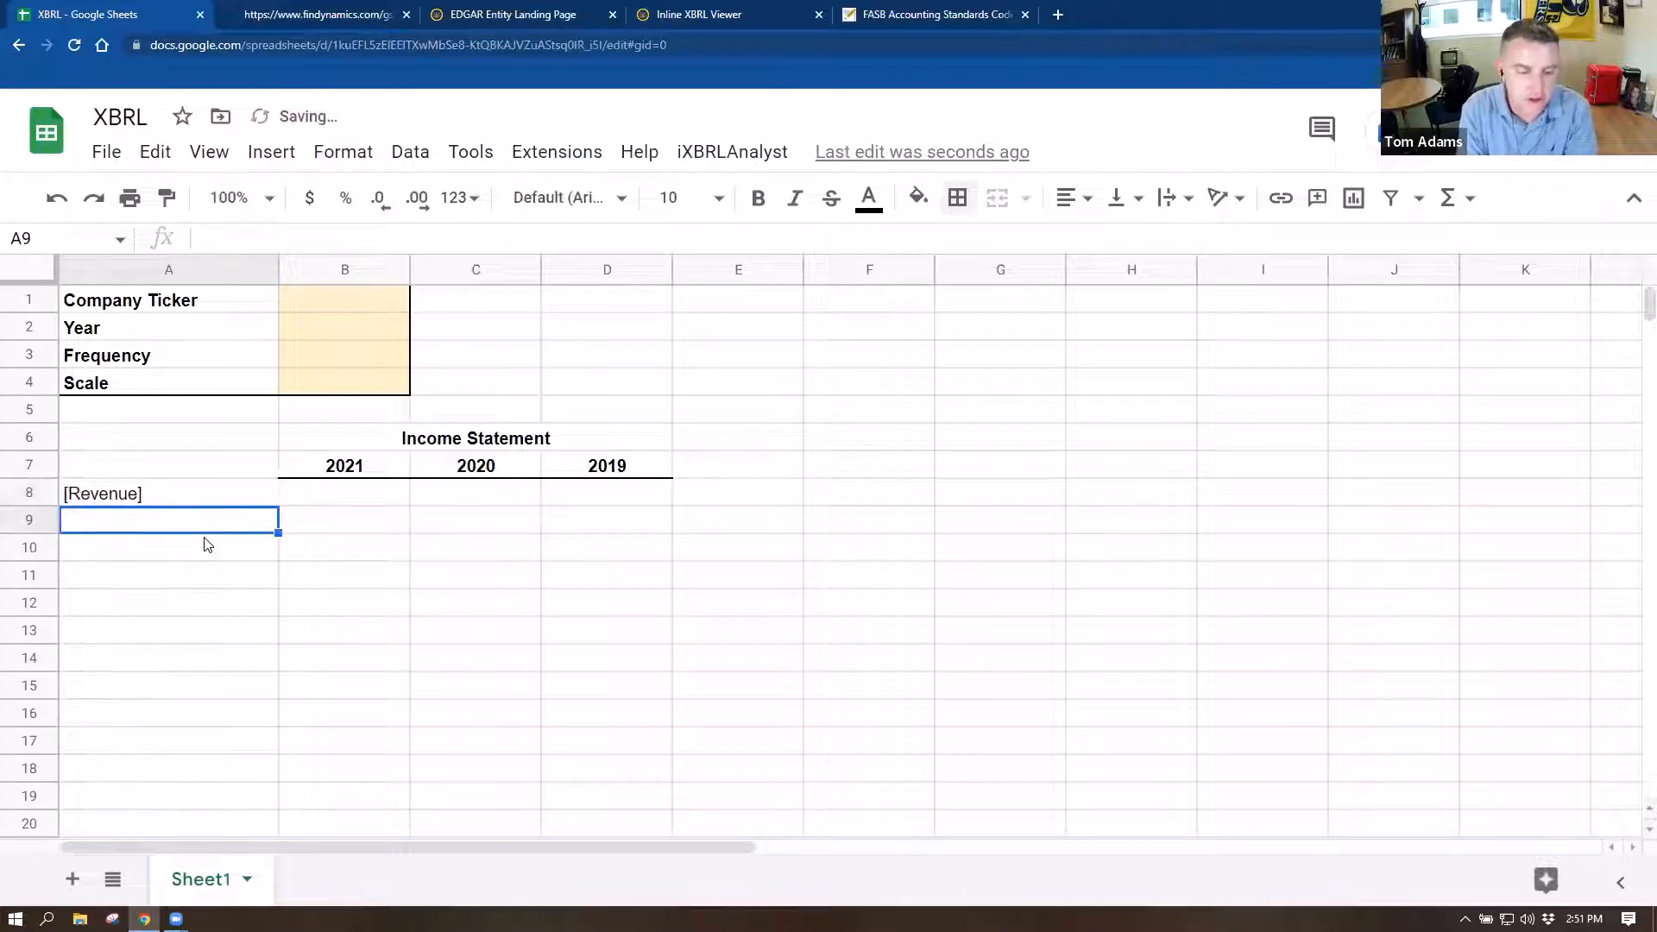
text([C)
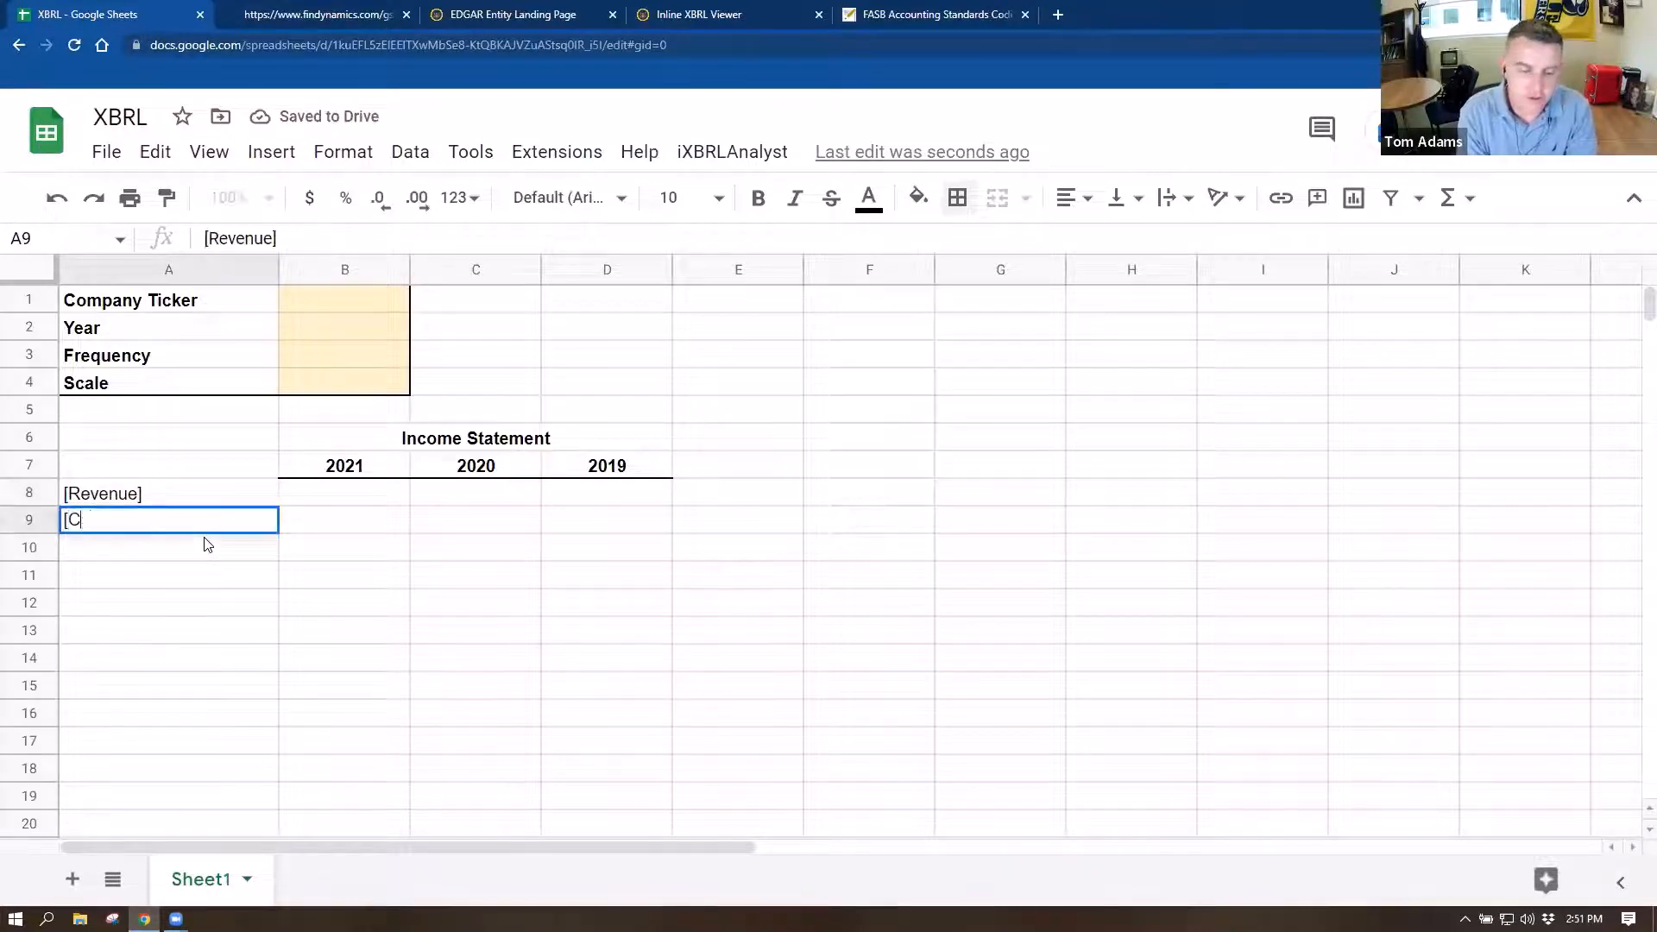
text(ost of Reve)
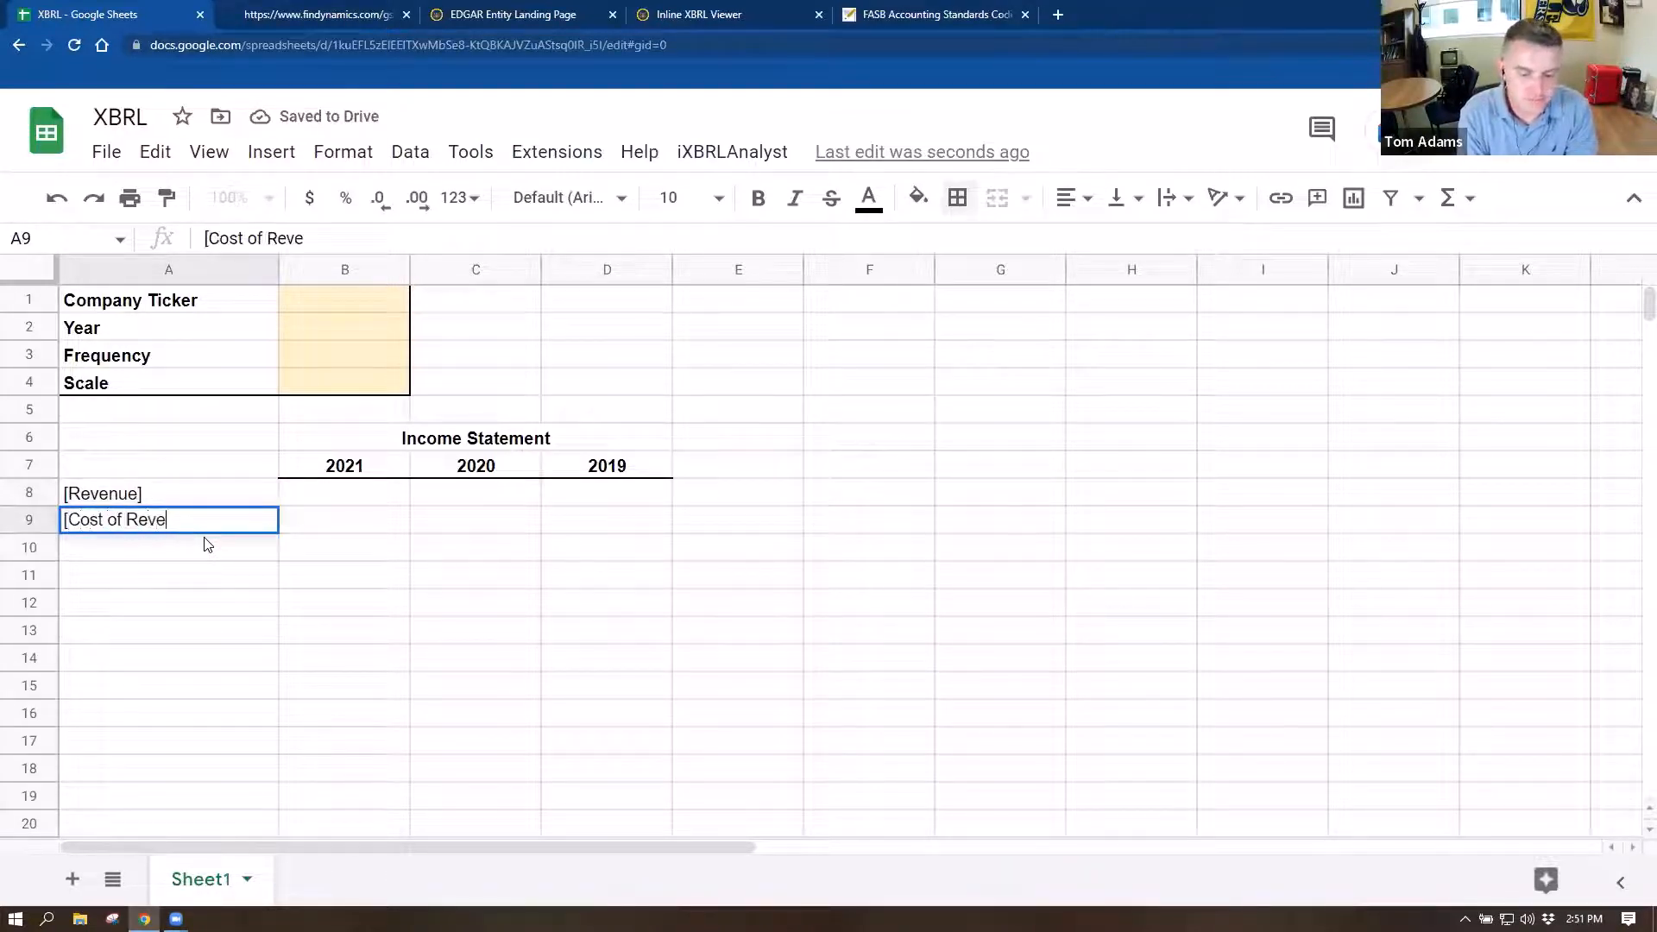
text(nue])
key(Return)
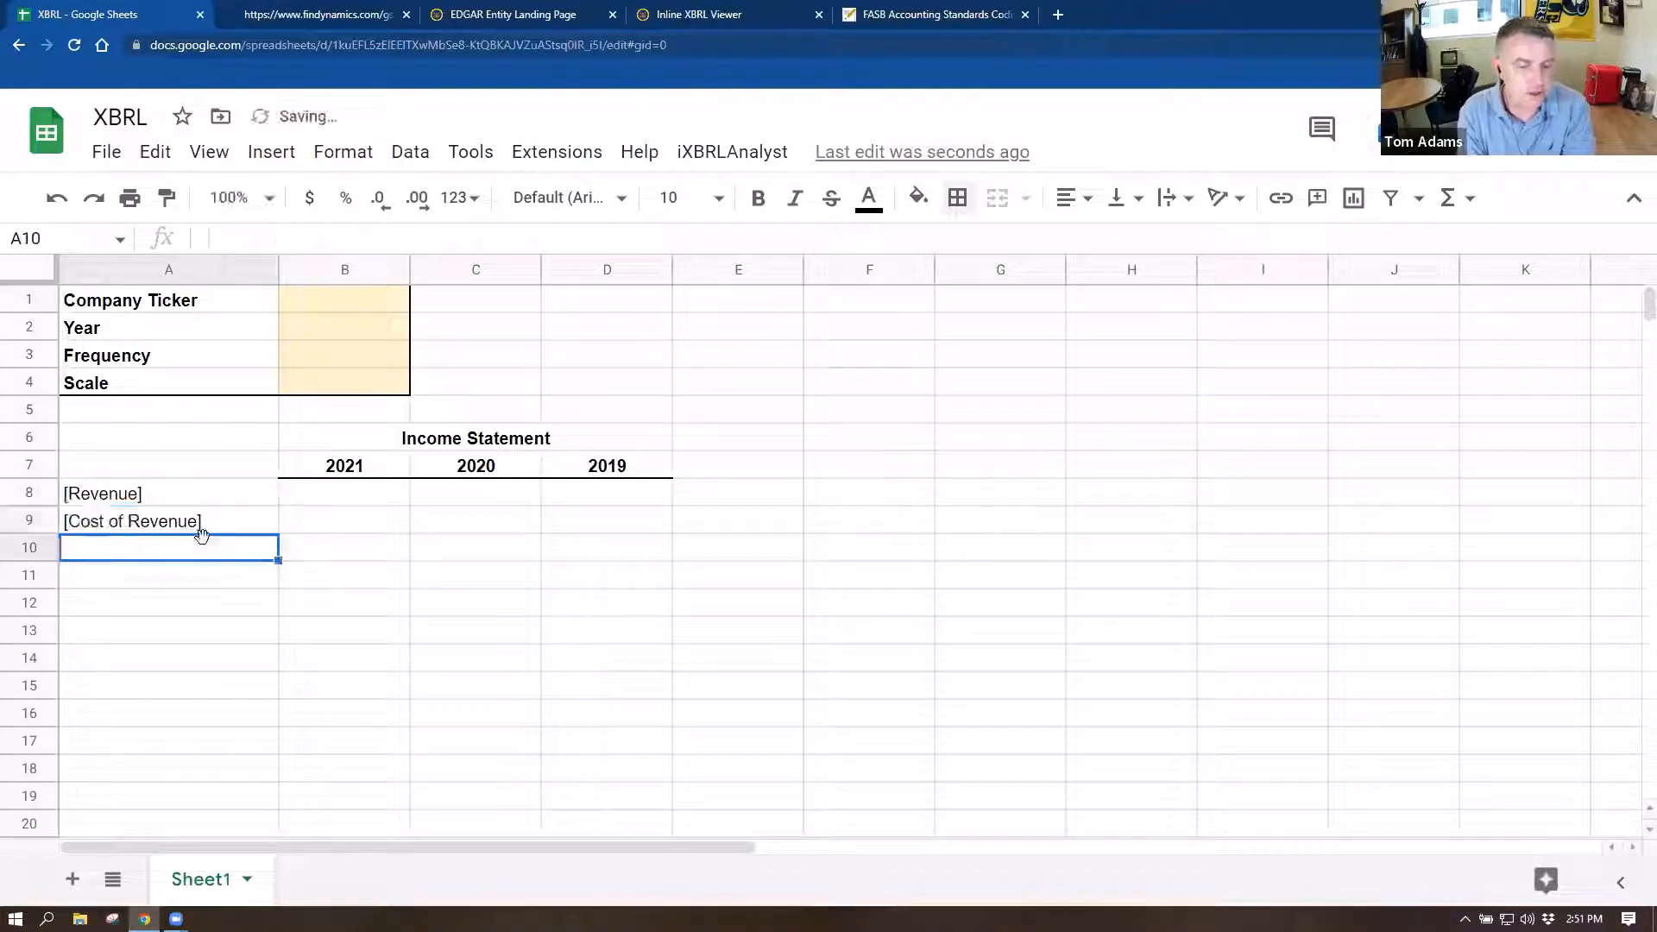
text([)
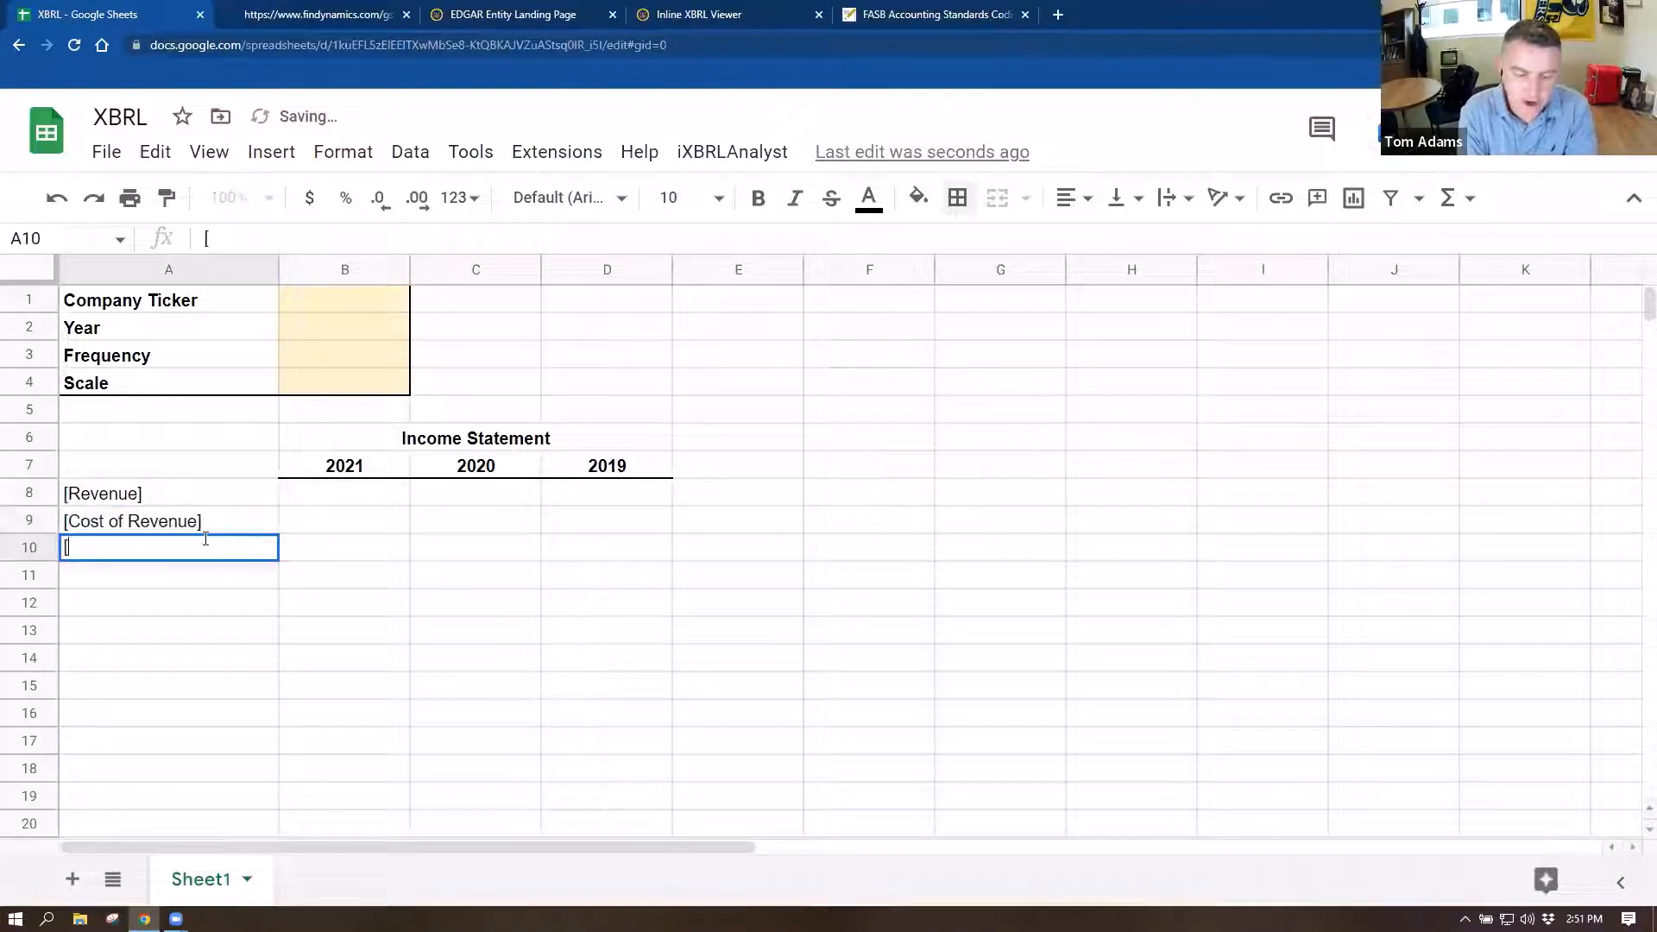
text(Gross Profit])
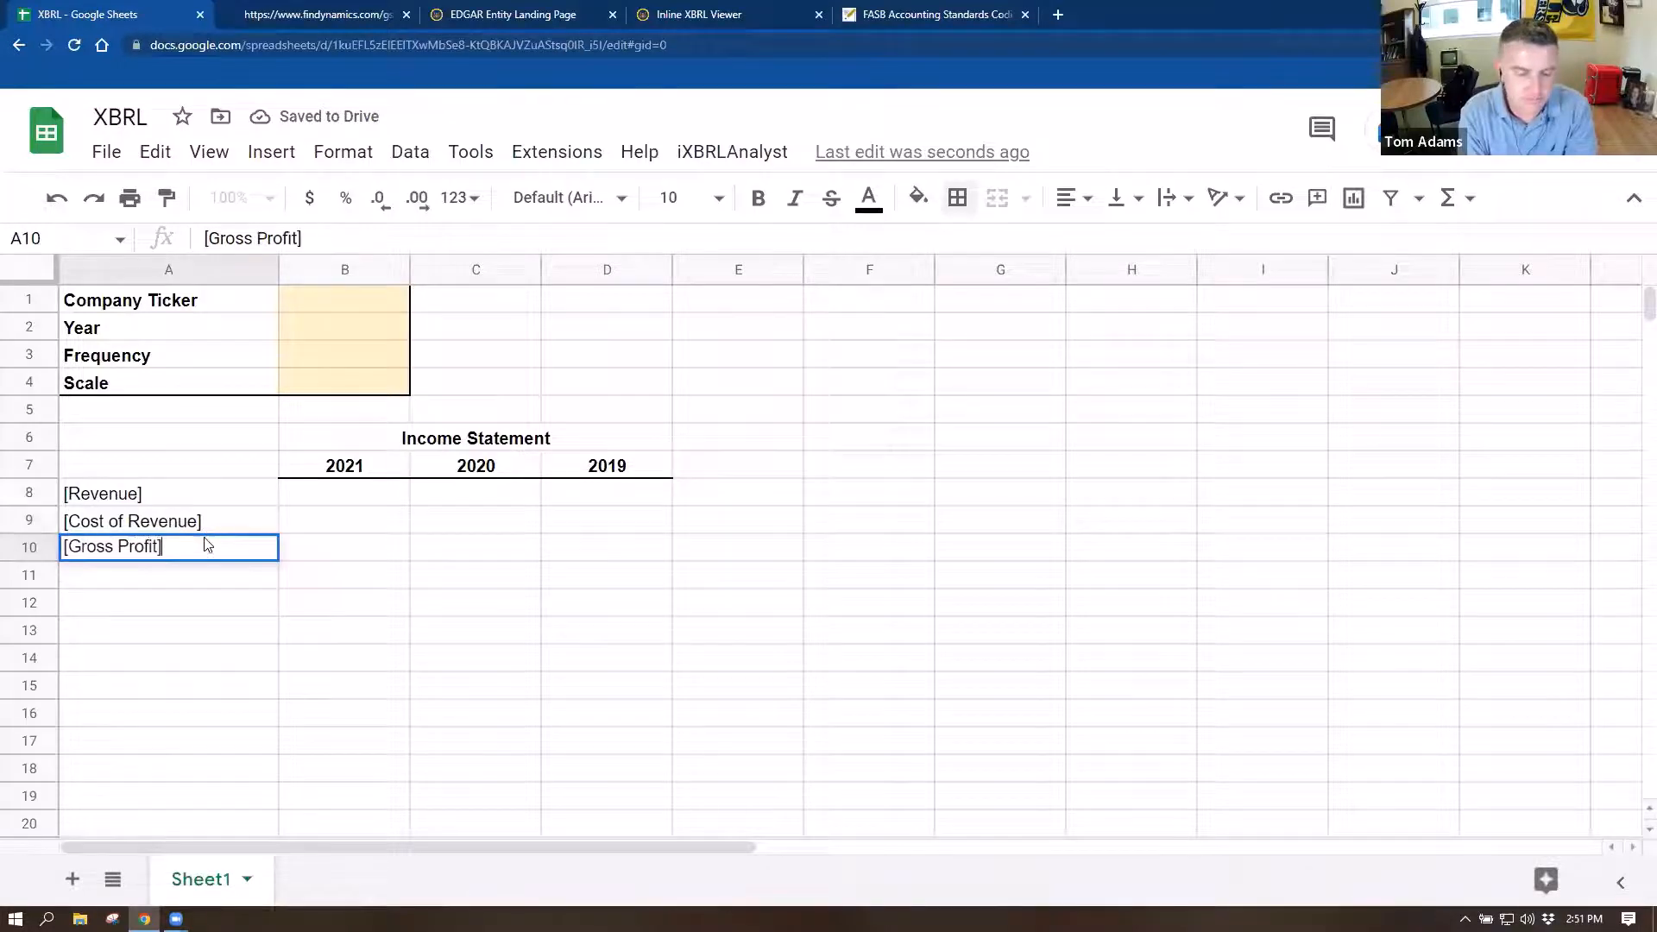
key(Return)
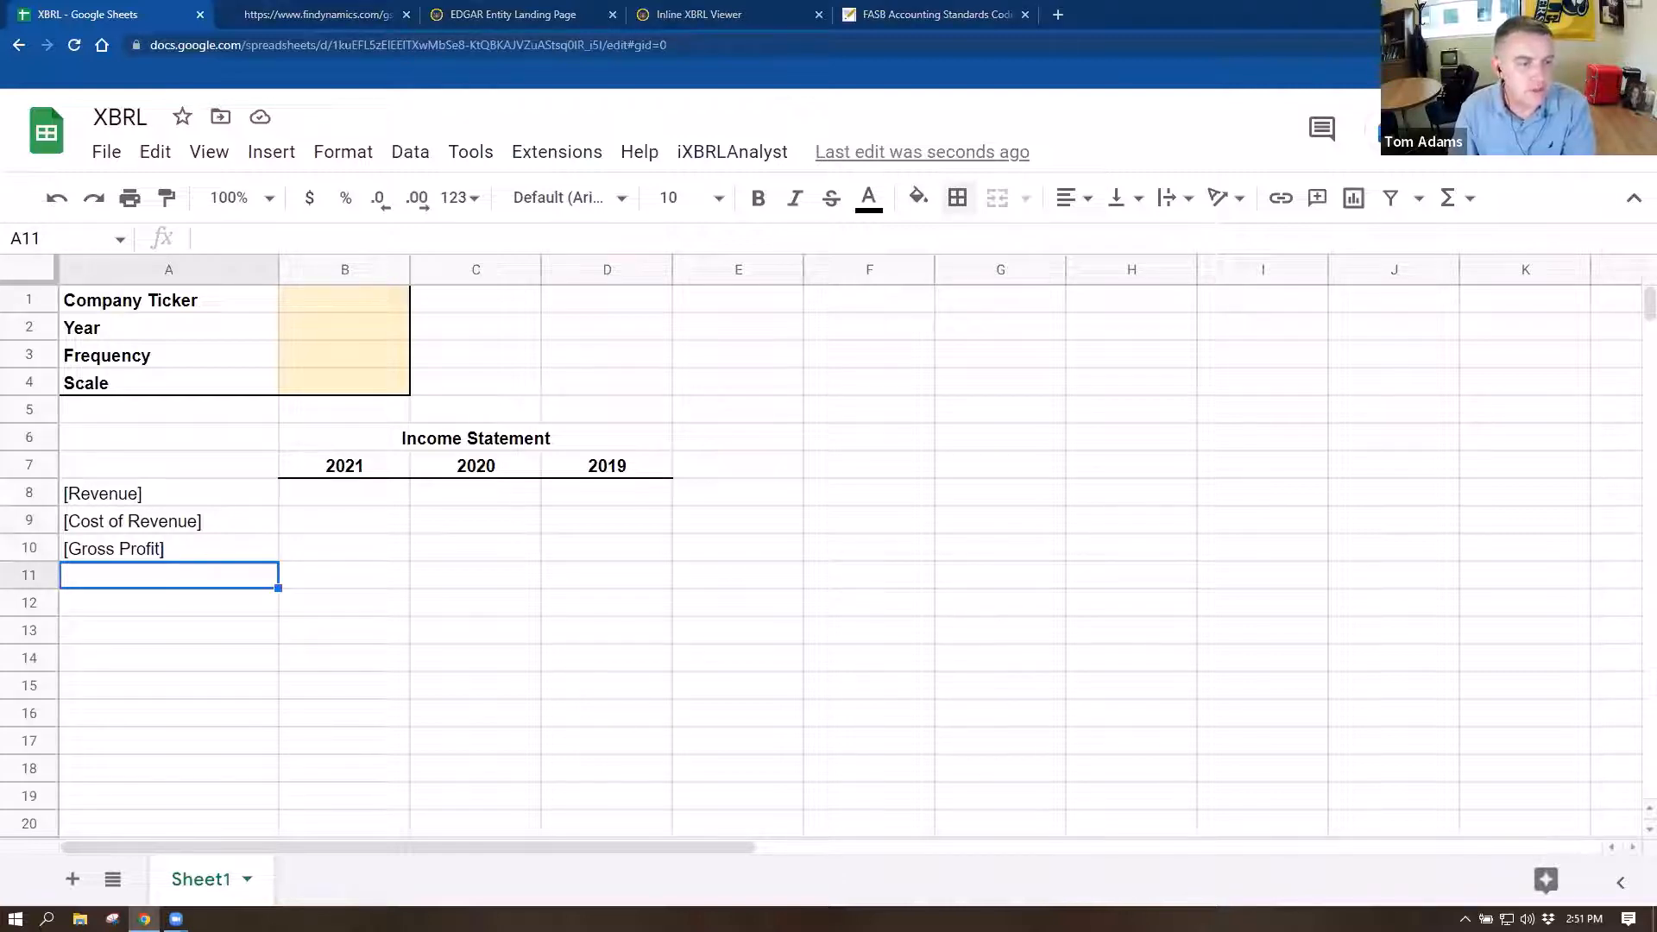
- Paste the remaining line items, [Selling, General & Administrative Expense] through [Net Income], into A11:A18 and fit column A to its contents
click(147, 657)
click(126, 580)
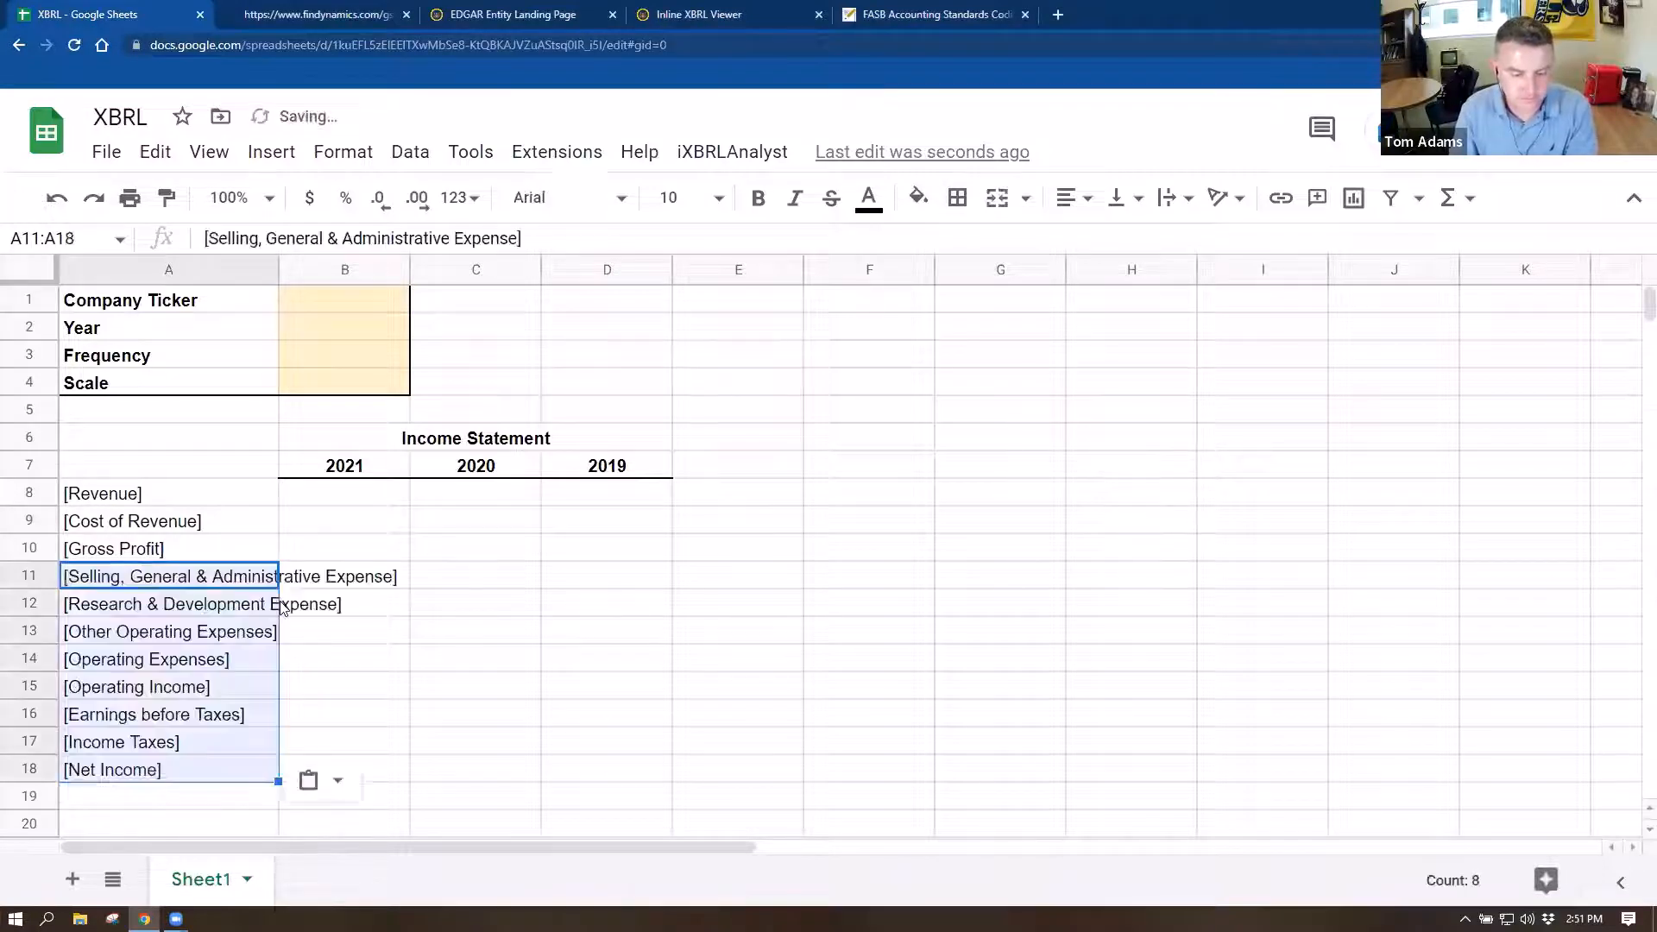
text([Selling, General & Administrative Expense] [Research & Development Expense] [Other Operating Expenses] [Operating Expenses] [Operating Income] [Earnings before Taxes] [Income Taxes] [Net Income])
click(538, 629)
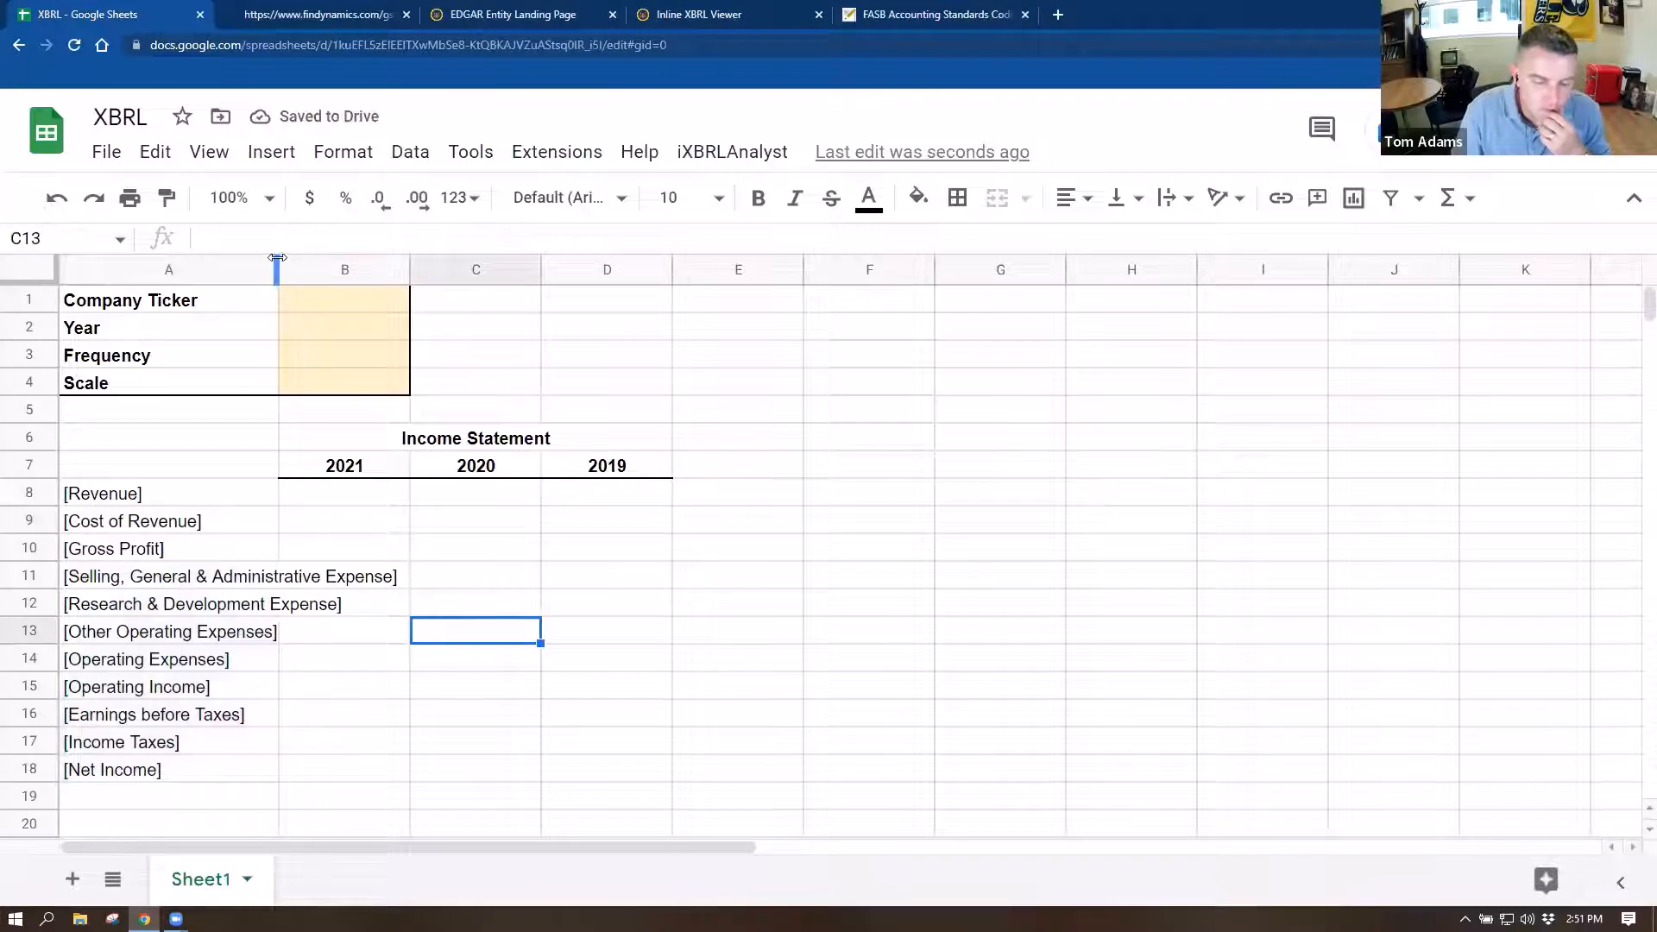
double_click(276, 259)
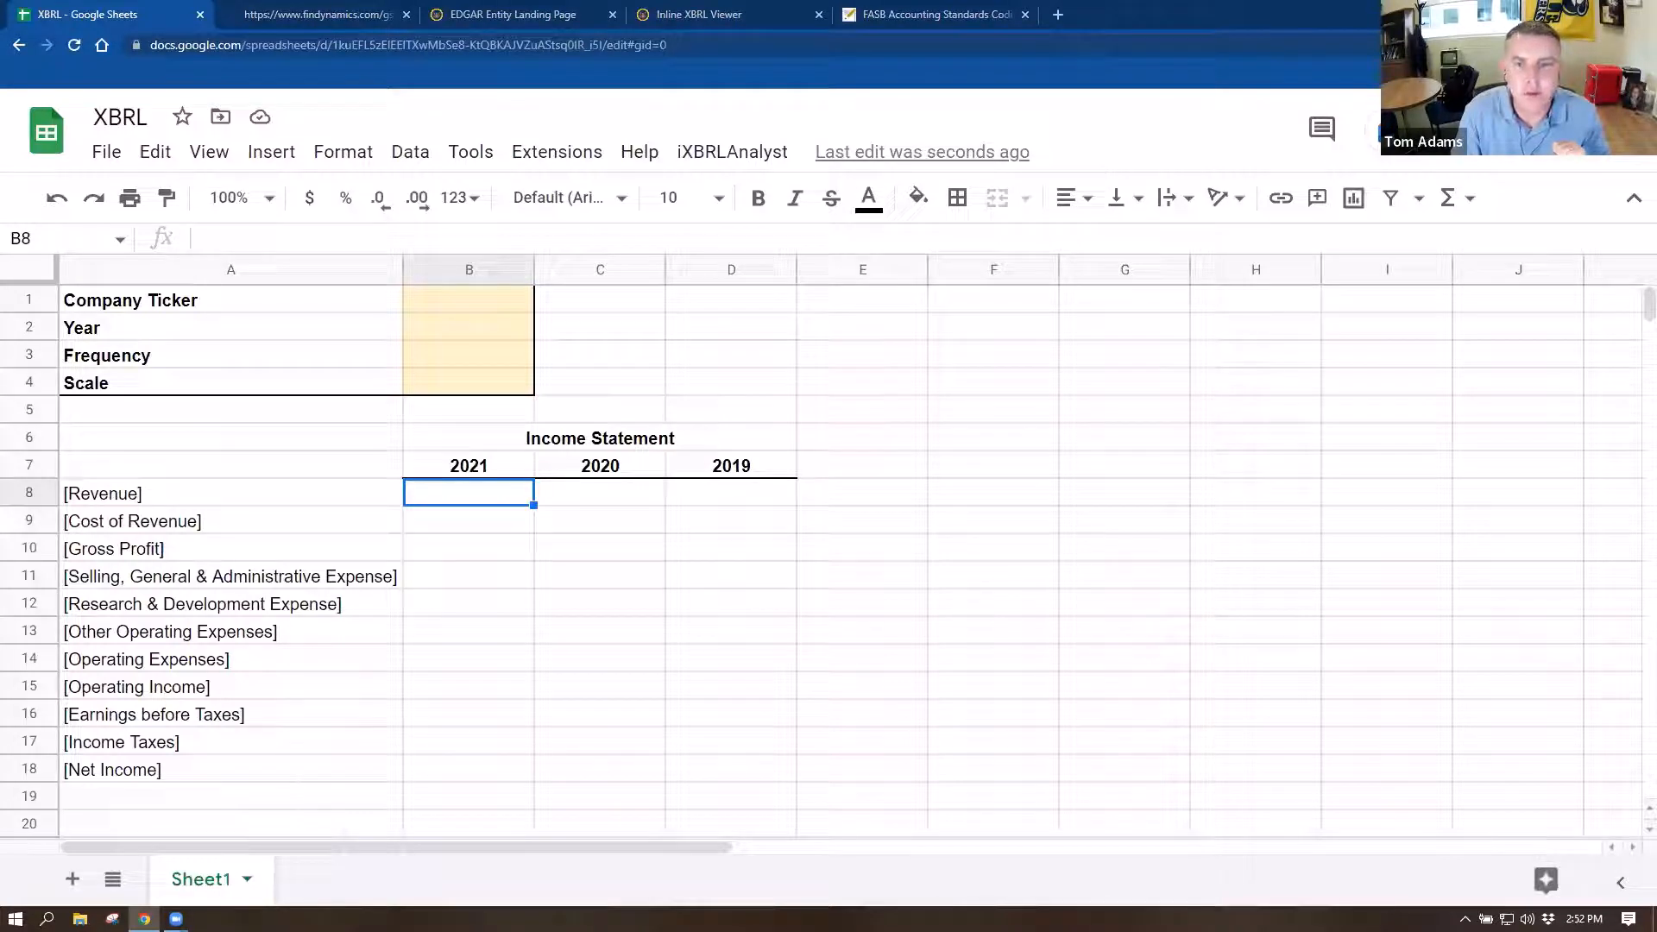
- Enter NKE as the company ticker in B1 and 2021 as the year in B2
click(415, 304)
text(NKE)
key(Return)
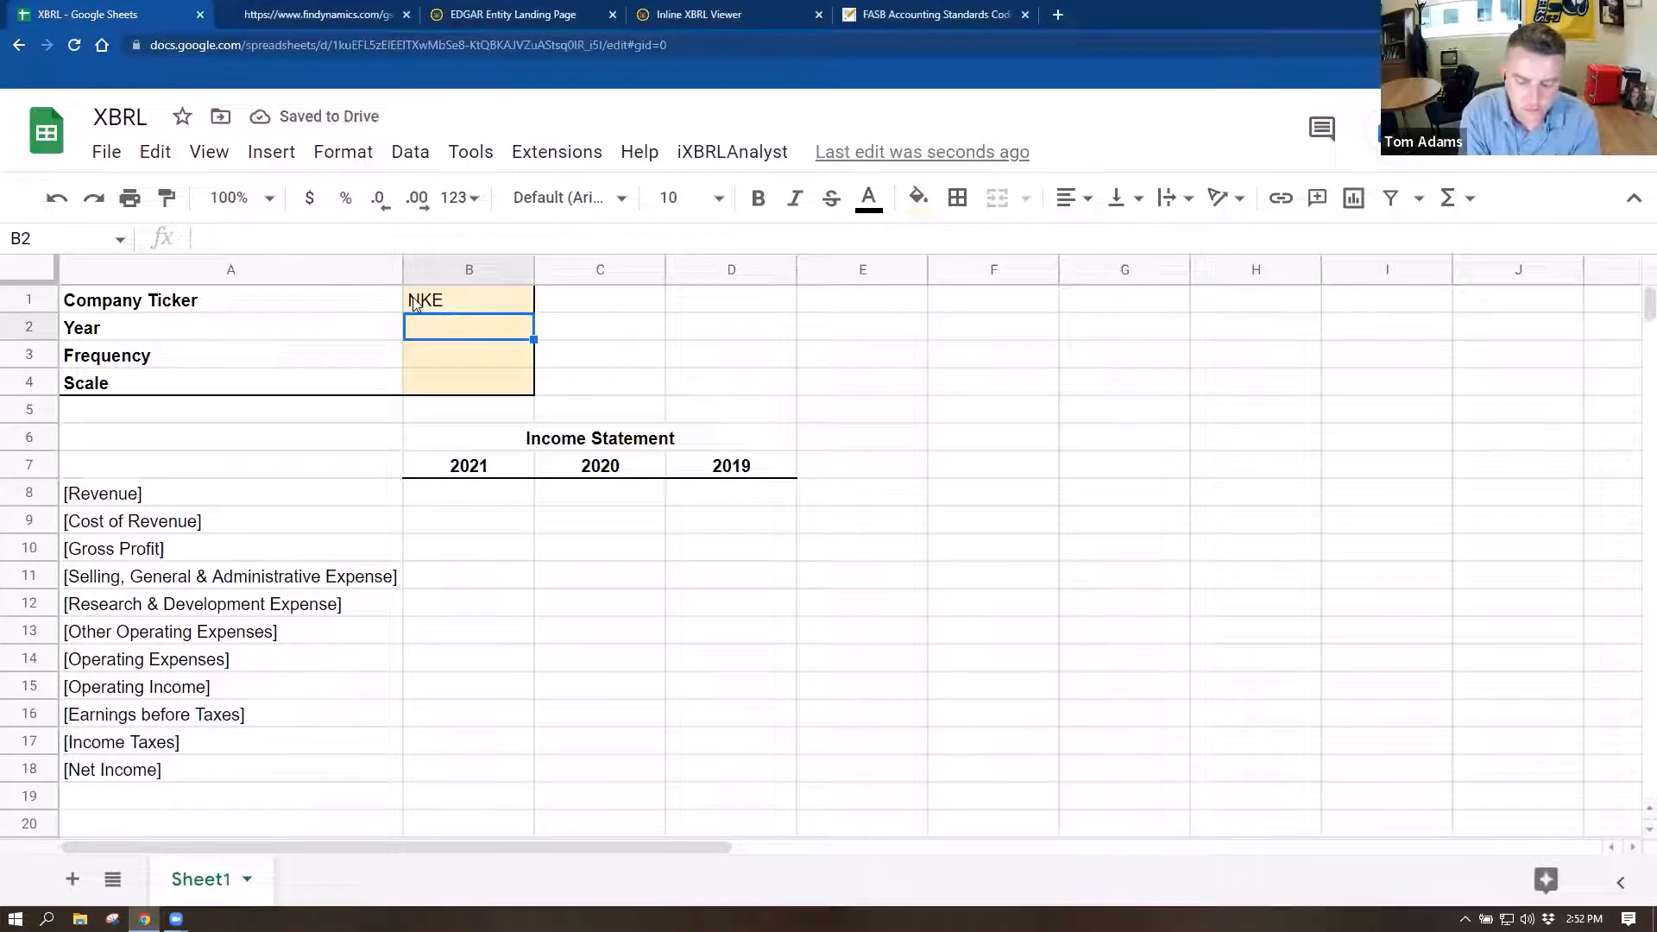
text(2021)
key(Return)
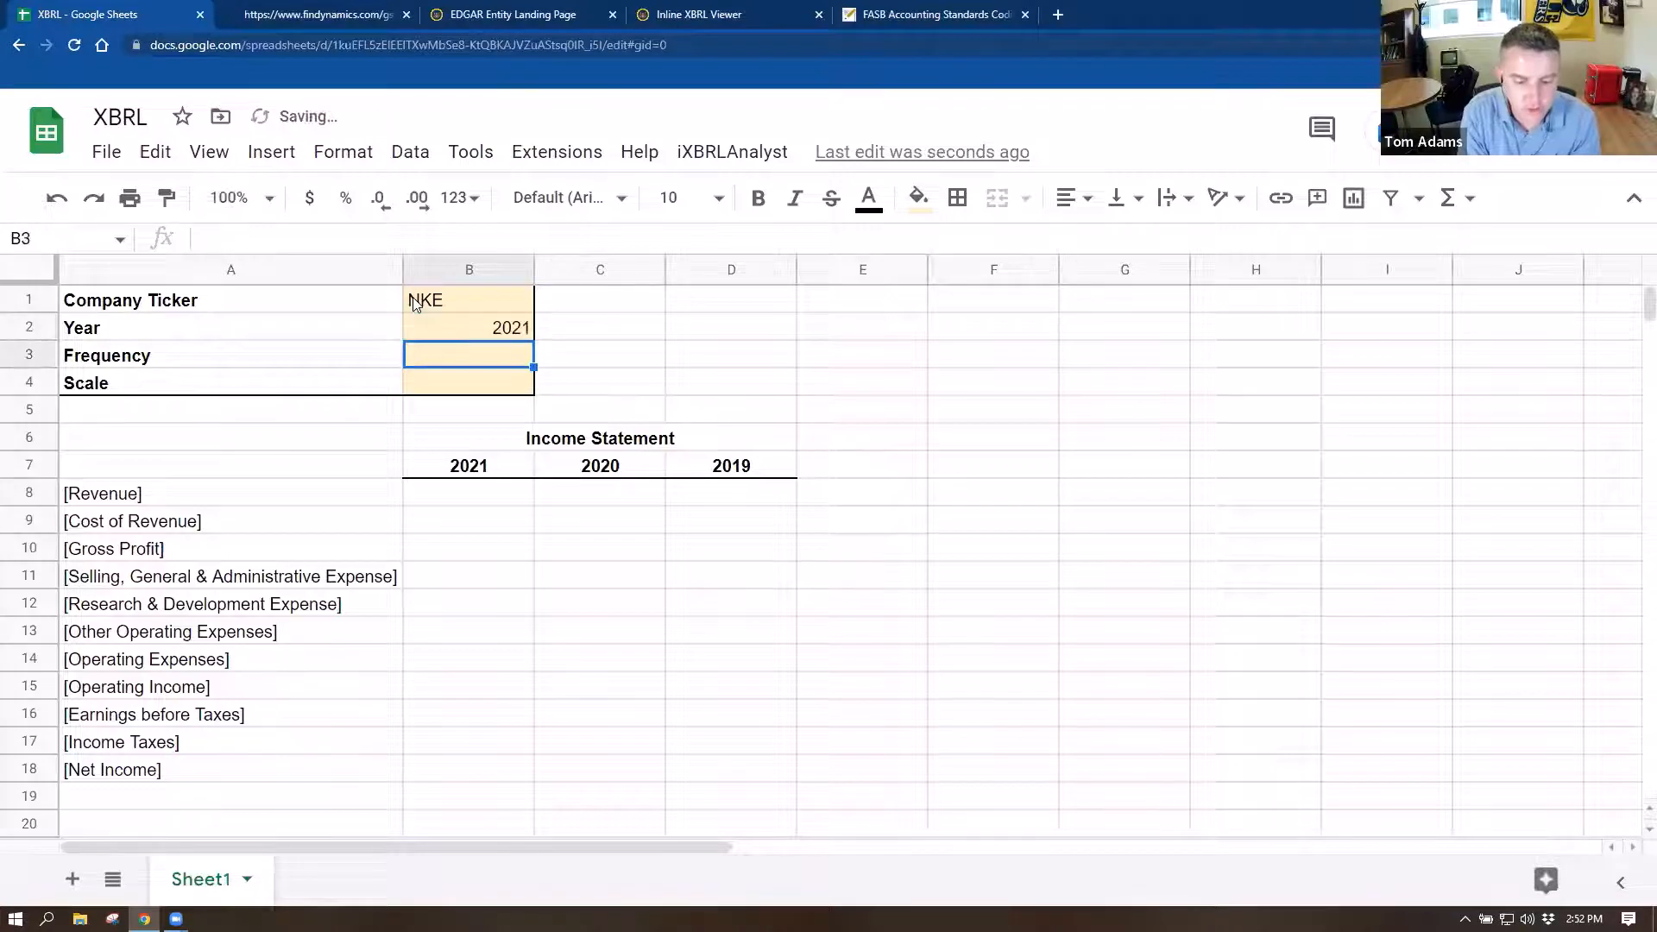
- Link the first year heading in B7 to the Year input with the formula =B2
key(Down)
key(Down)
key(Down)
key(Down)
text(=)
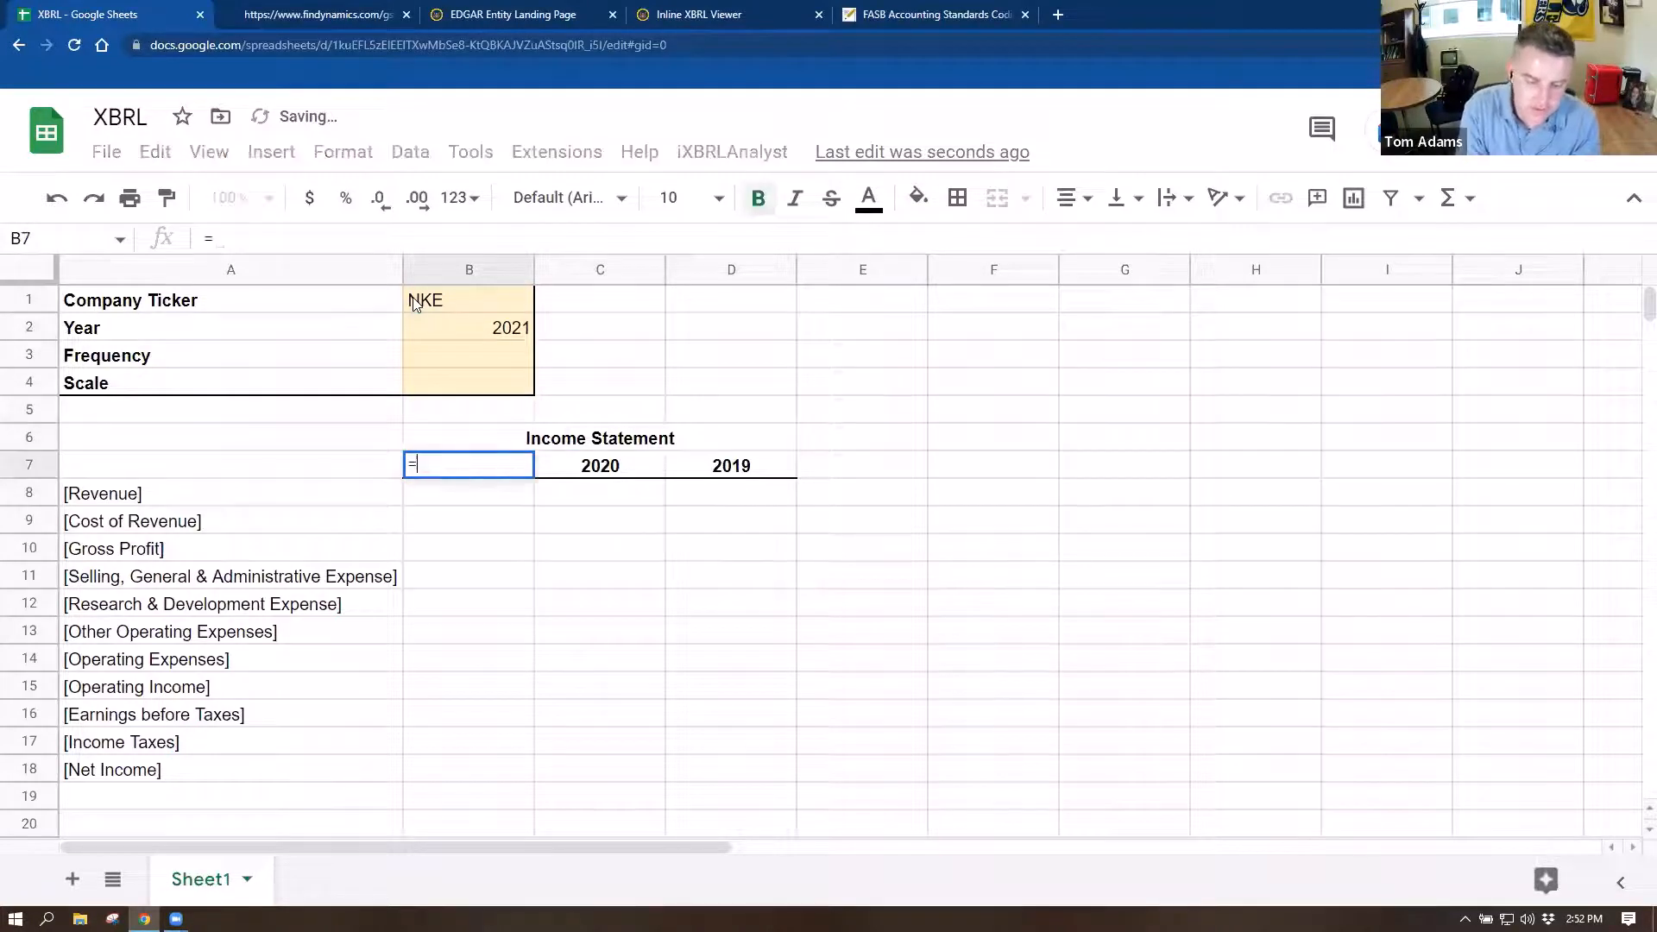
key(Up)
key(Up)
key(Up)
key(Up)
key(Up)
key(Return)
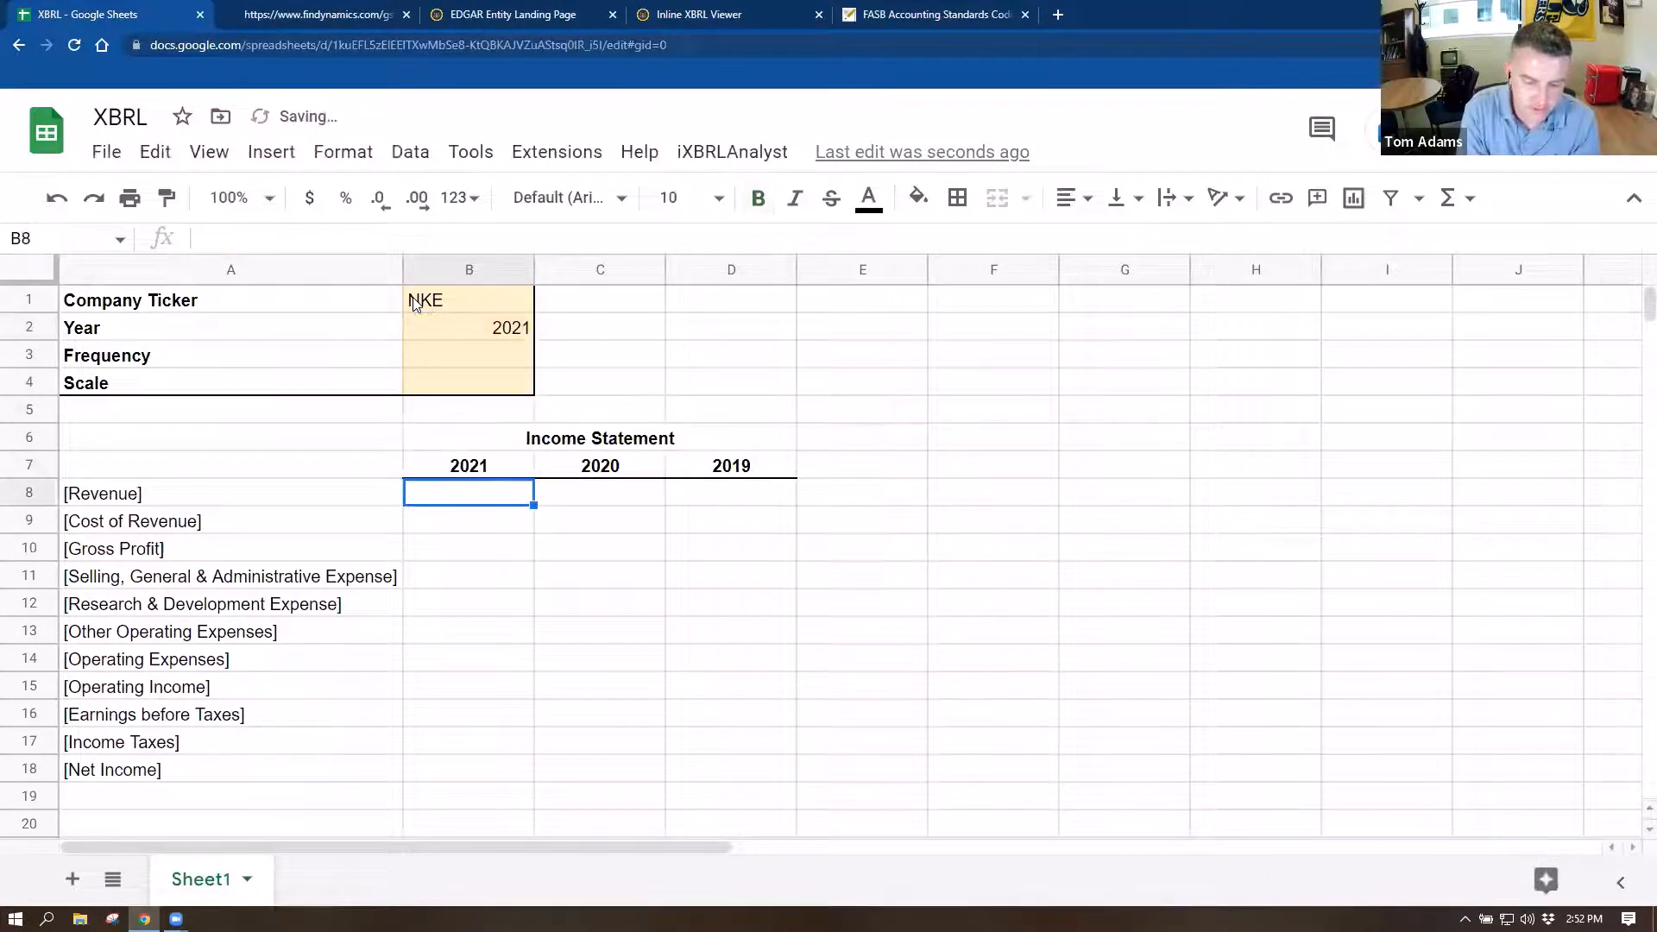
- Replace the second year heading in C7 with the formula =B7-1
key(Up)
key(Right)
text(=)
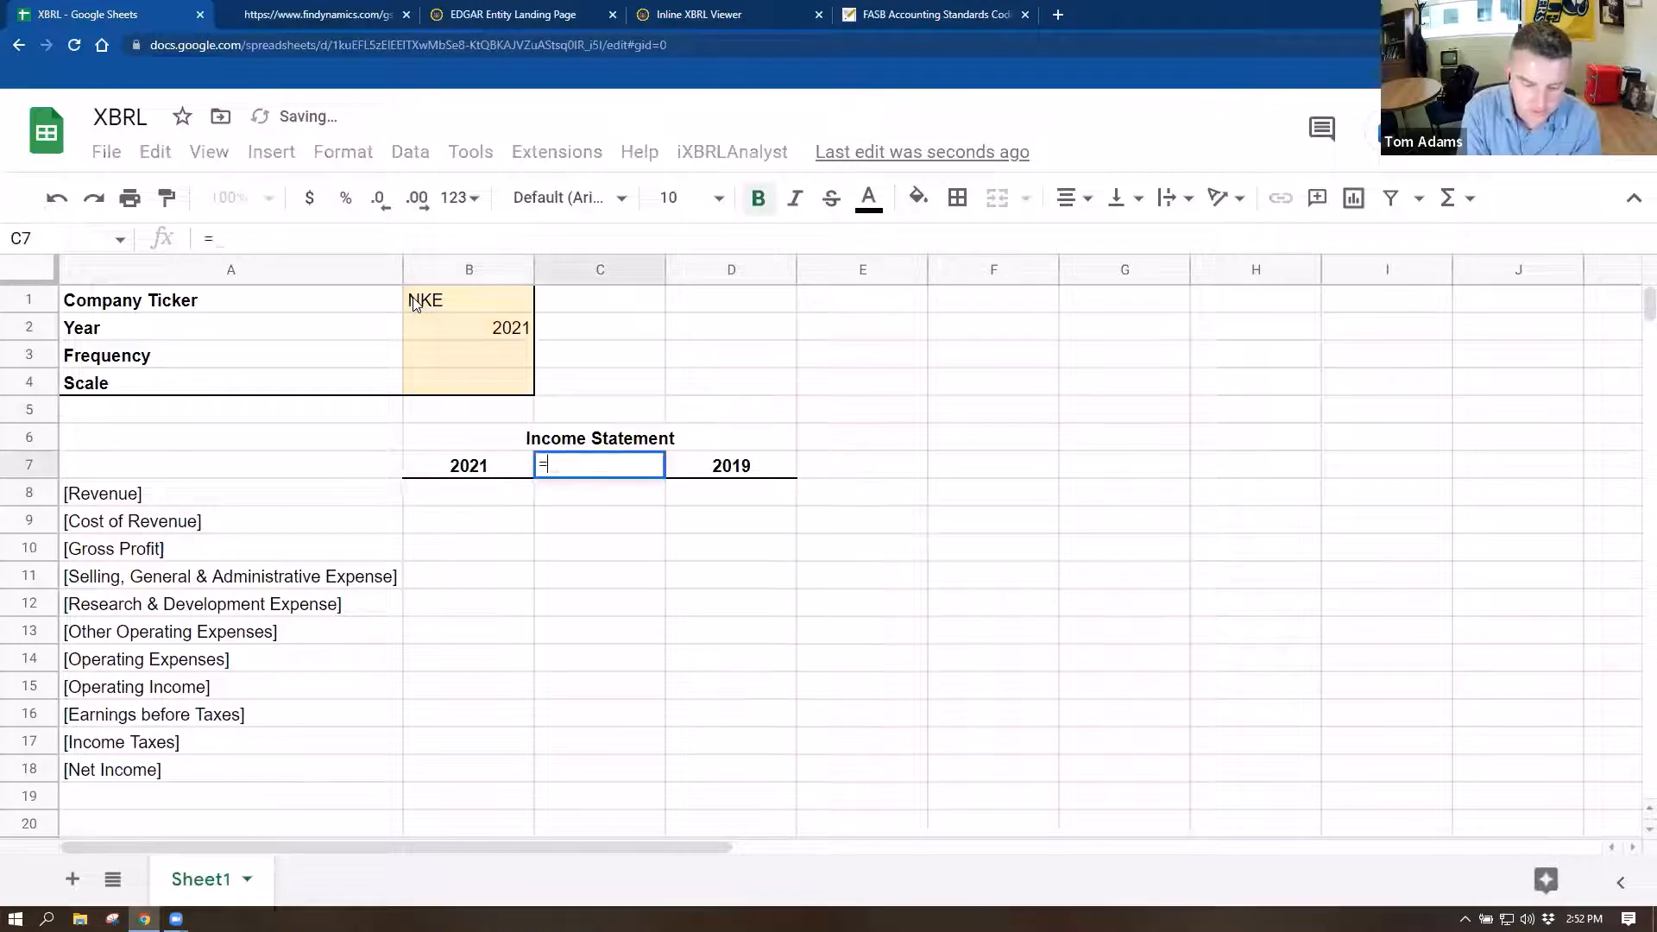
key(Left)
text(-)
key(Left)
key(BackSpace)
key(BackSpace)
text(1)
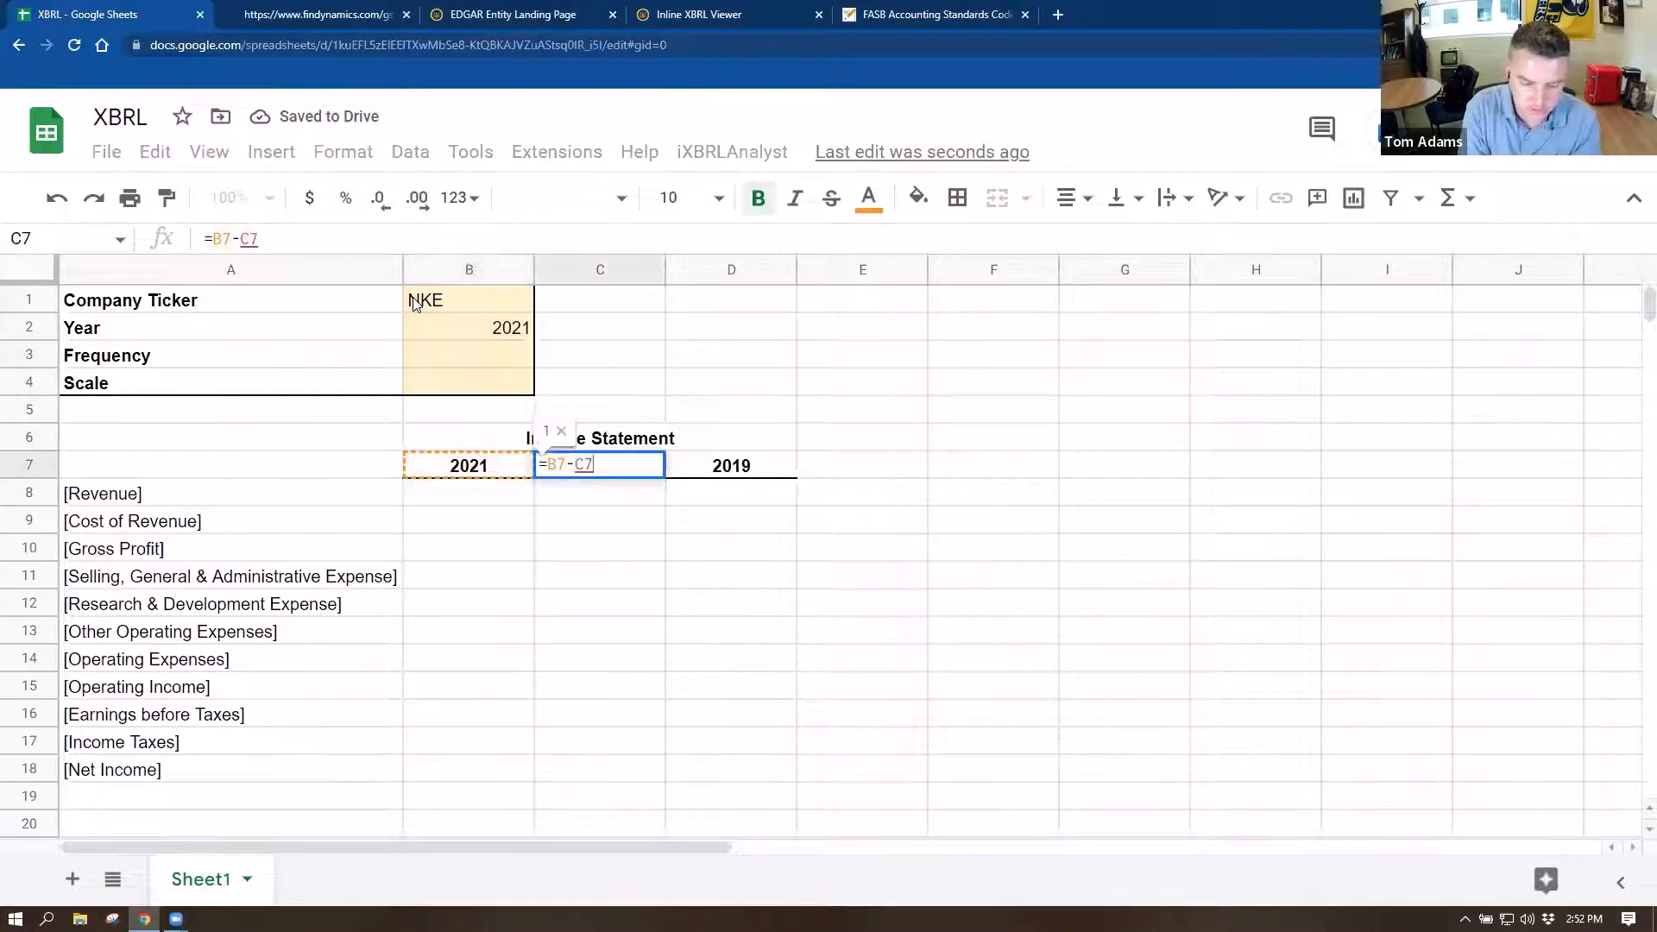
key(Tab)
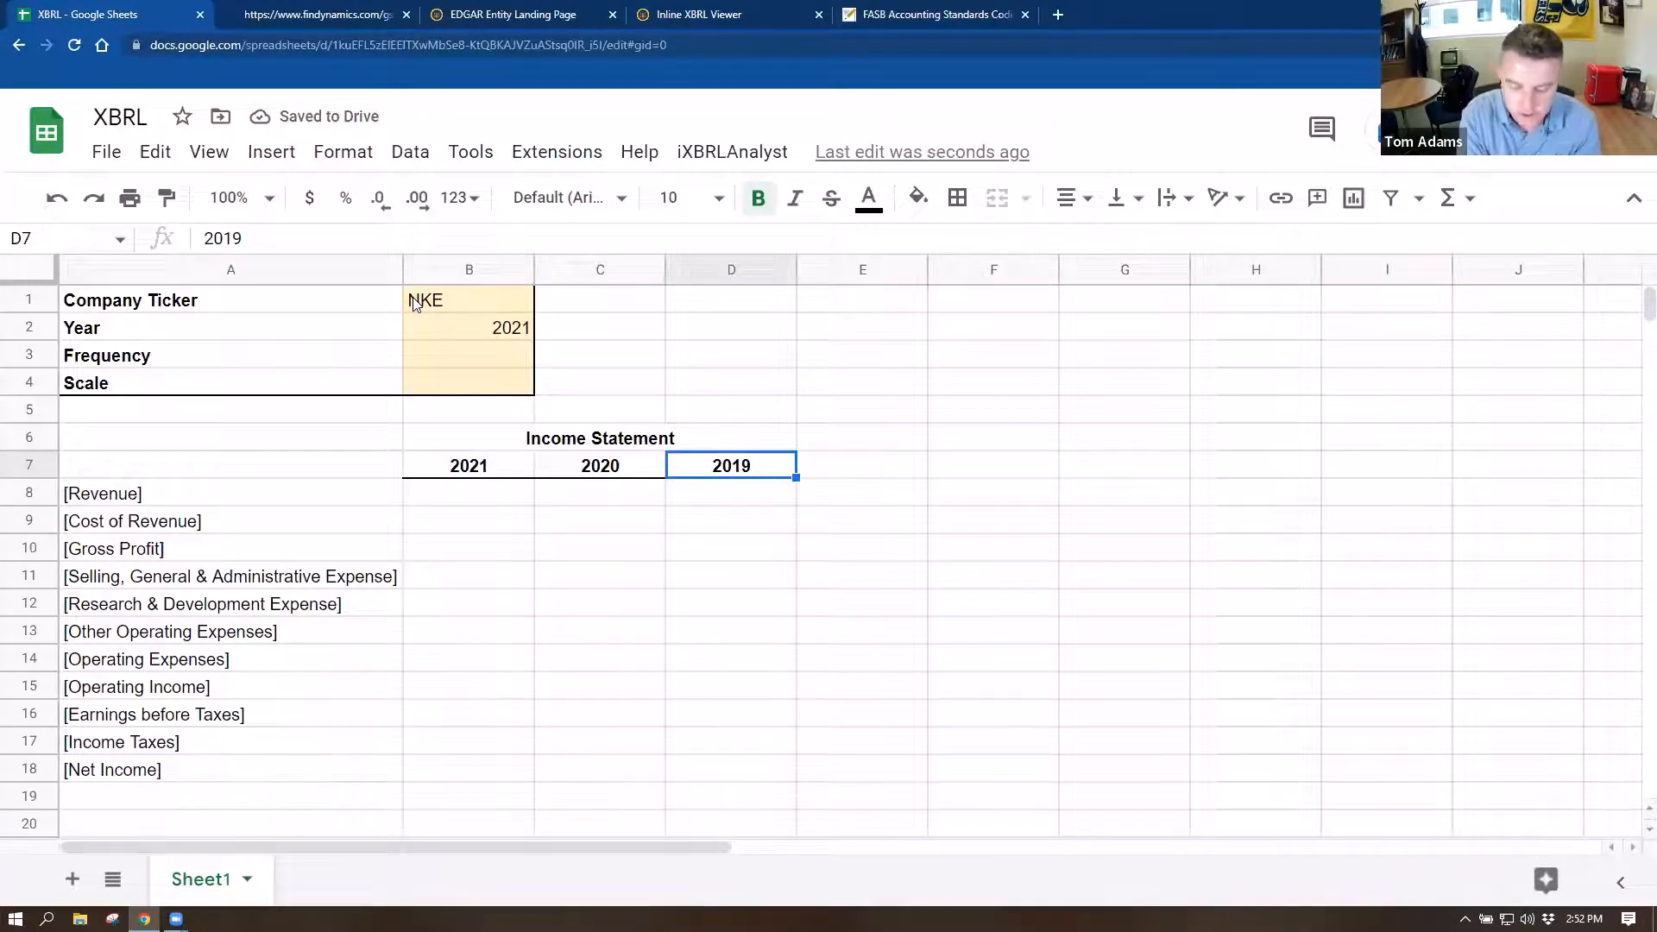
- Replace the third year heading in D7 with the formula =C7-1
text(=)
key(Left)
text(-1)
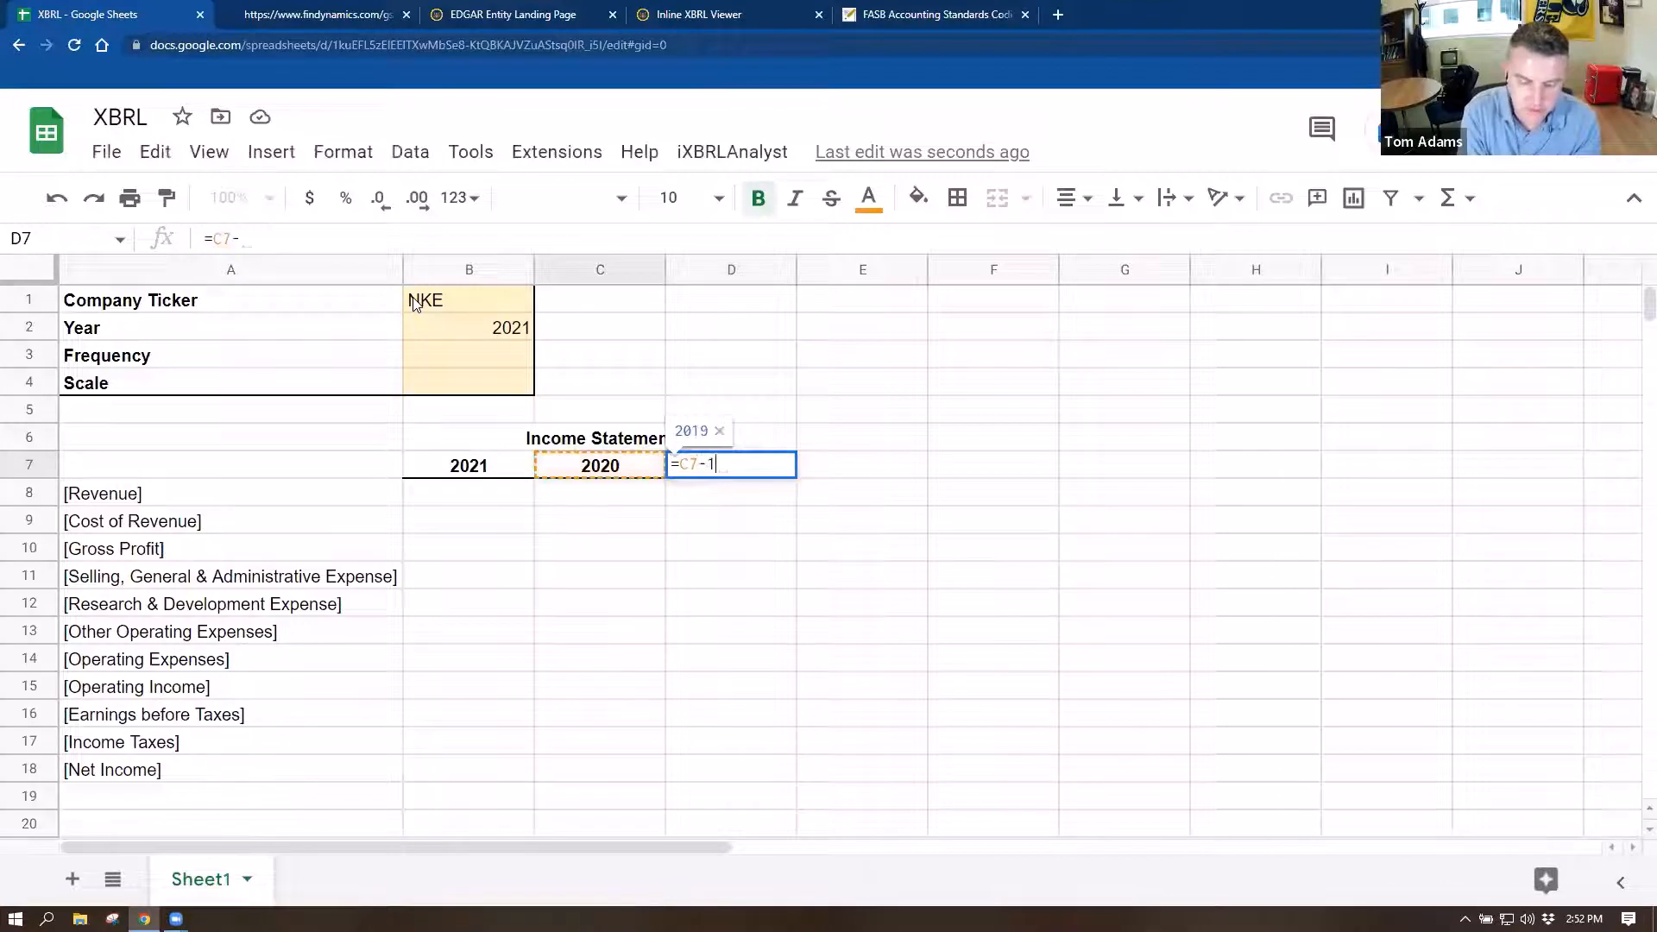
key(Return)
key(Left)
key(Left)
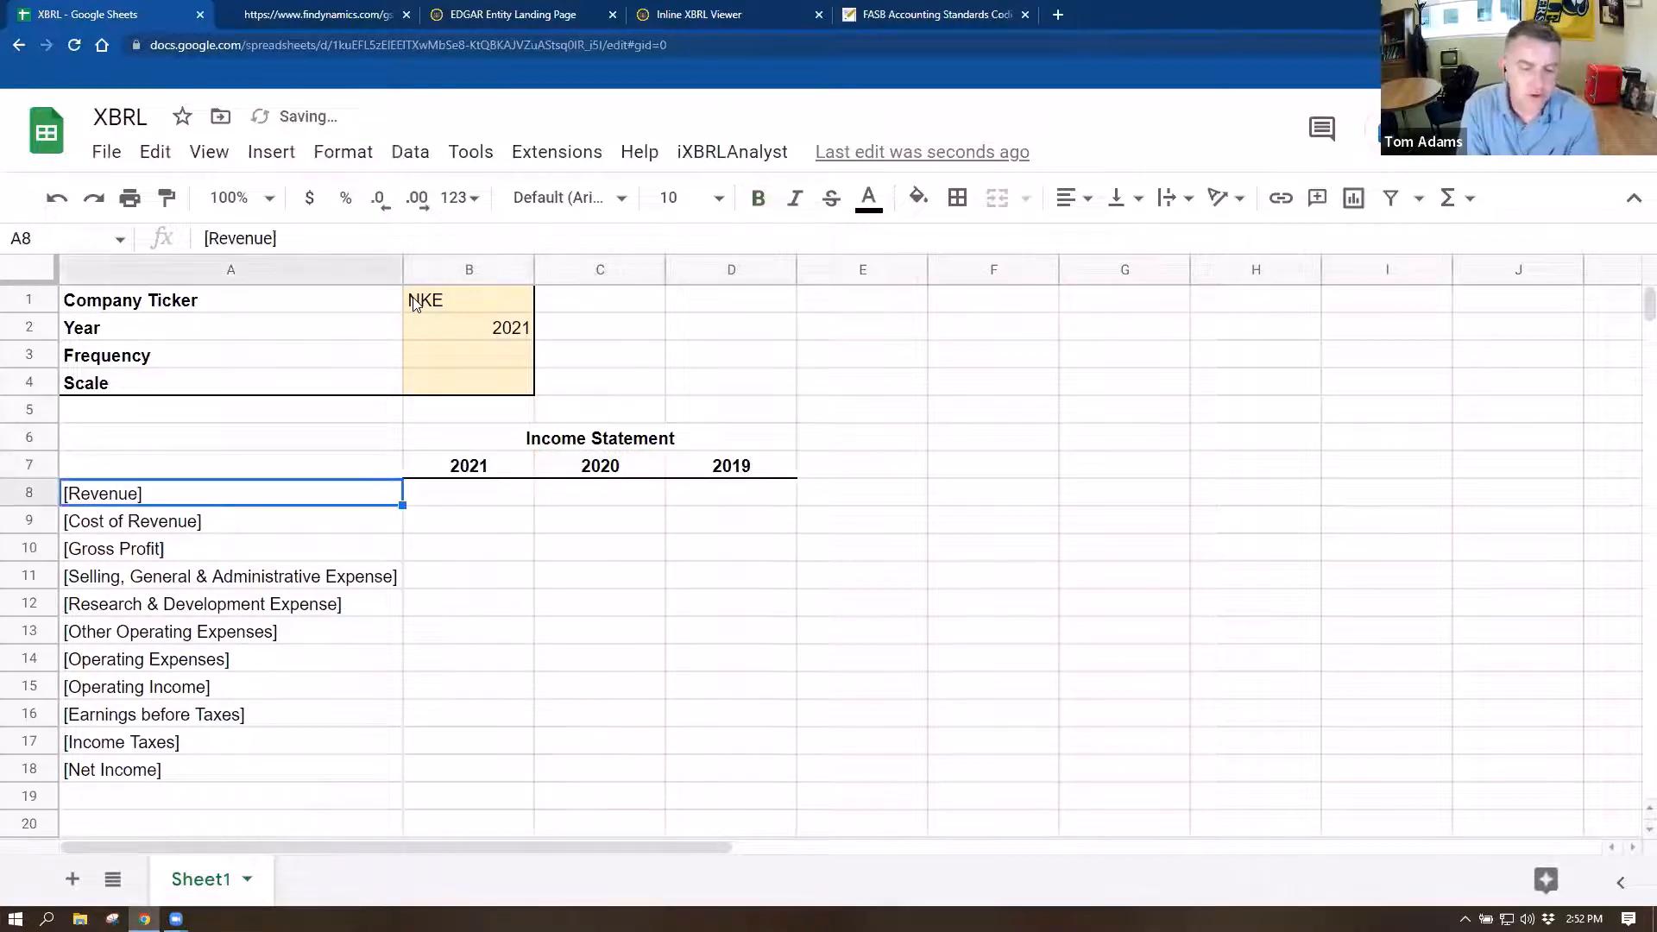
- Enter Y as the frequency in B3 and 1,000,000 as the scale in B4
key(Right)
key(Down)
key(Up)
key(Up)
key(Up)
key(Up)
key(Up)
key(Up)
key(Up)
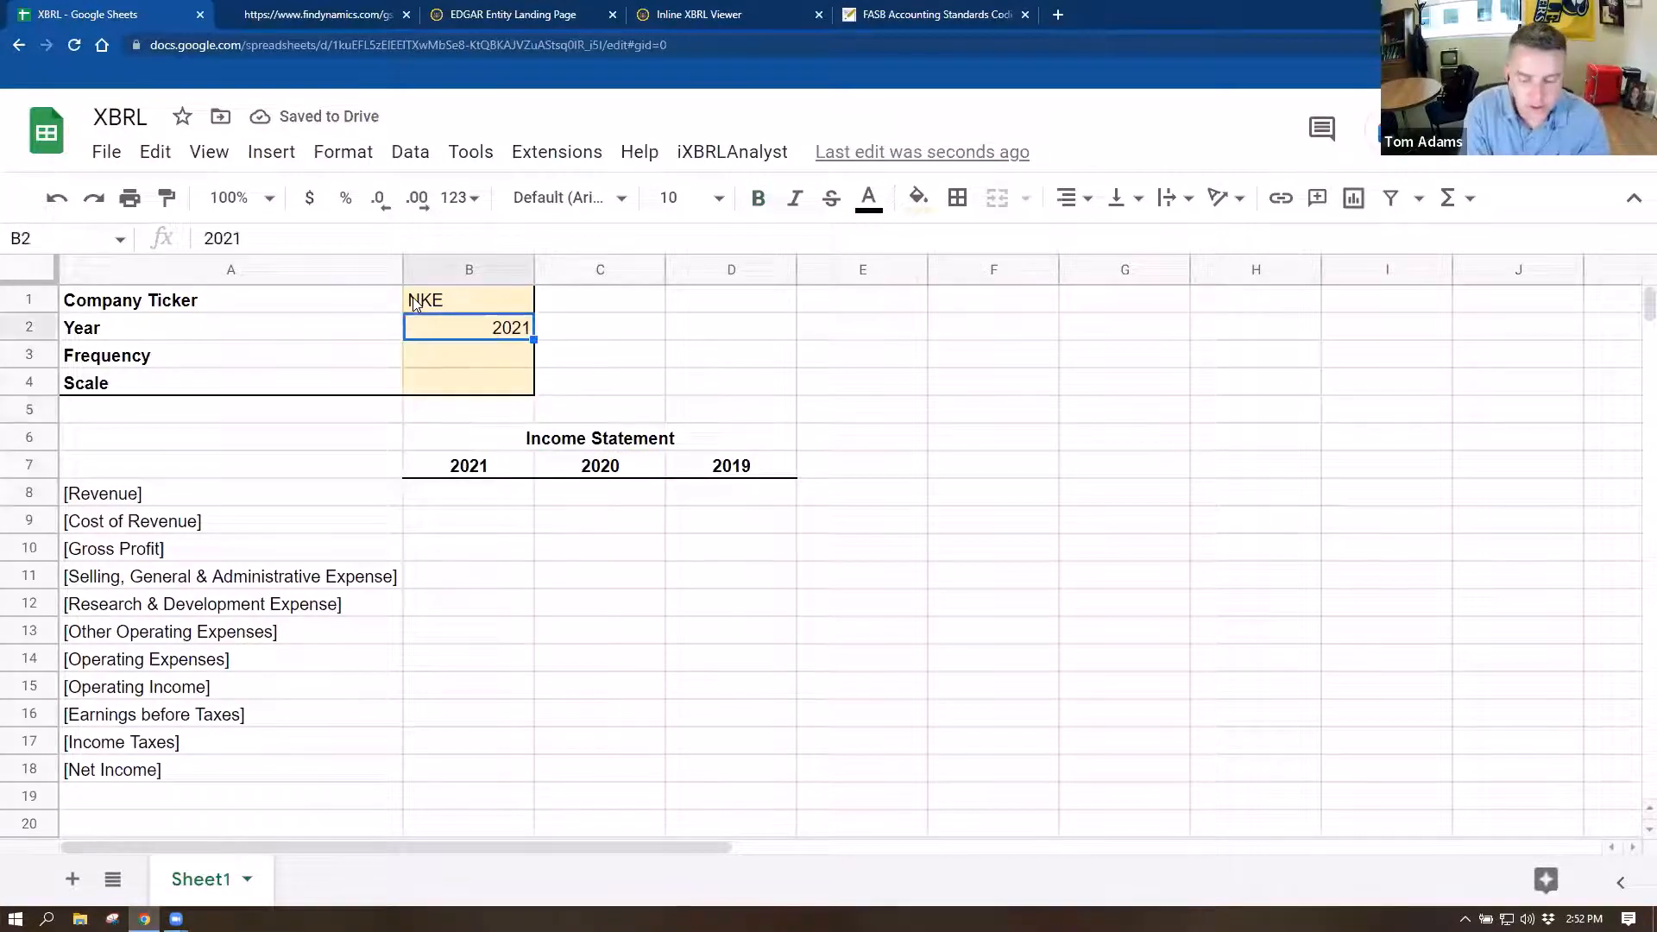
key(Down)
text(Y)
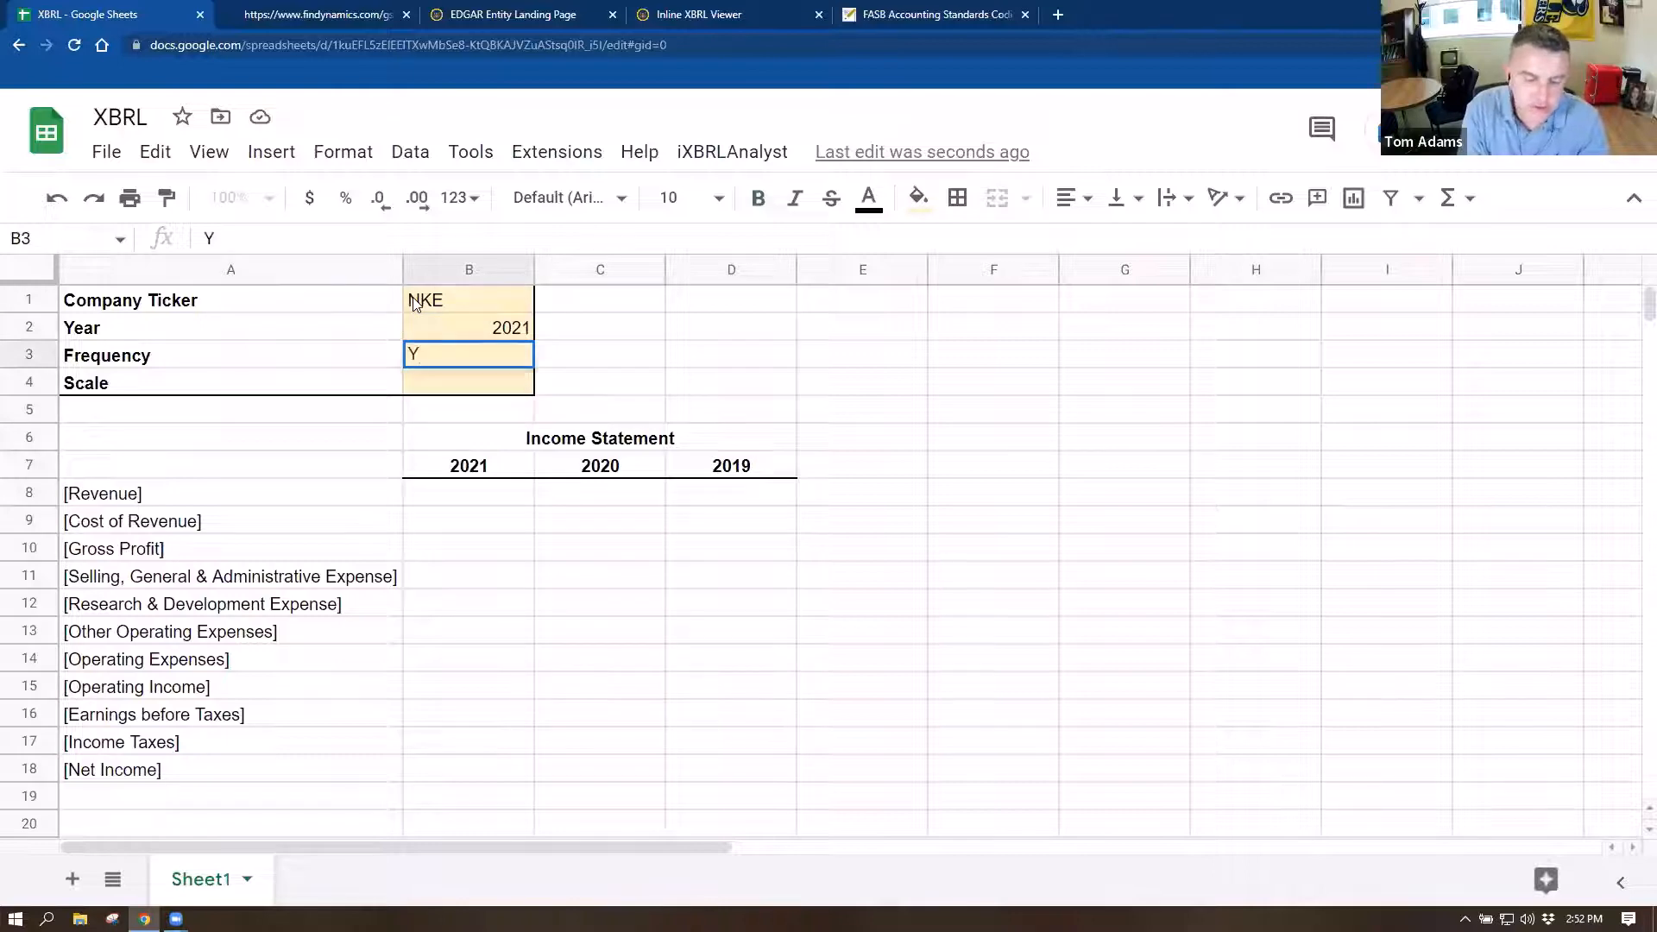
key(Return)
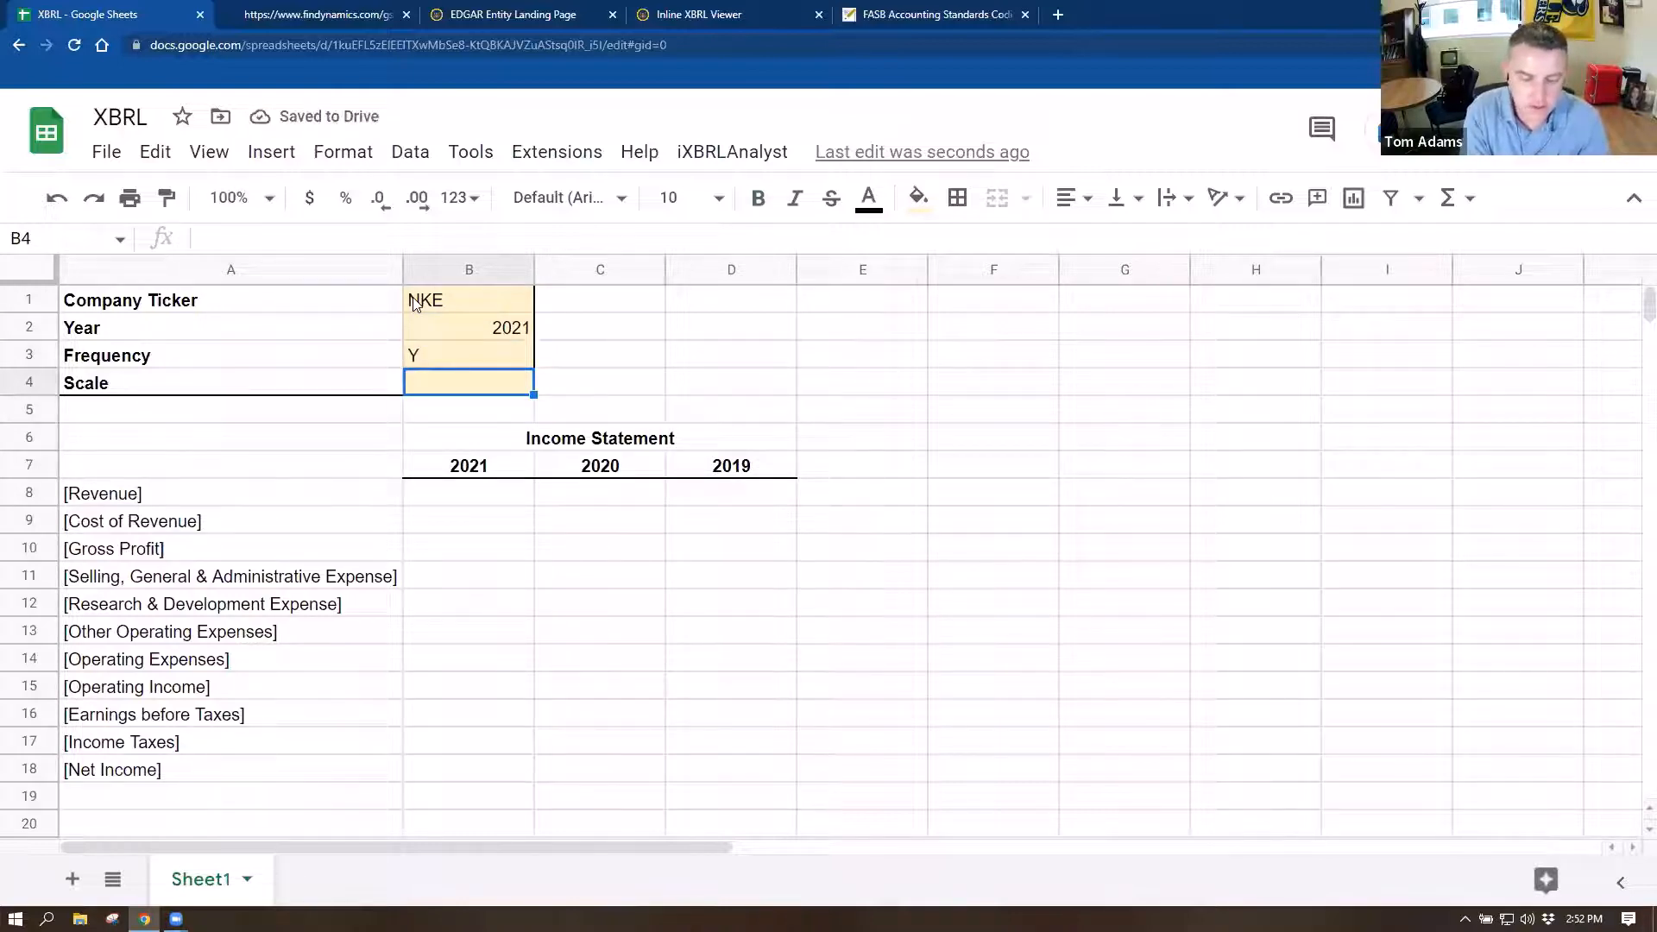
text(1,000,000)
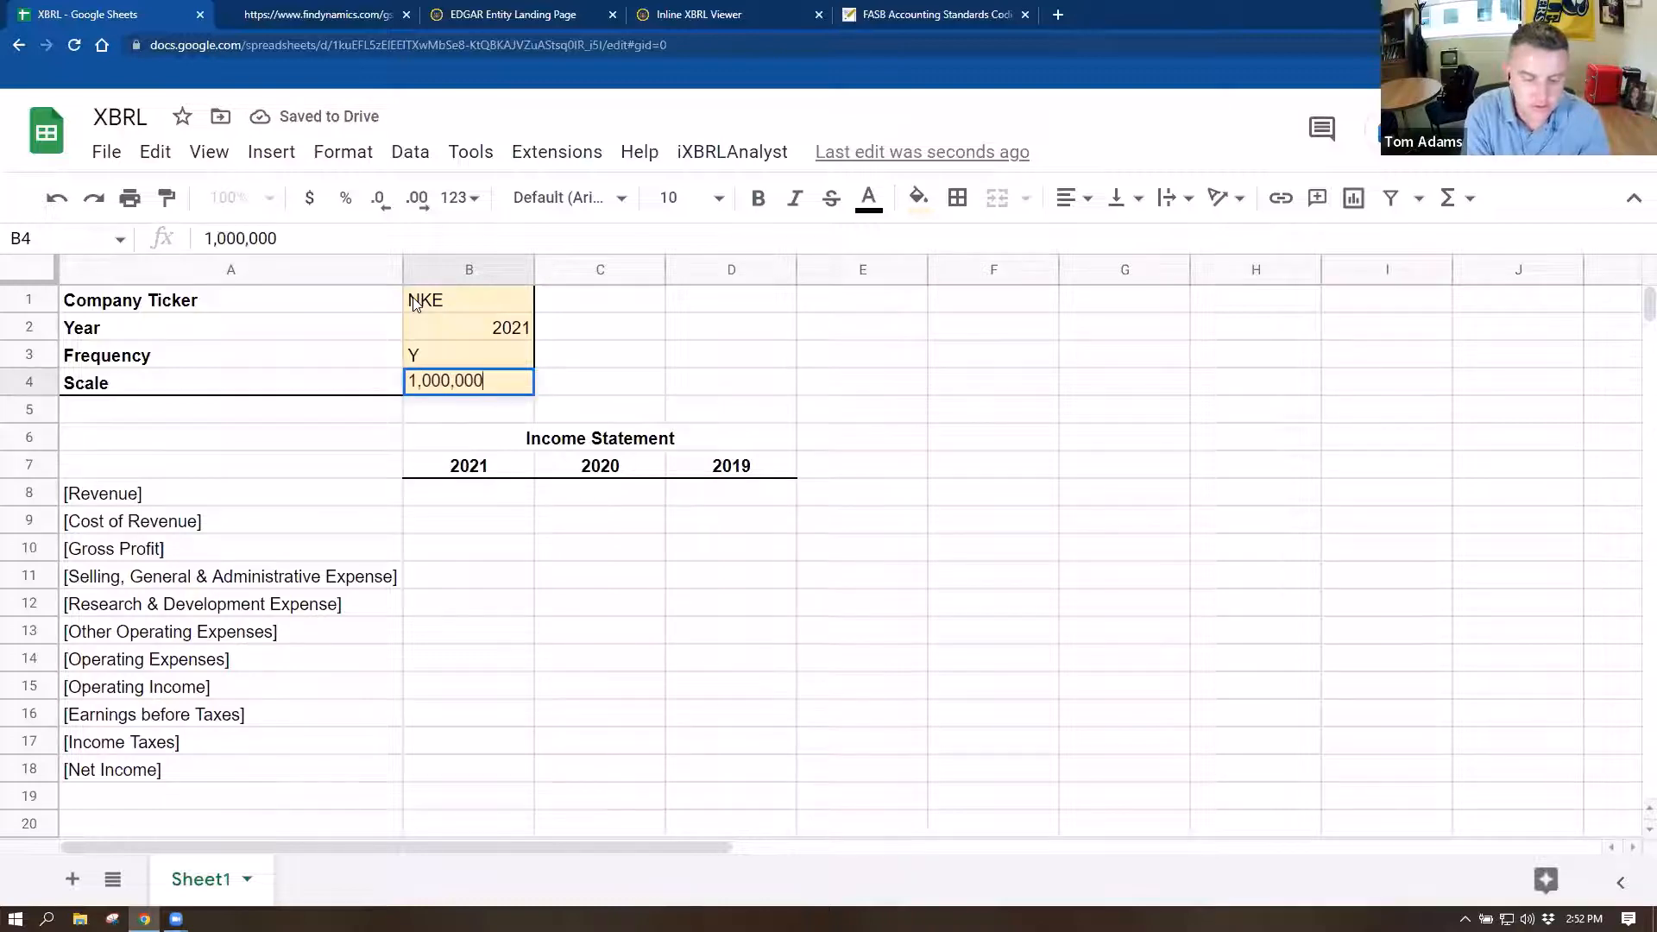
key(Return)
- Center the ticker, year, frequency and scale values in B1:B4
drag(489, 299, 496, 377)
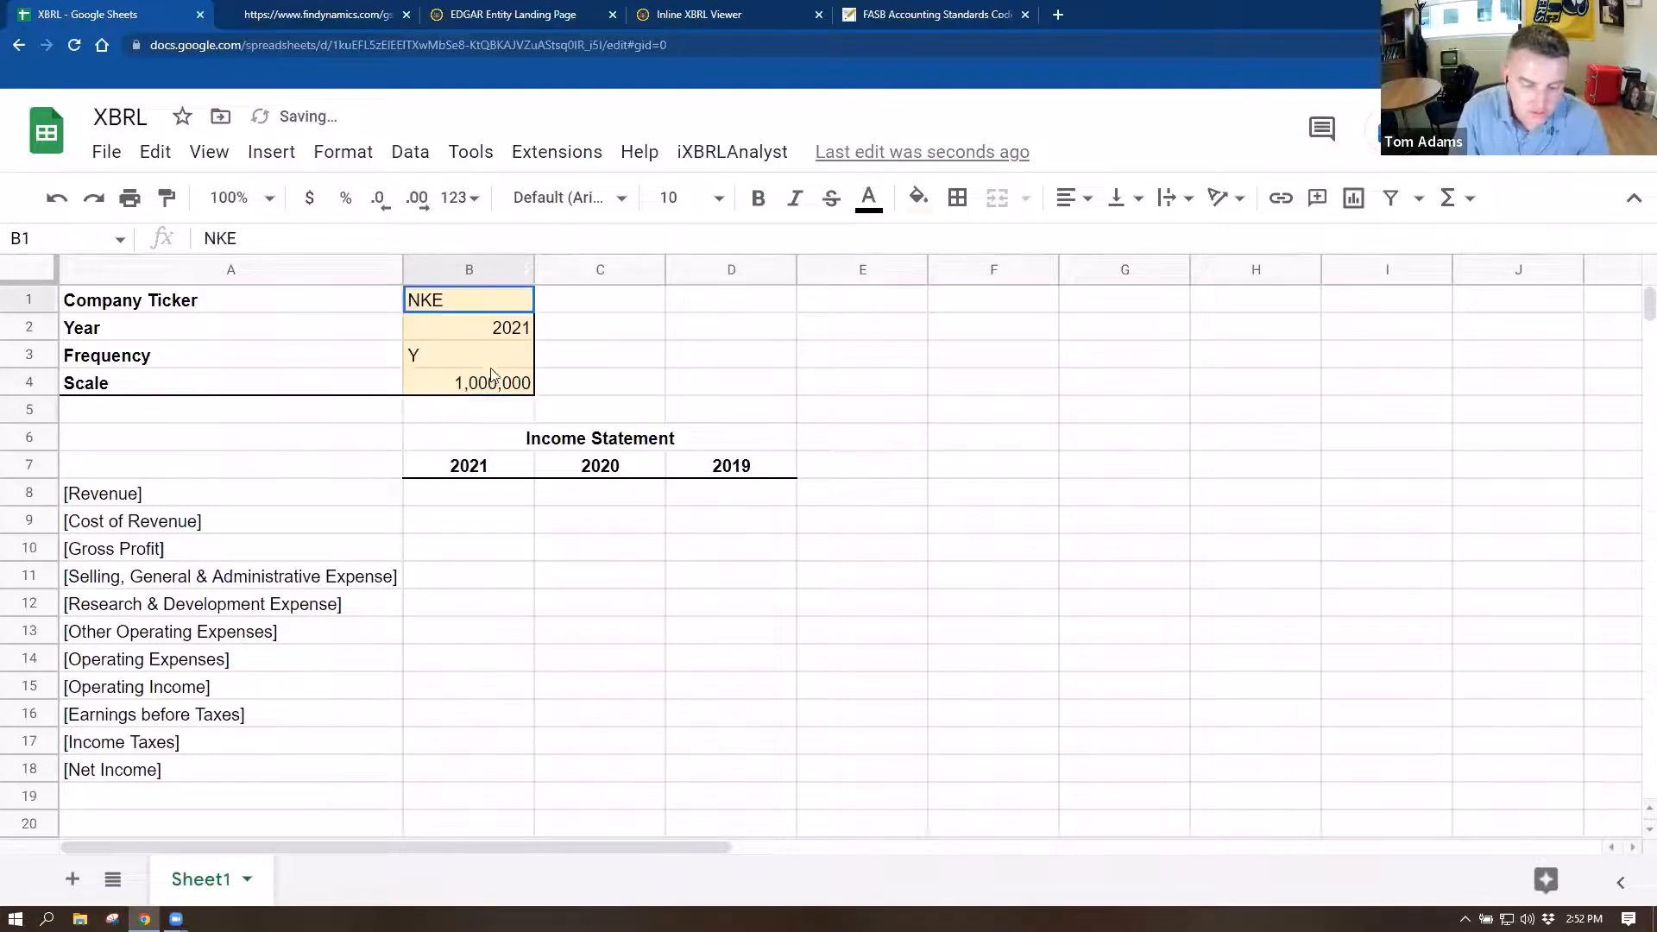
click(1071, 197)
click(1104, 246)
click(577, 603)
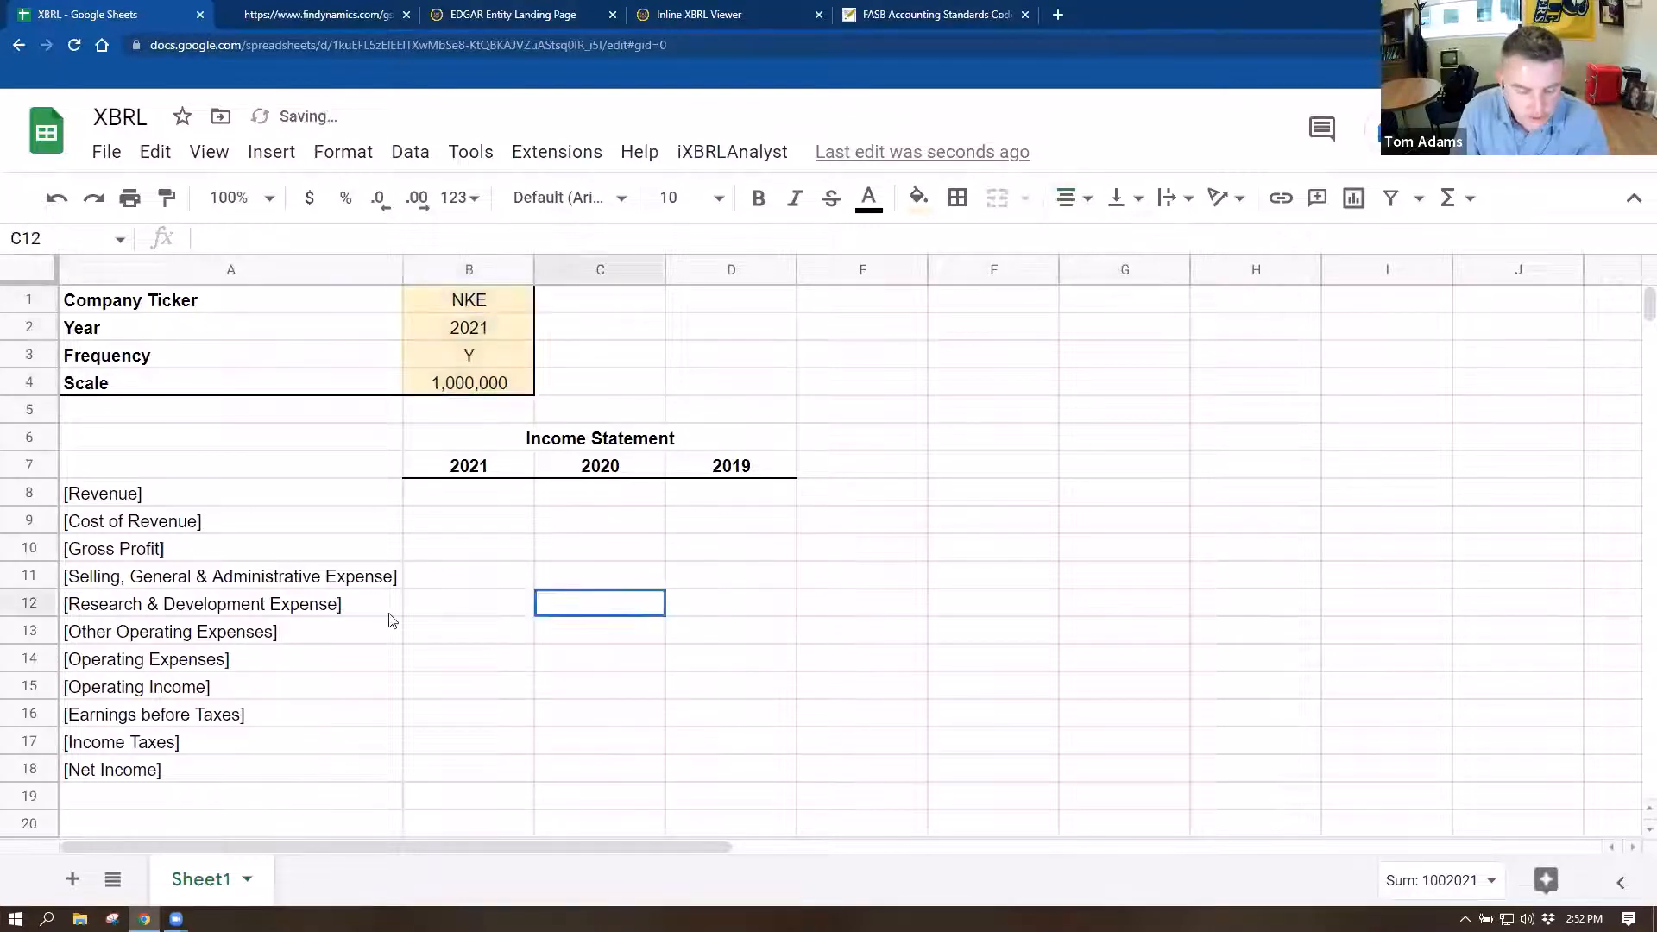
- Enlarge the spreadsheet page to 175% browser zoom, keeping B8 selected for the 2021 revenue
click(436, 496)
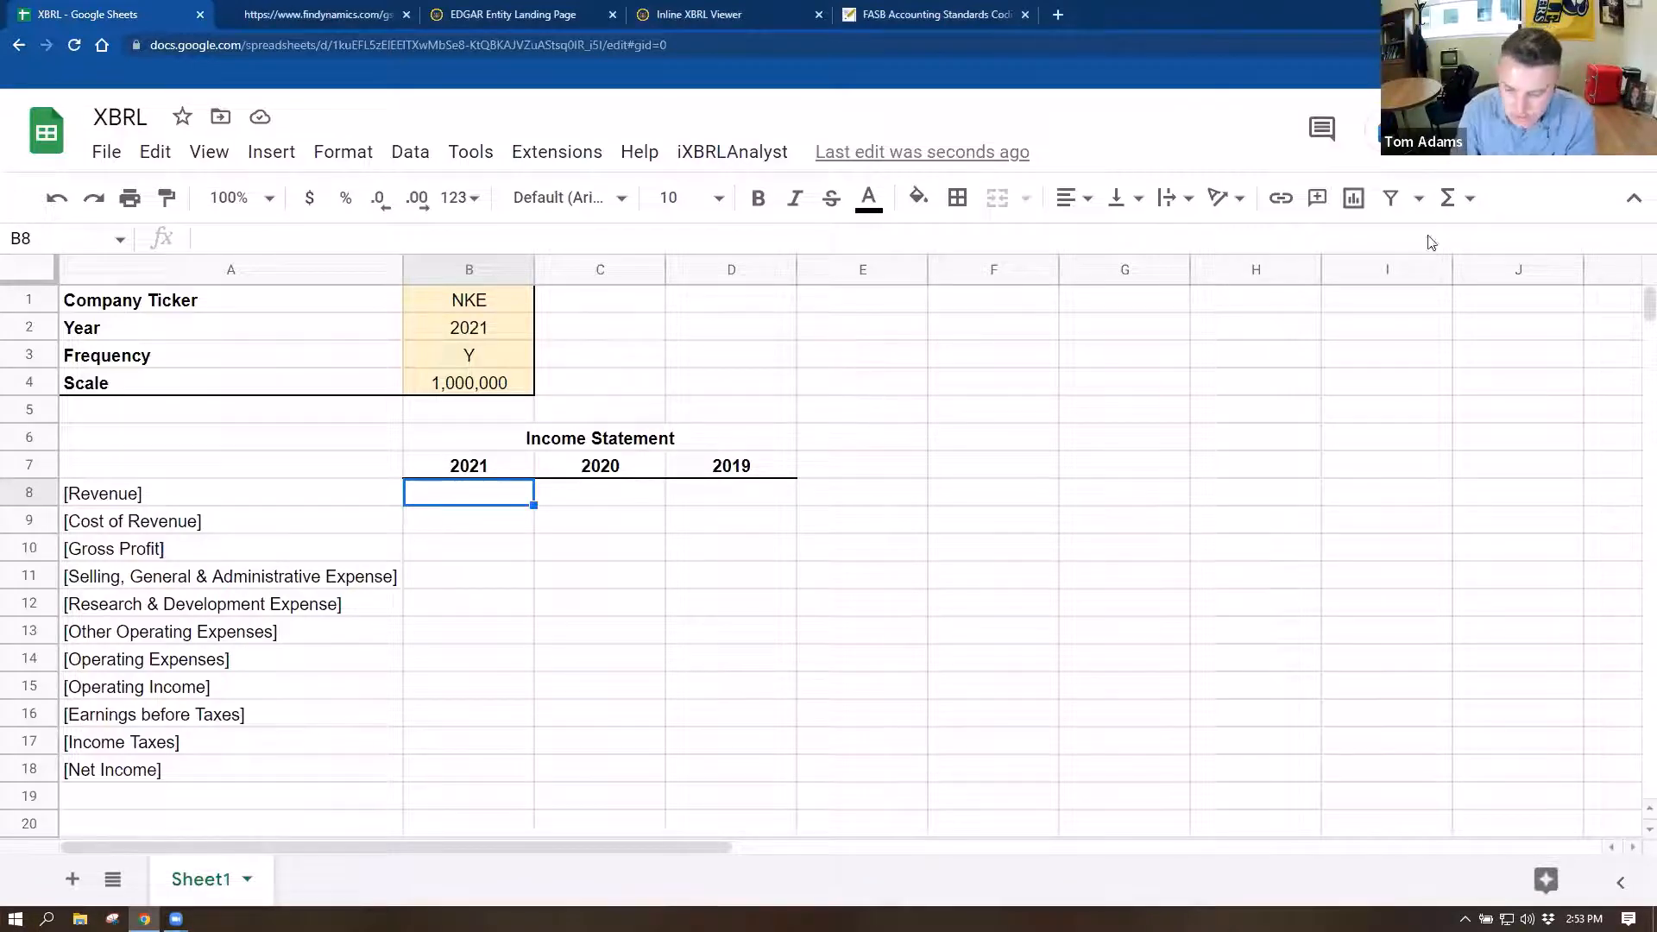
click(1642, 45)
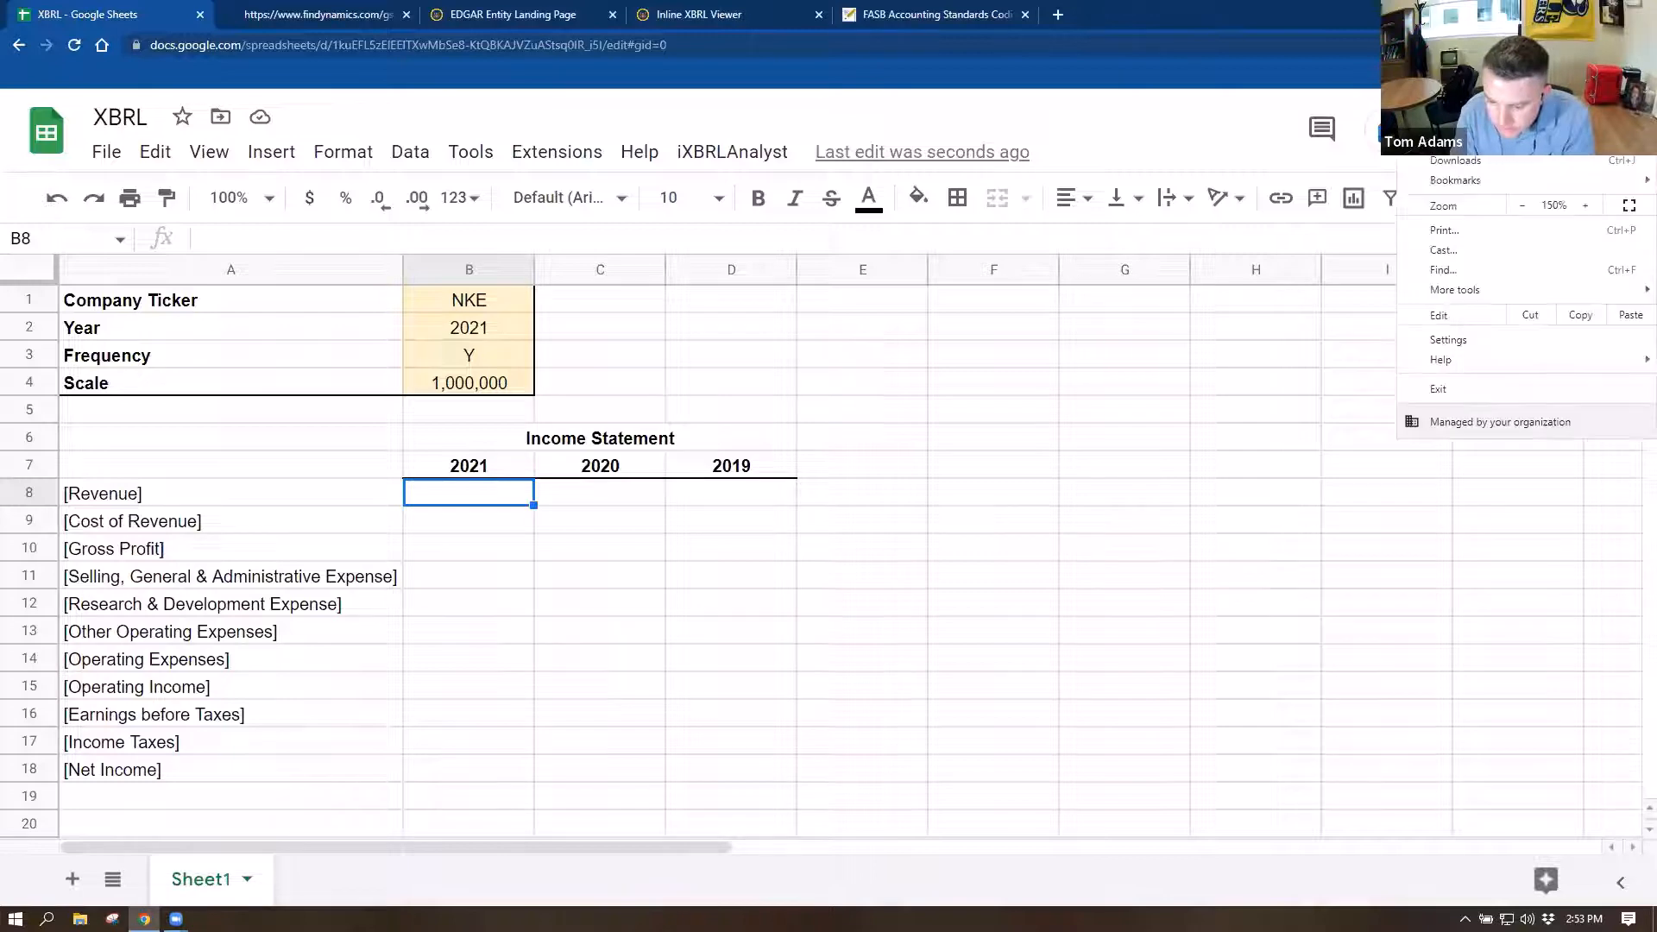
click(1585, 209)
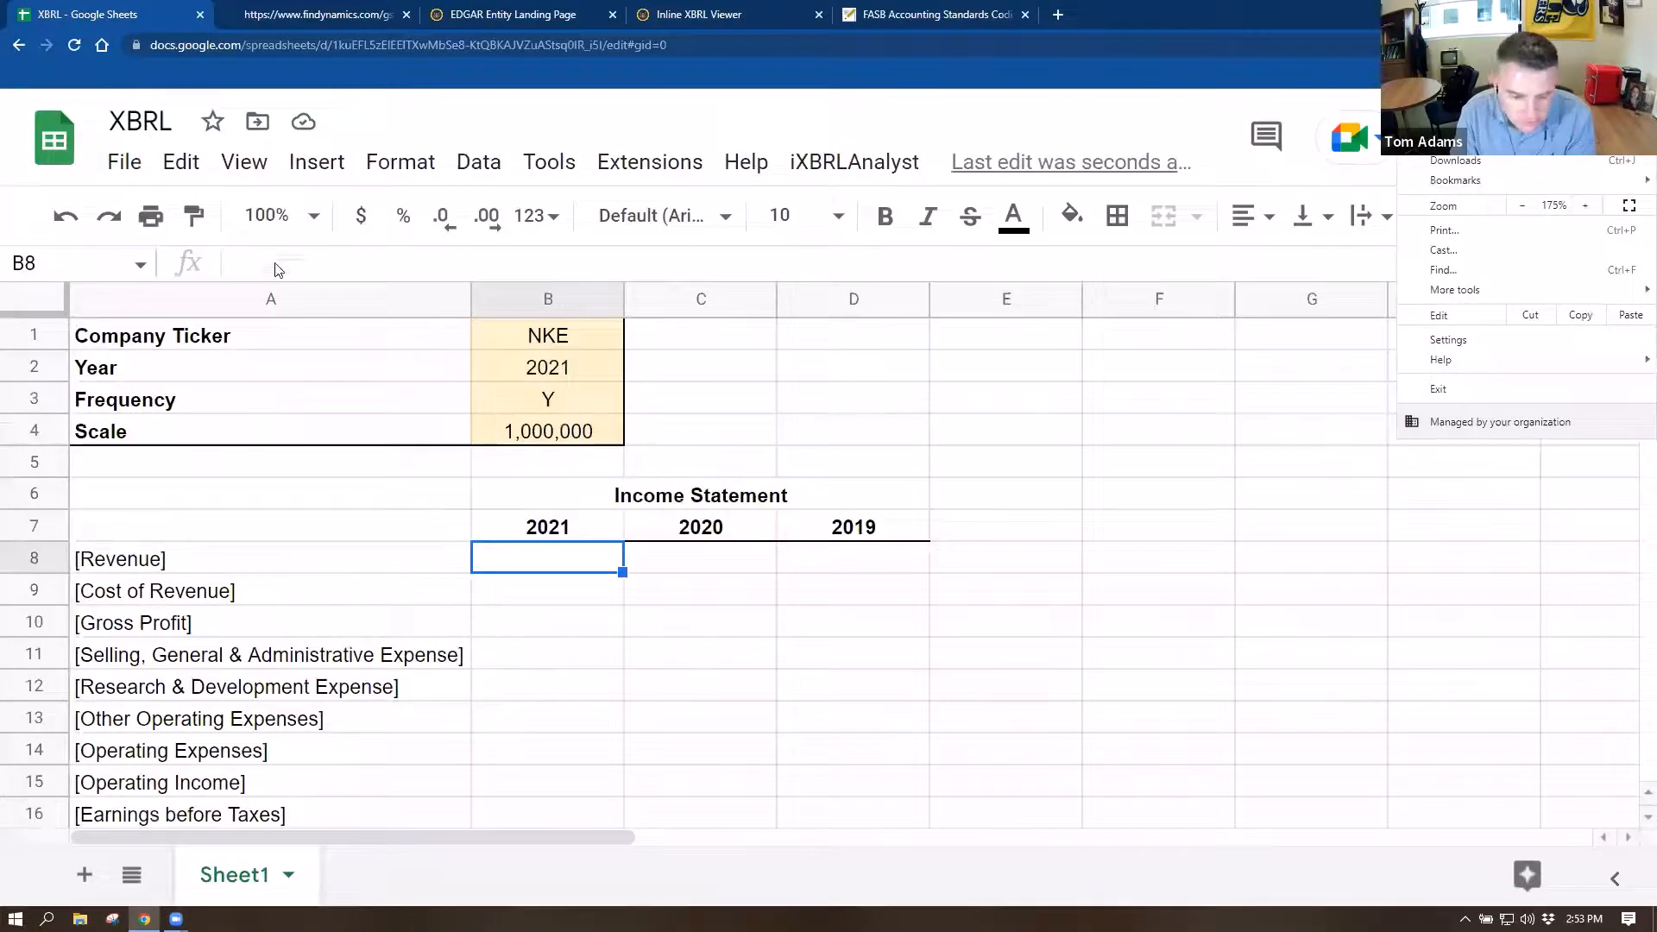
click(610, 604)
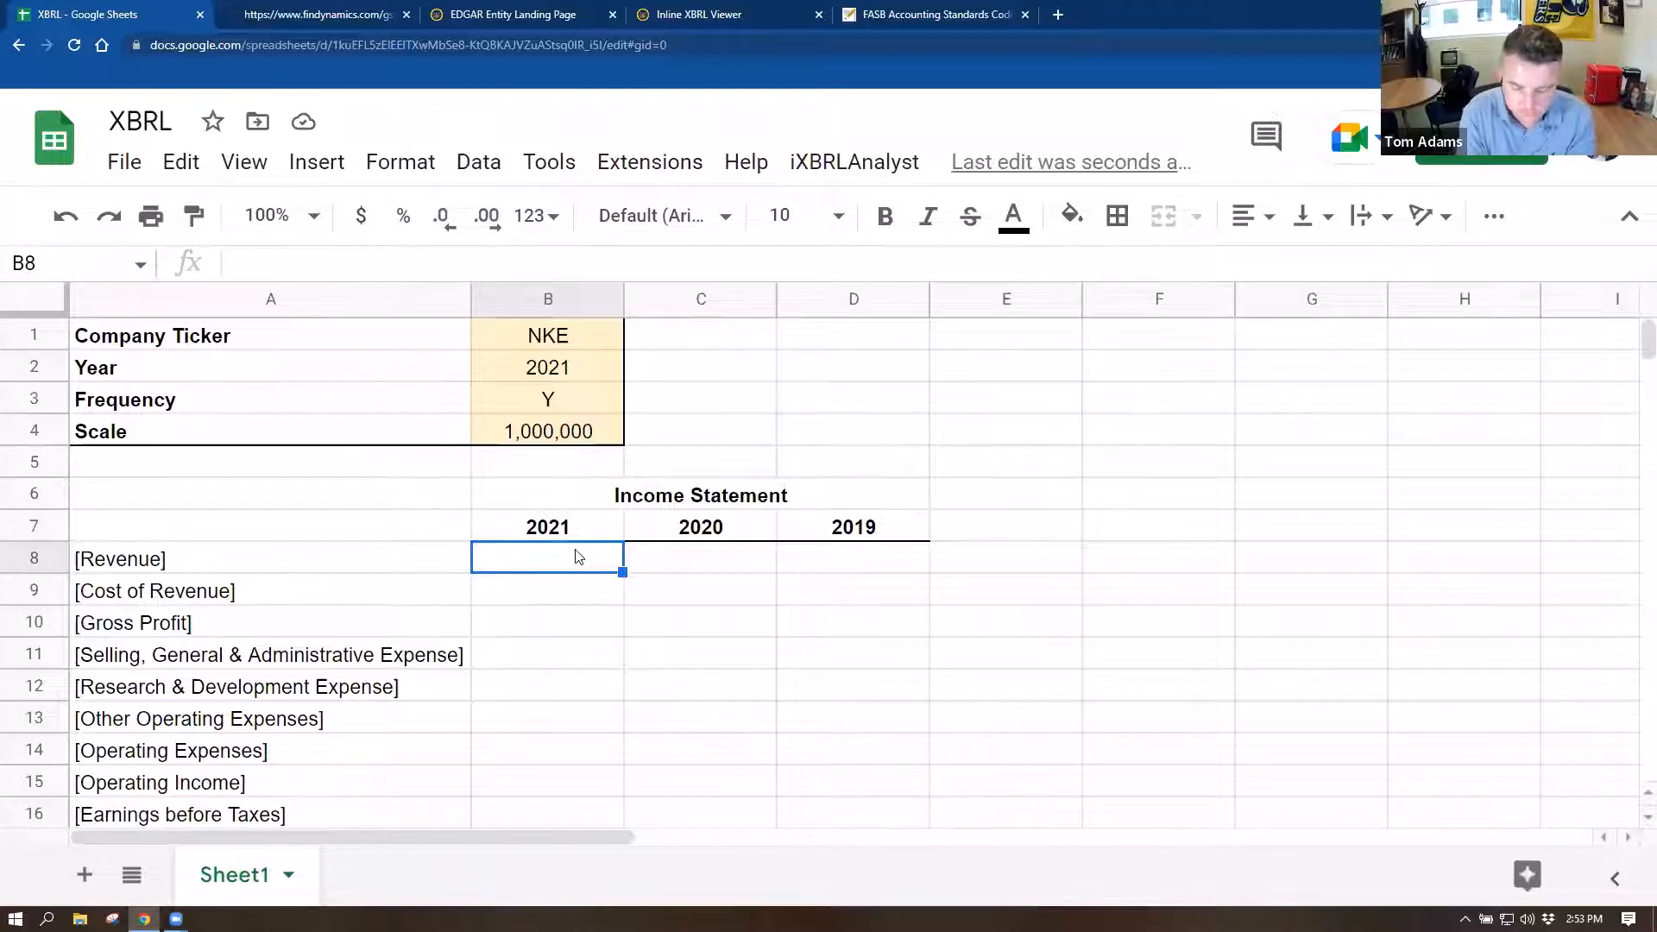
- Start an XBRLFact formula in B8 with the arguments $b$1 for ticker, $a8 for line item, b$7 for year and $b$3 for frequency
text(=XBRL)
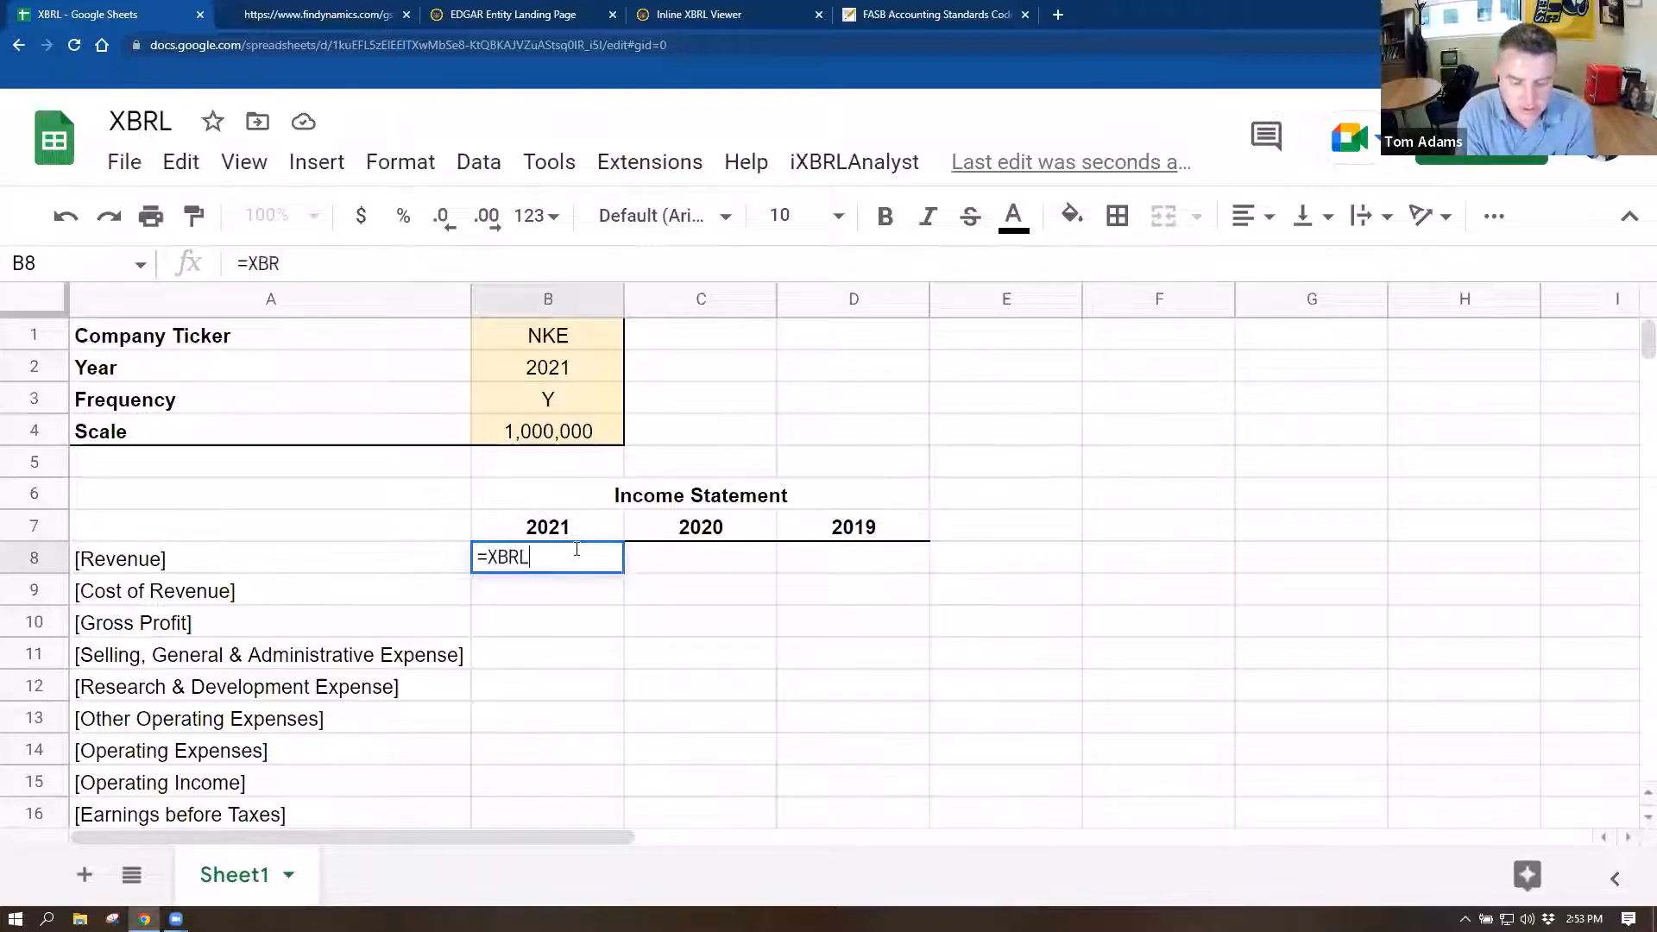
text(Fact)
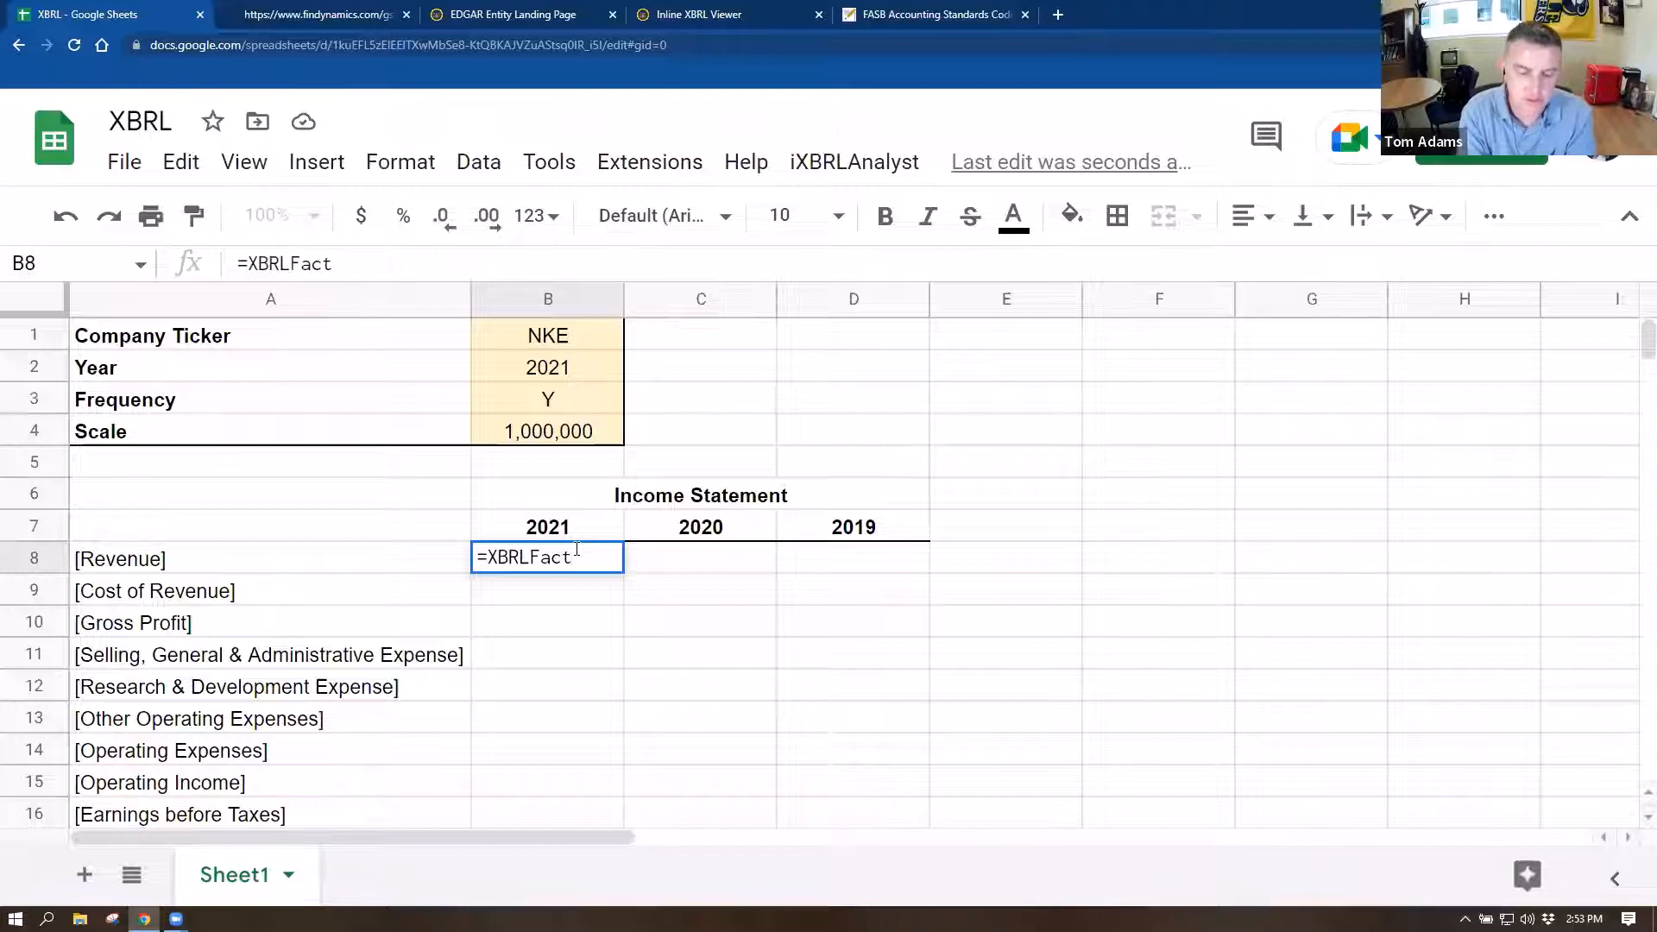
text(()
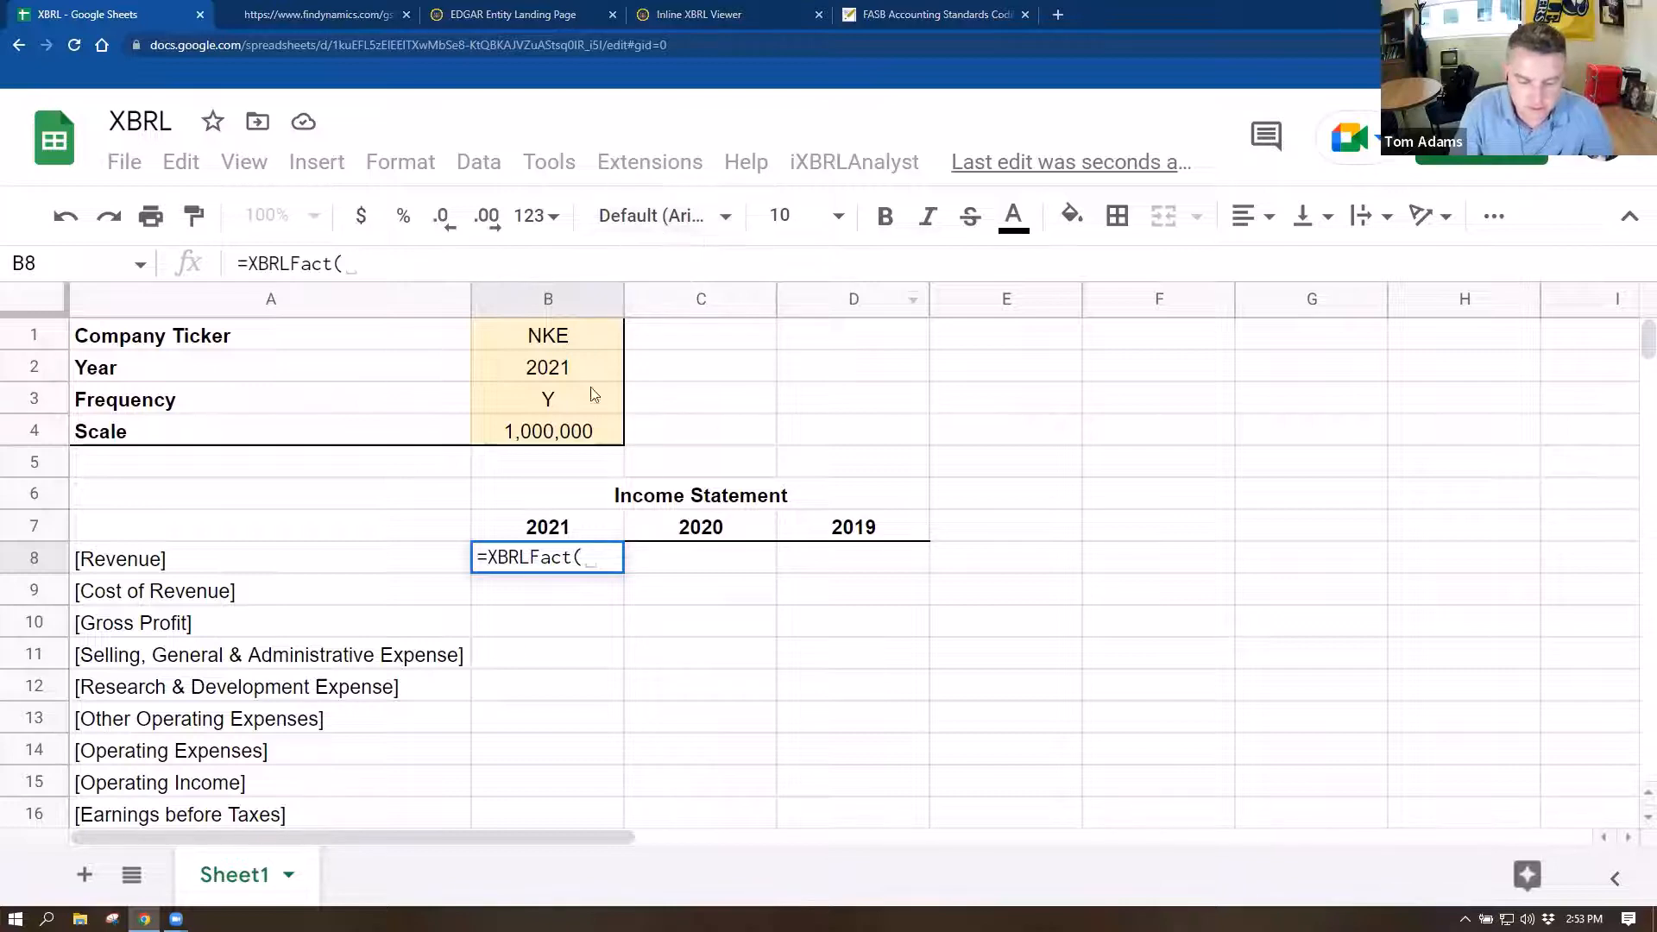
click(381, 259)
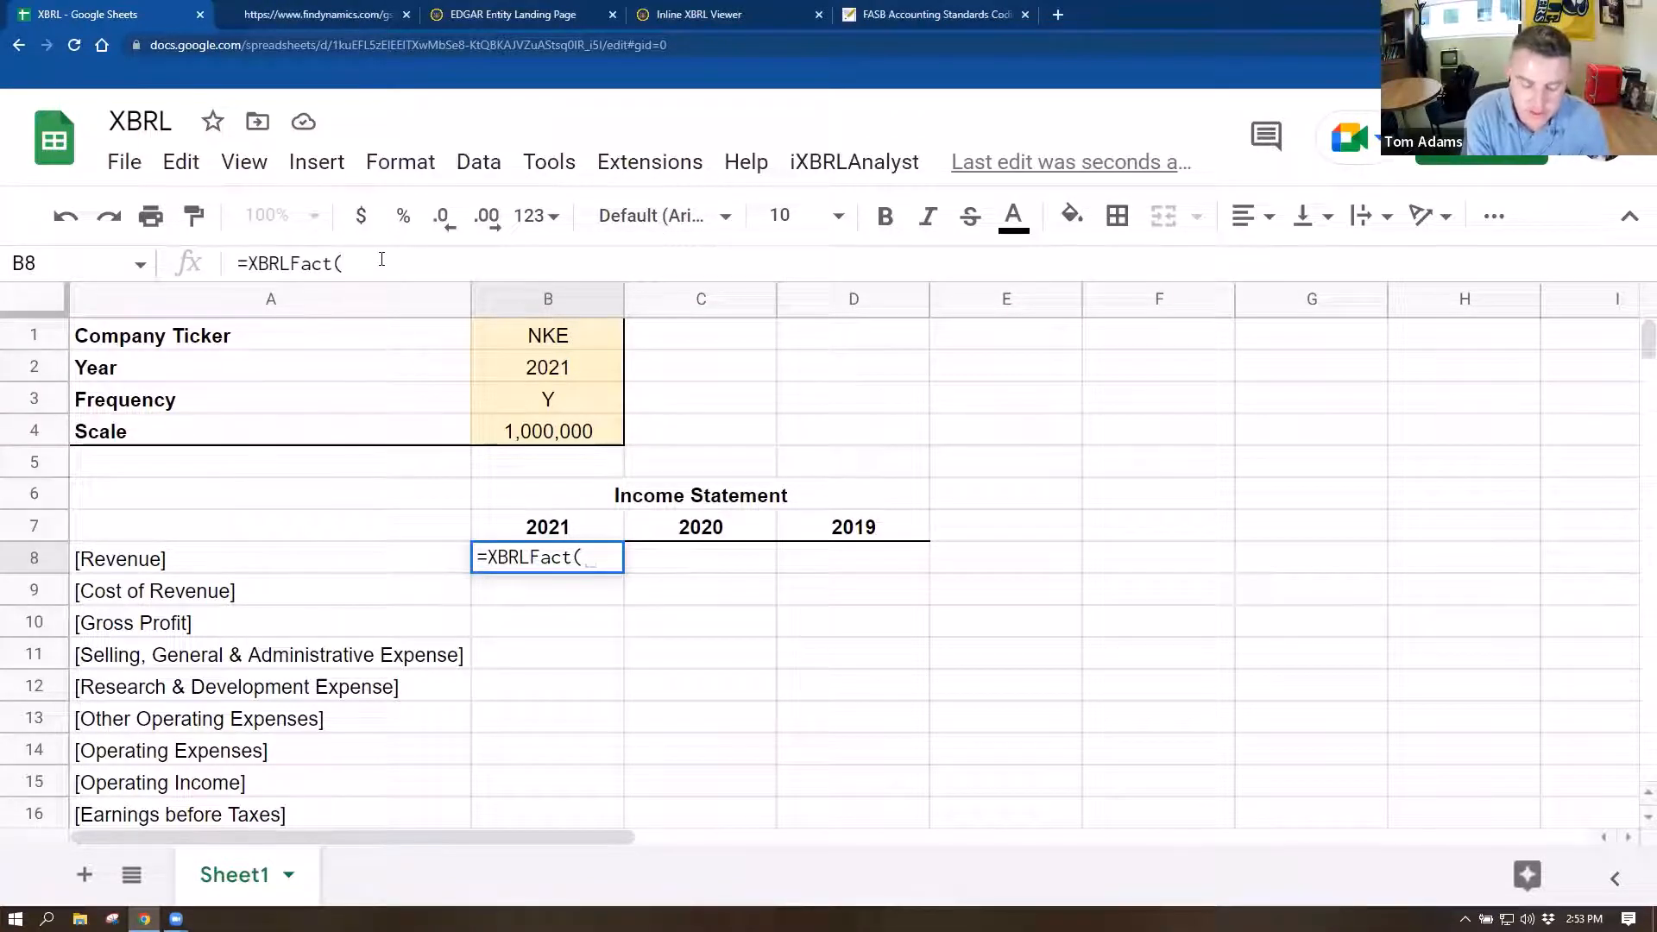
text(=$b$1,)
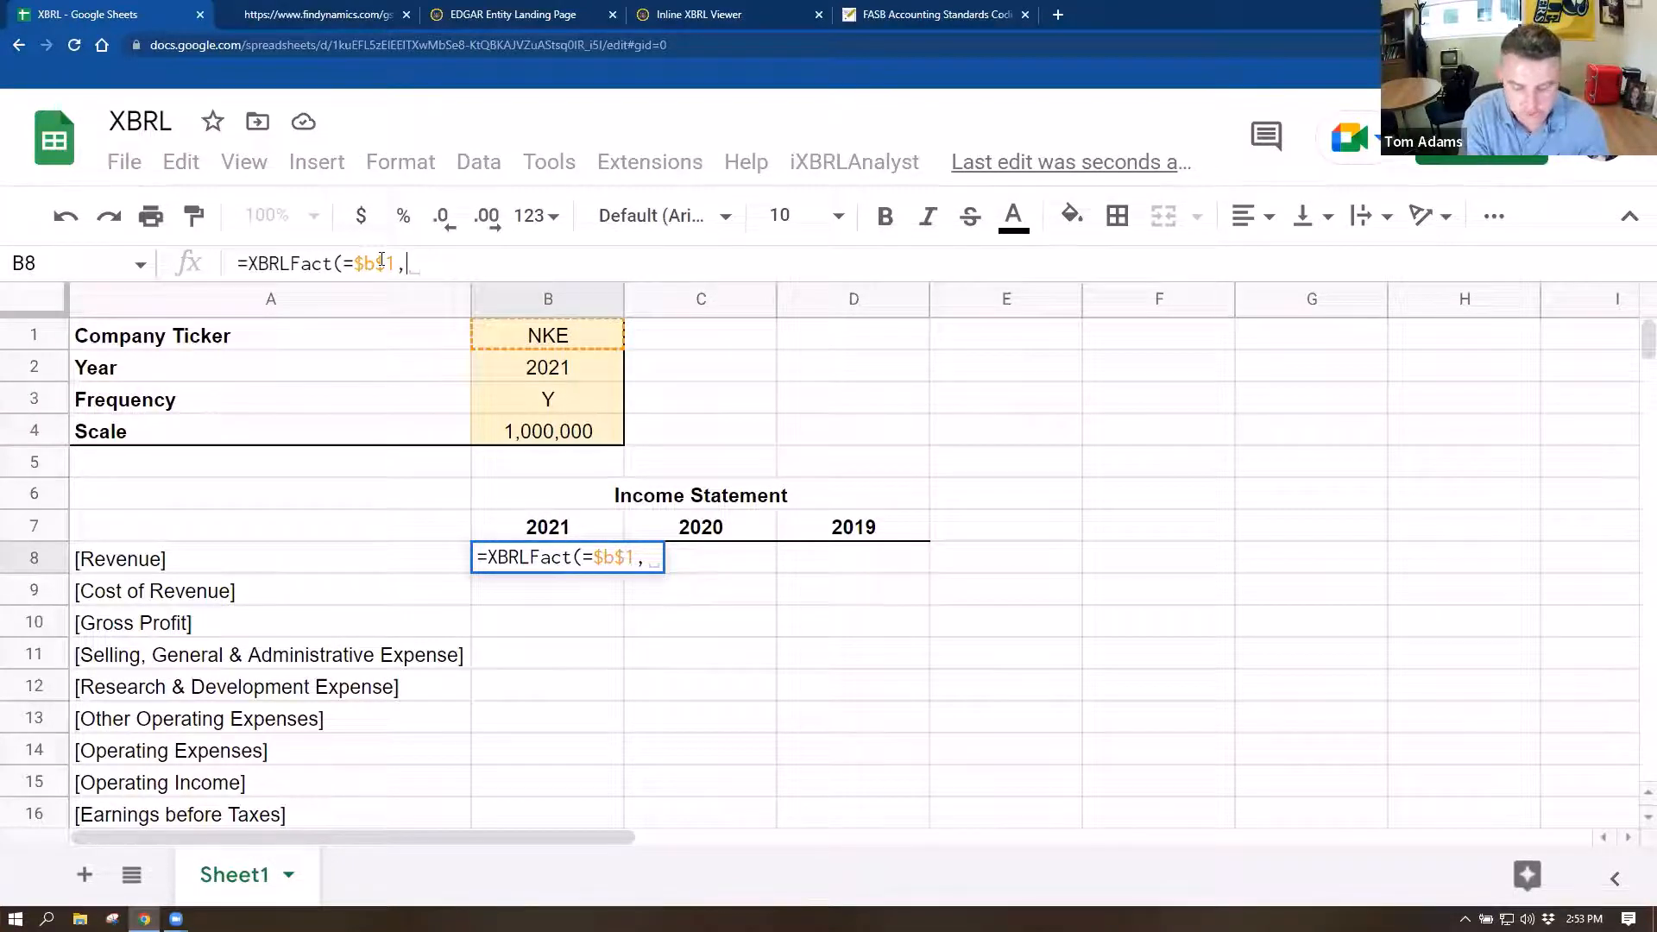
text($a8,)
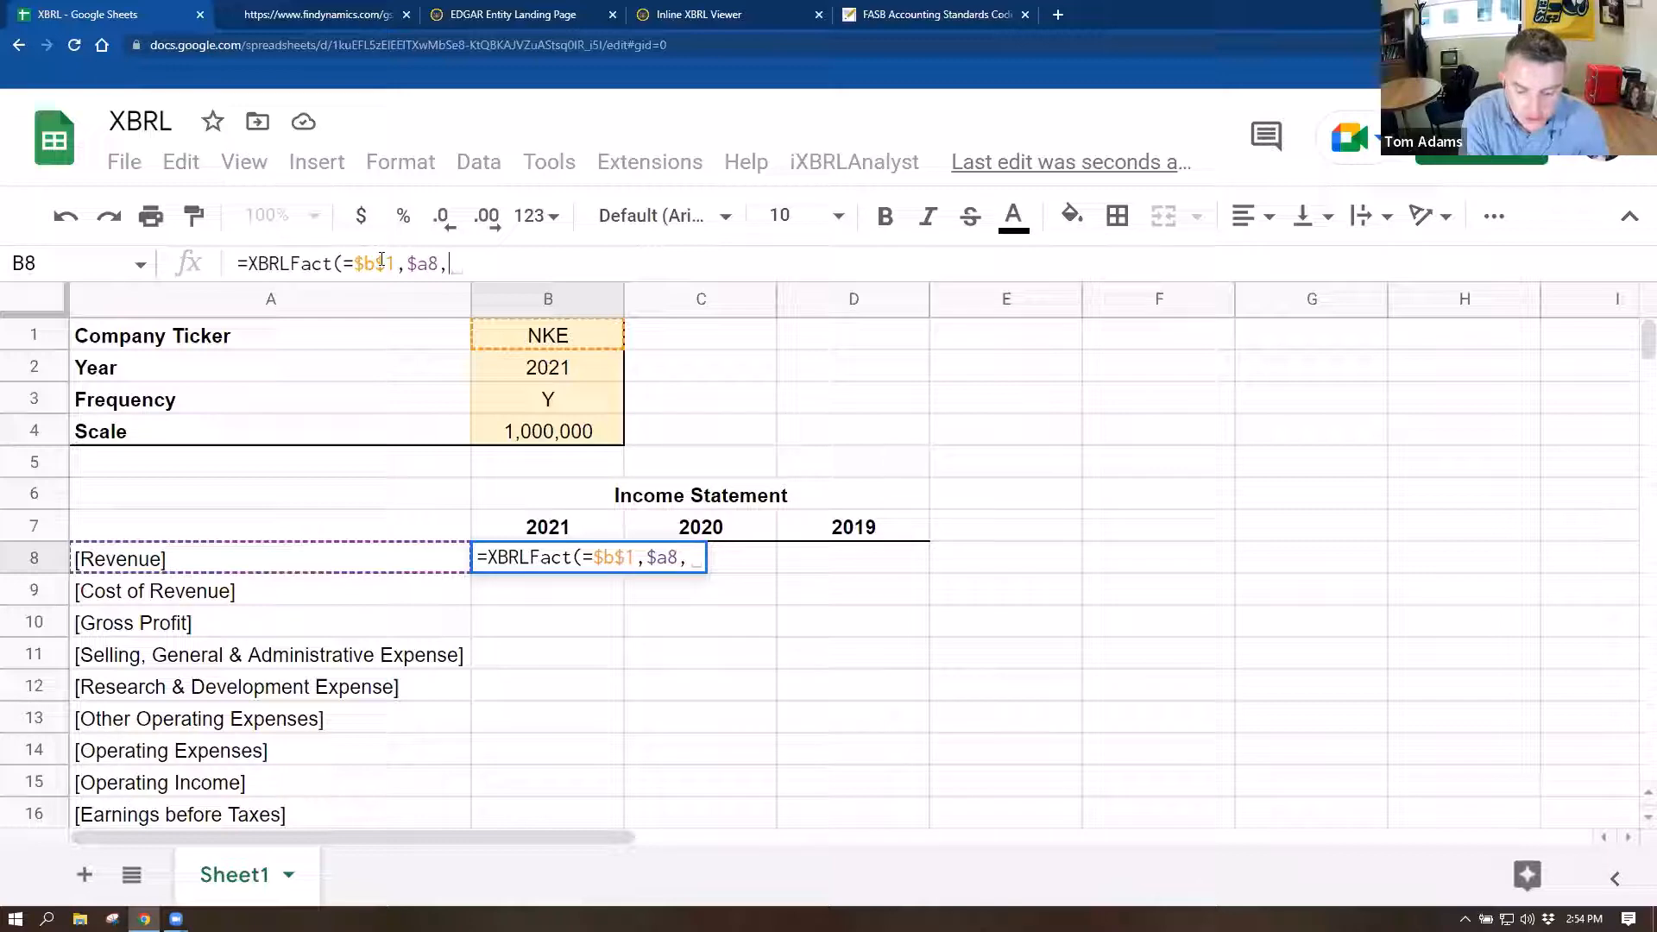
text(b)
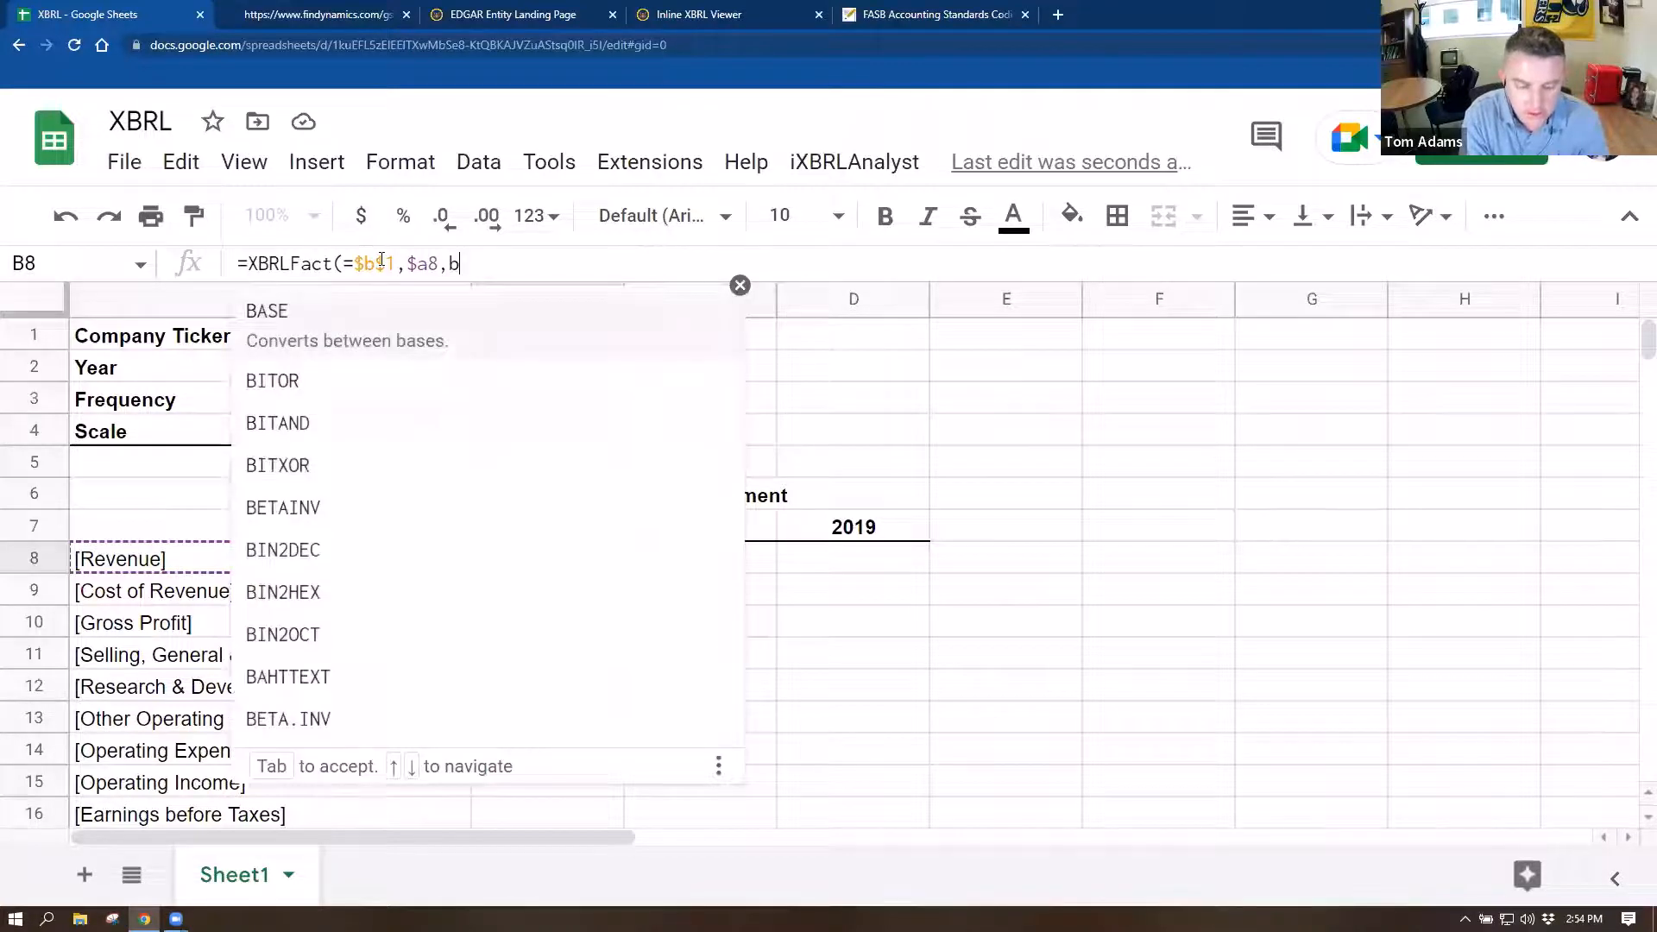
text($7)
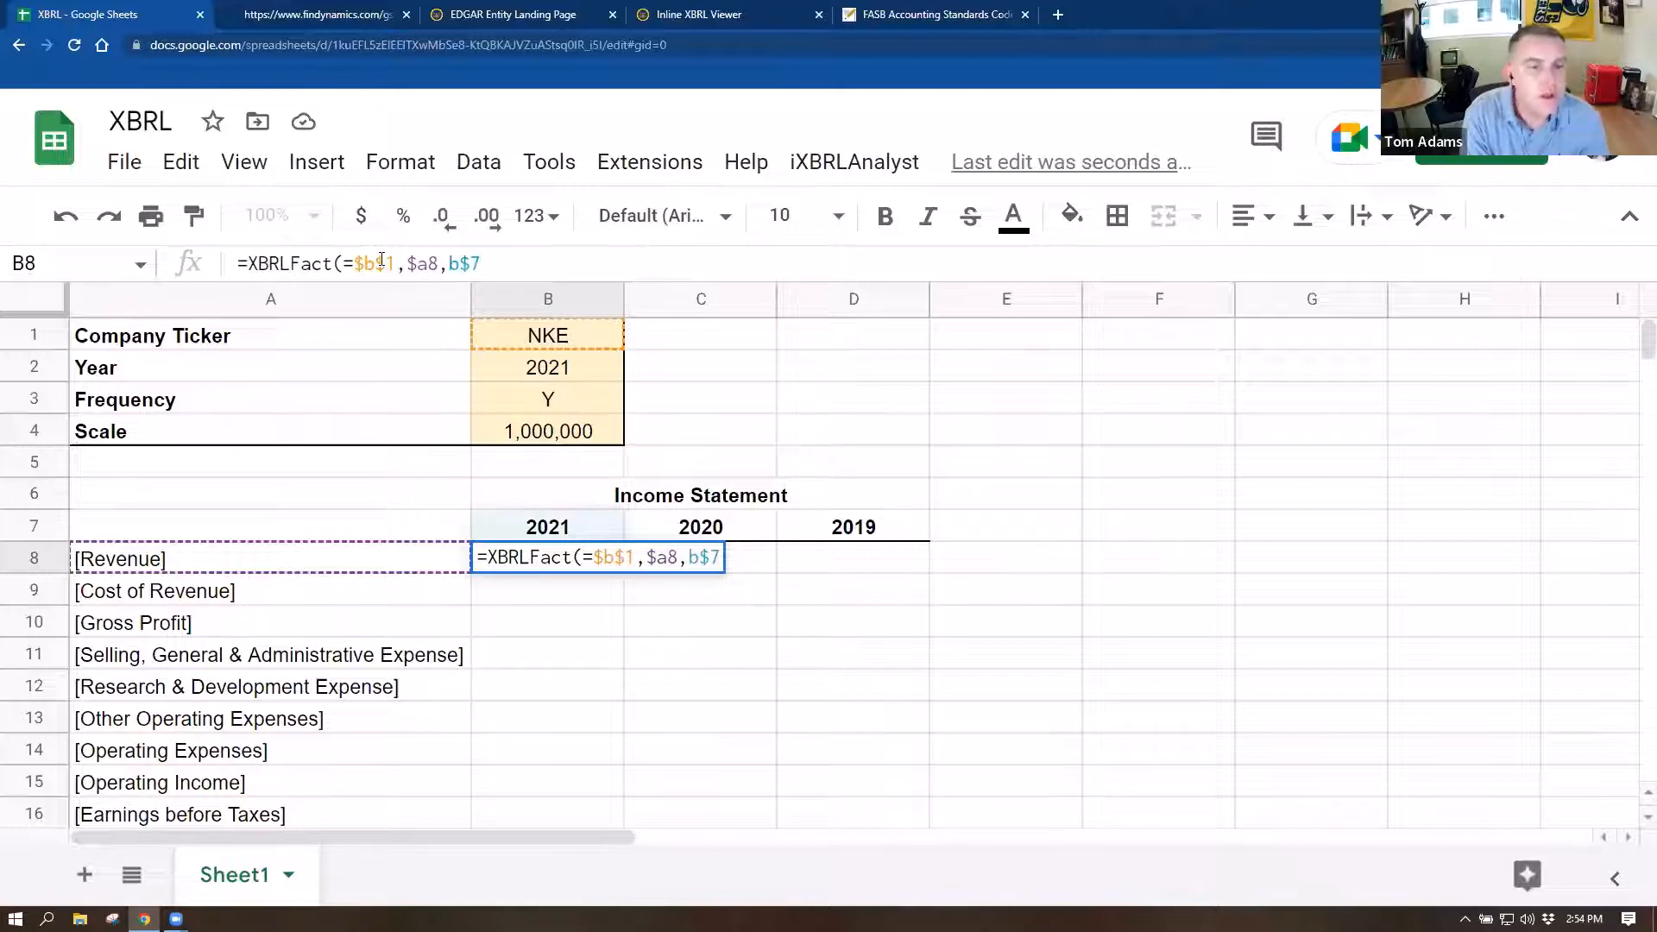
text(,)
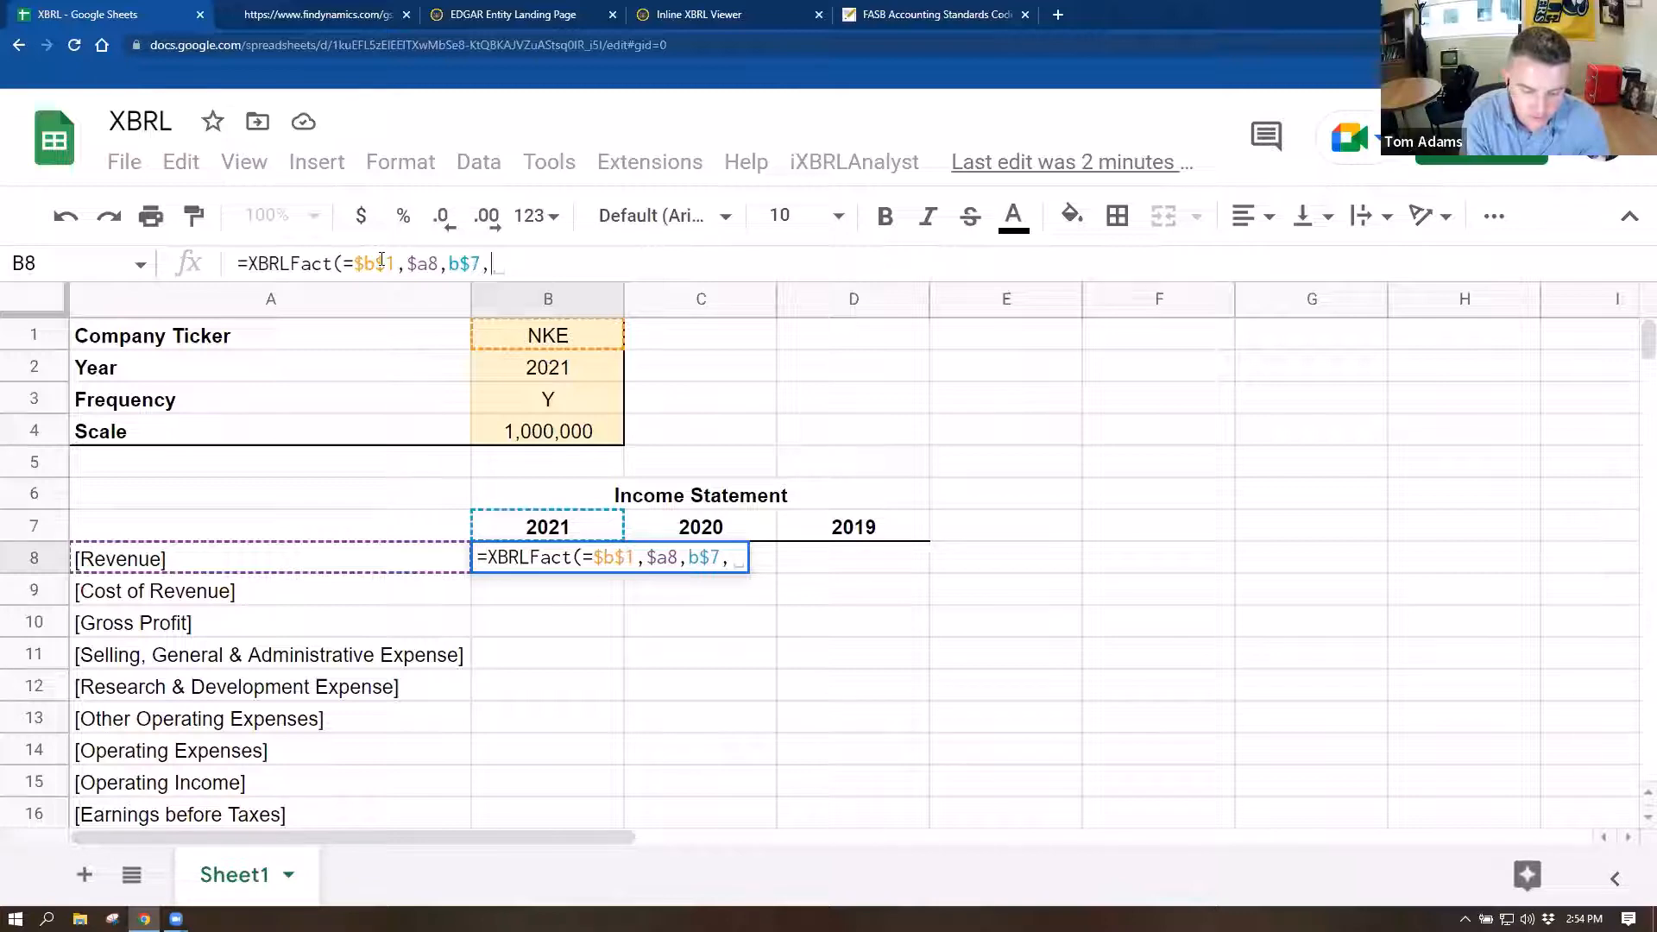
text($b)
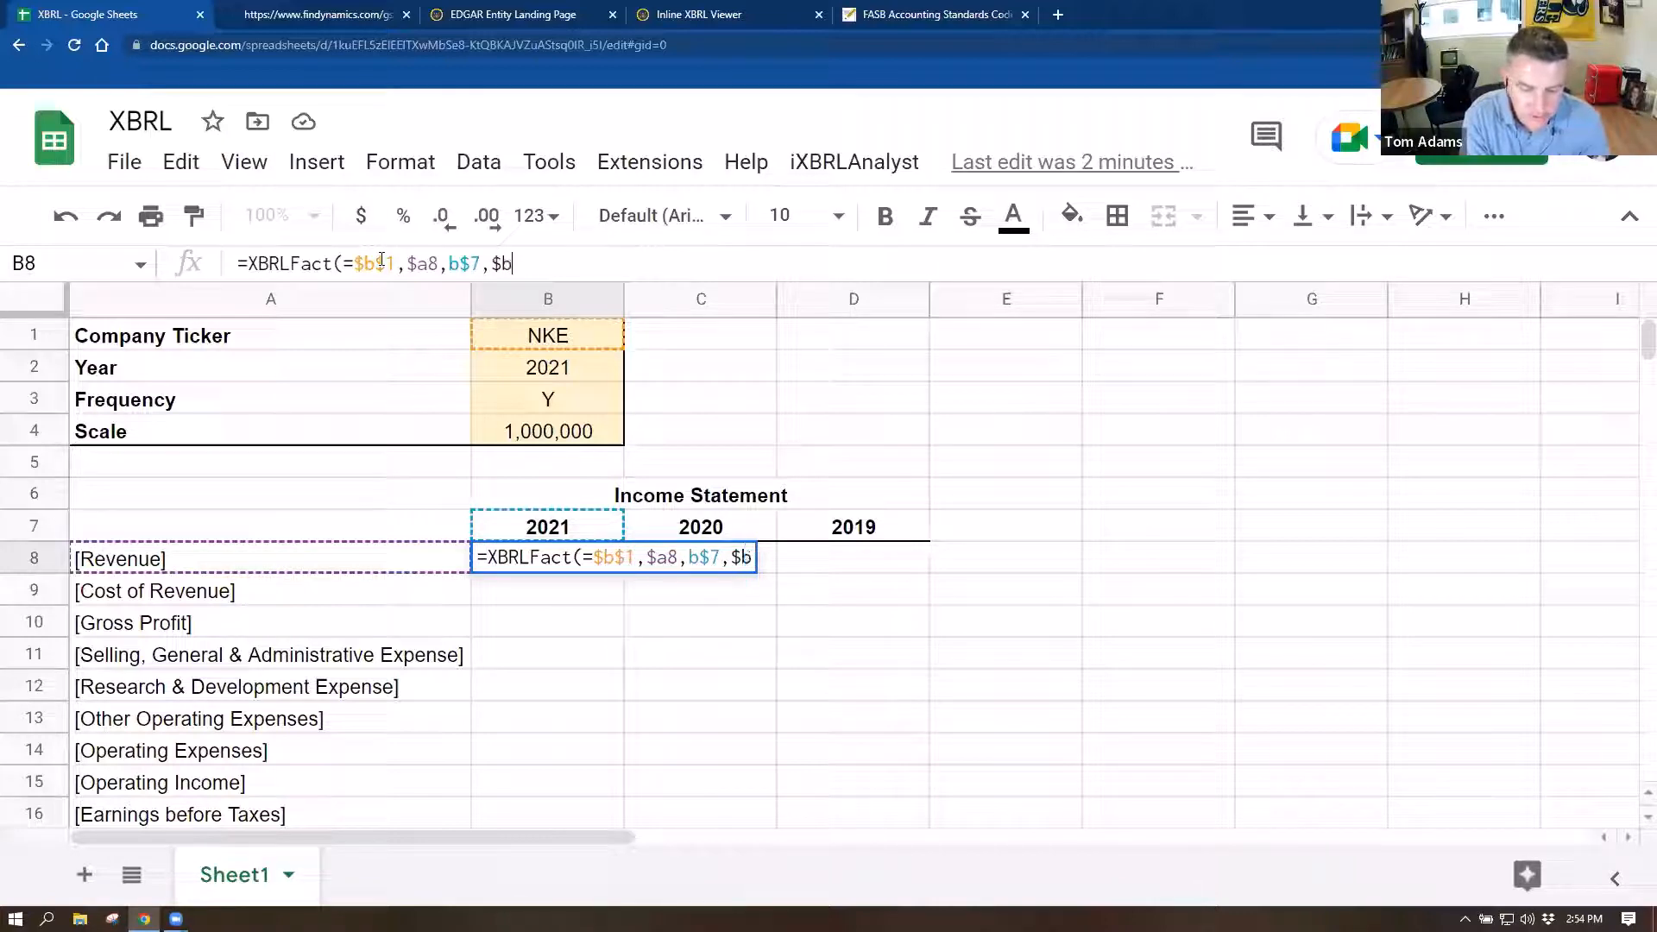
text($3)
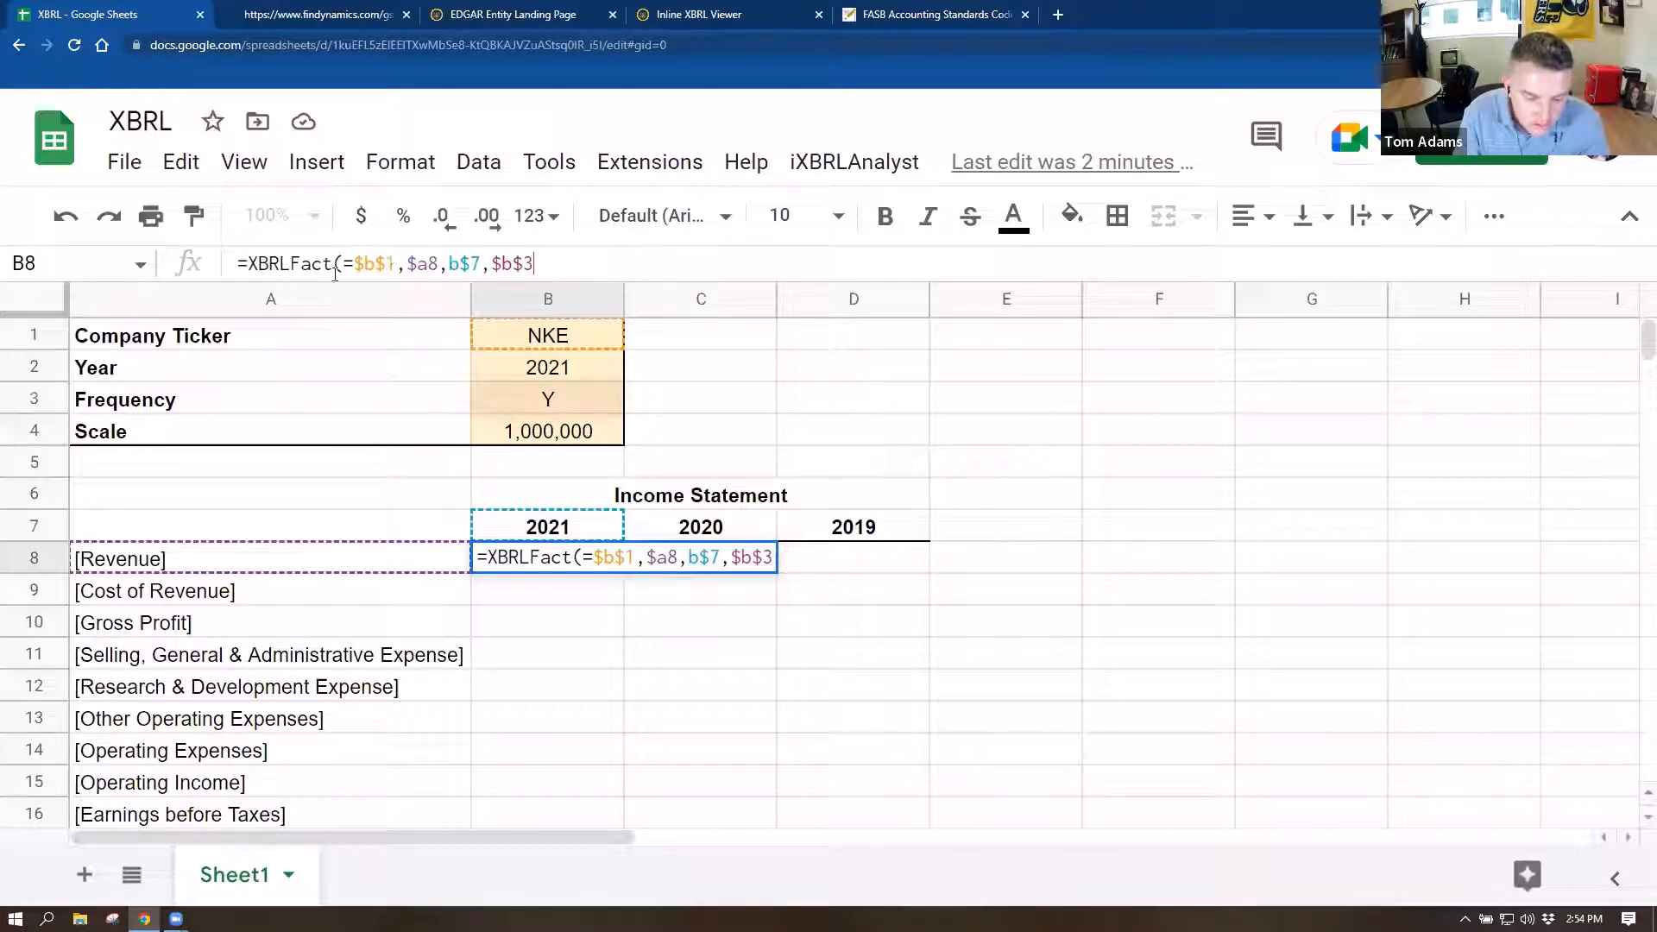
click(341, 263)
key(Delete)
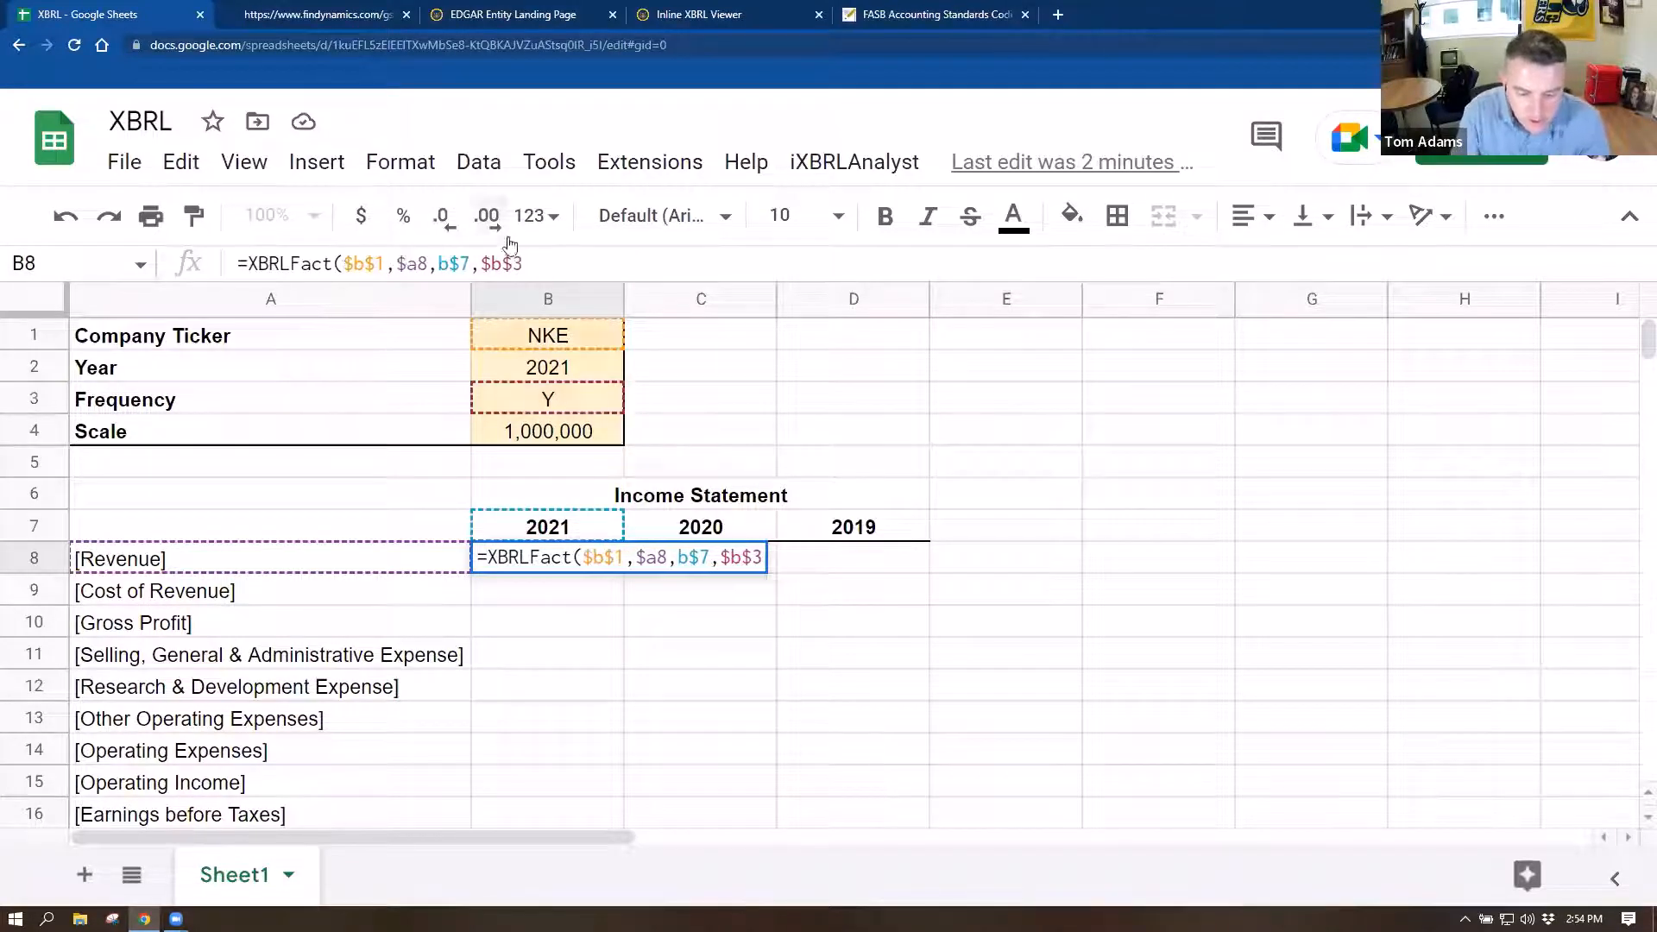
- Complete the B8 formula by dividing the XBRLFact result by the scale in $b$4
click(549, 264)
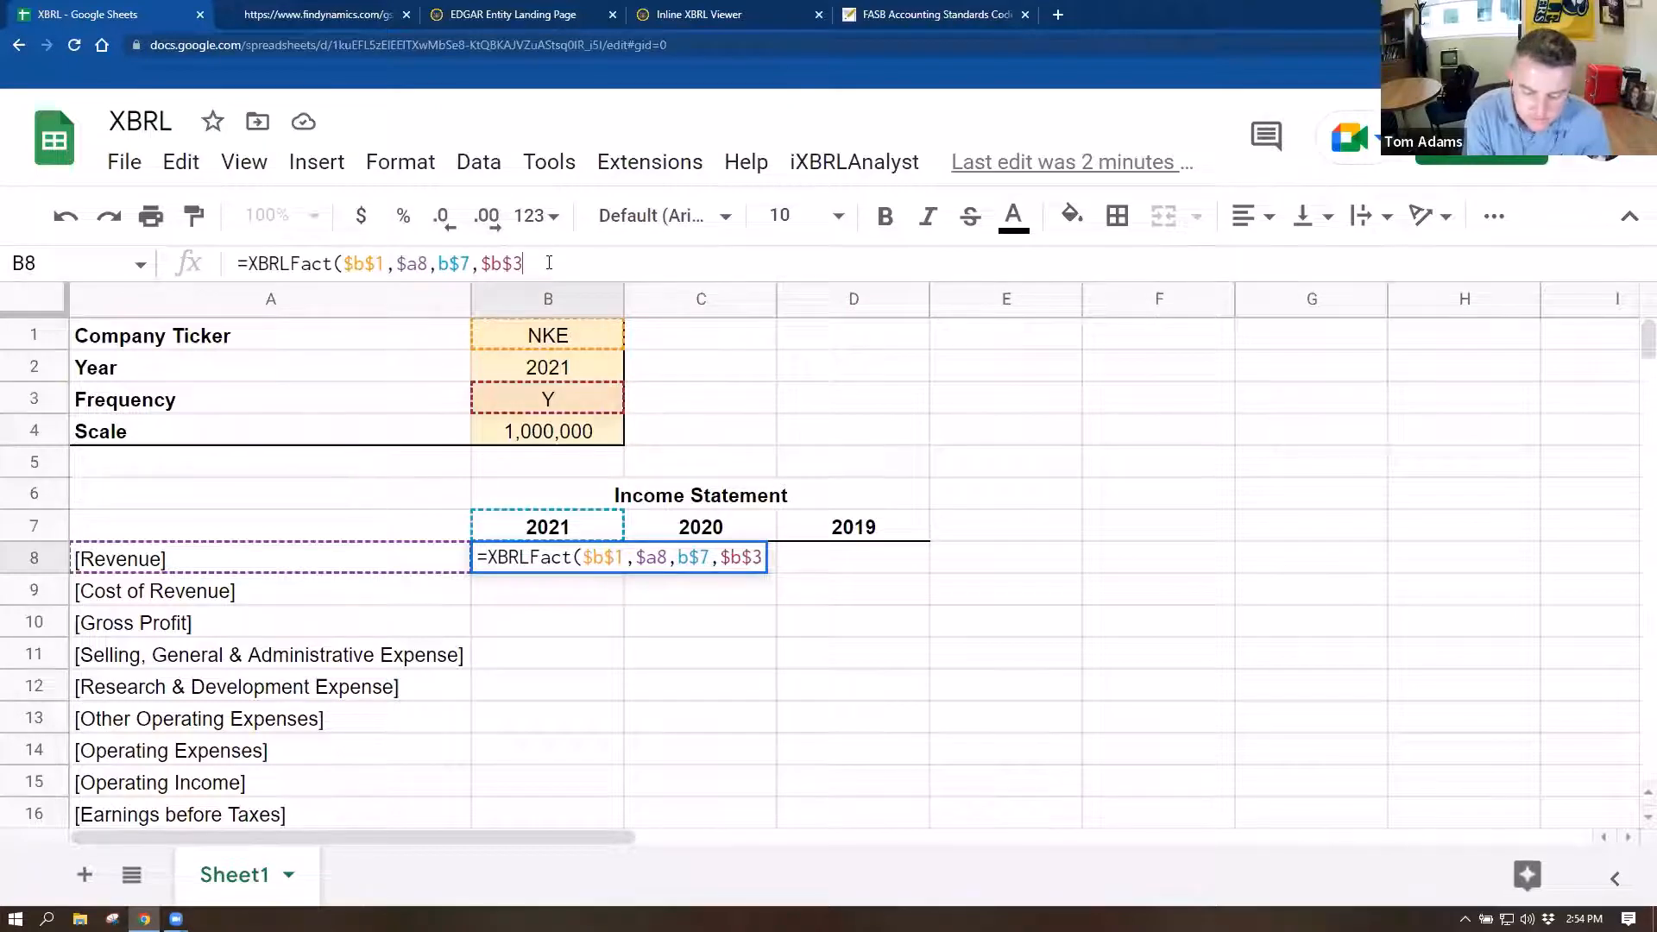
text()/$)
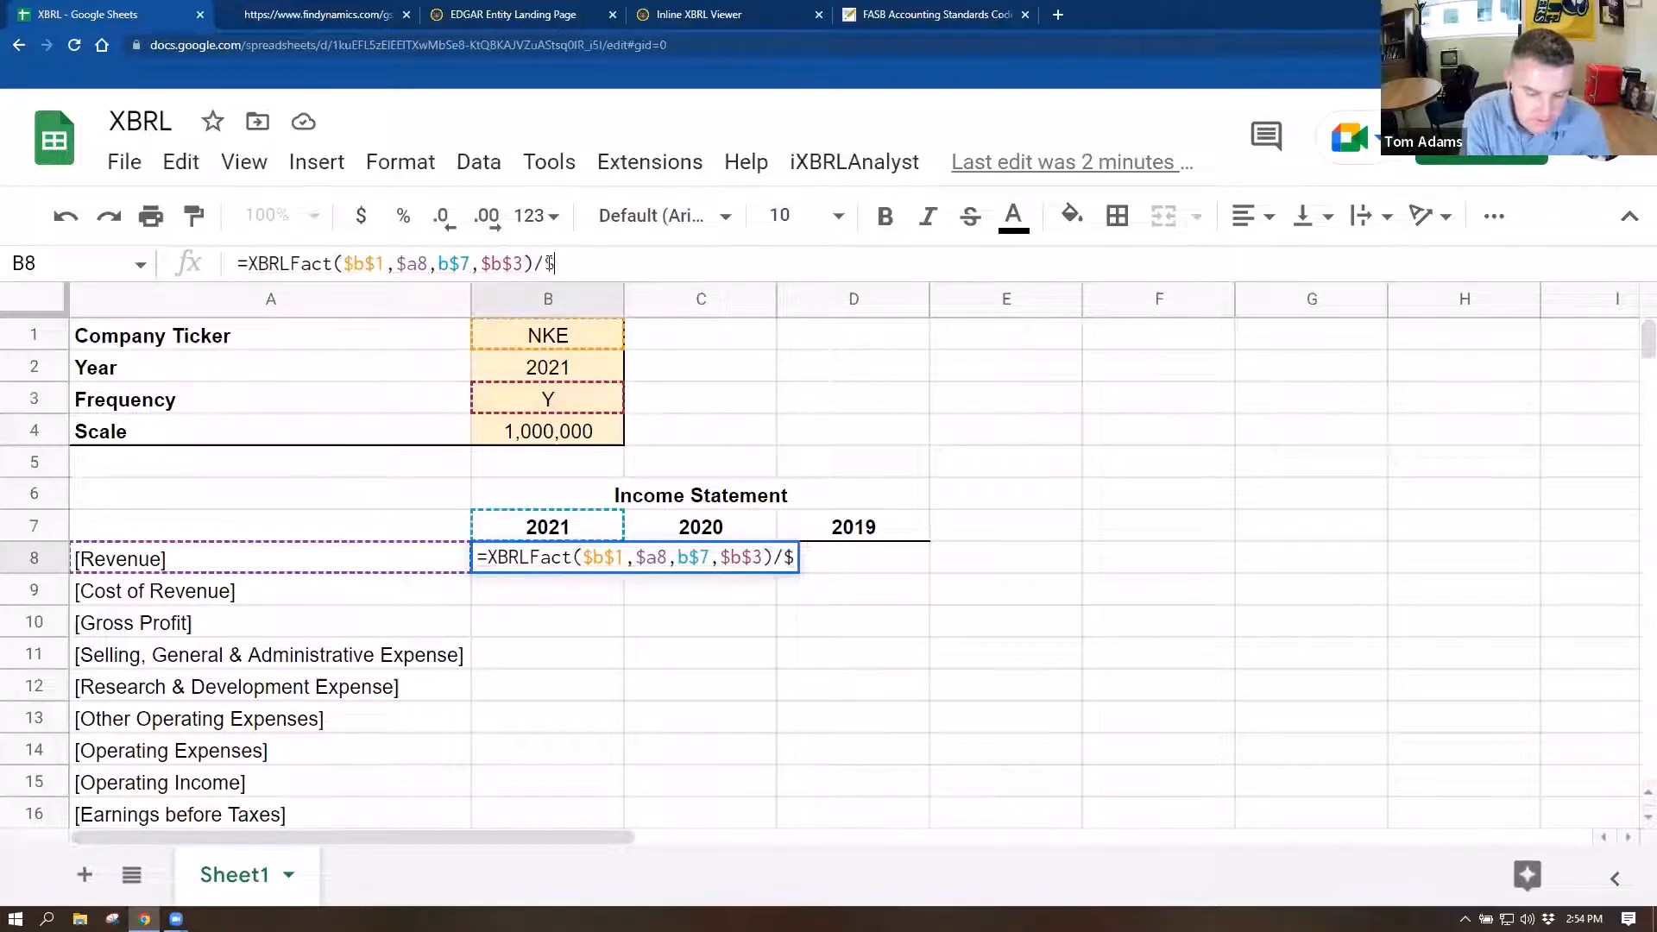
text(b$4)
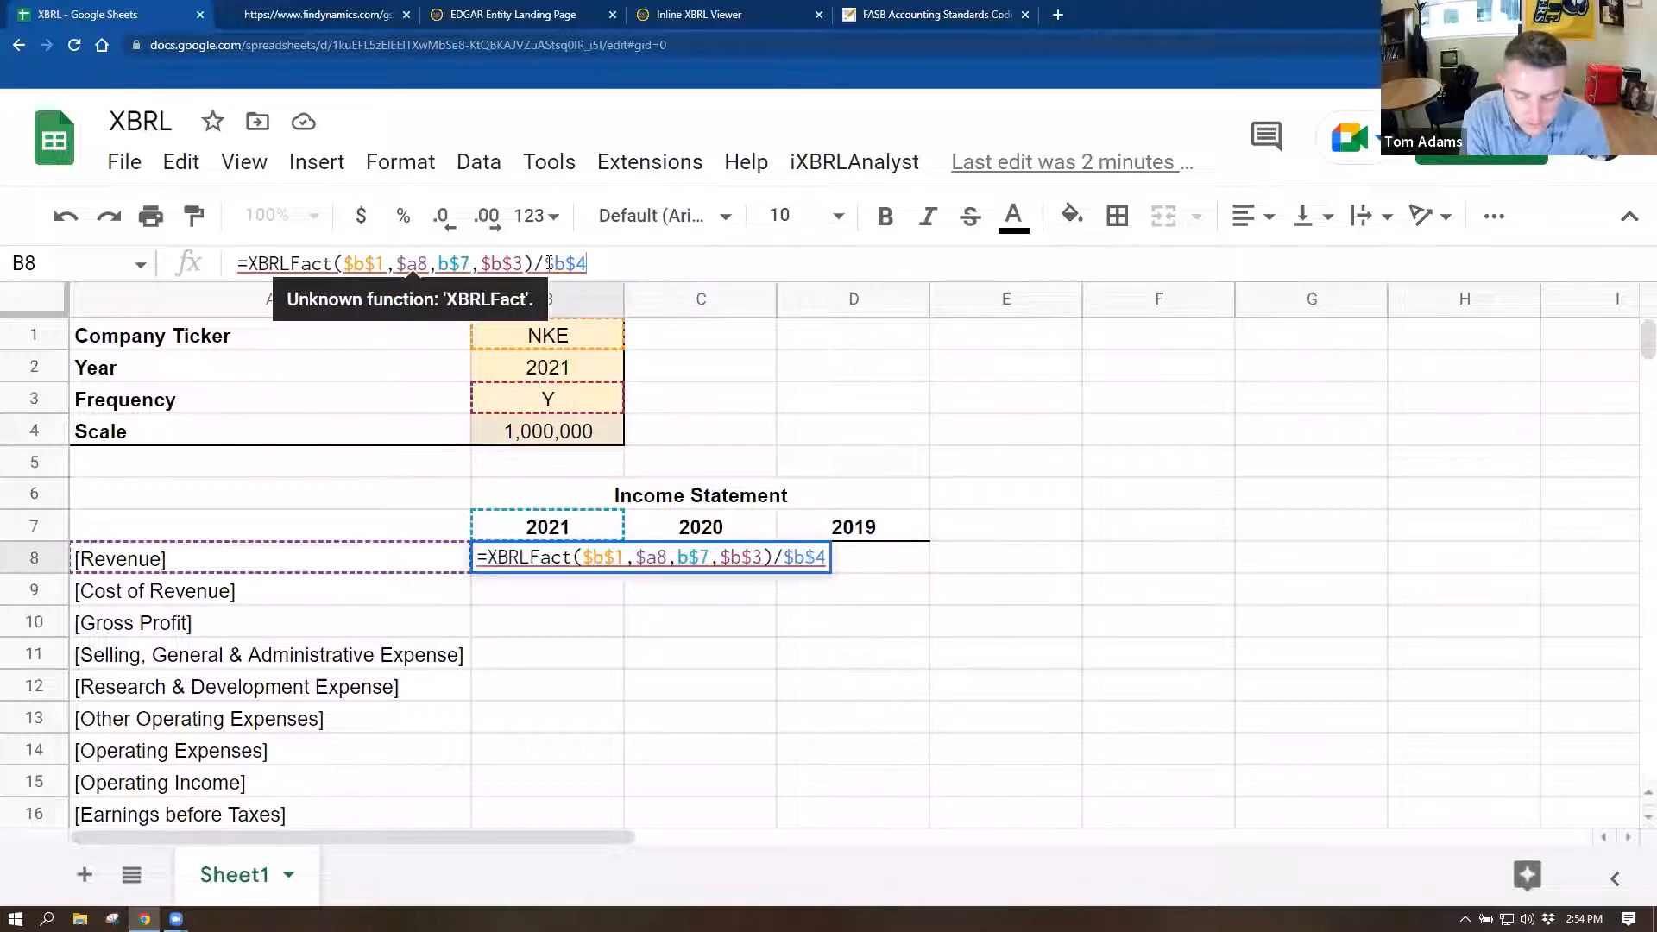
key(Return)
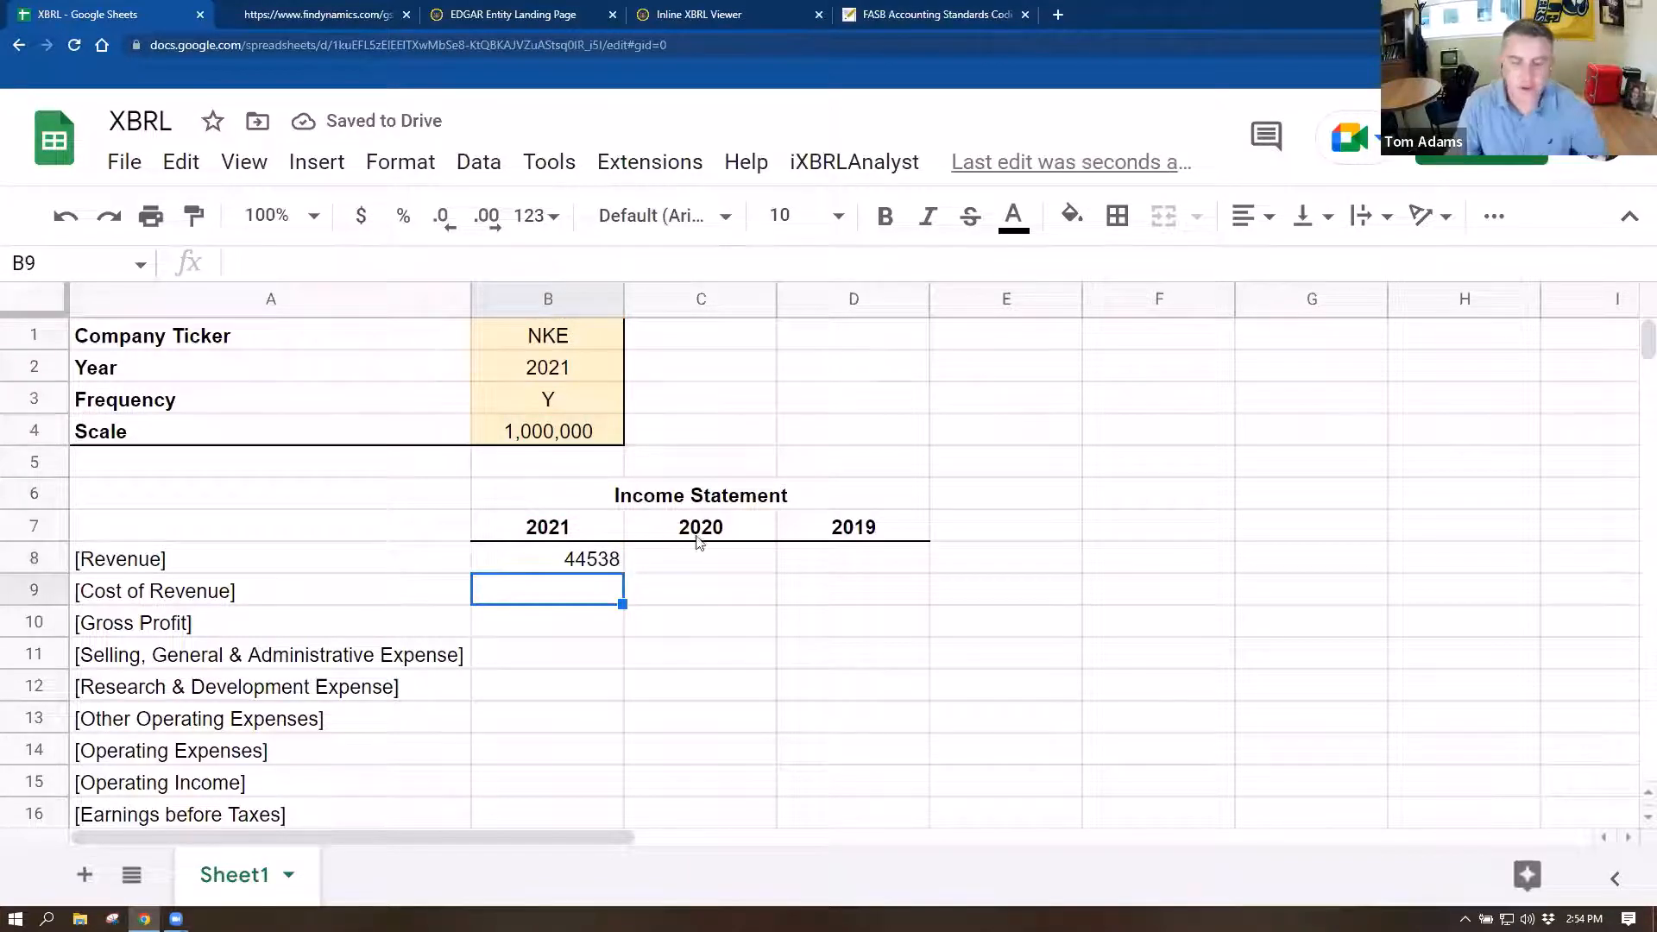
- Format the 2021 revenue in B8 as dollar currency with no decimal places
click(594, 566)
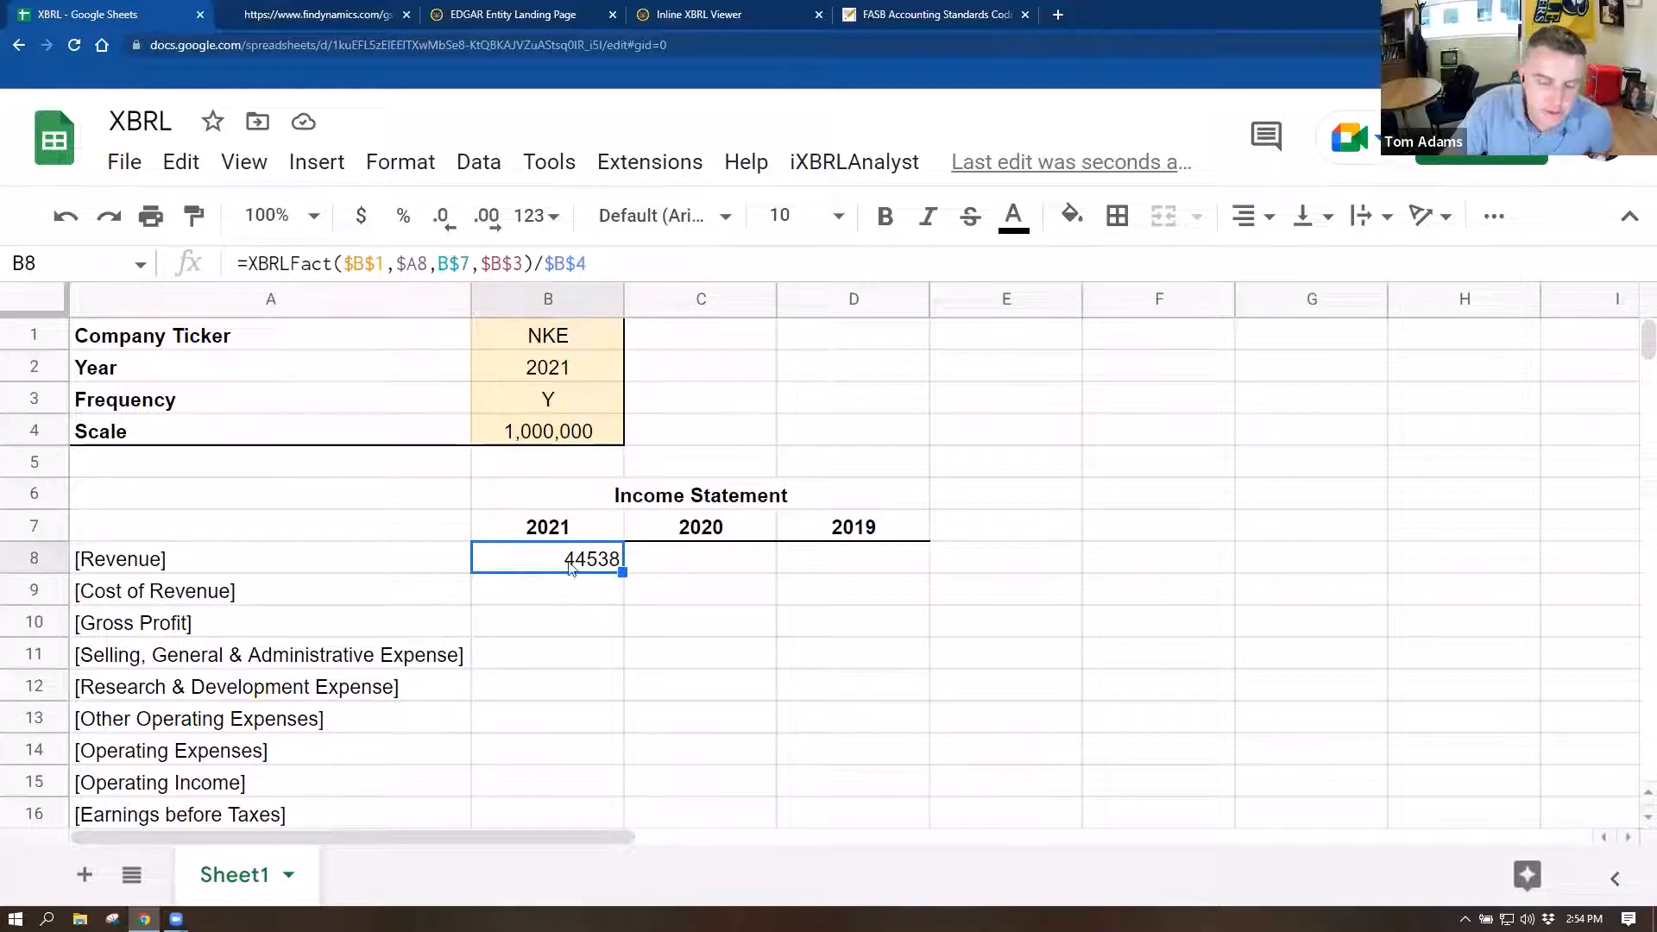
click(360, 215)
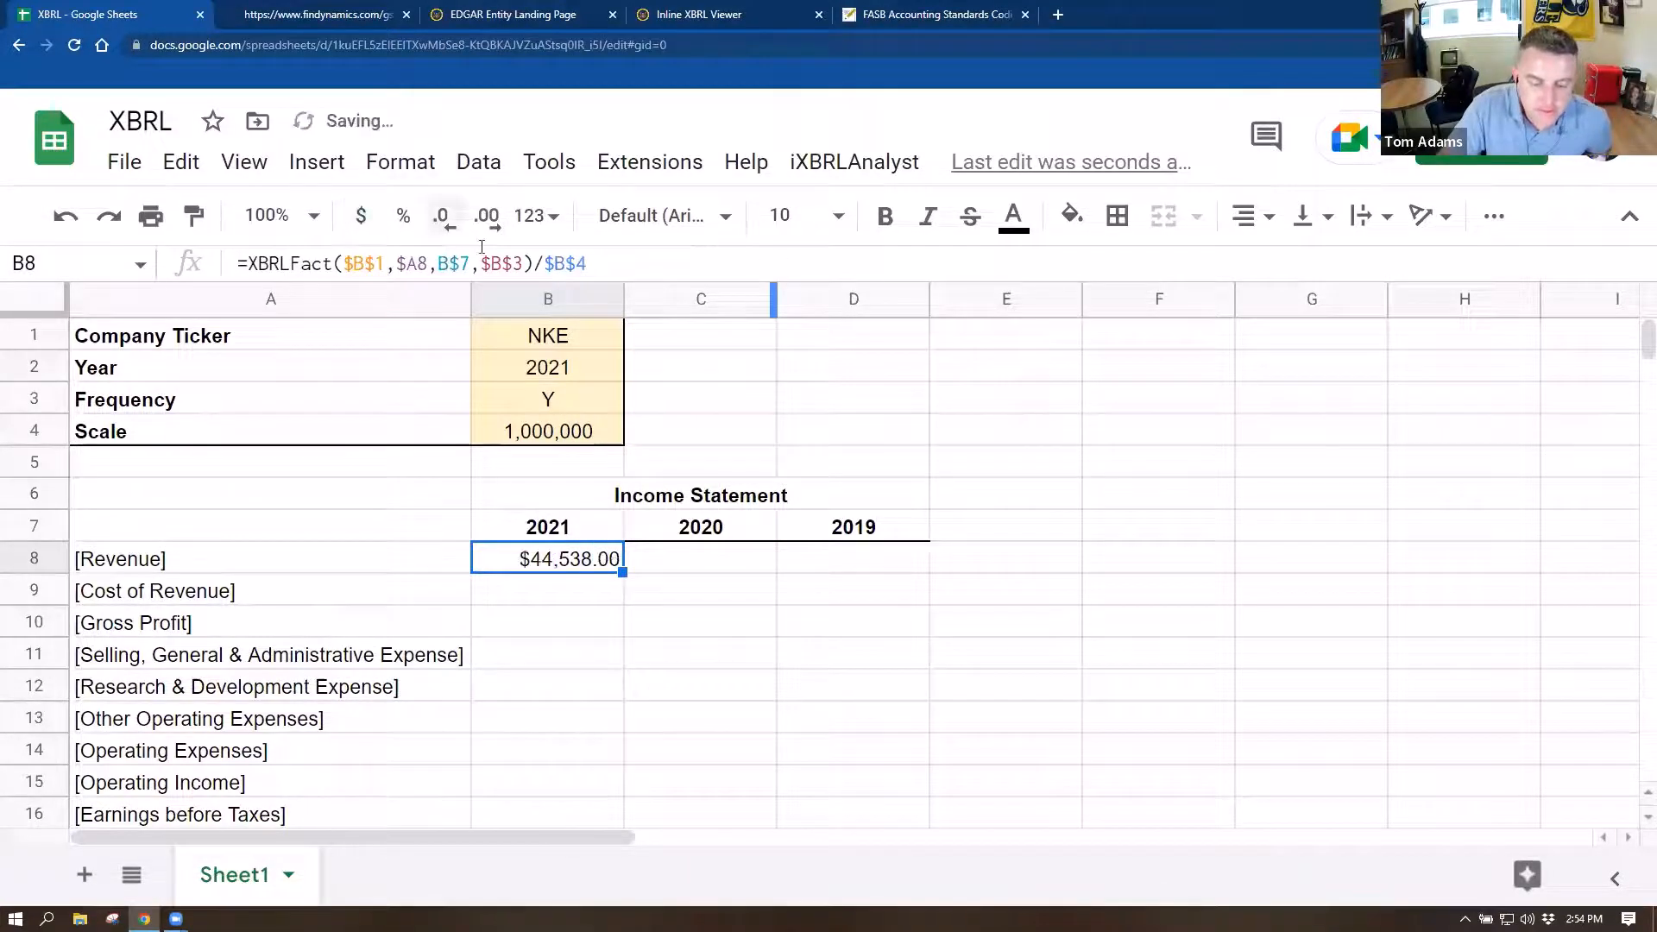
click(442, 220)
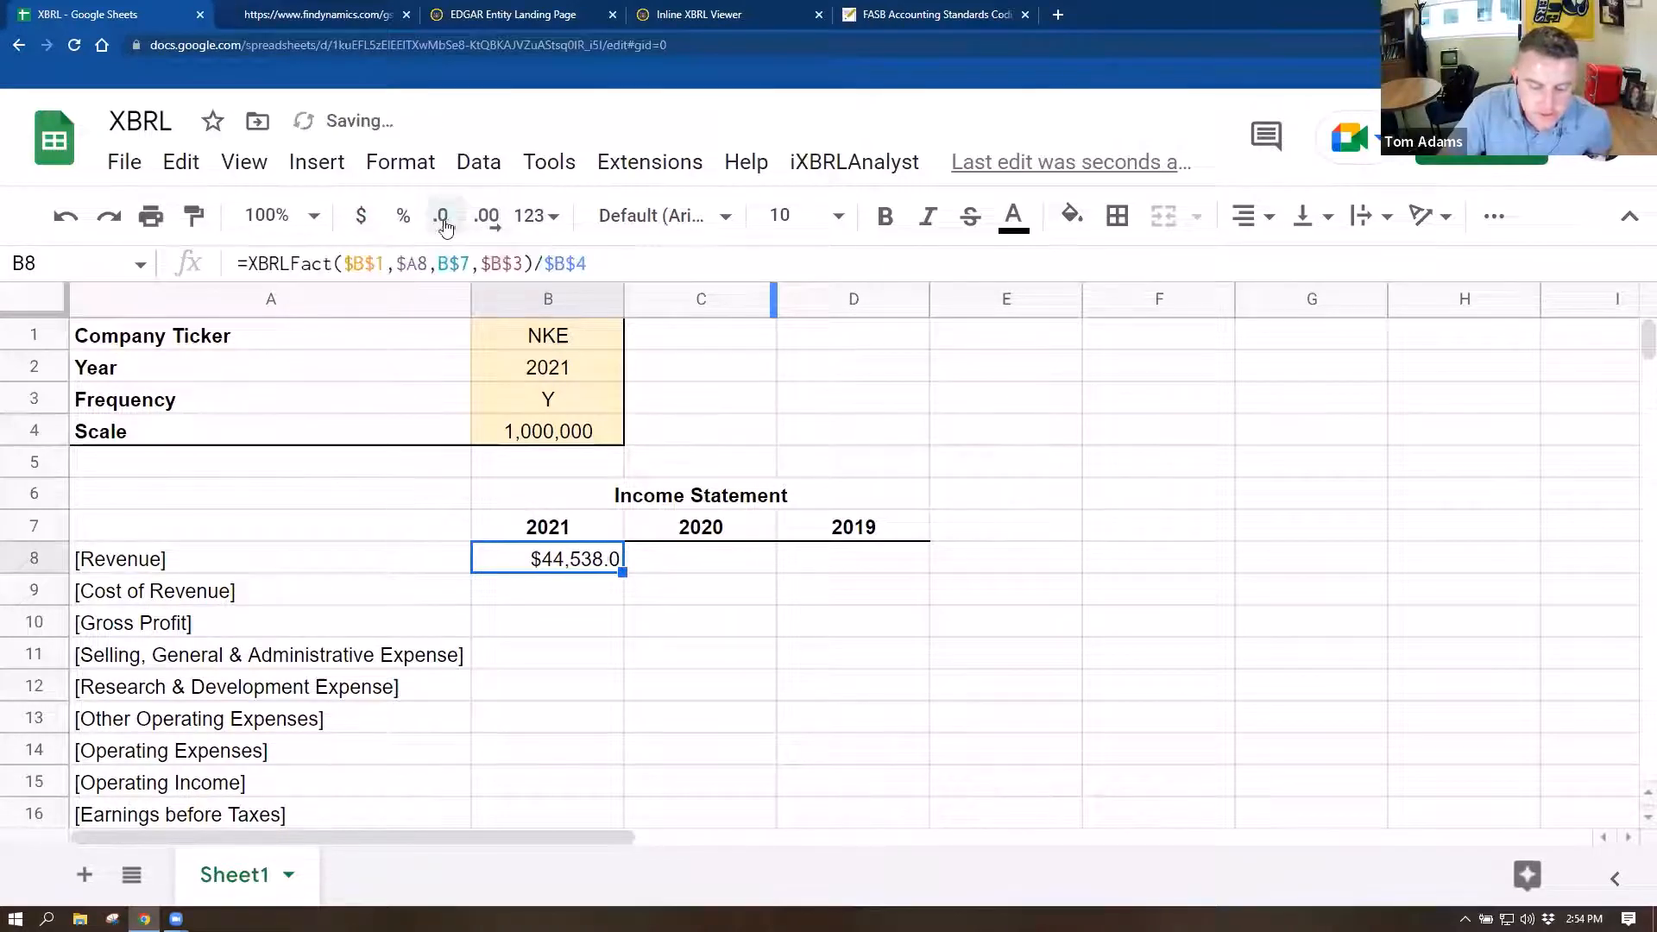
click(442, 221)
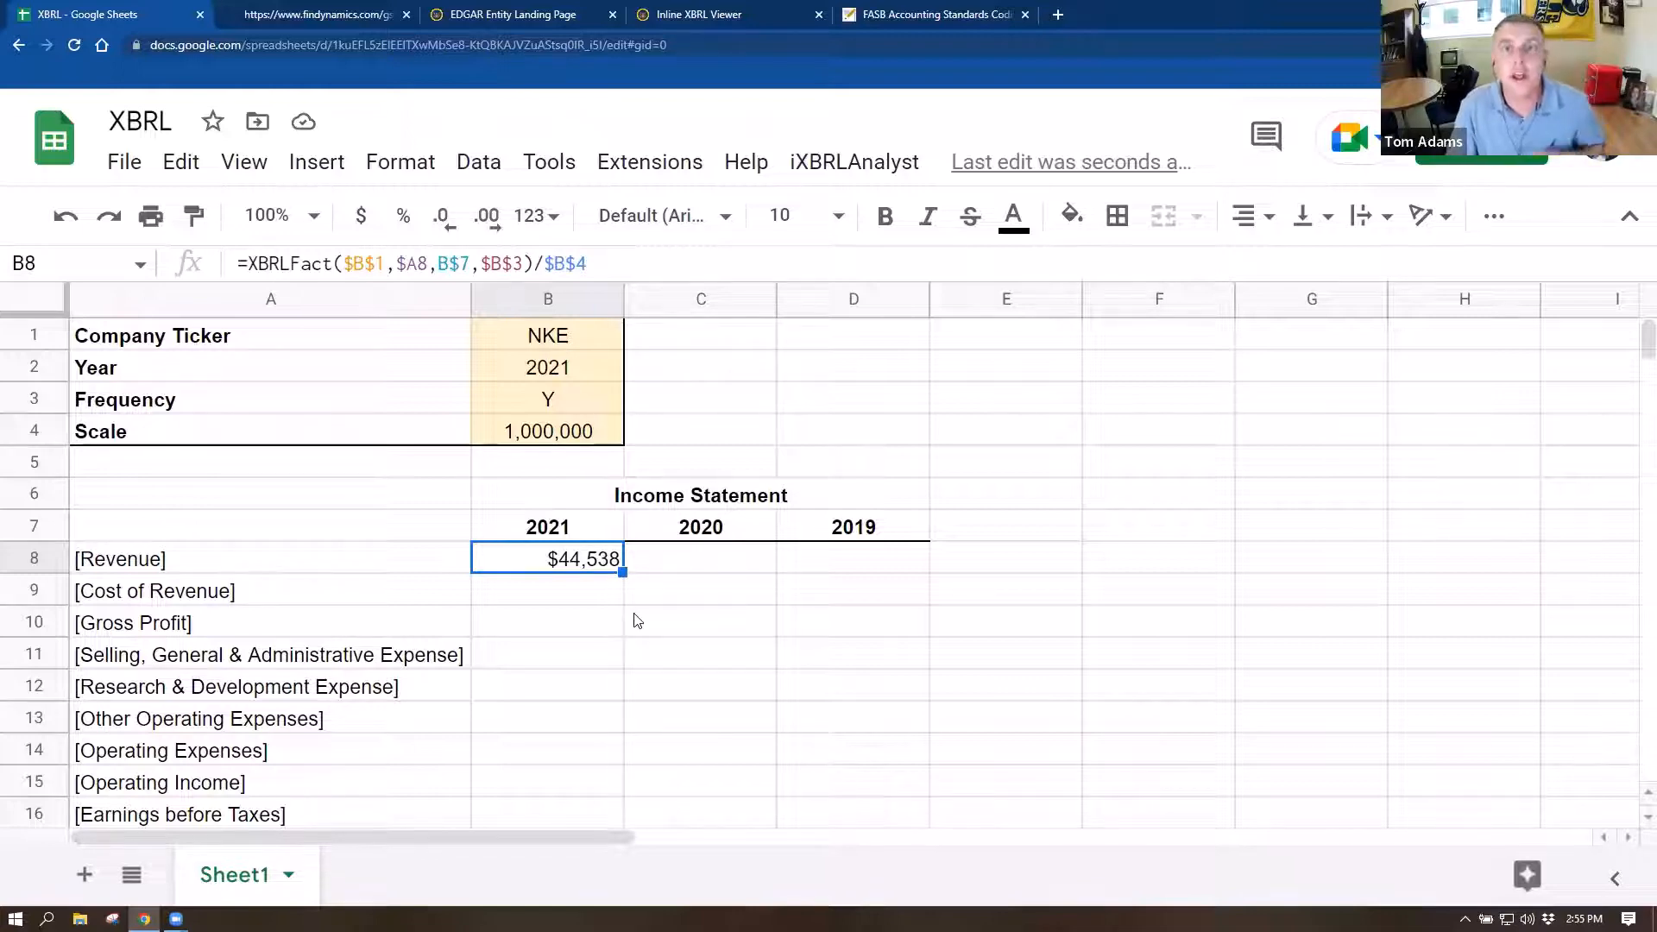
- Fill the B8 formula down to the Net Income row and across the 2020 and 2019 columns, covering B8:D18
scroll(566, 648, down, 2)
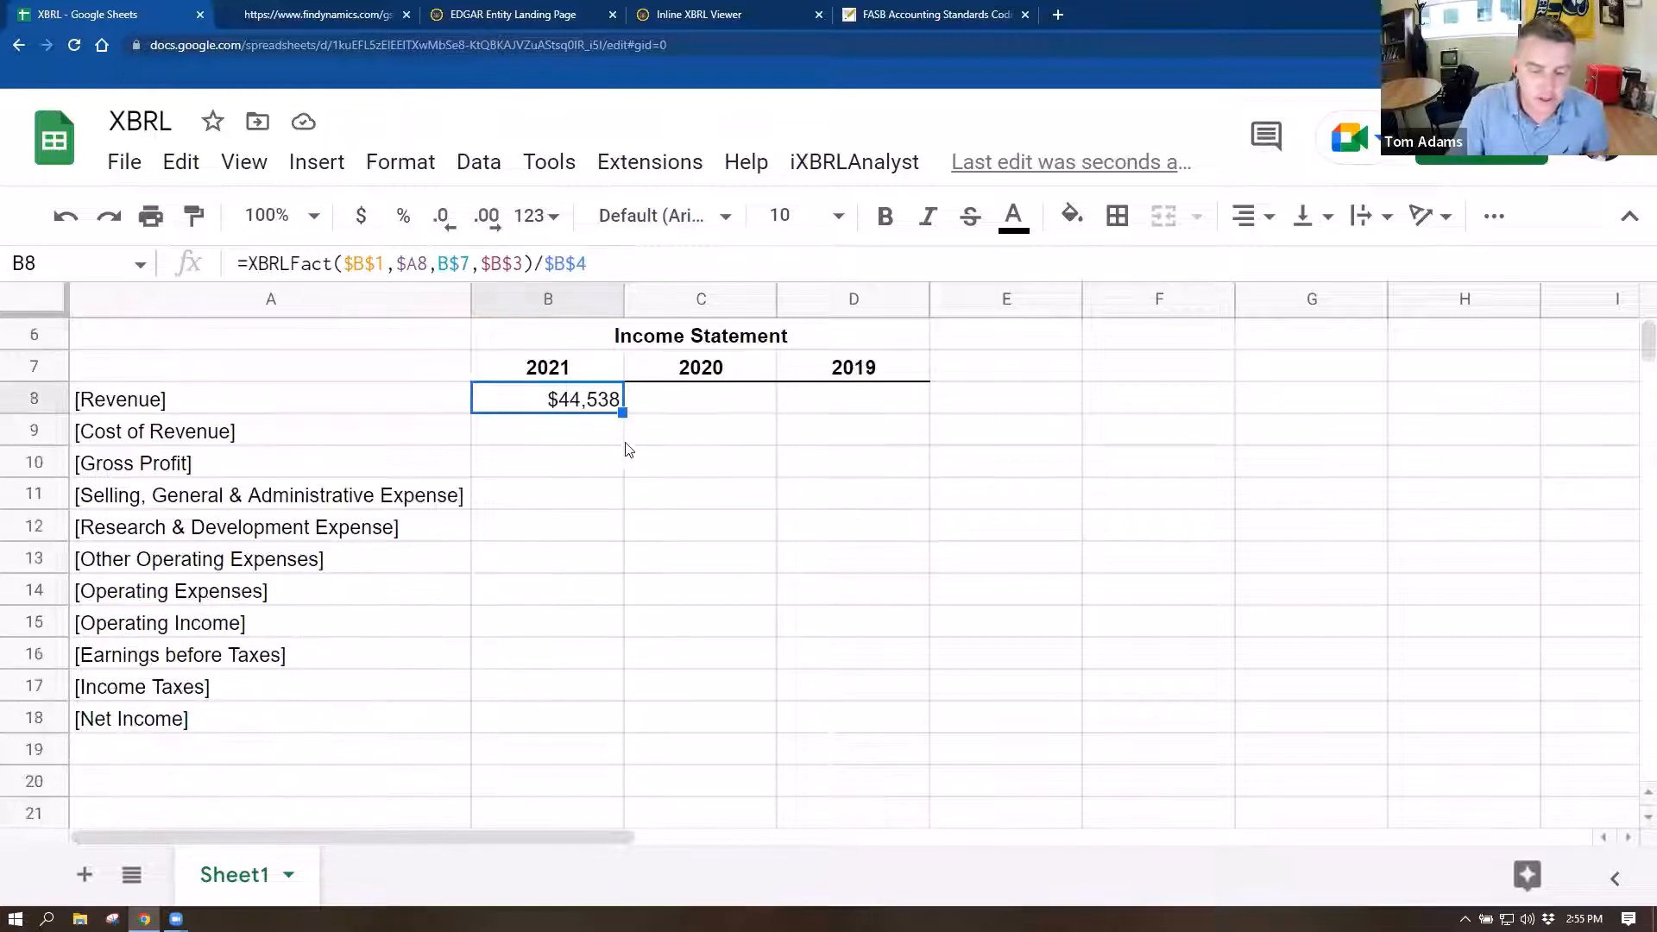
drag(623, 417, 605, 708)
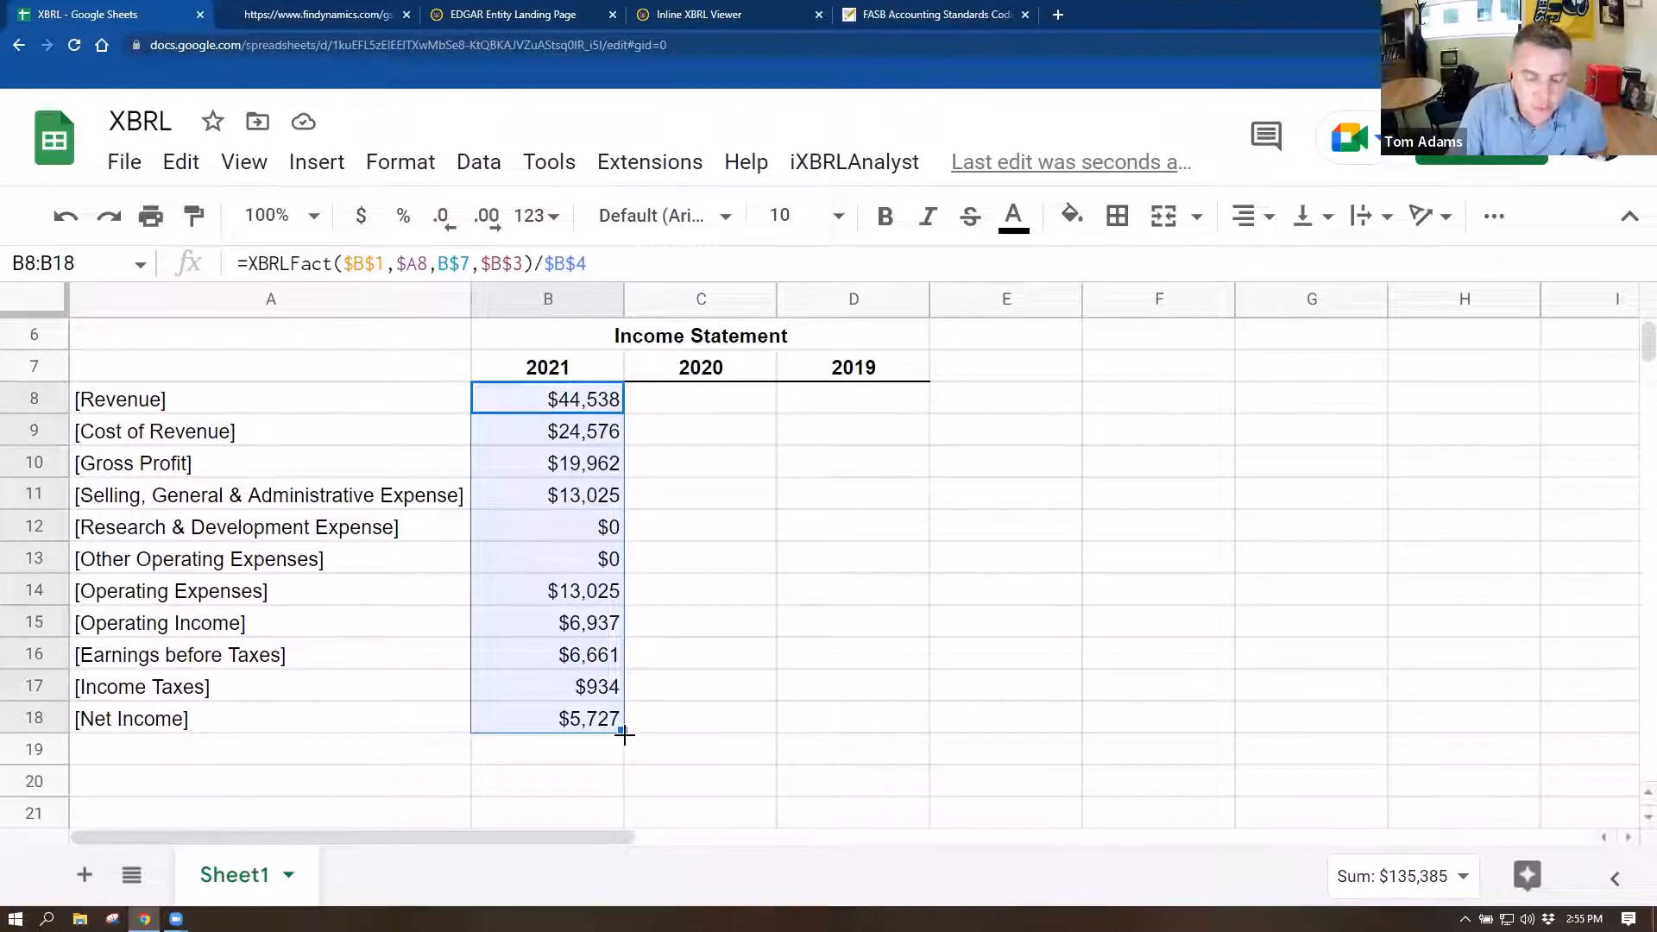
drag(623, 732, 852, 745)
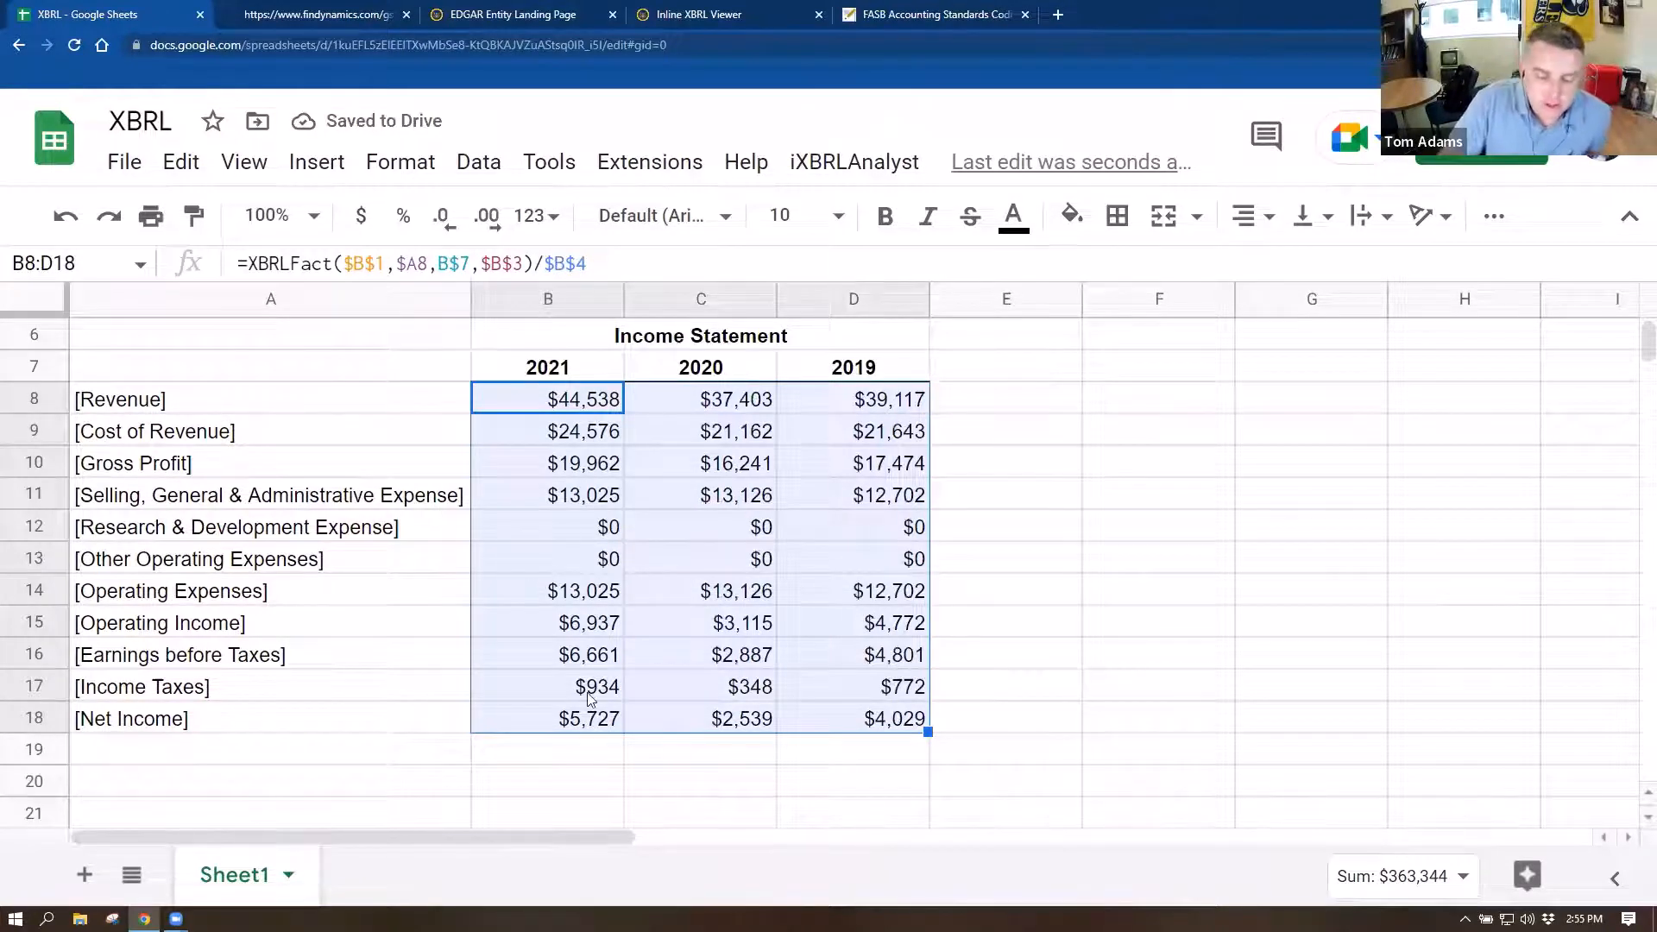
click(987, 427)
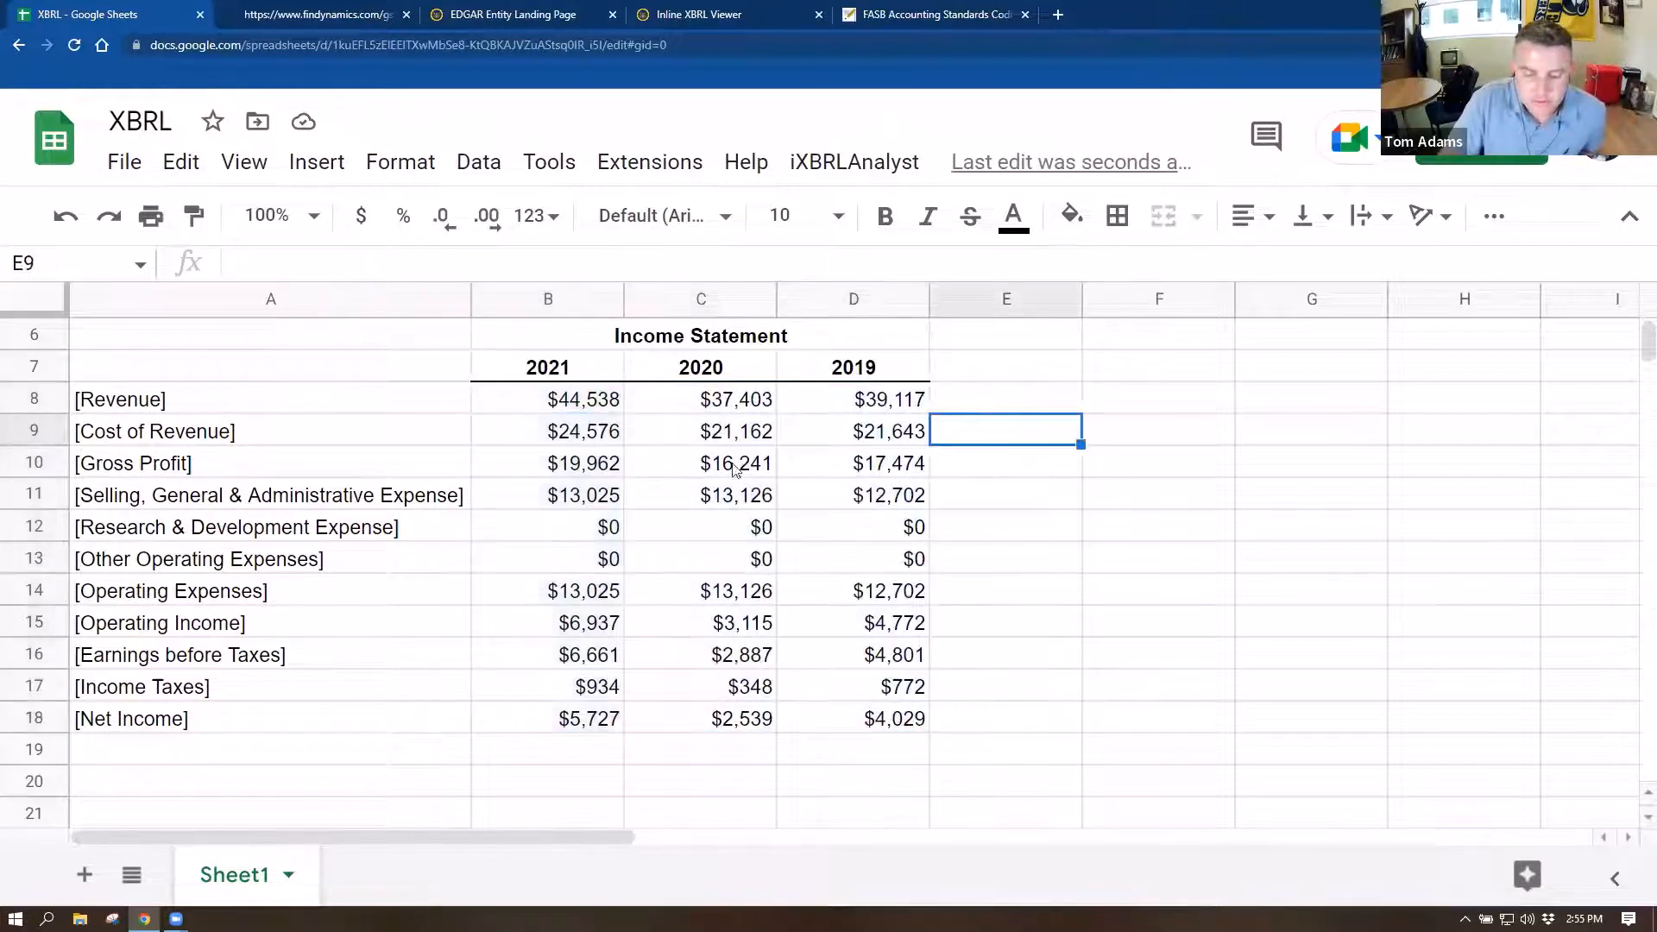
click(555, 776)
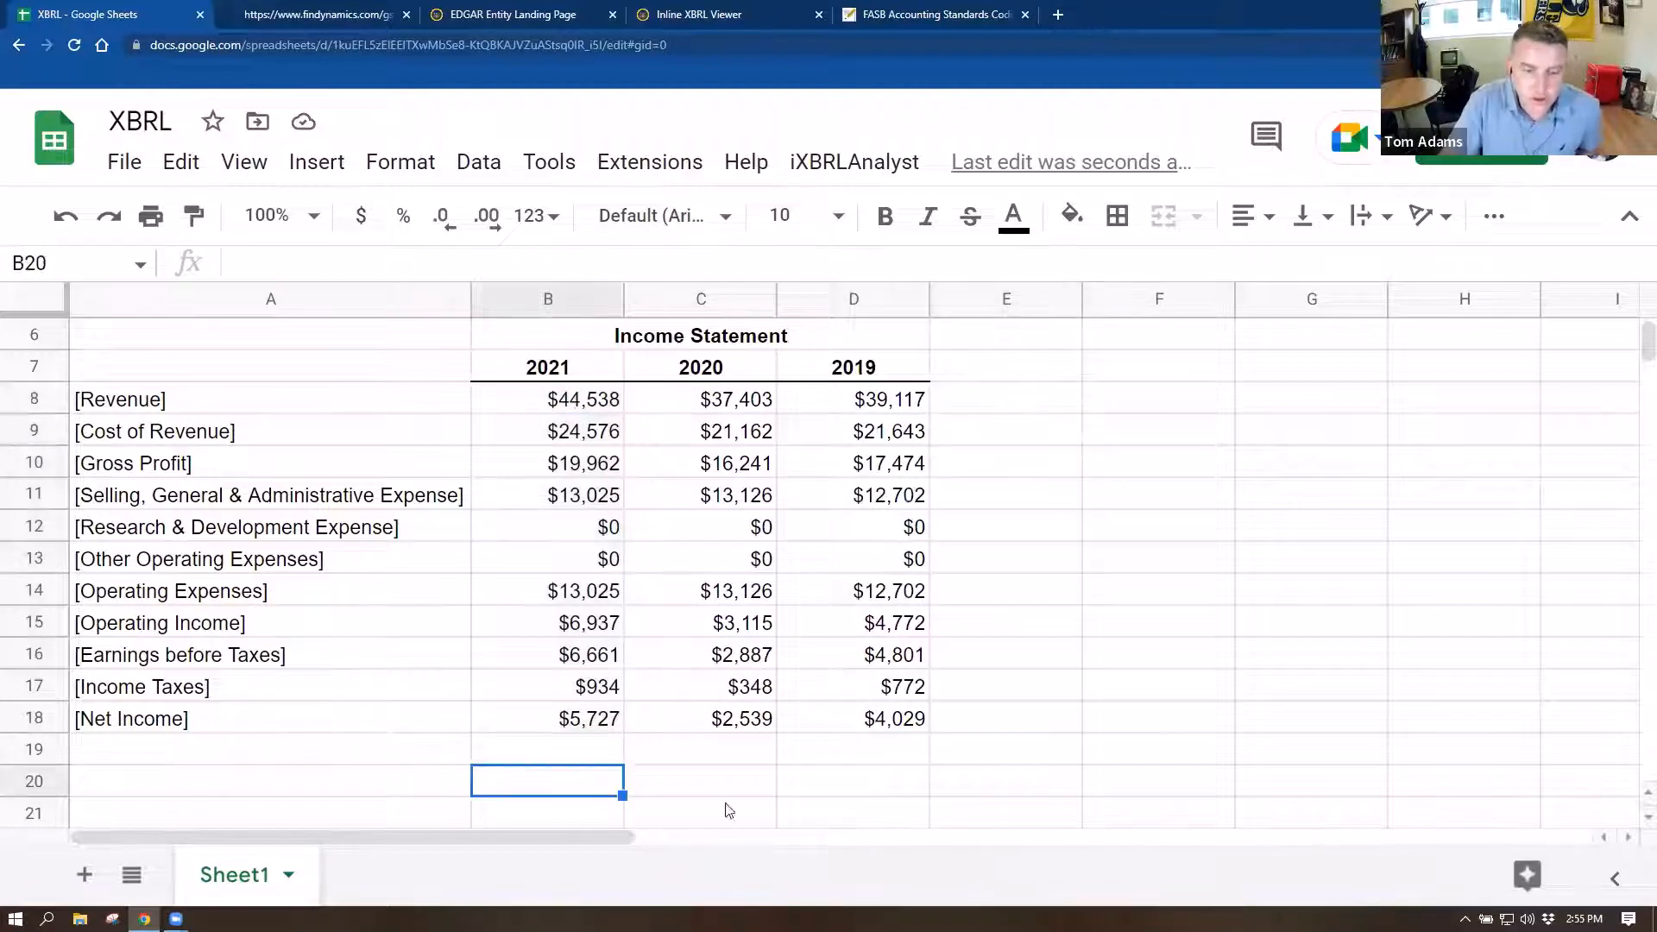
- Switch to the SEC EDGAR site, look up the company with ticker NKE and expand its 10-K and 10-Q filings
click(466, 16)
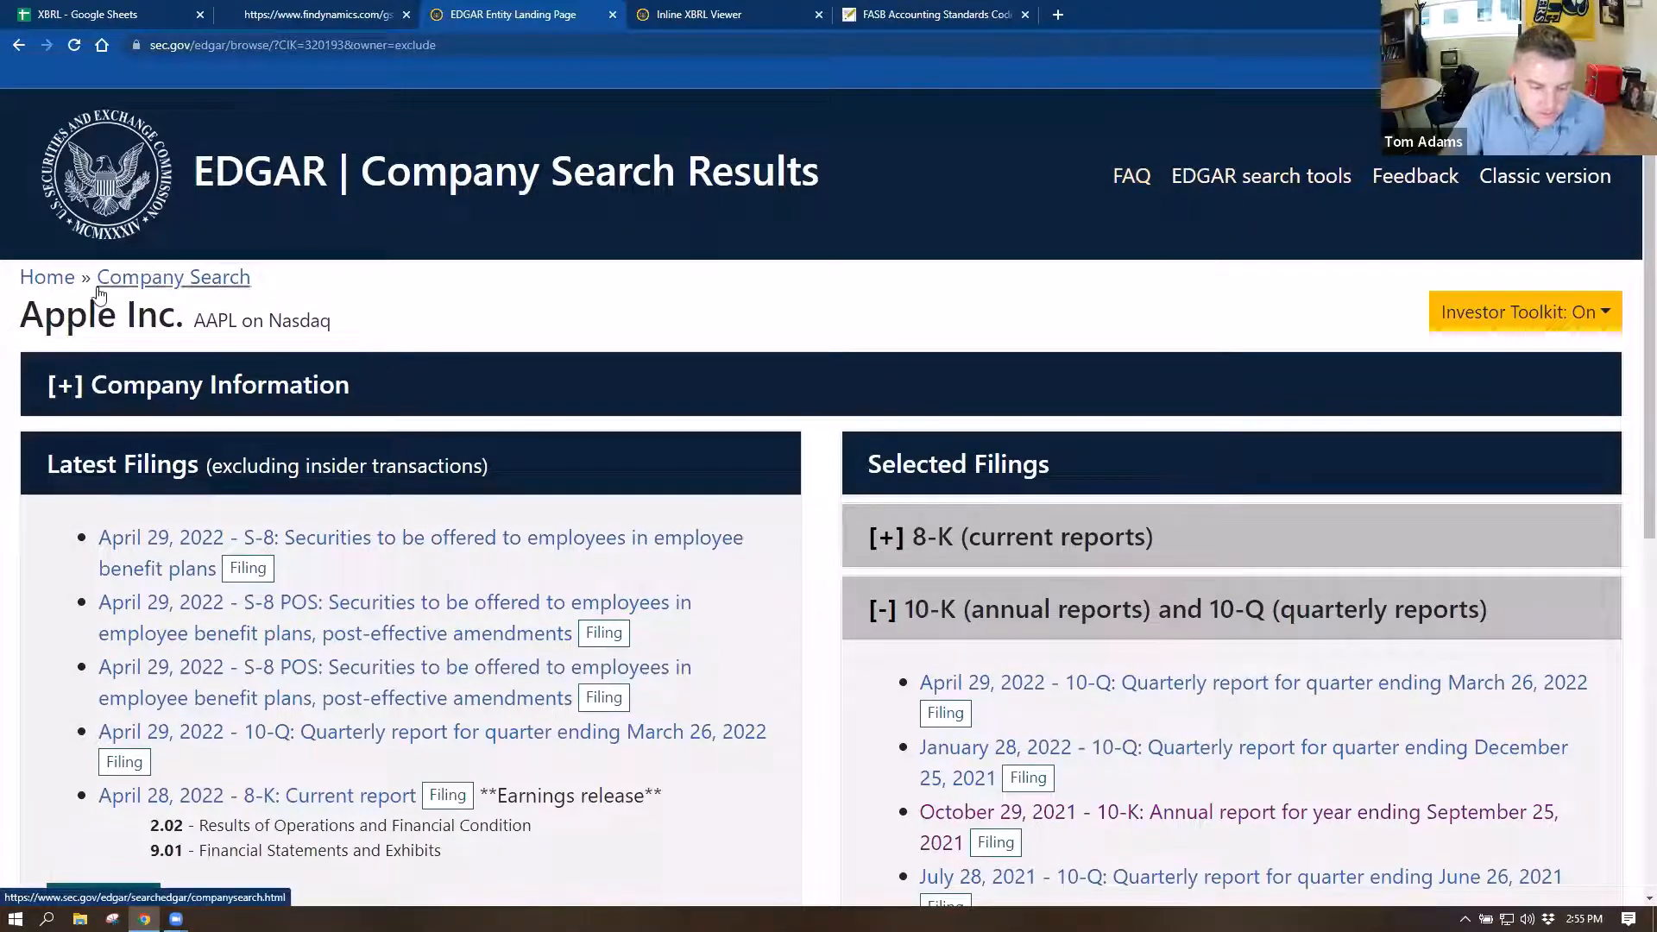
click(143, 285)
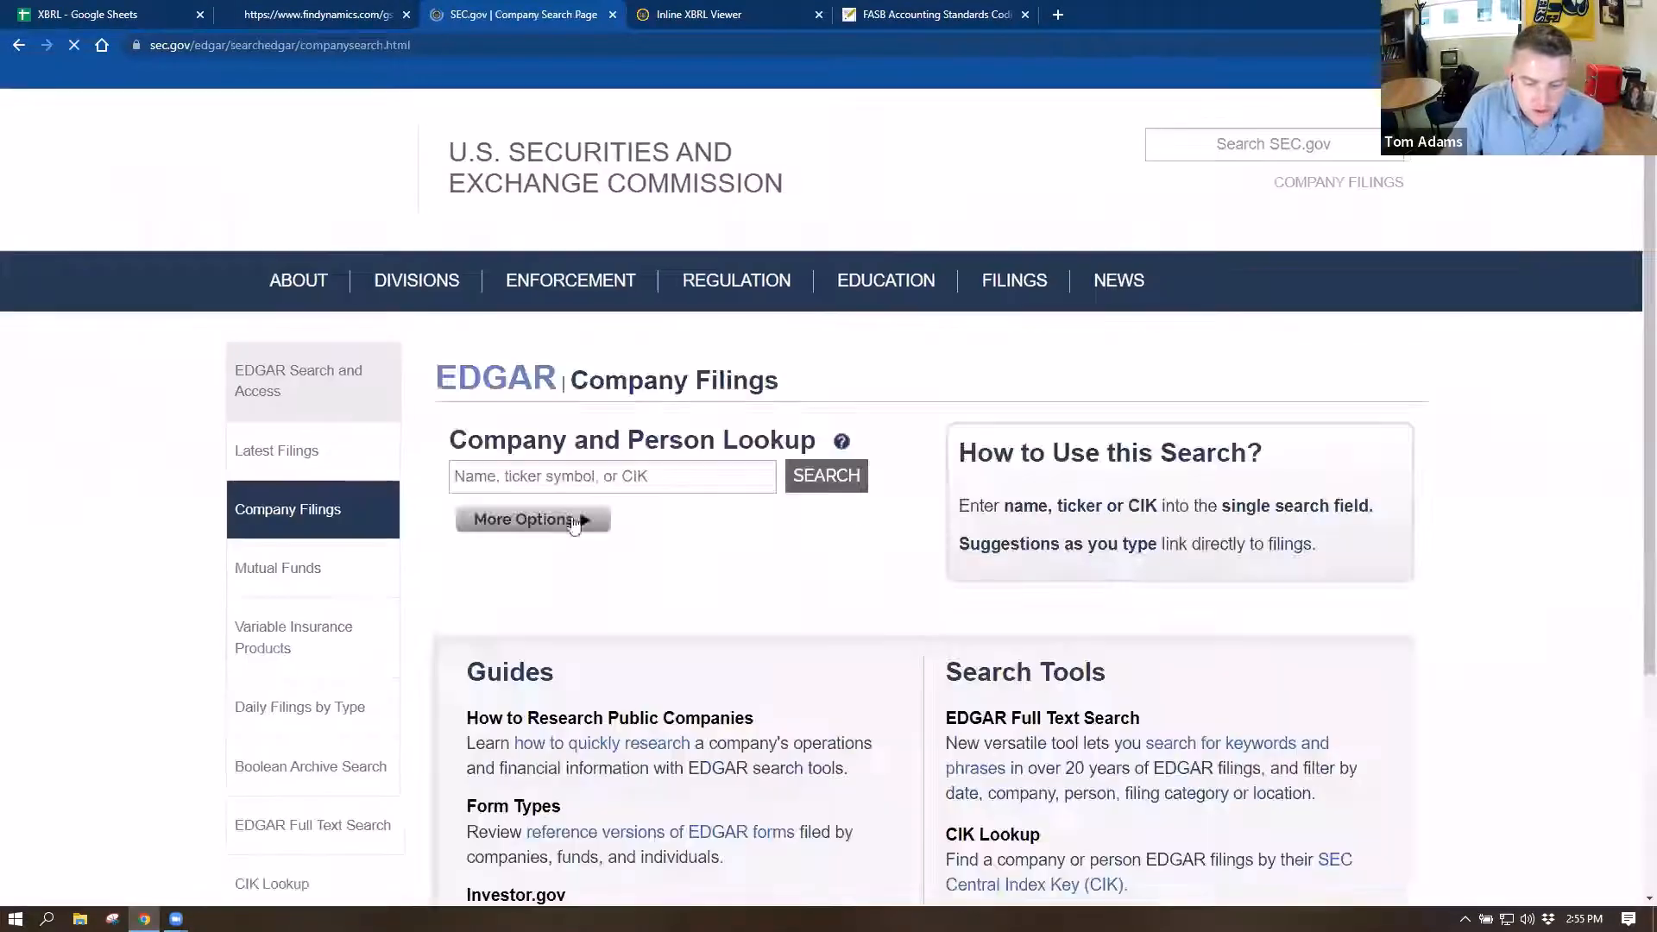
click(531, 477)
text(NKE)
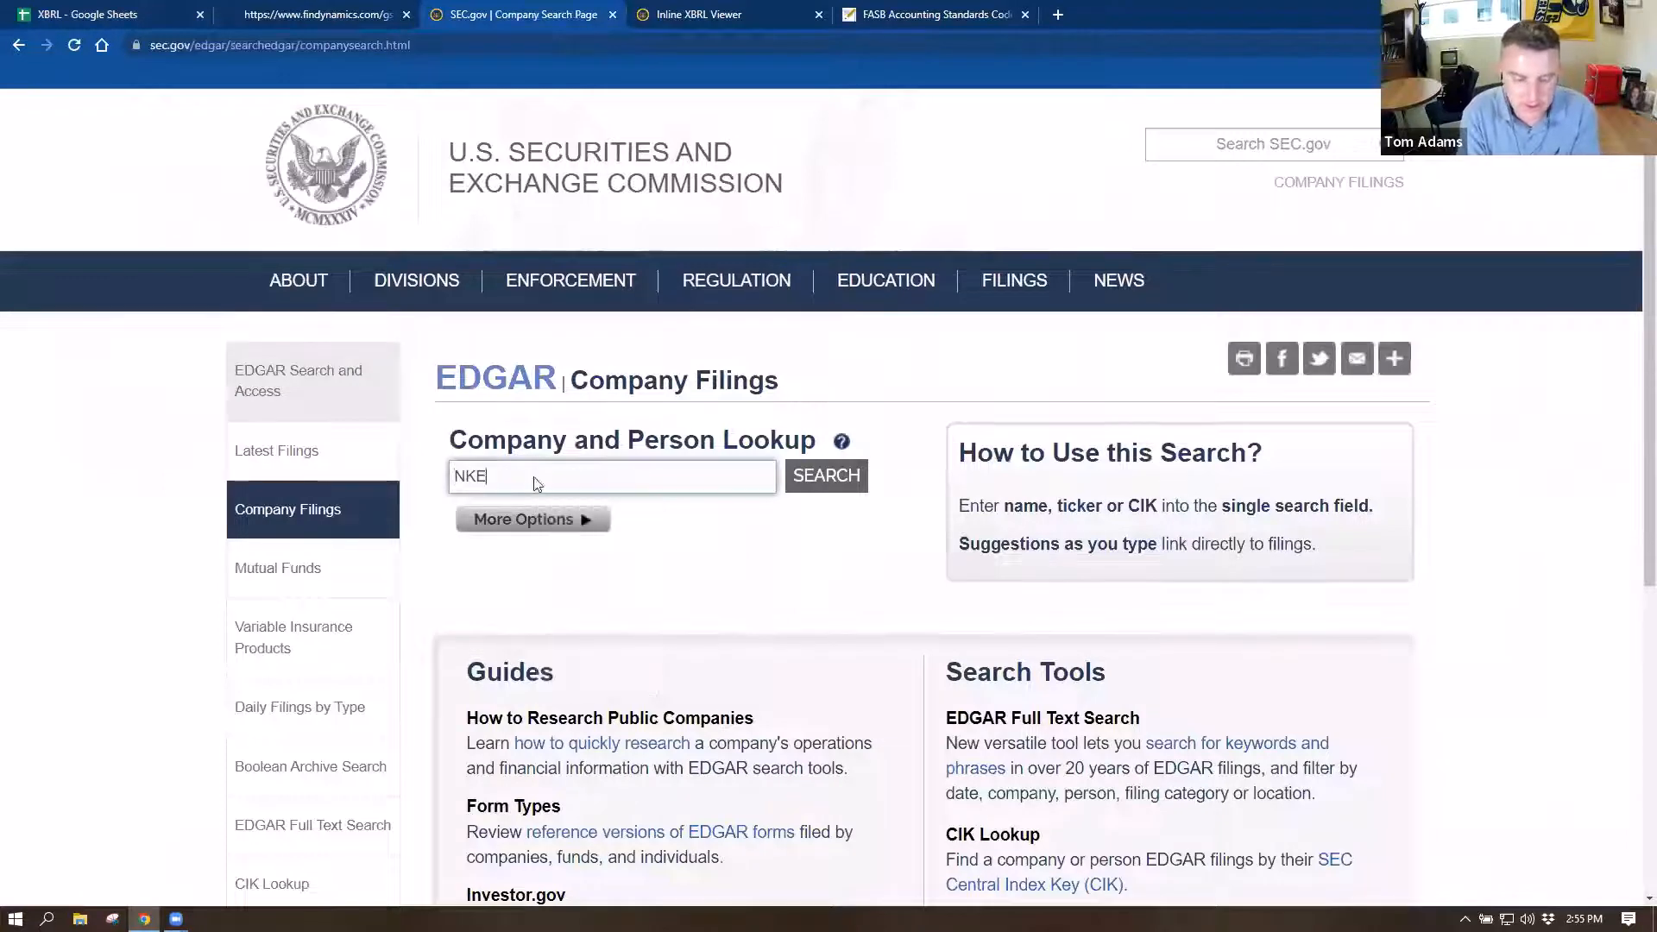
key(Return)
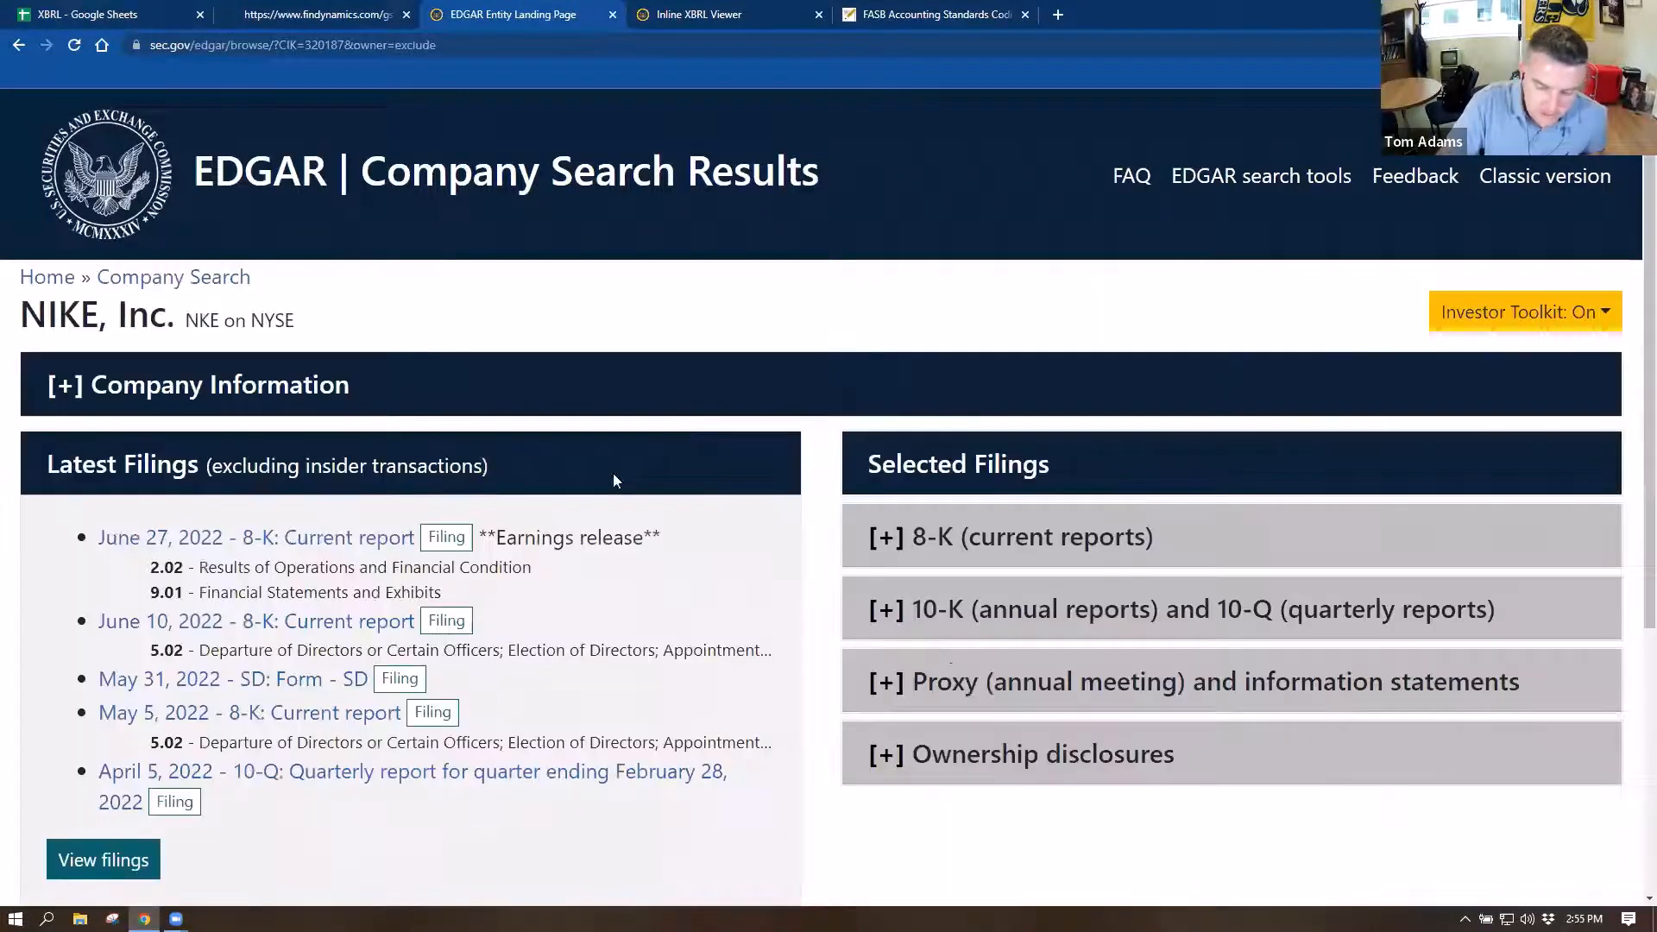
click(882, 613)
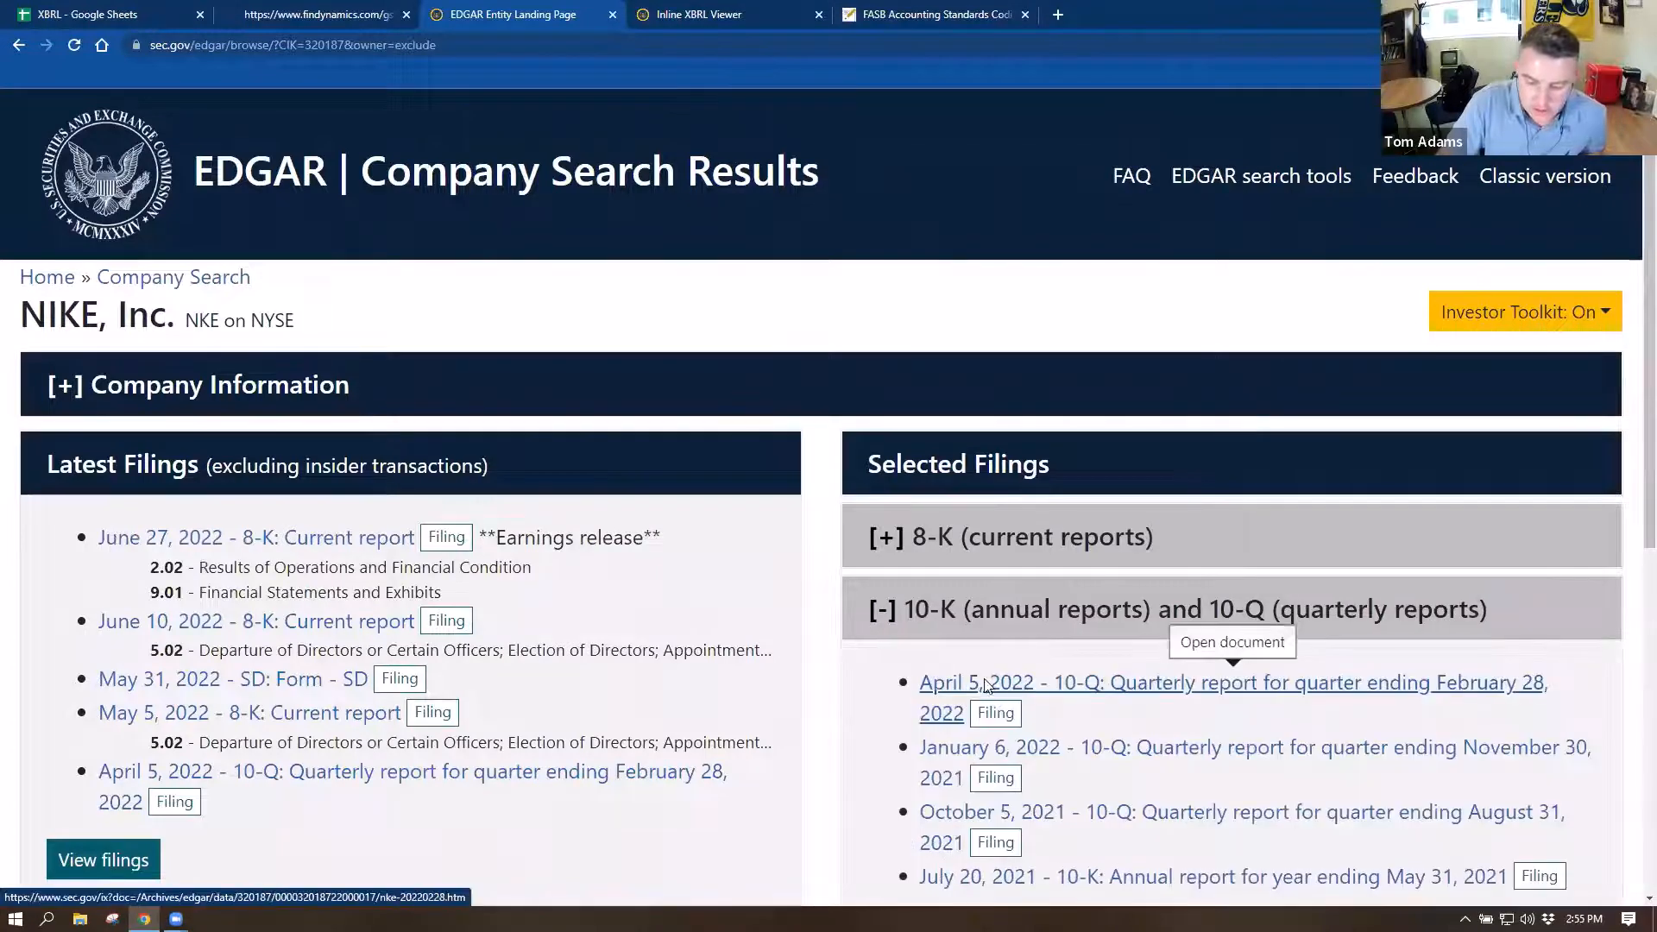
scroll(943, 691, down, 2)
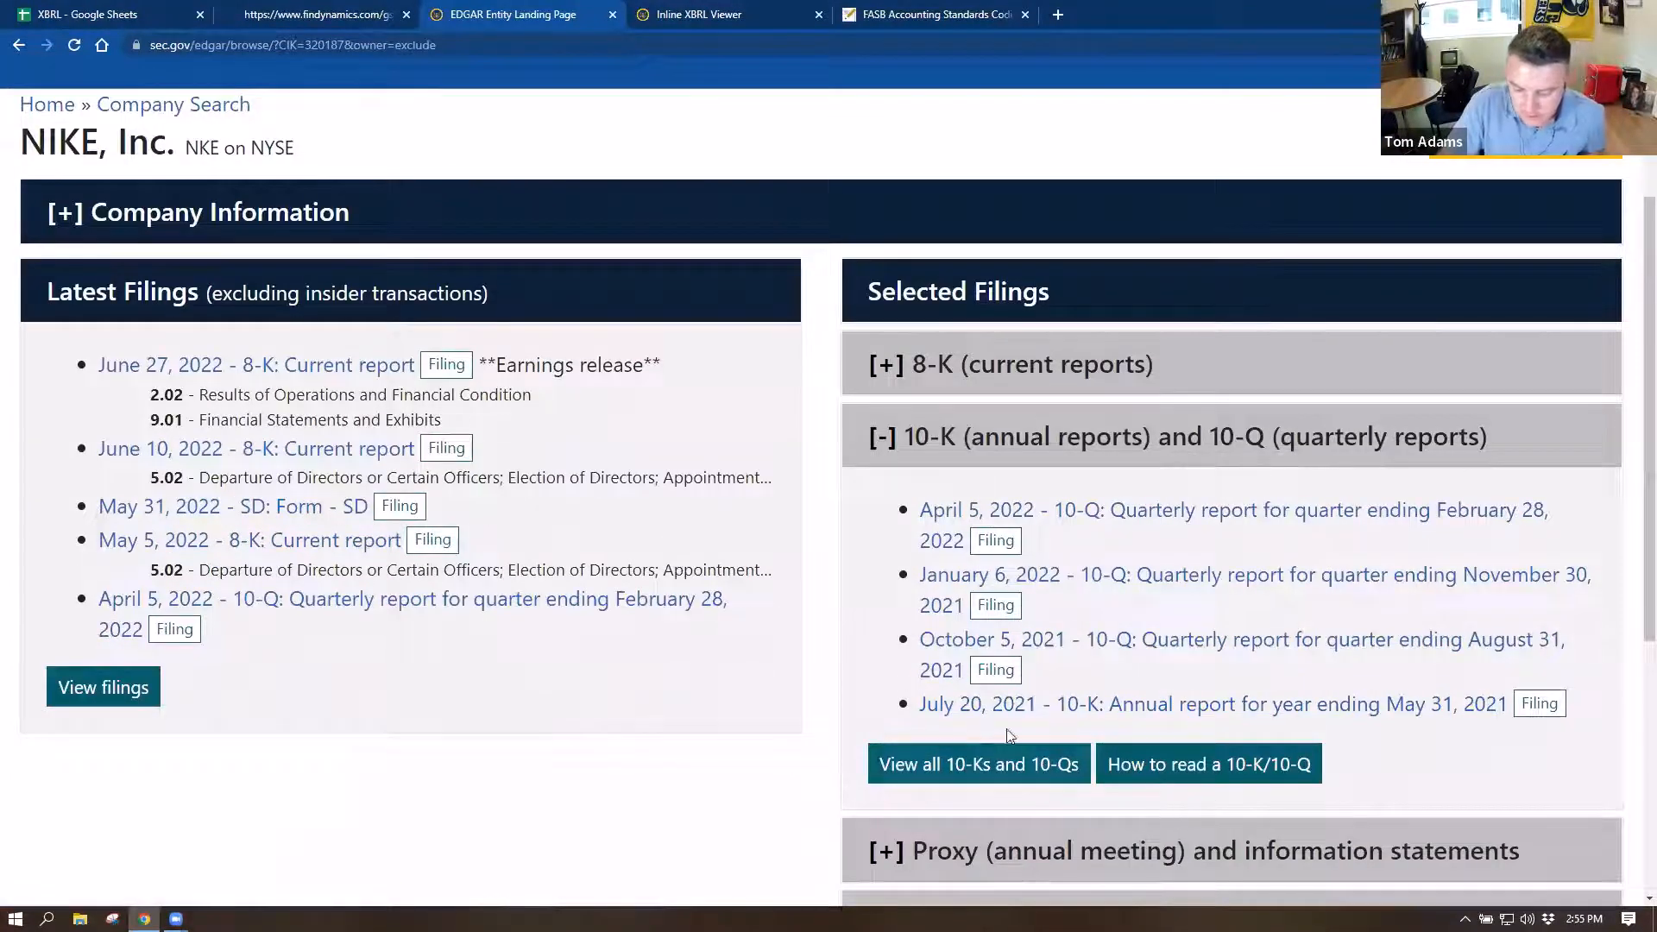
- Open Nike's 10-K annual report for the year ending May 31, 2021 and find Item 8 in its table of contents
click(1037, 769)
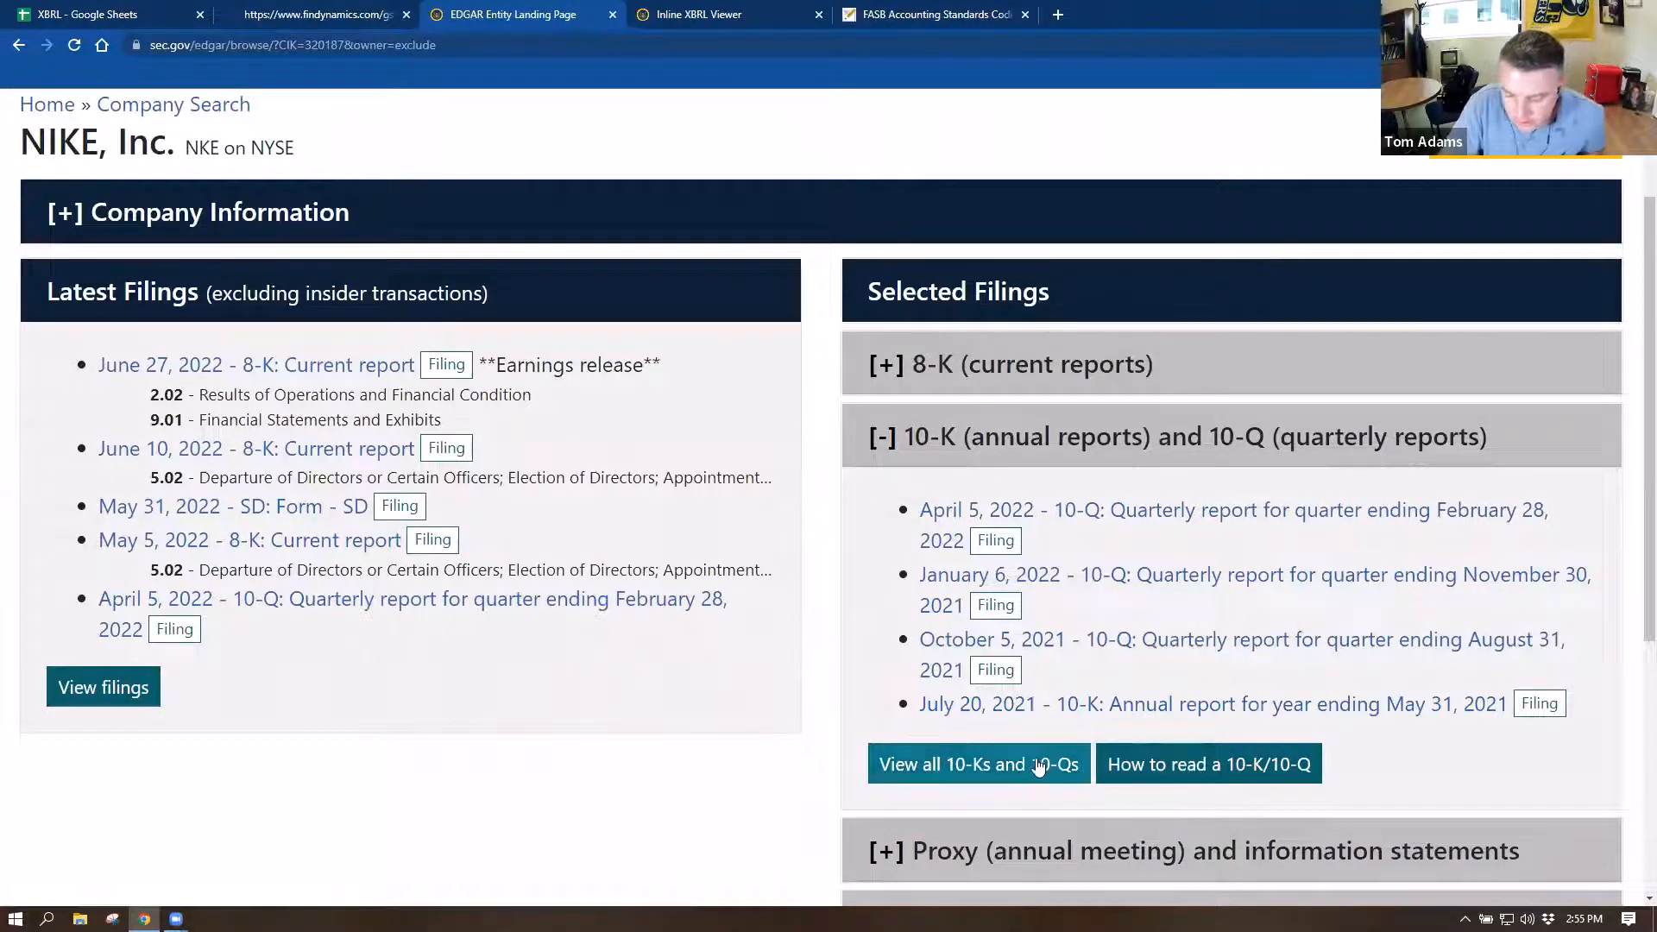
click(1051, 706)
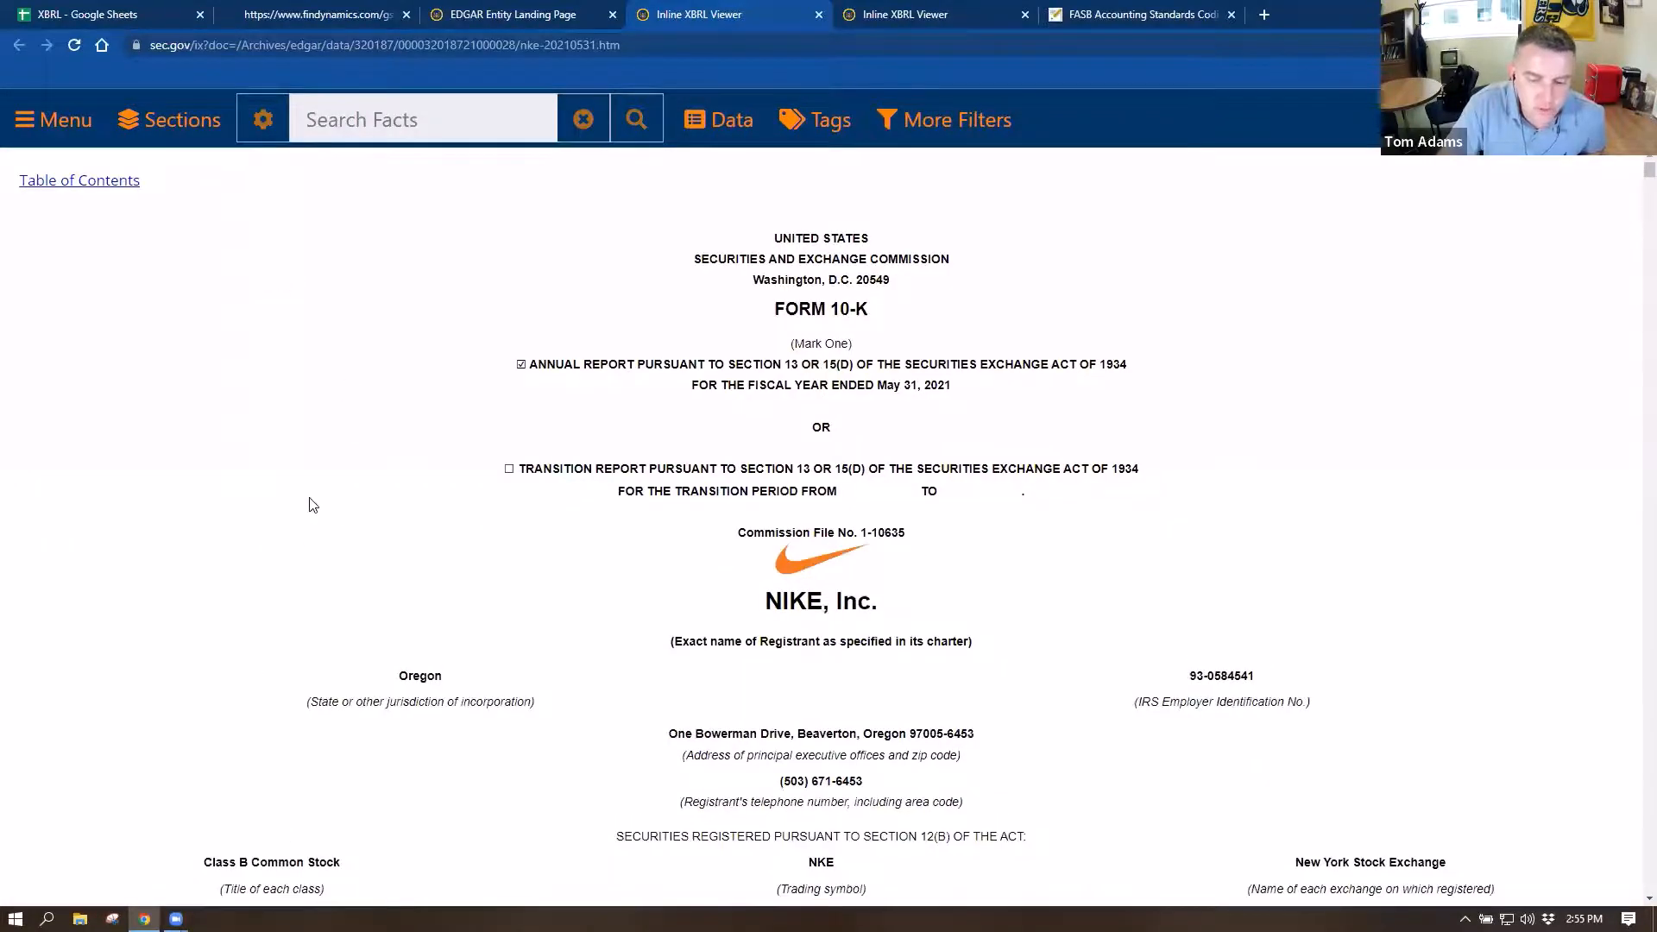
scroll(312, 506, down, 10)
scroll(281, 497, down, 5)
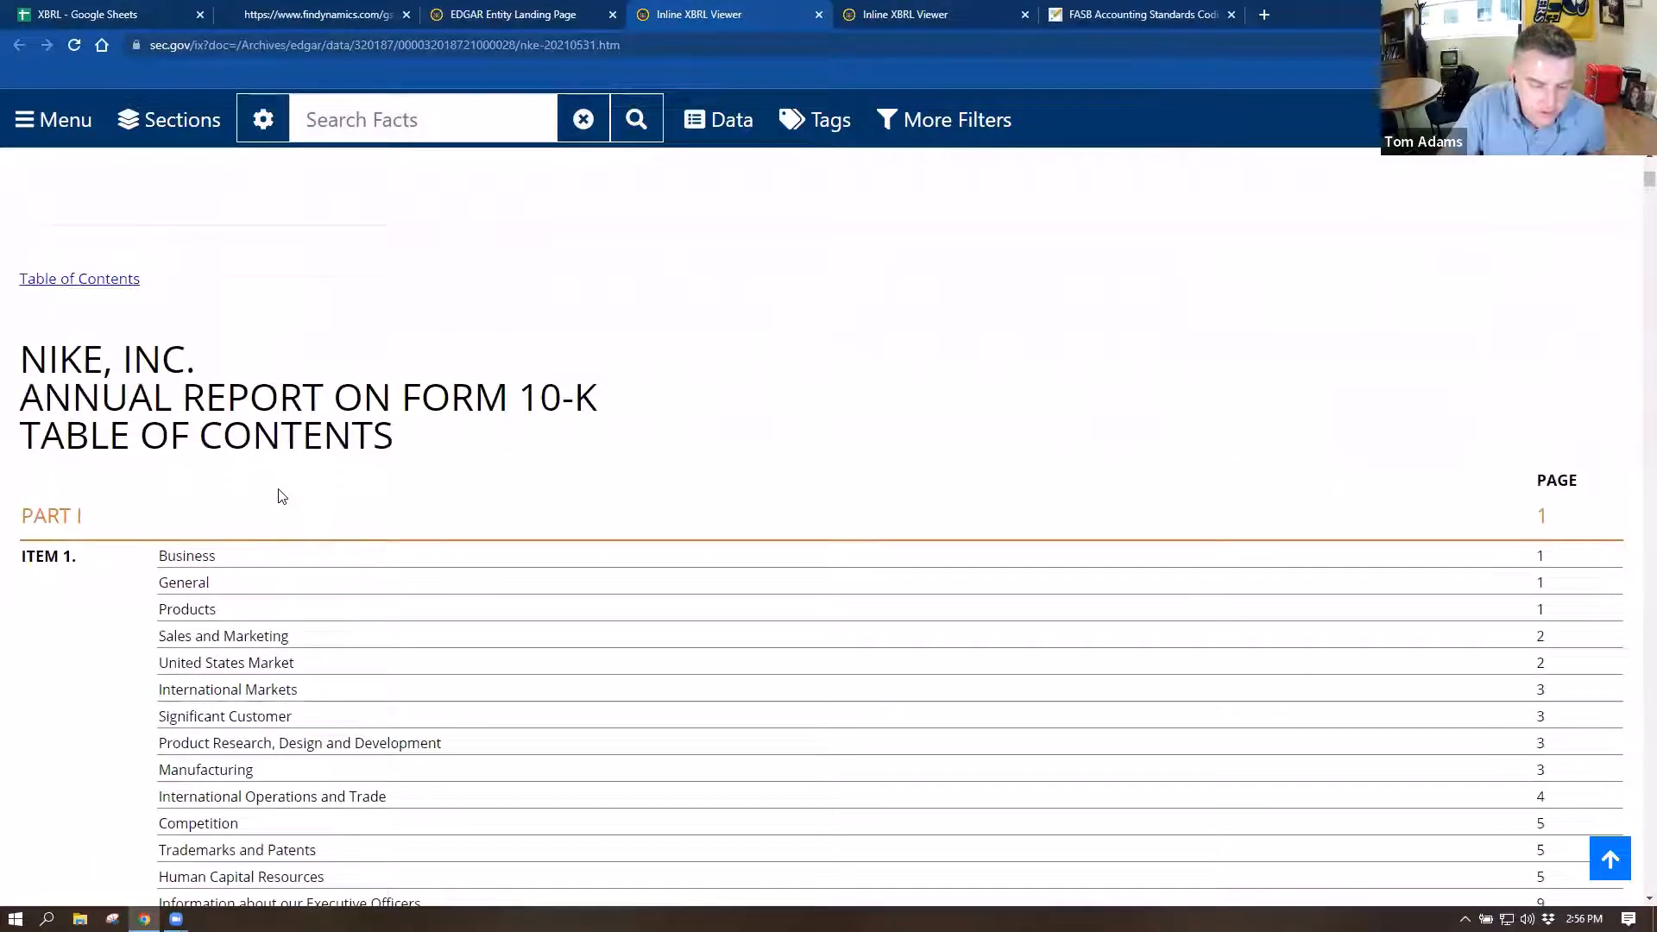
scroll(280, 496, down, 11)
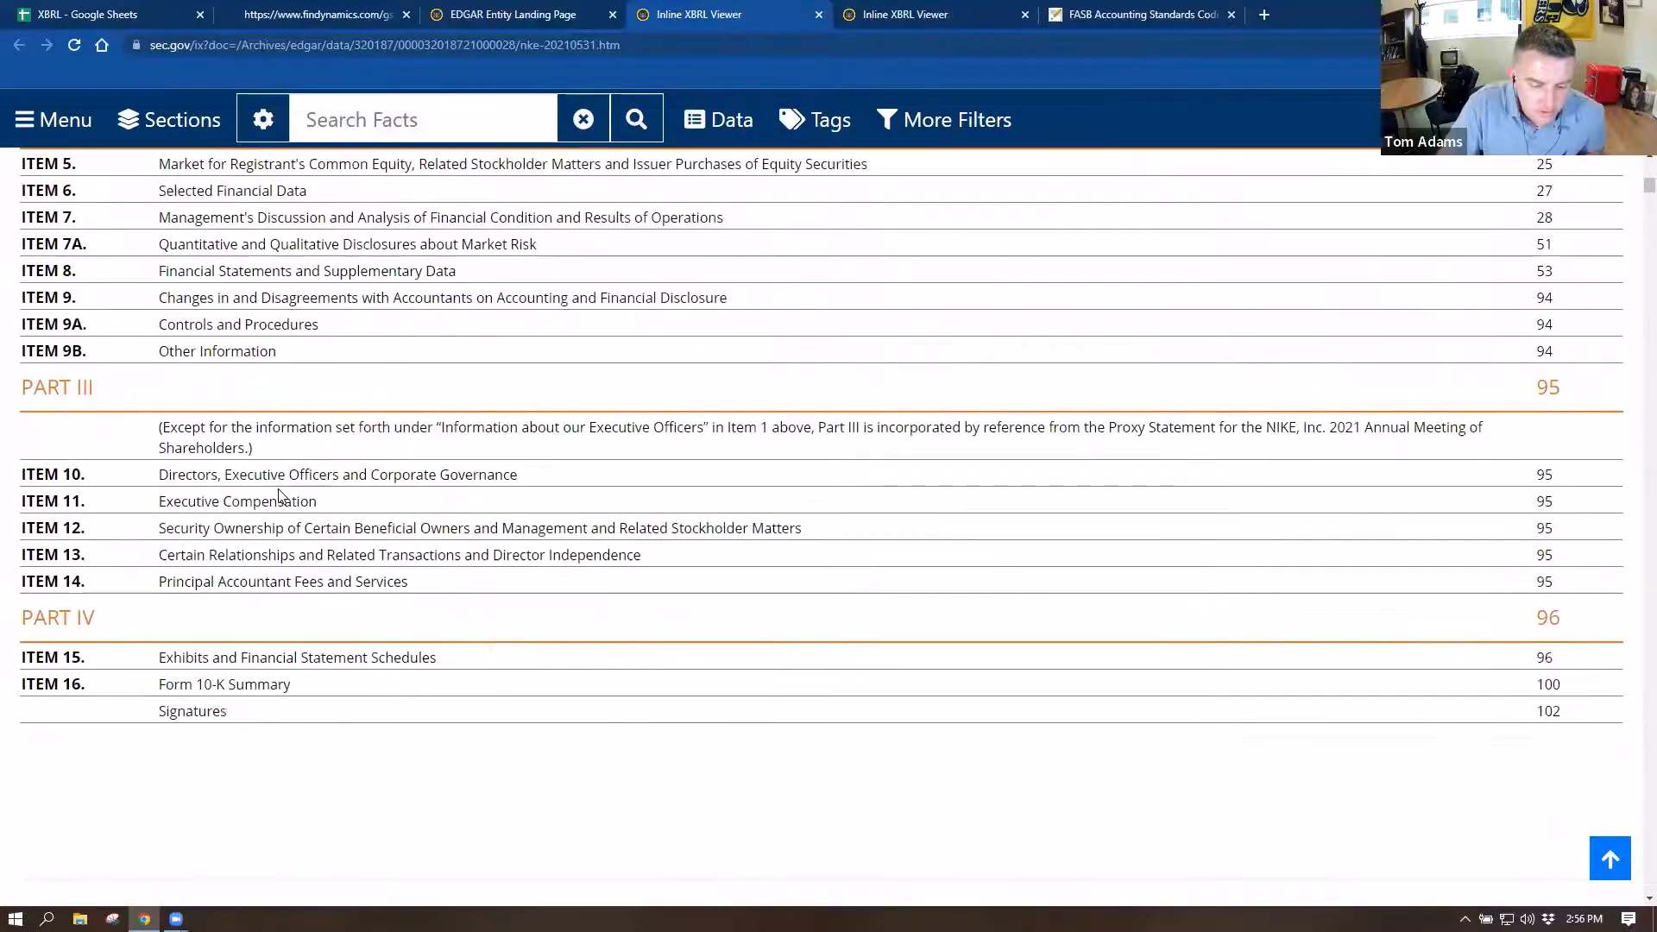
scroll(237, 380, up, 1)
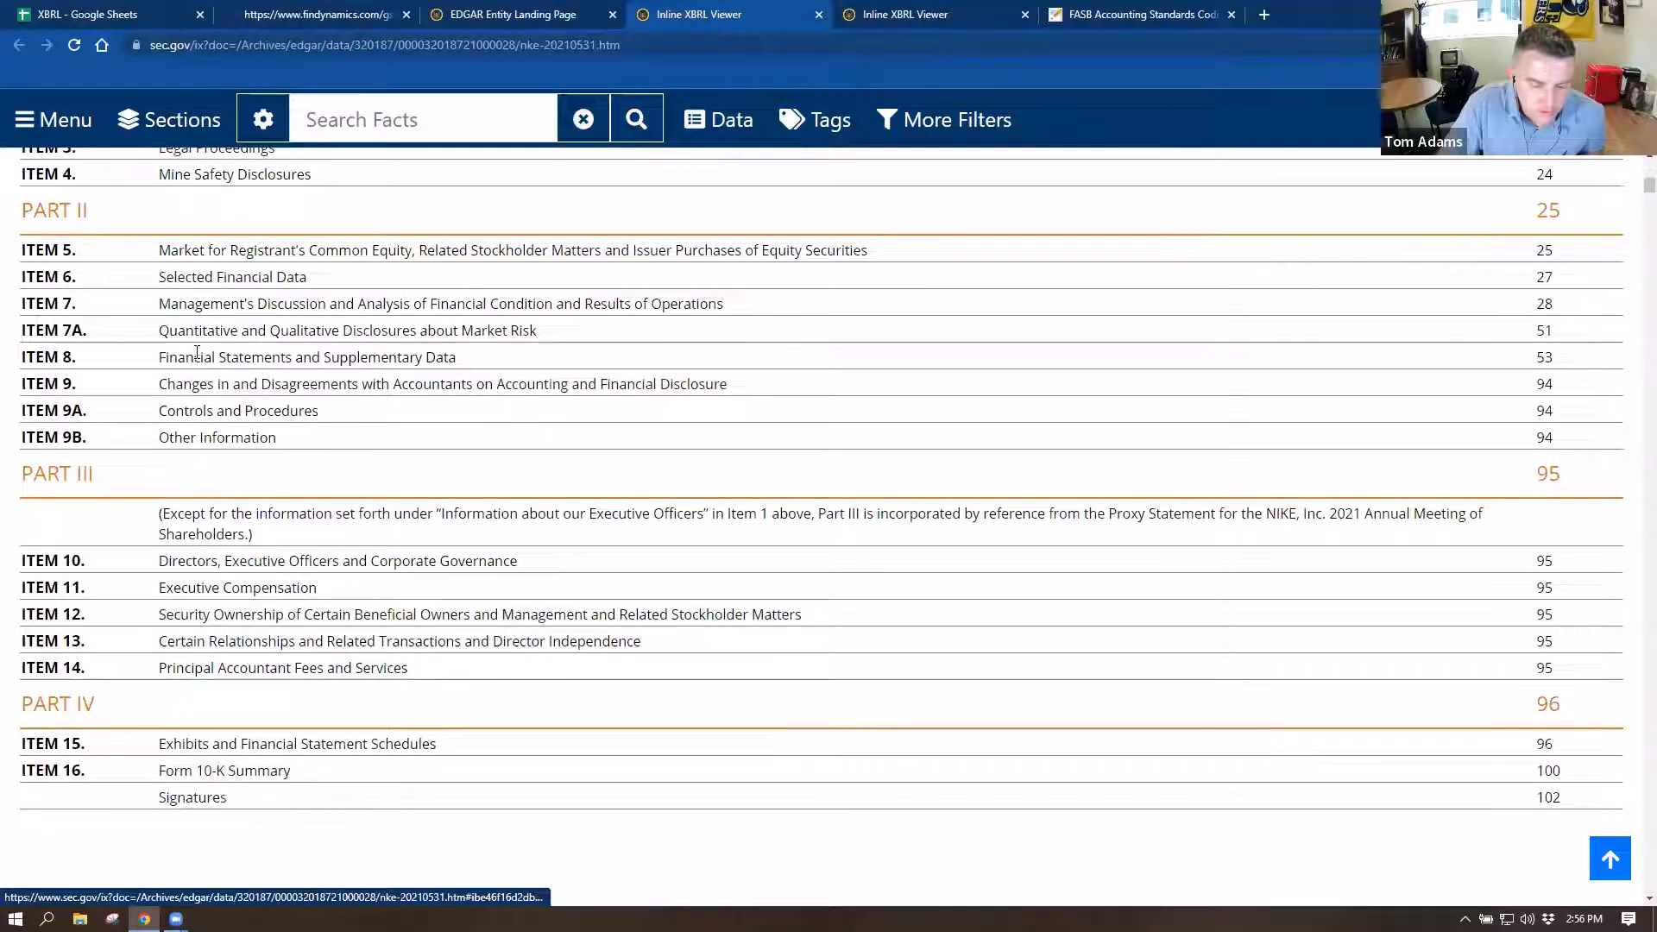
- Go to Item 8, Financial Statements and Supplementary Data, and examine the Consolidated Statements of Income for 2021, 2020 and 2019
click(216, 371)
scroll(244, 407, down, 7)
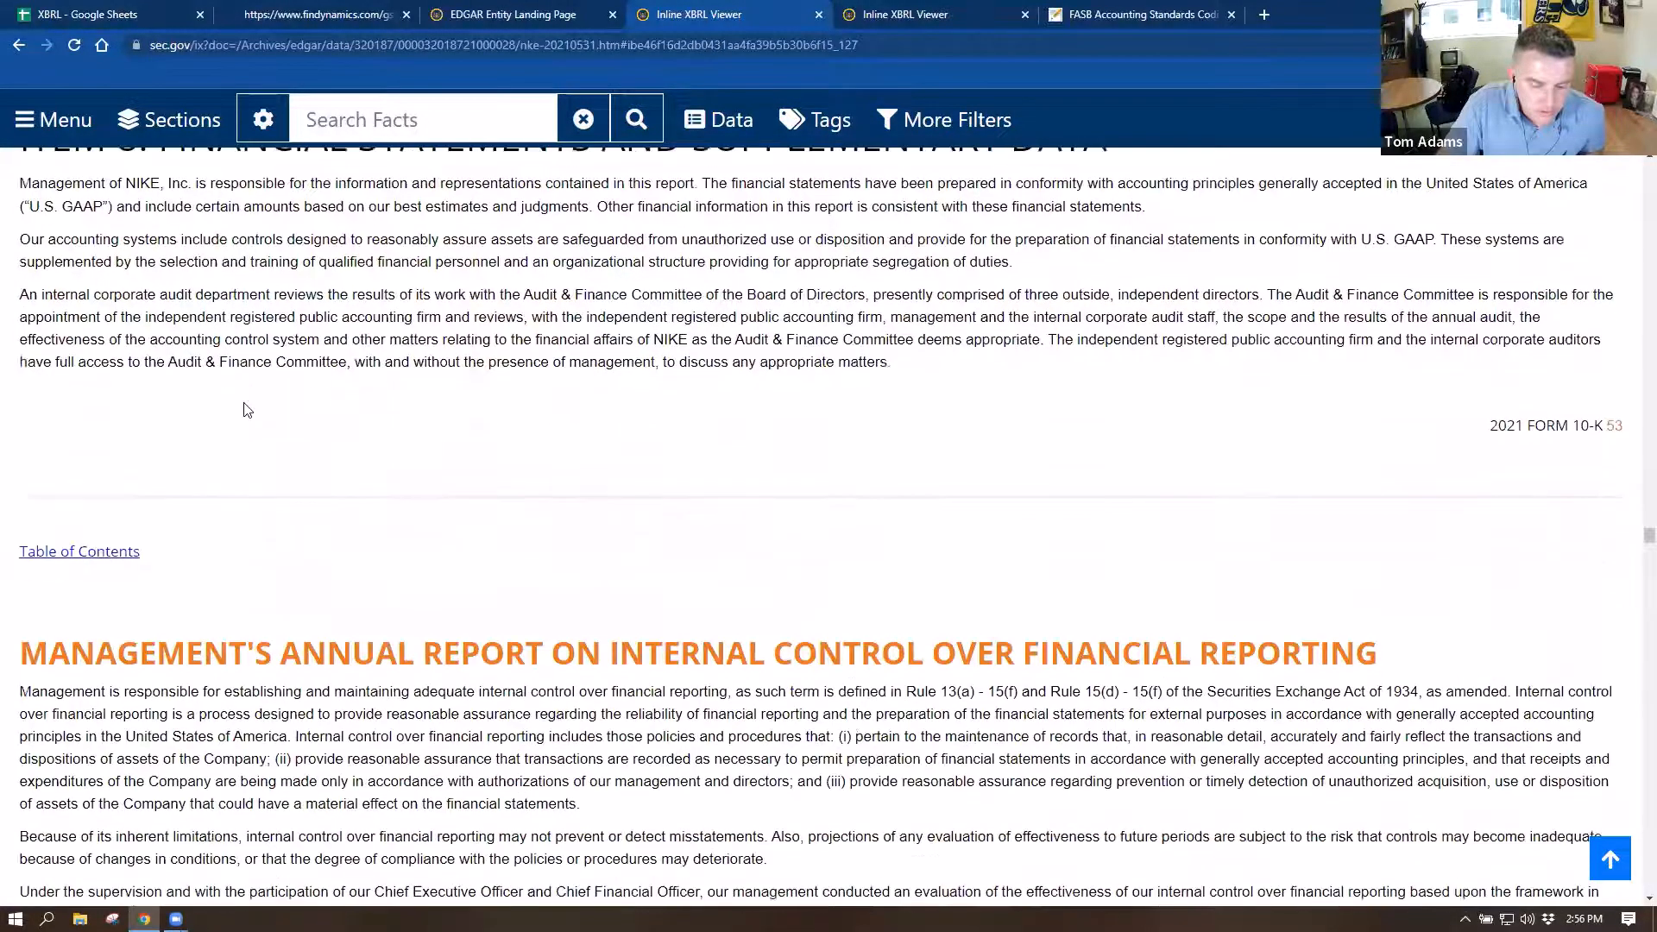
scroll(277, 418, down, 6)
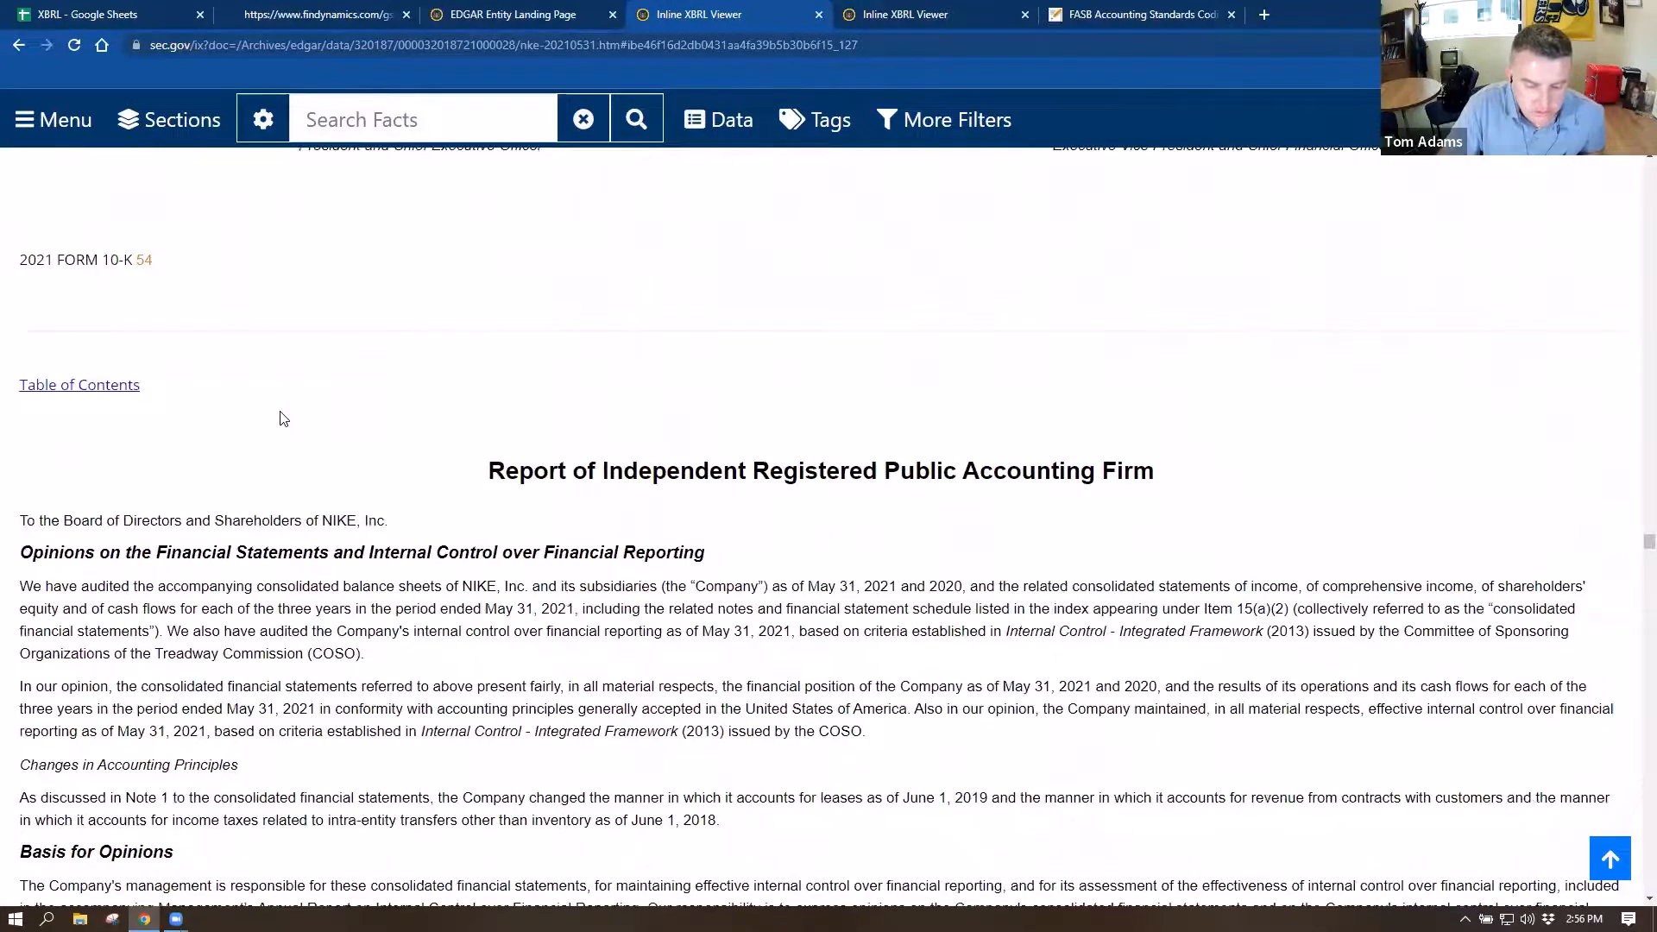
scroll(282, 419, down, 18)
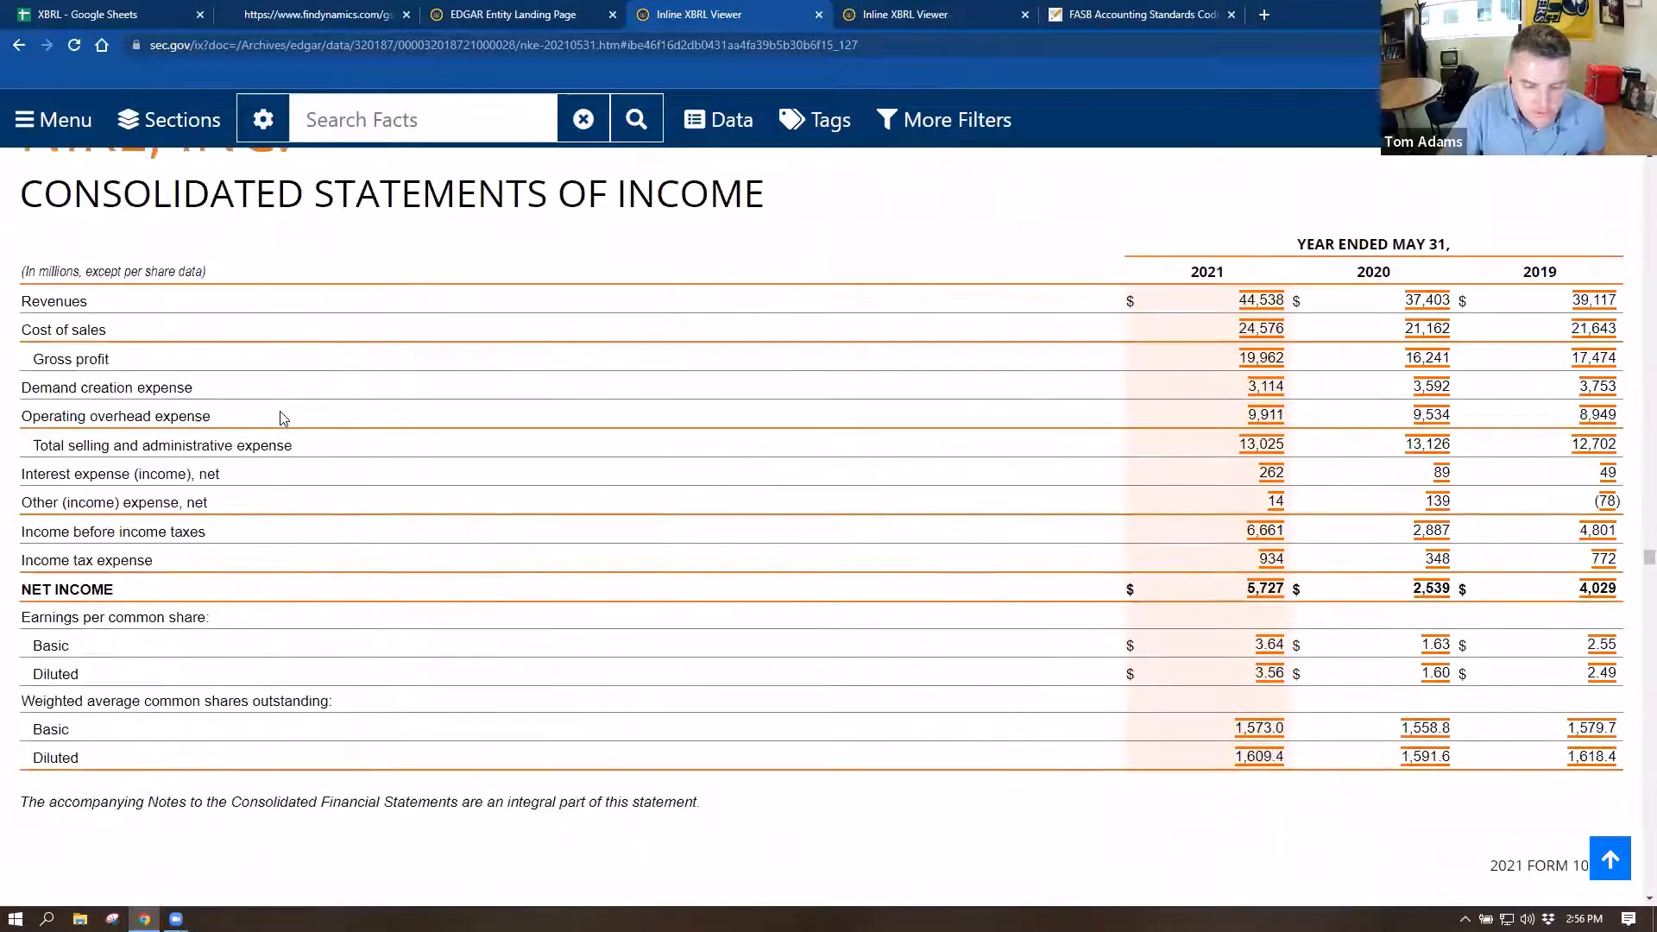
scroll(399, 296, up, 1)
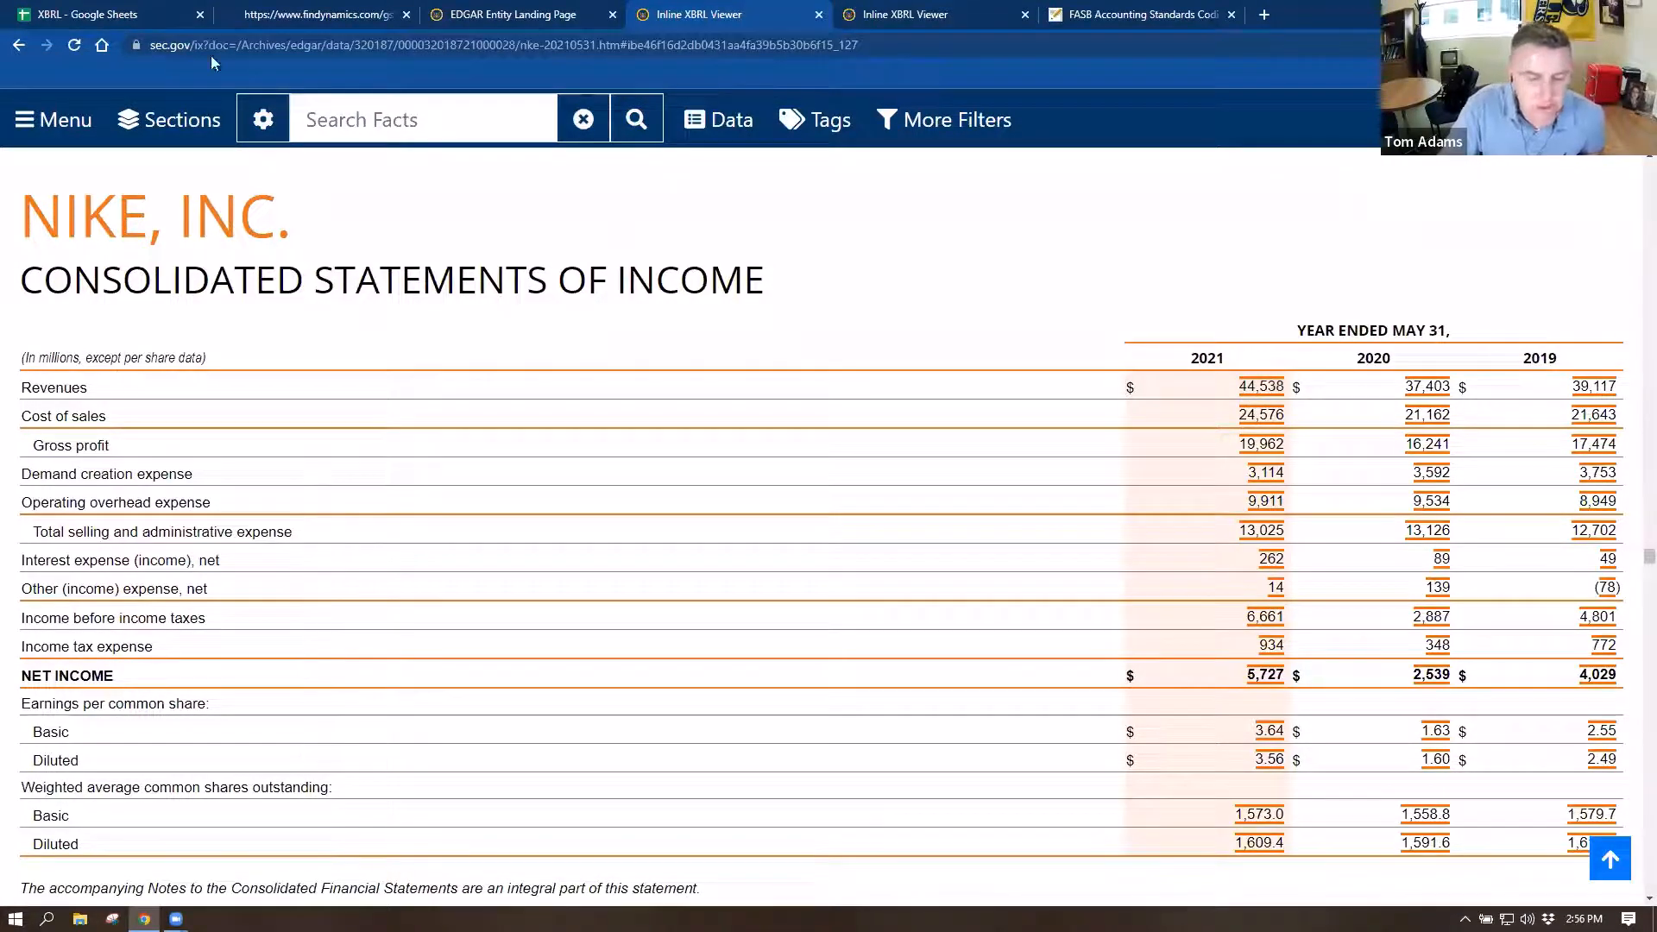
- Switch back to the XBRL spreadsheet and compare its income statement, including the 2021 revenue in B8, with the filing
click(97, 17)
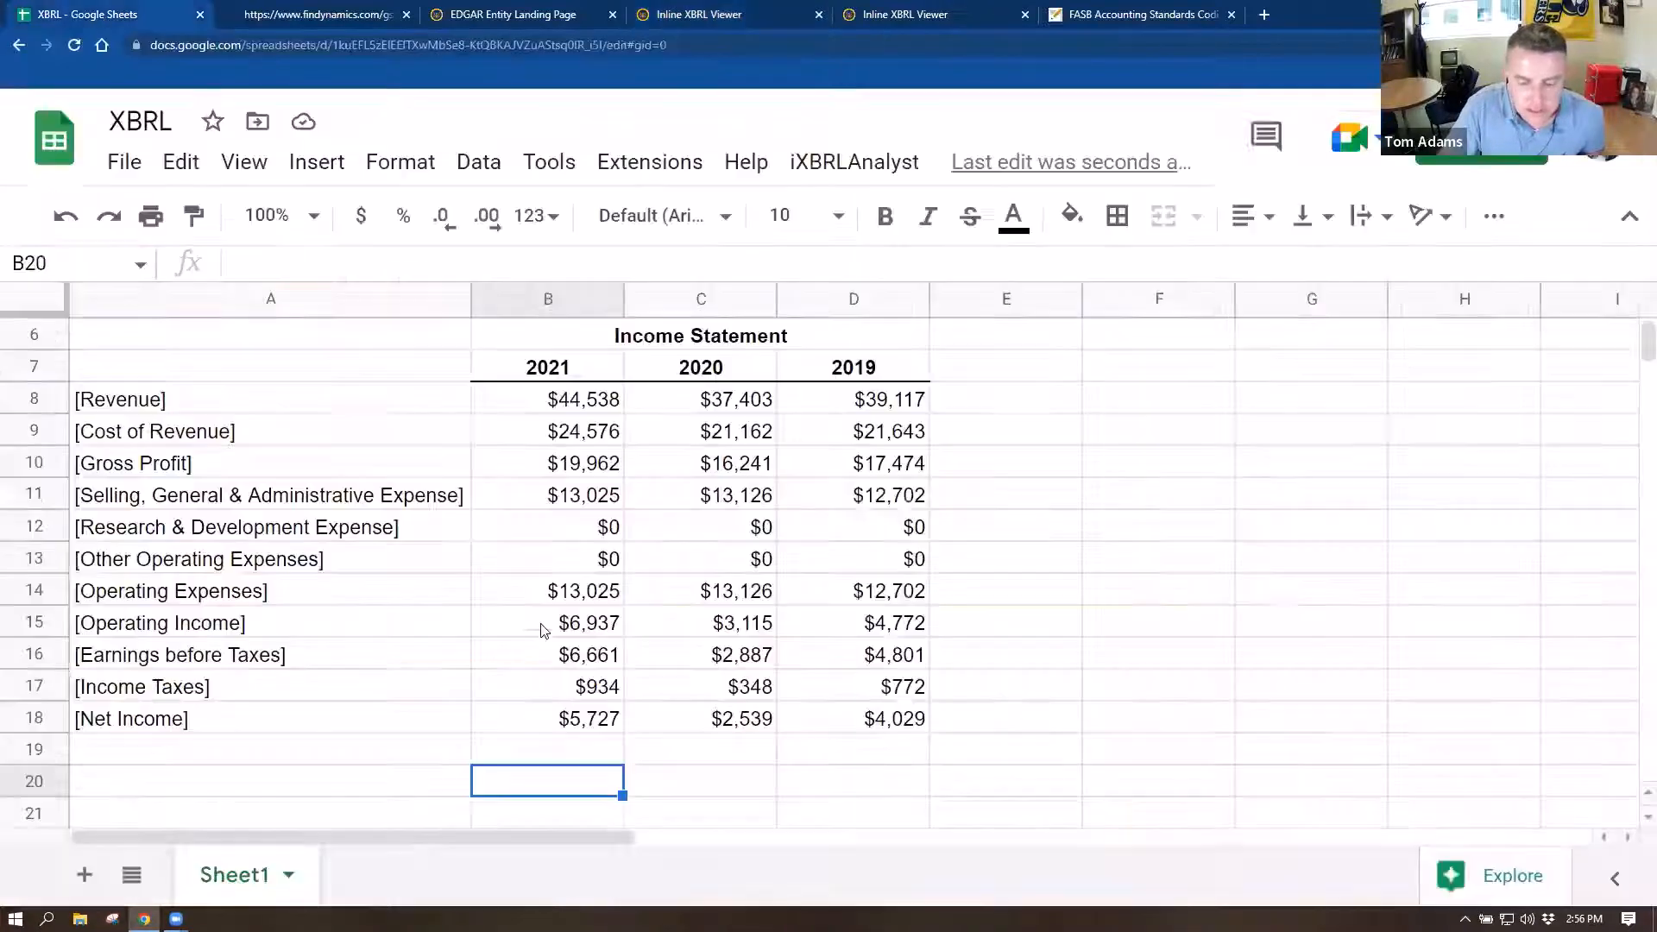
click(604, 404)
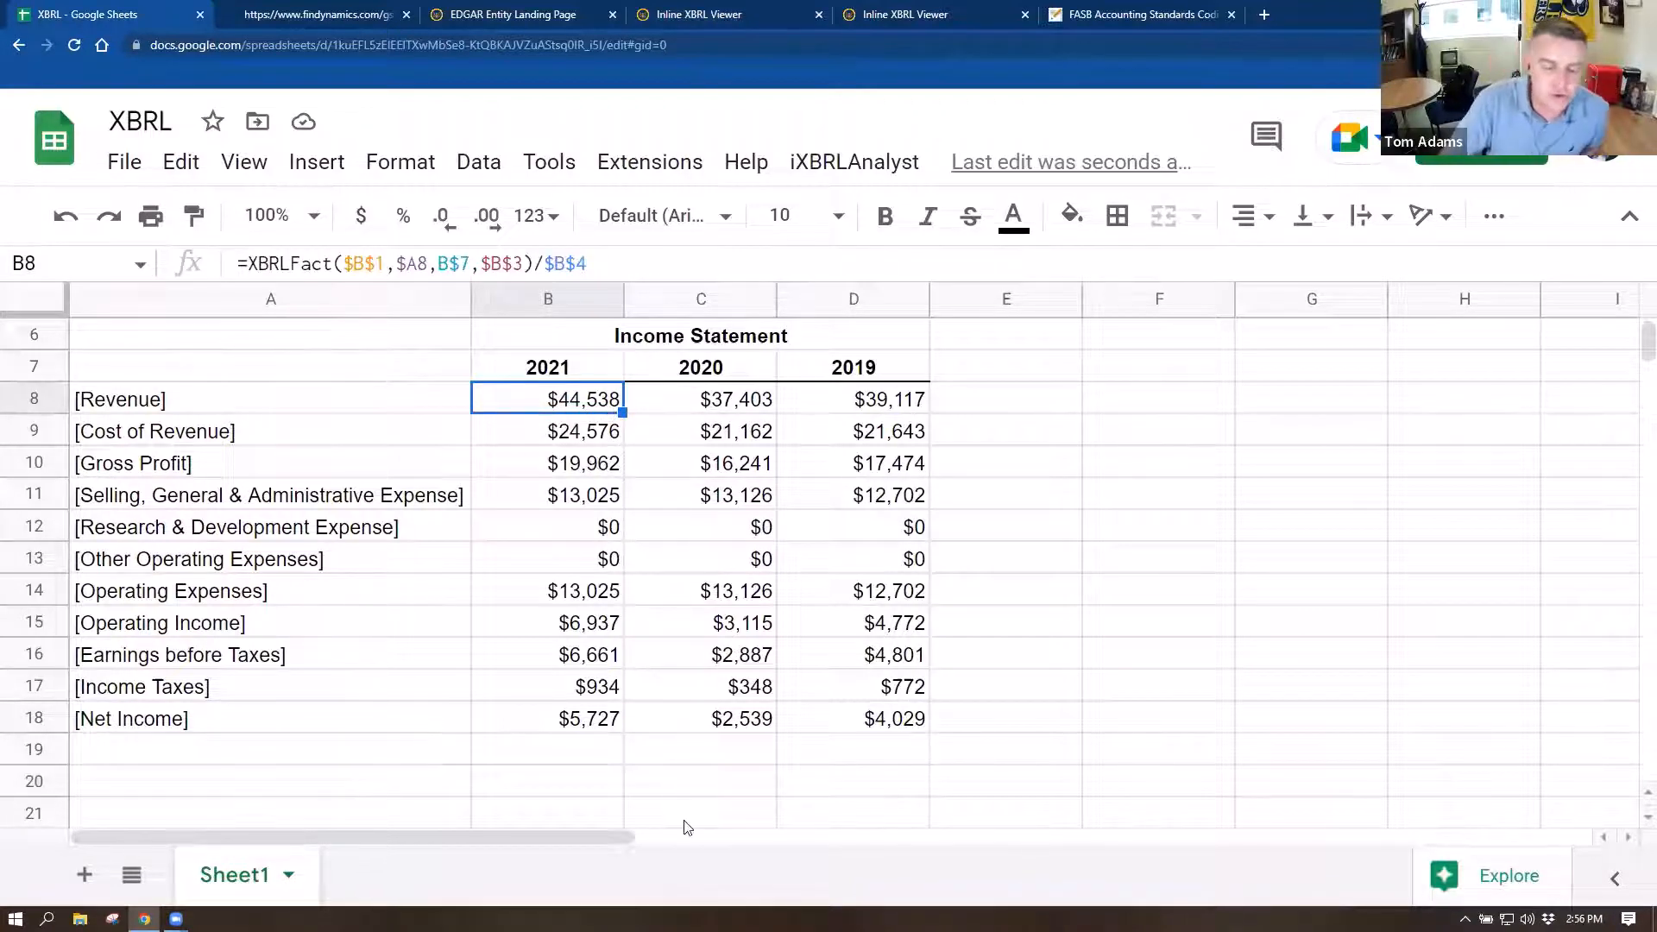
click(592, 756)
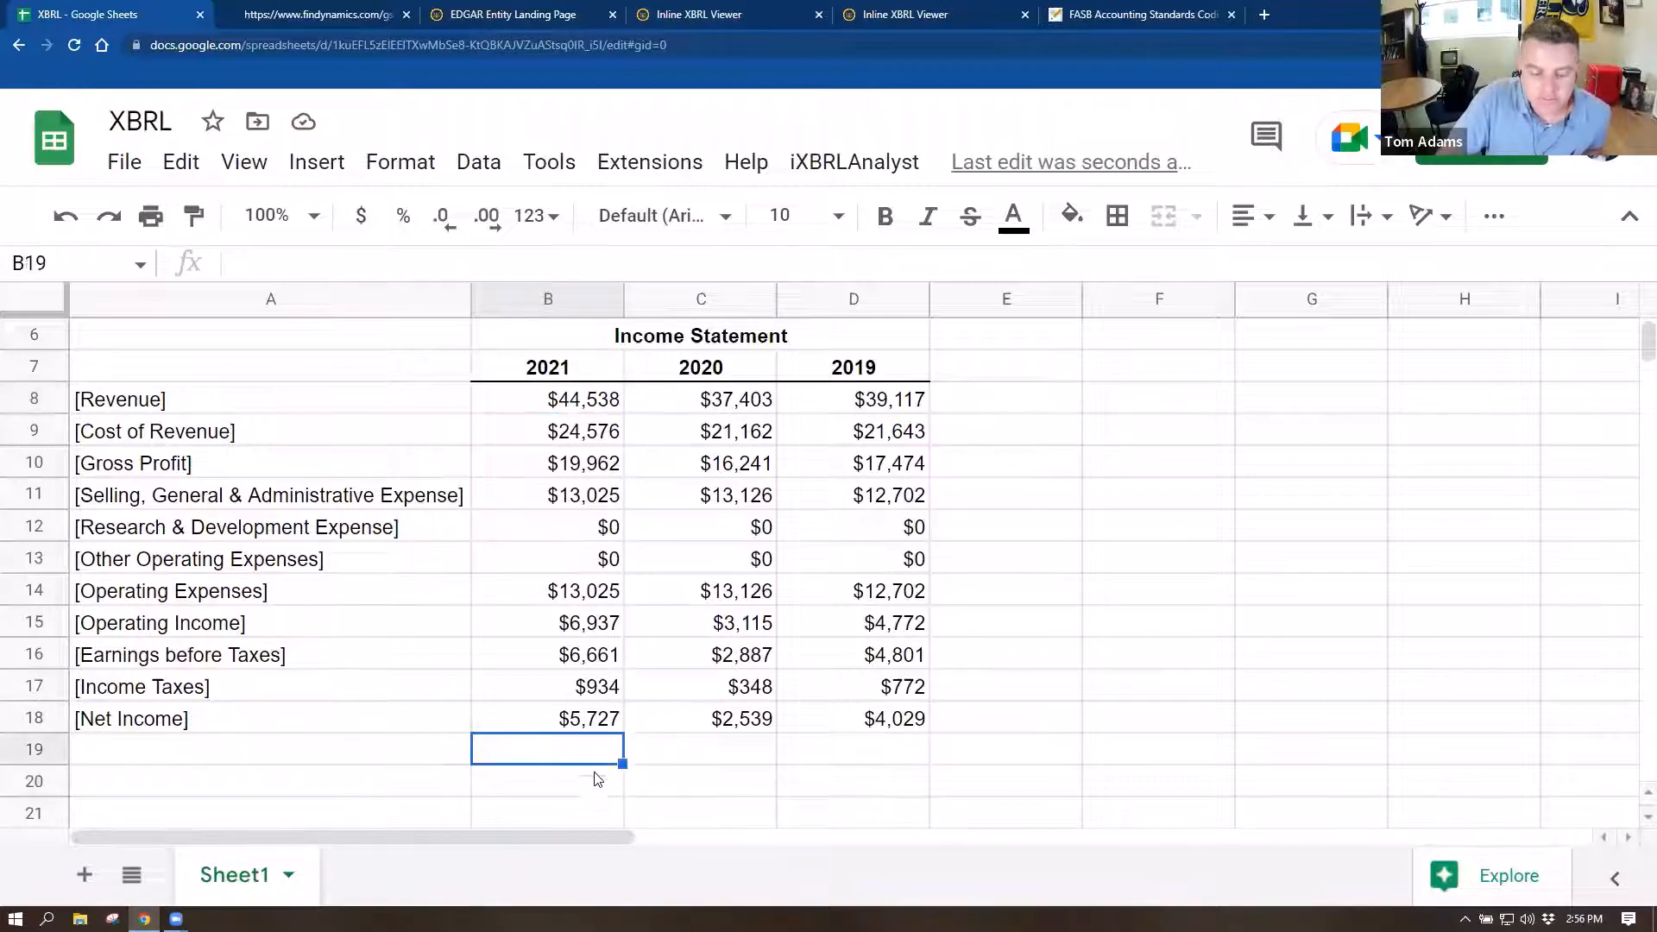
- Enter the gross profit check =B10-(B8-B9) in B20, below the 2021 column
click(595, 787)
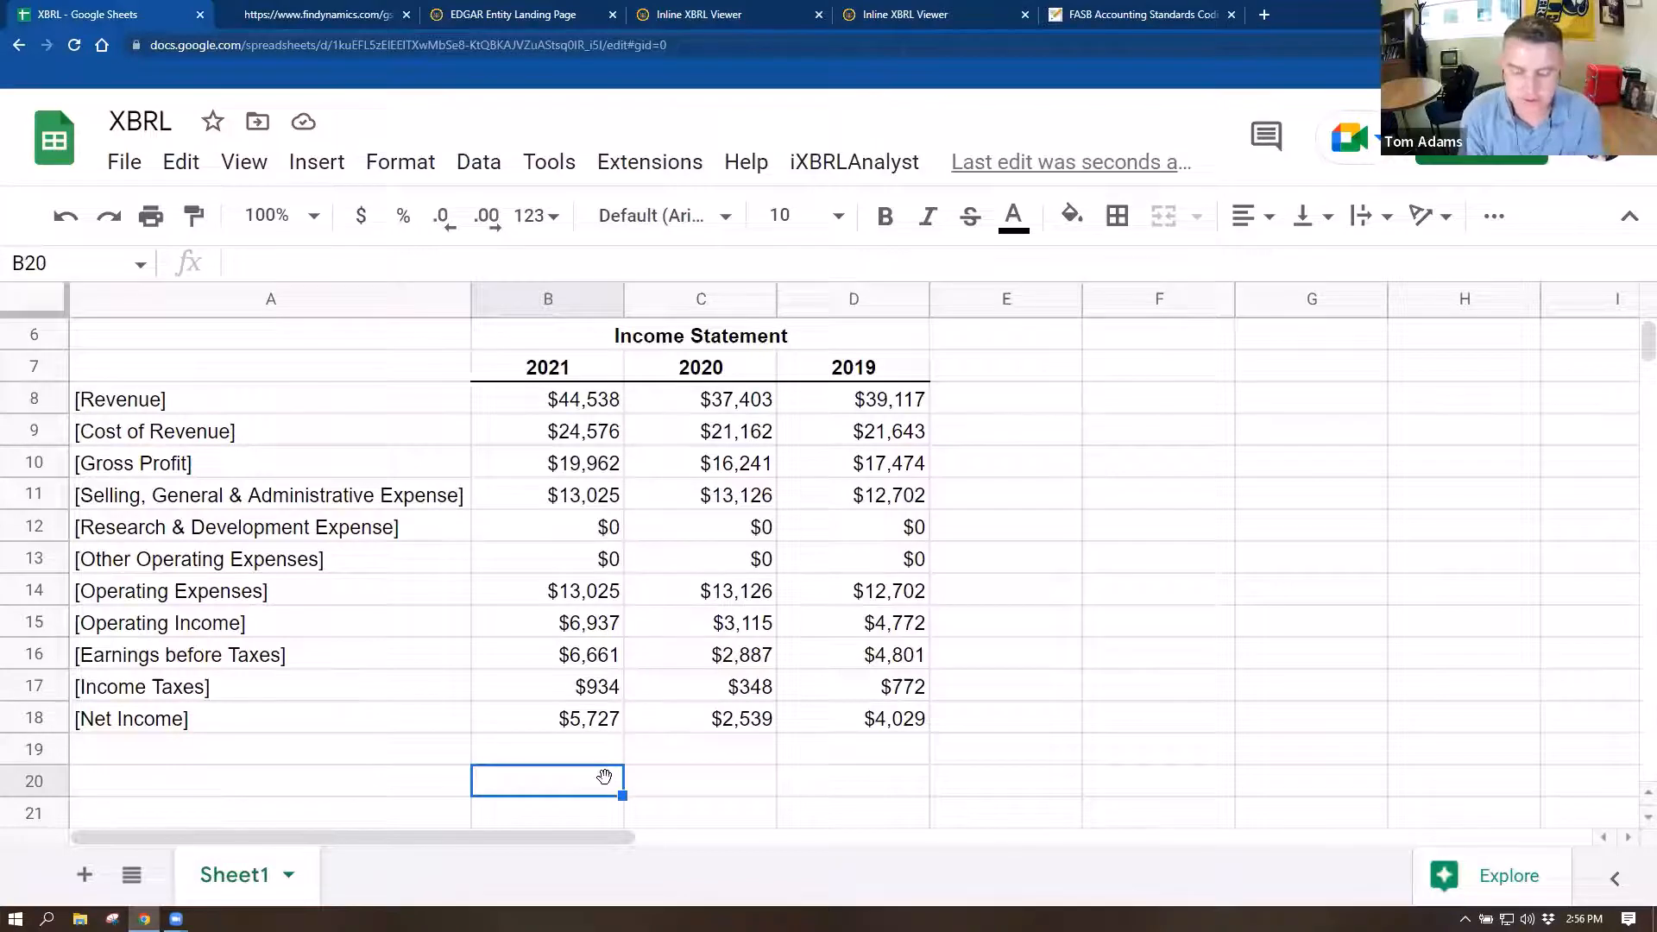
text(=)
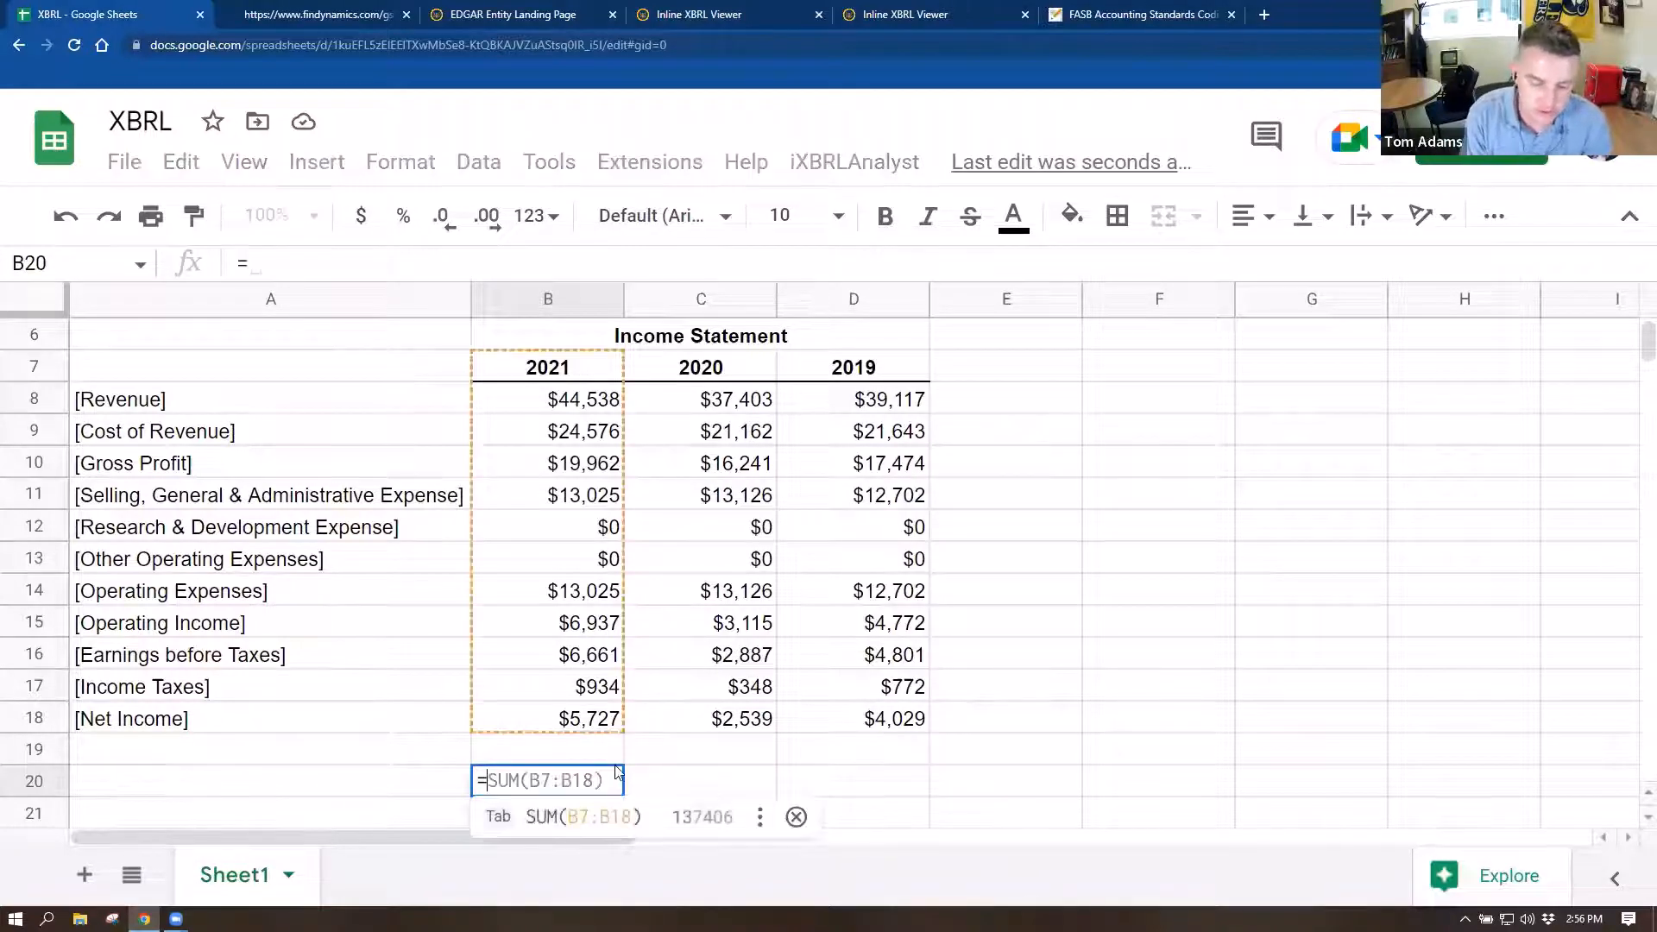
key(Up)
key(Up)
key(Up)
key(Up)
key(Up)
key(Up)
key(Up)
key(Up)
key(Up)
key(Up)
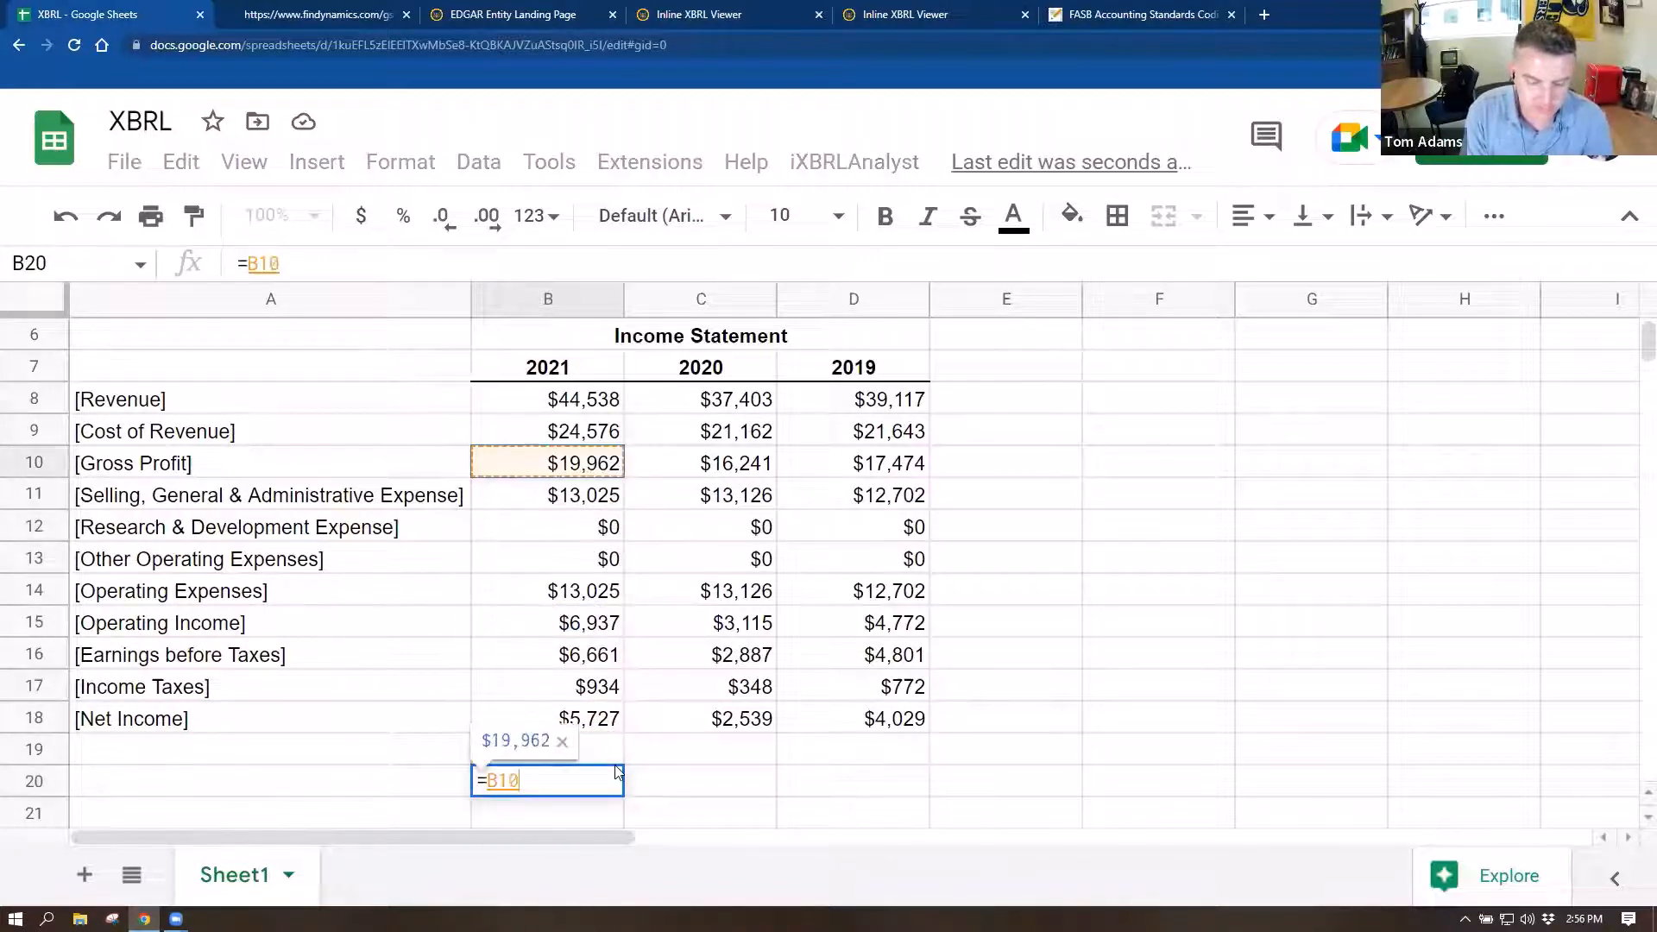
text(-)
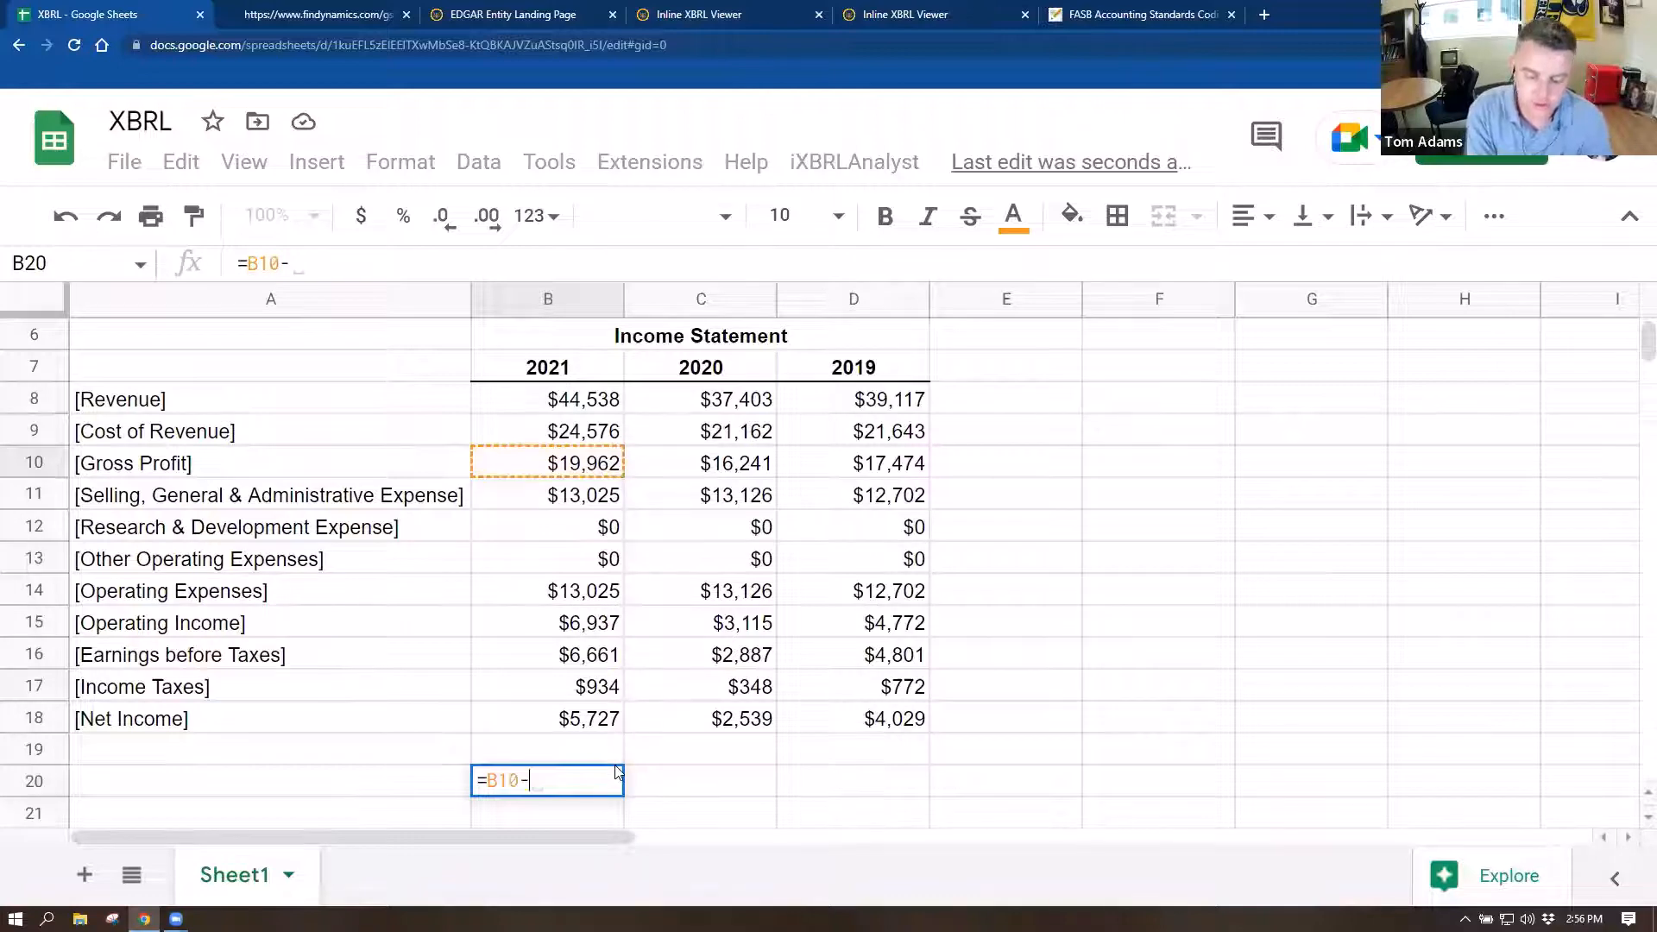
text(()
key(Up)
key(Up)
key(Up)
key(Up)
key(Up)
key(Up)
key(Up)
key(Up)
key(Up)
key(Up)
key(Up)
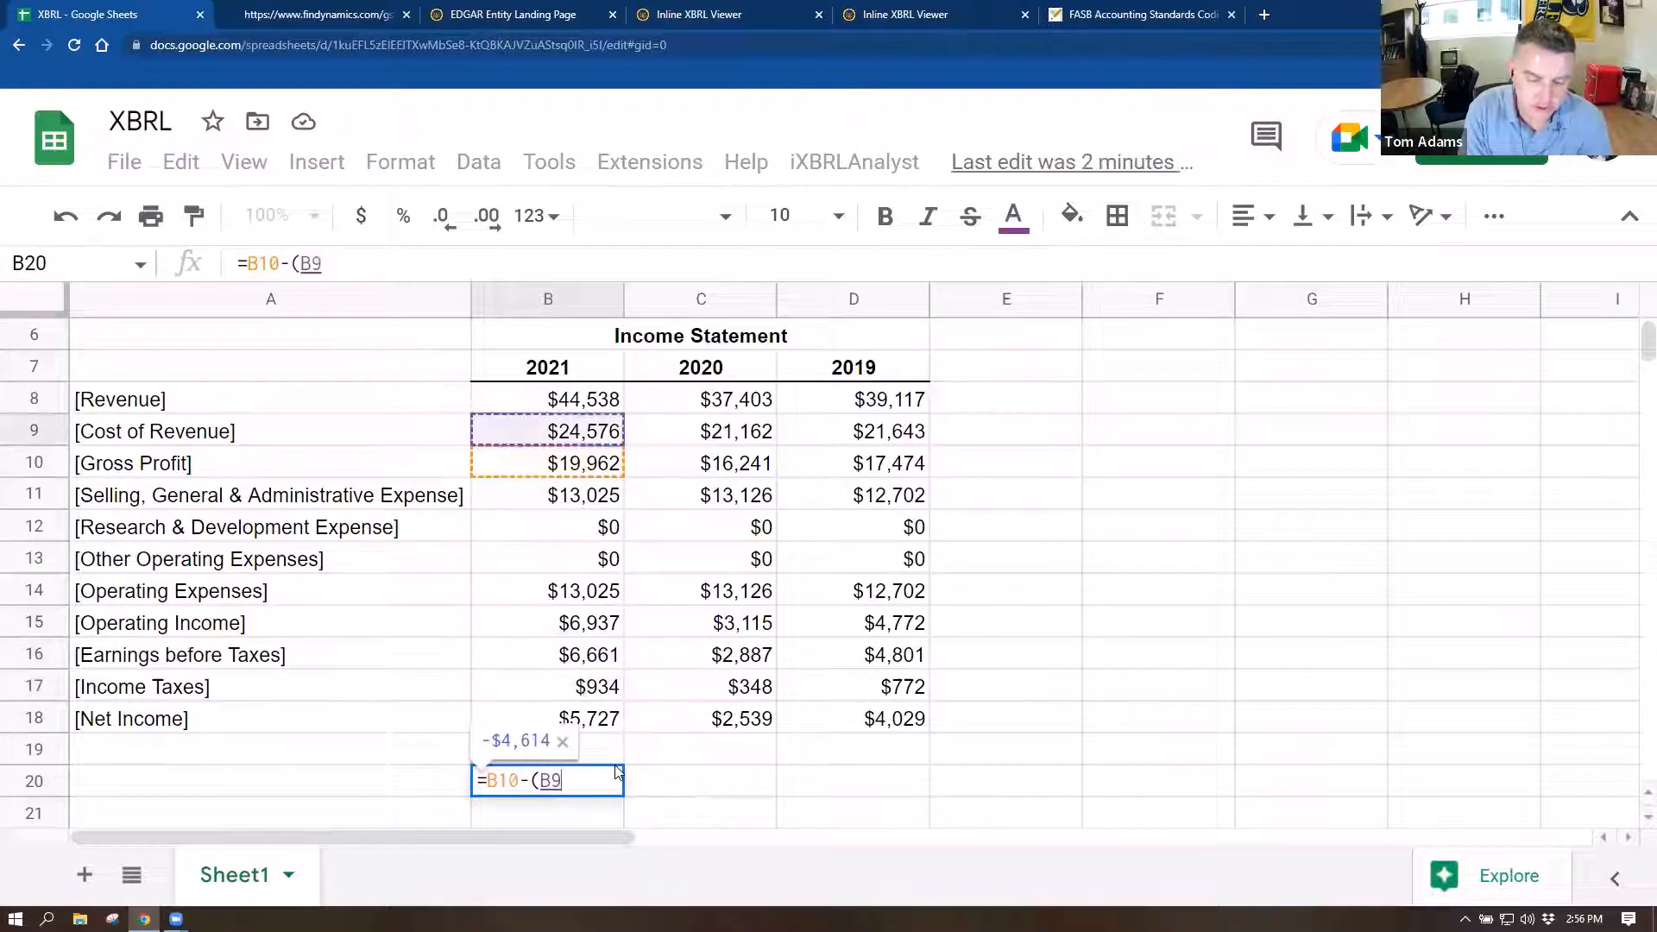
key(Up)
text(-)
key(Up)
key(Up)
key(Up)
key(Up)
key(Up)
key(Up)
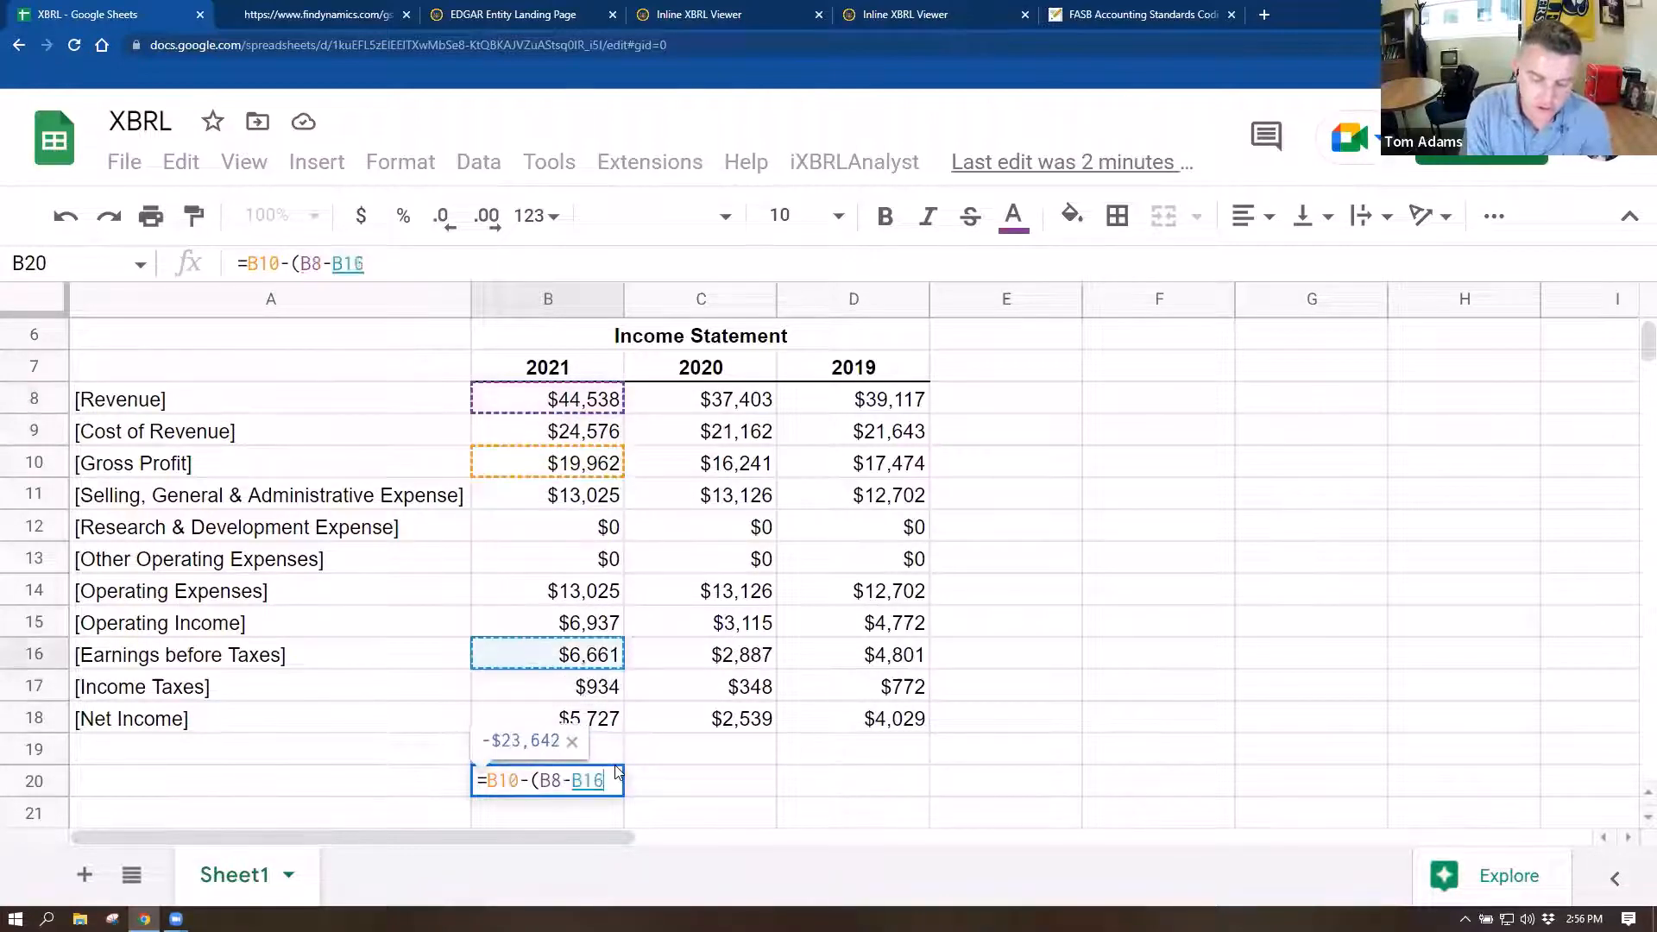
key(Up)
key(Up)
key(Up)
key(Up)
key(Up)
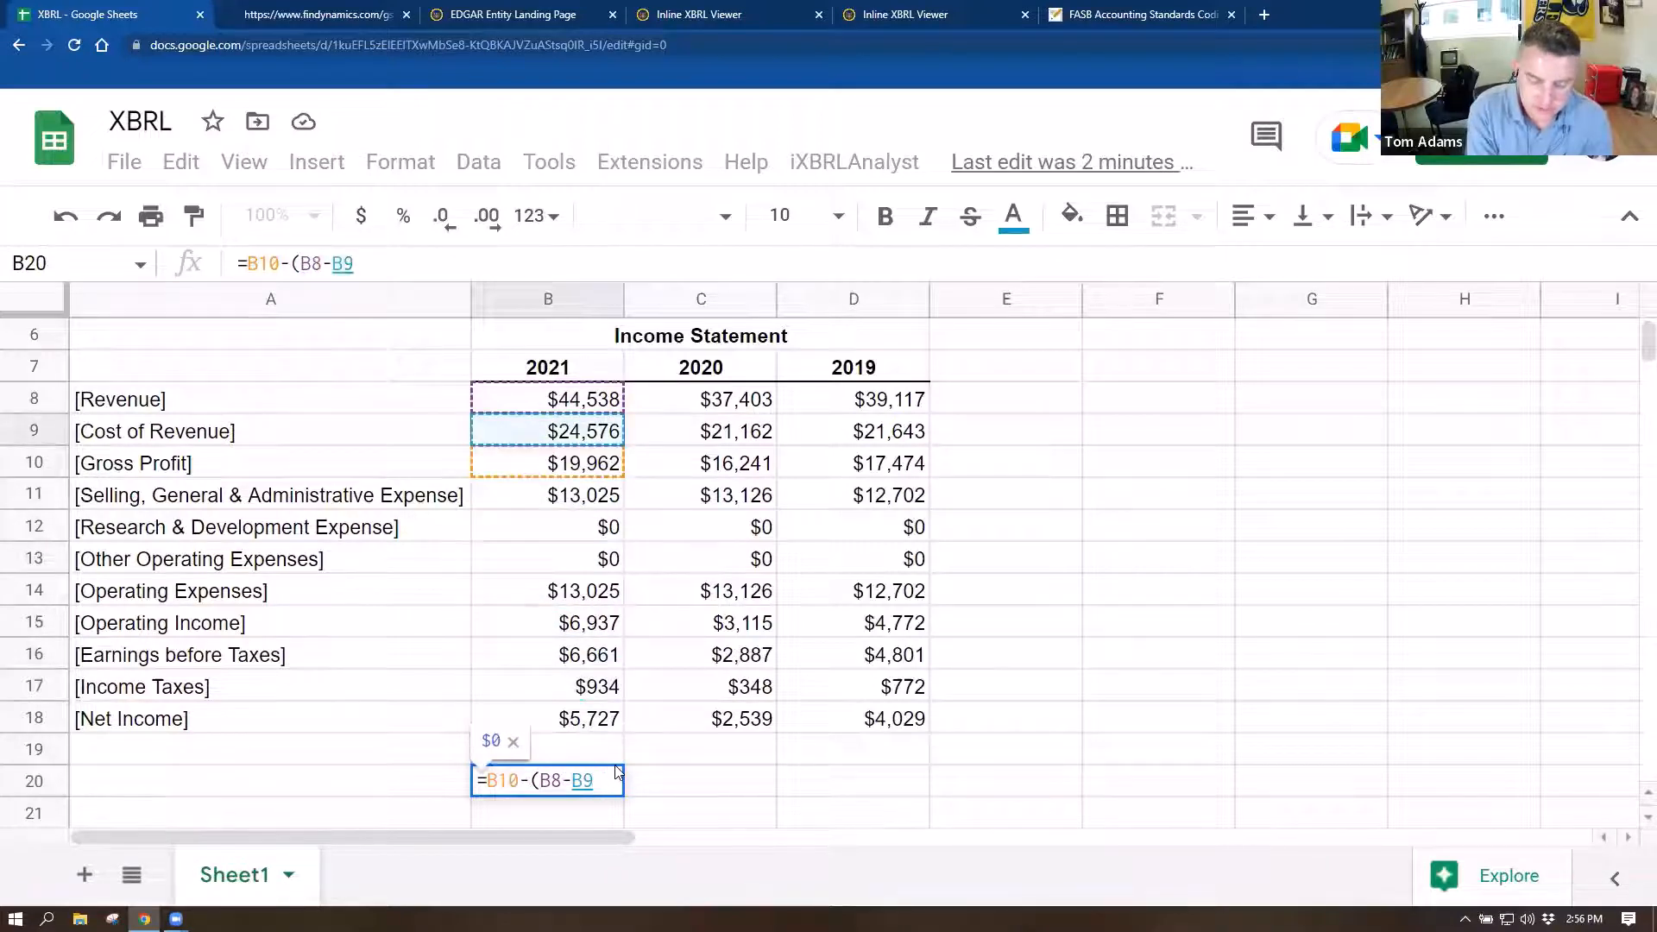
text())
key(Return)
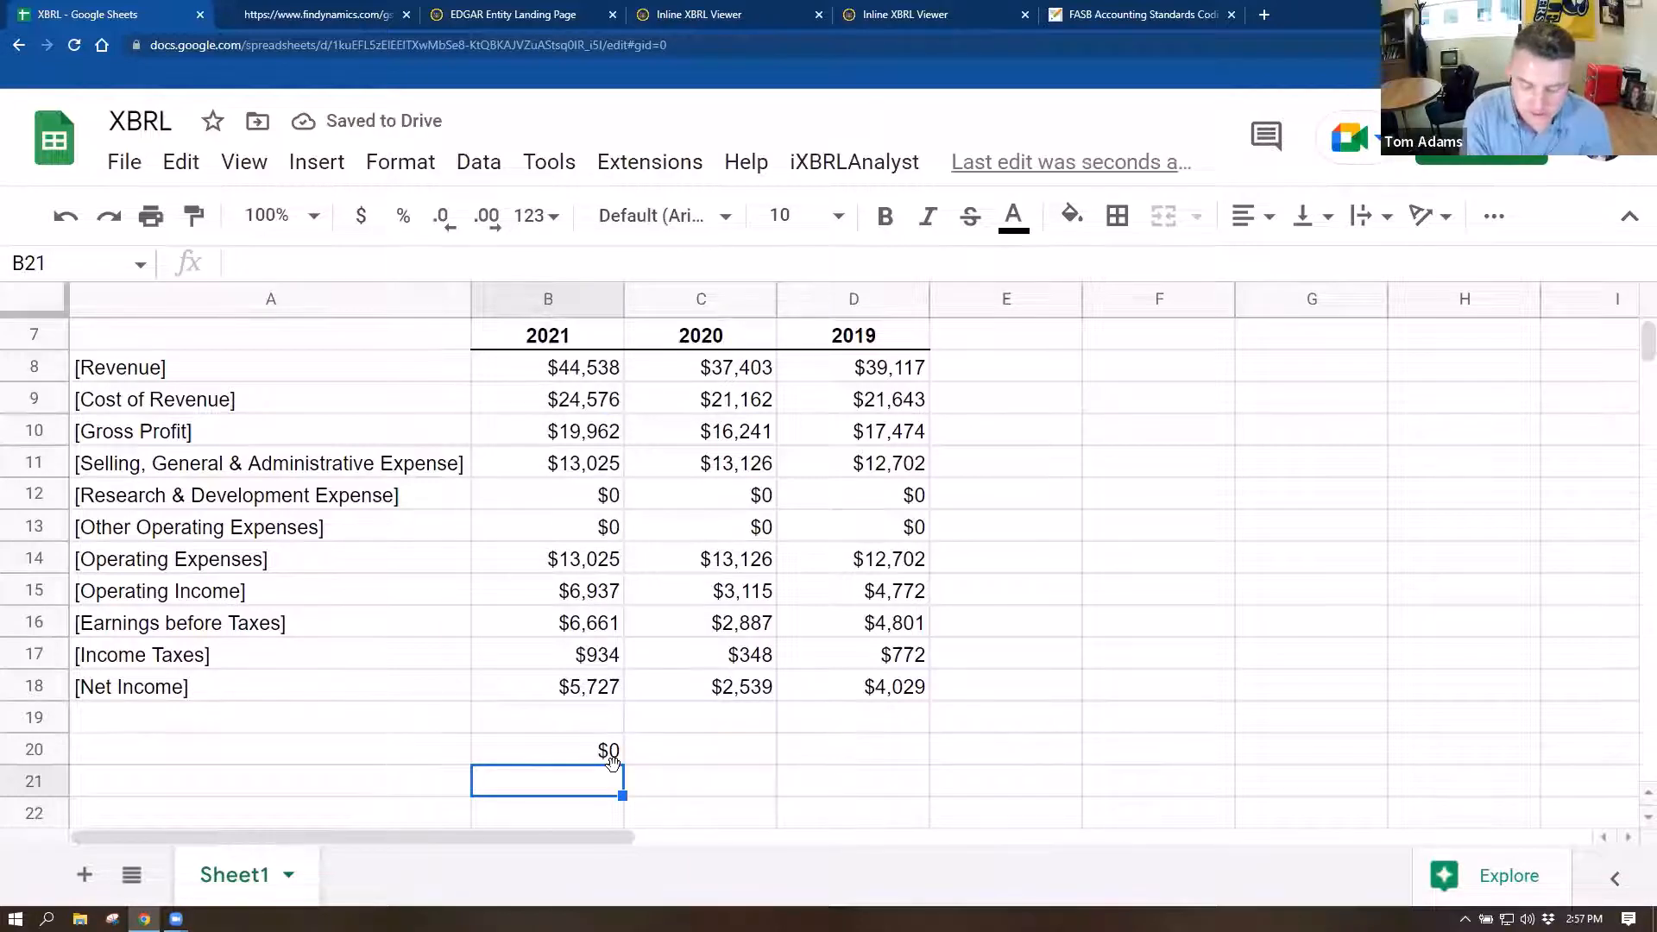
- Enter an operating expenses check in B21 that subtracts the SUM of the individual expense rows above it from B14
text(=)
key(Up)
key(Up)
key(Up)
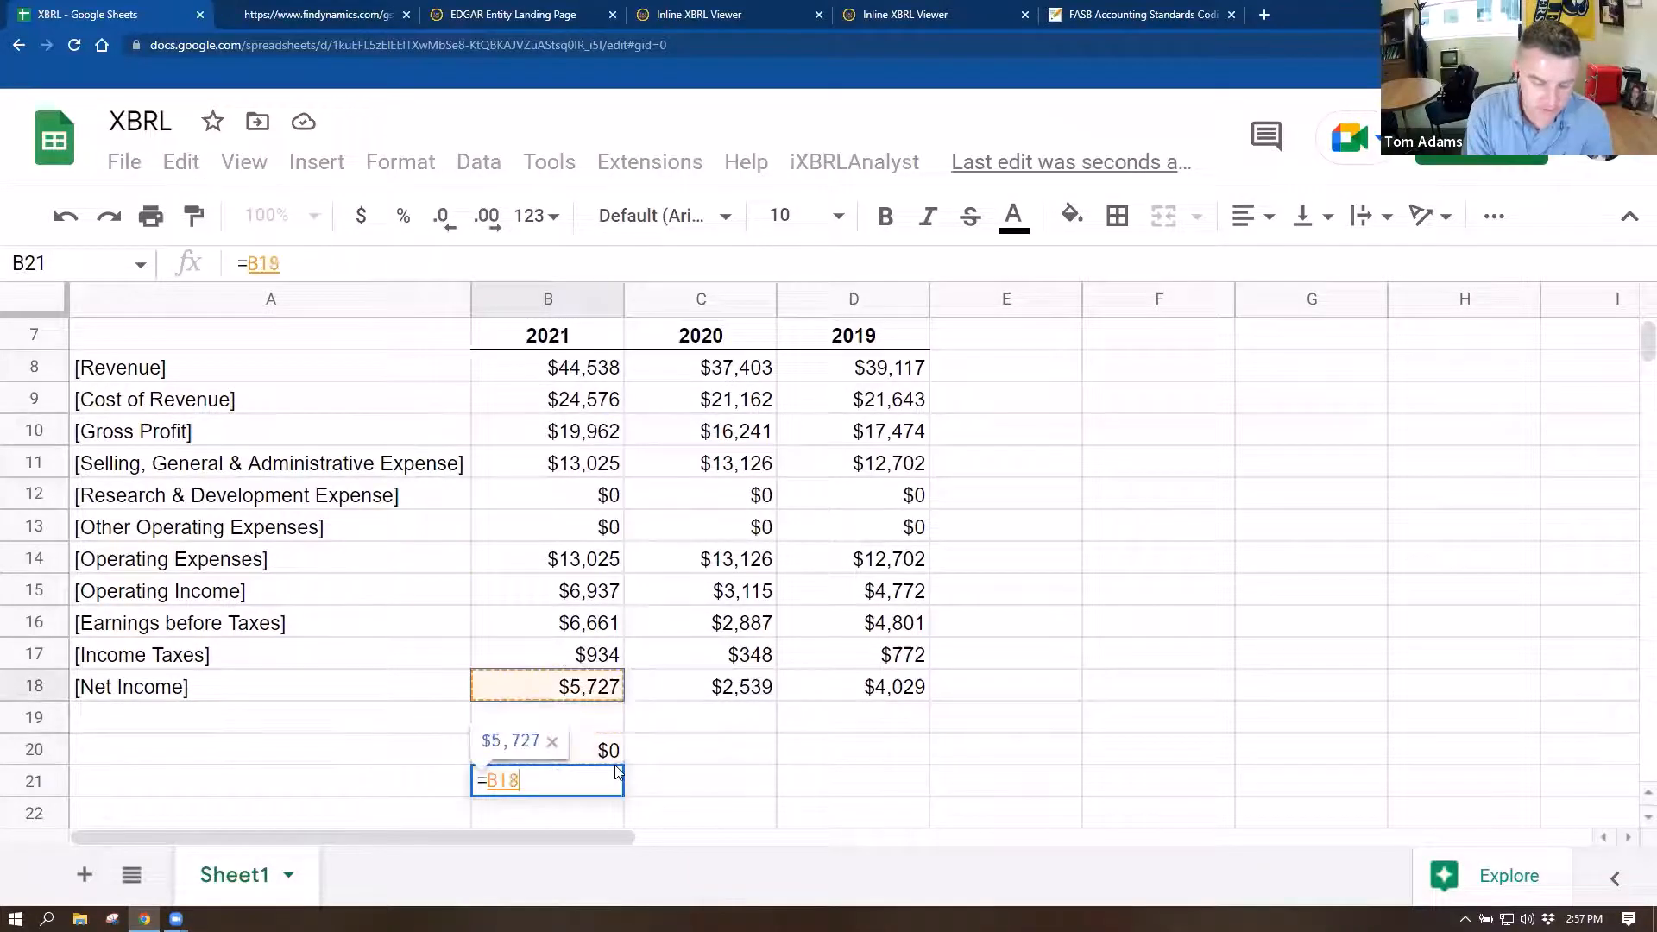
key(Up)
key(Up)
key(Up)
key(Up)
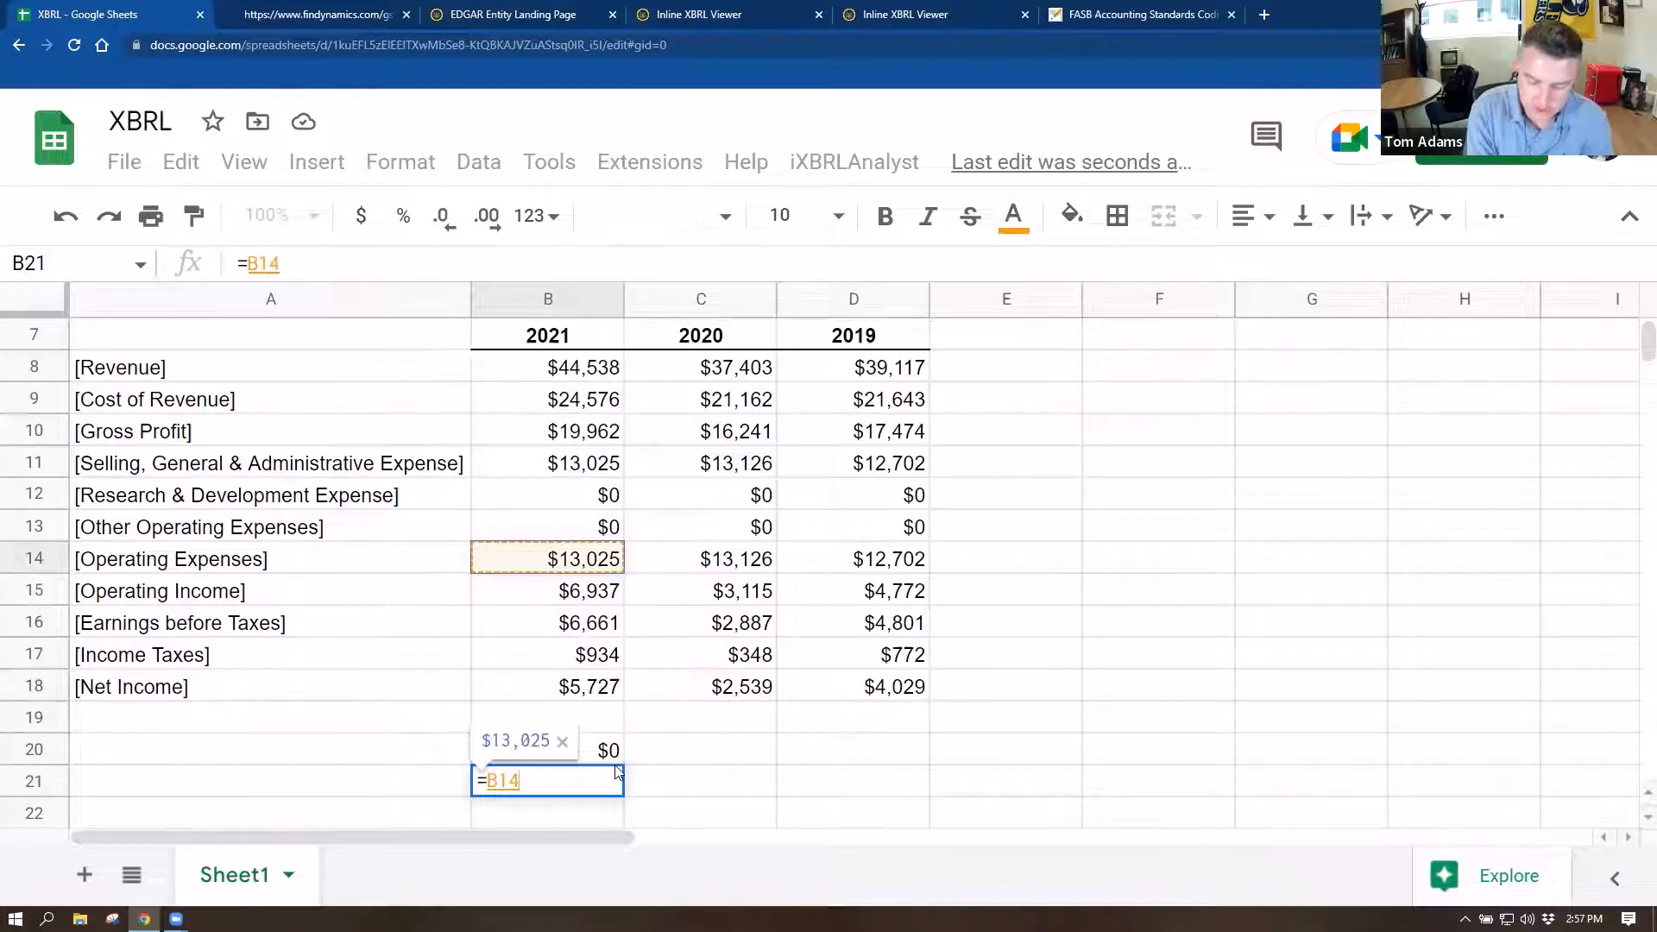
text(-sum()
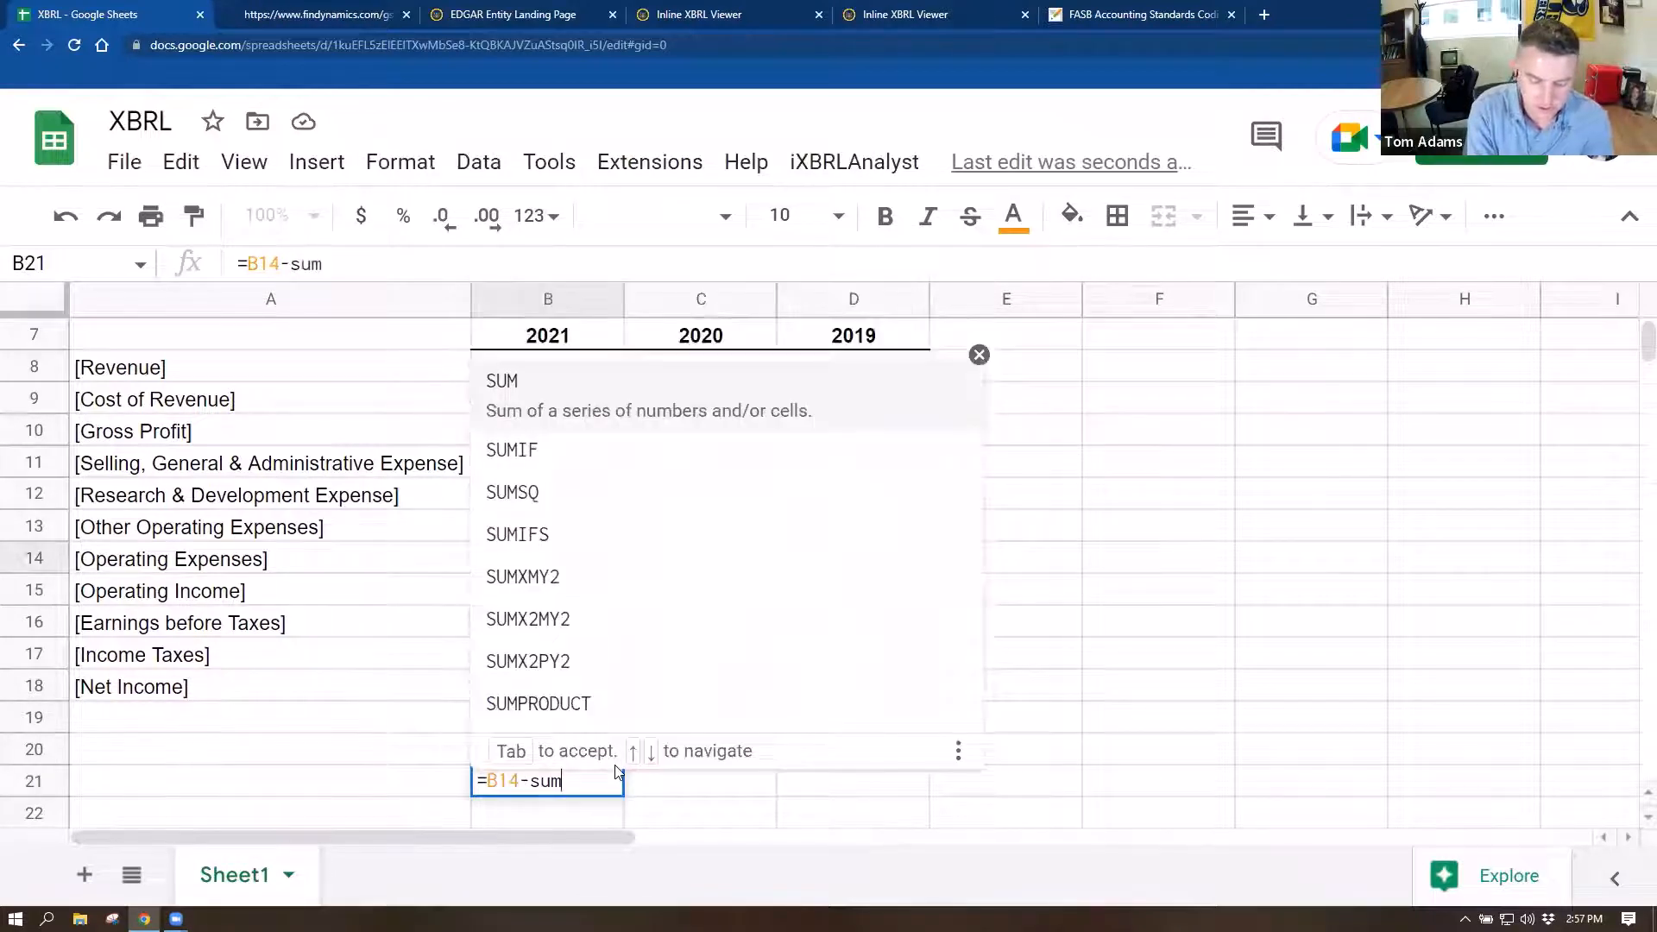
key(Up)
key(Up)
key(Up)
key(Up)
key(Up)
key(Up)
key(Up)
key(Up)
key(Up)
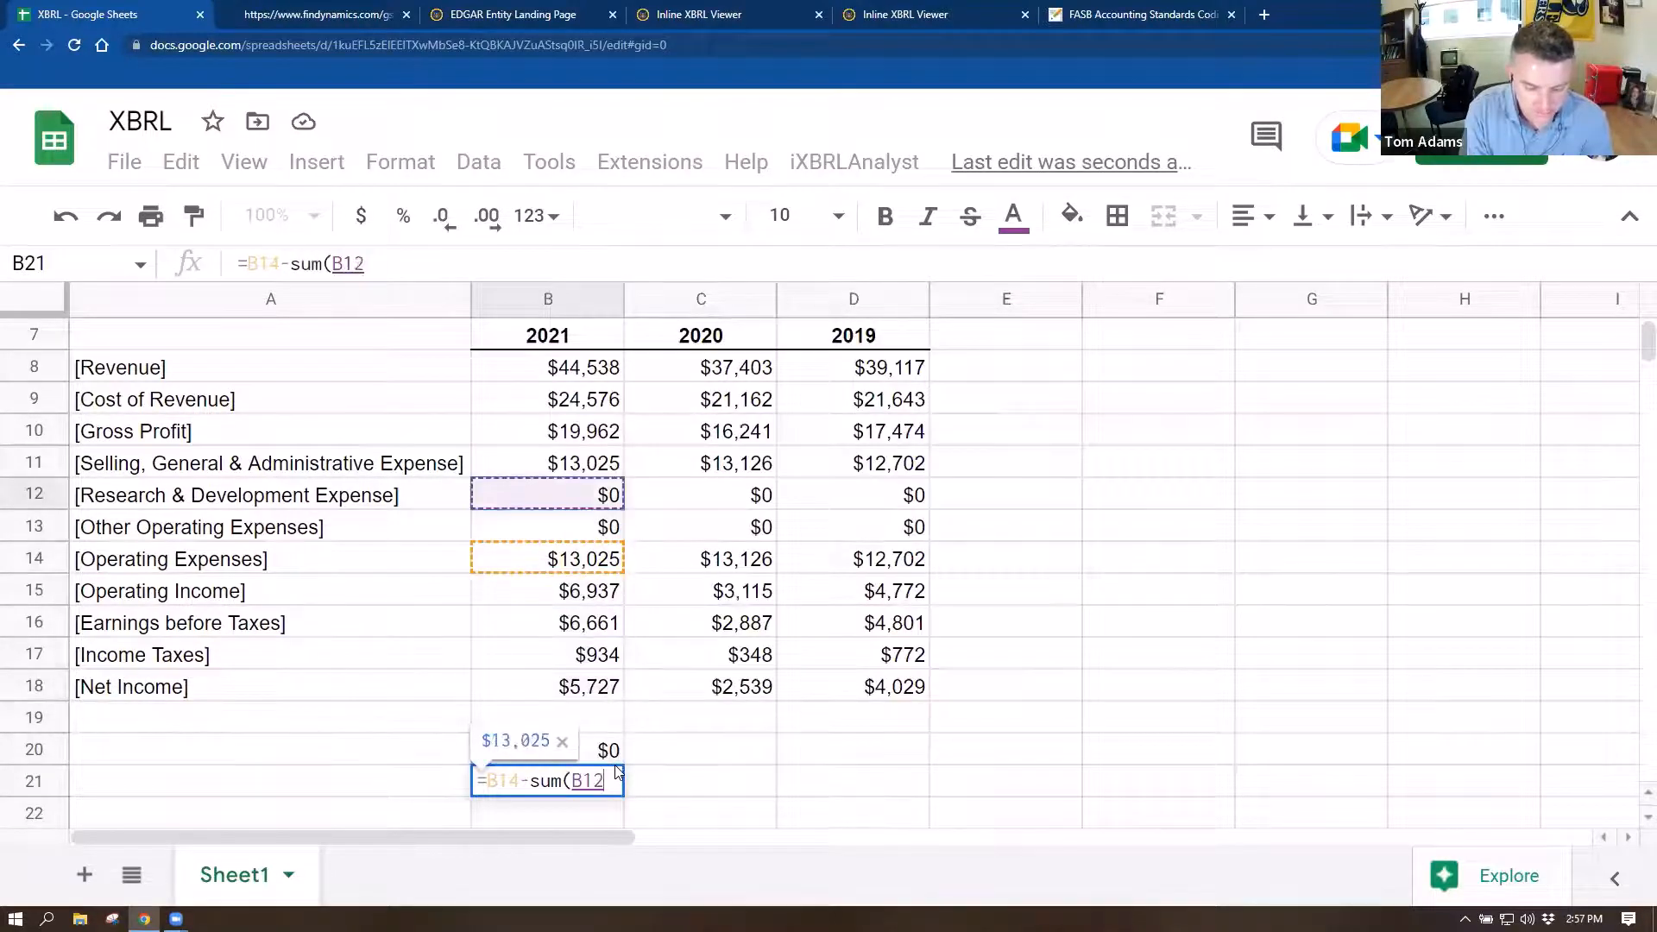
key(shift+Up)
key(shift+Down)
key(Return)
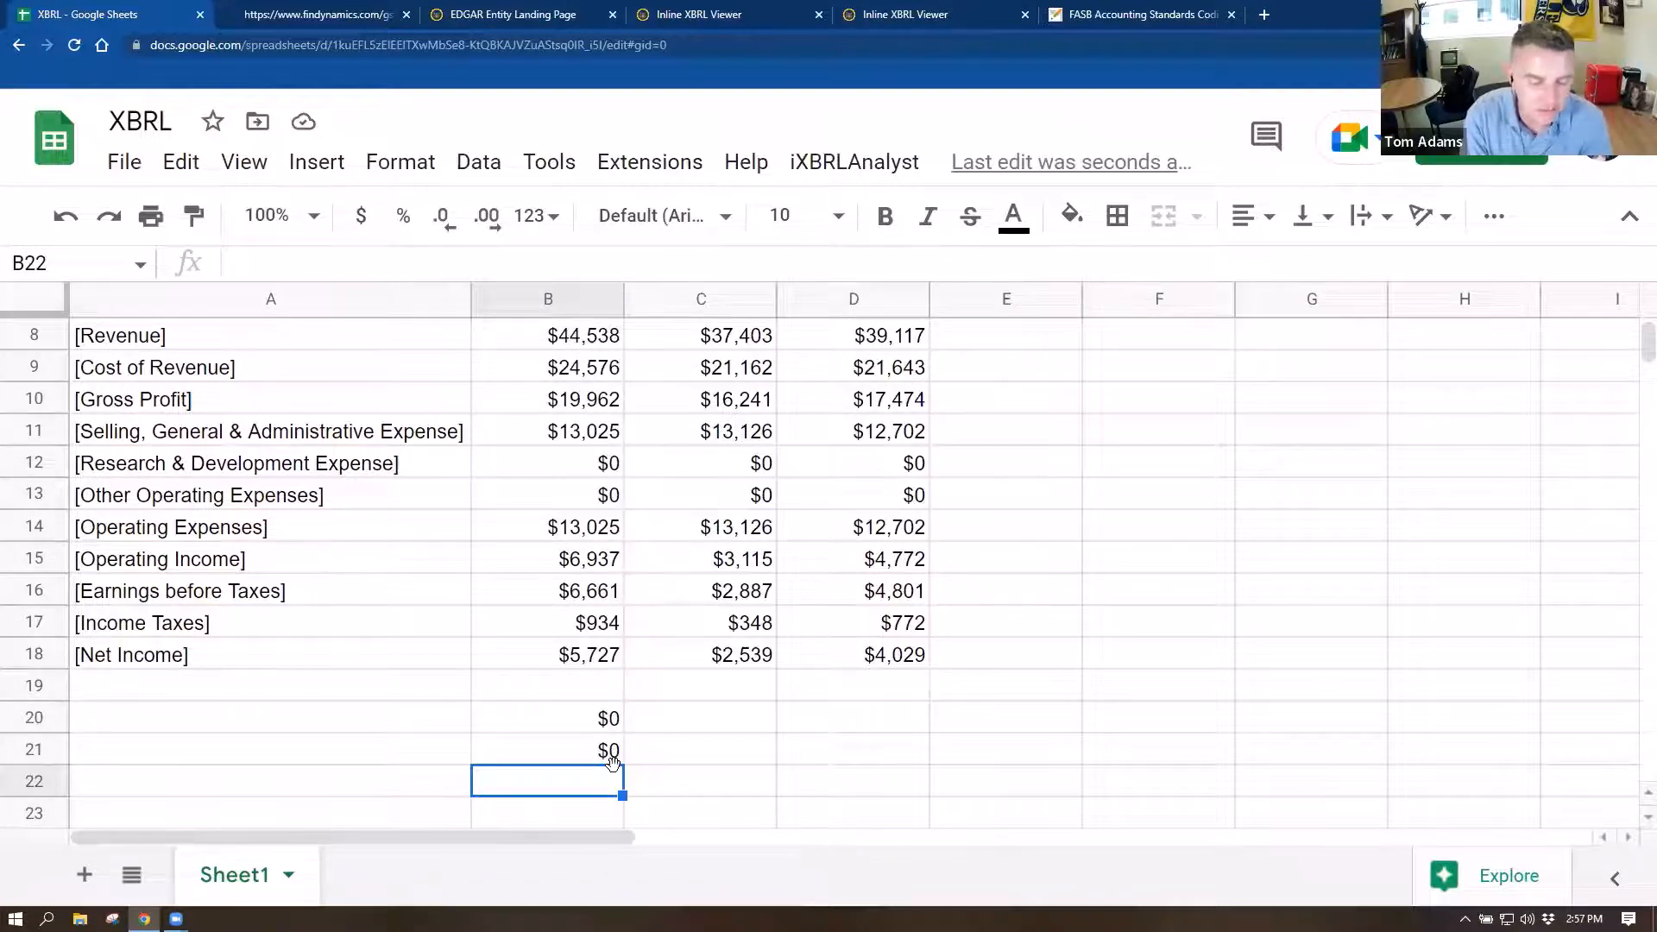
- Enter a net income check in B22 that subtracts the difference between Earnings before Taxes and Income Taxes from B18
text(=)
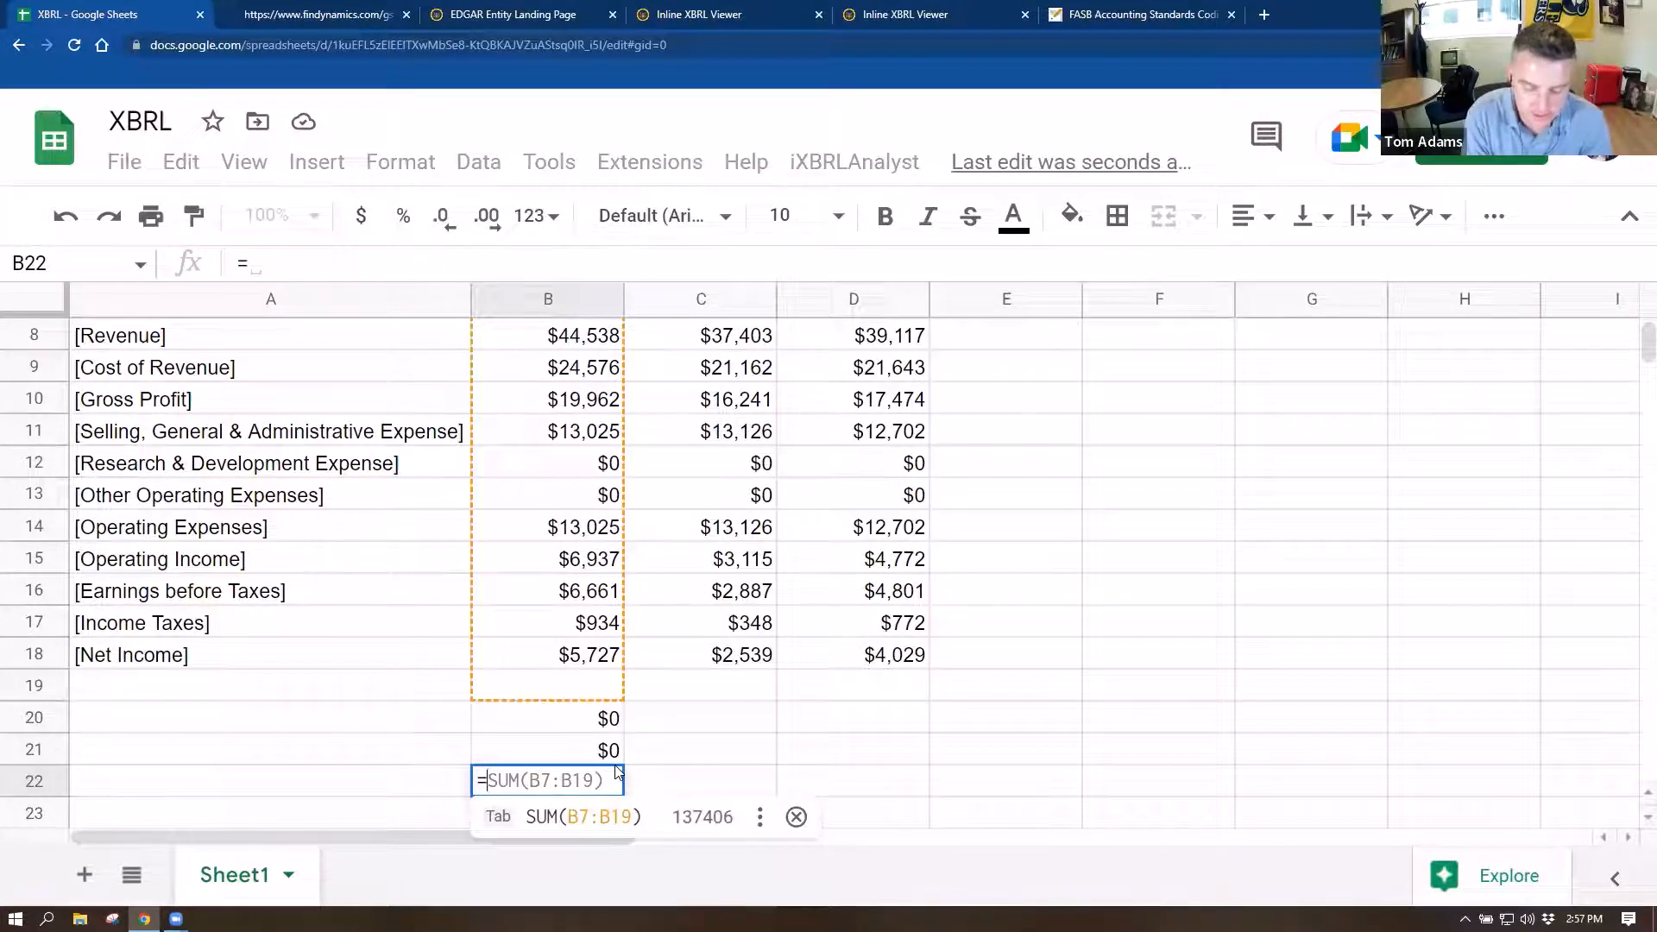
key(Up)
key(Up)
key(Up)
key(Up)
text(-)
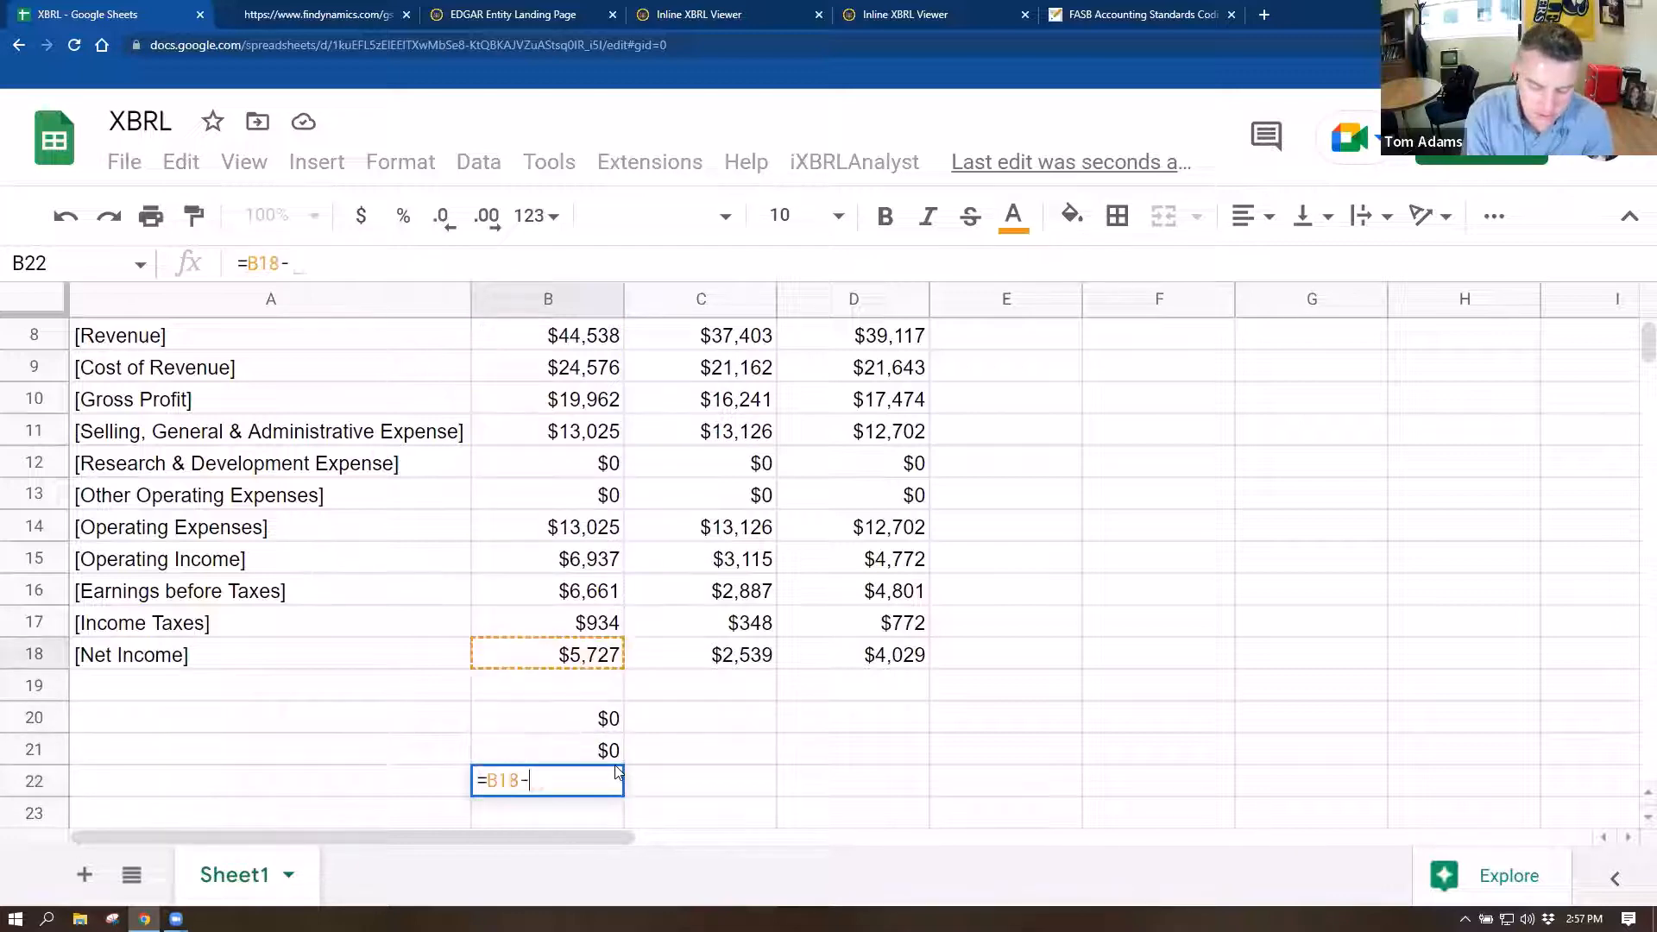
text(()
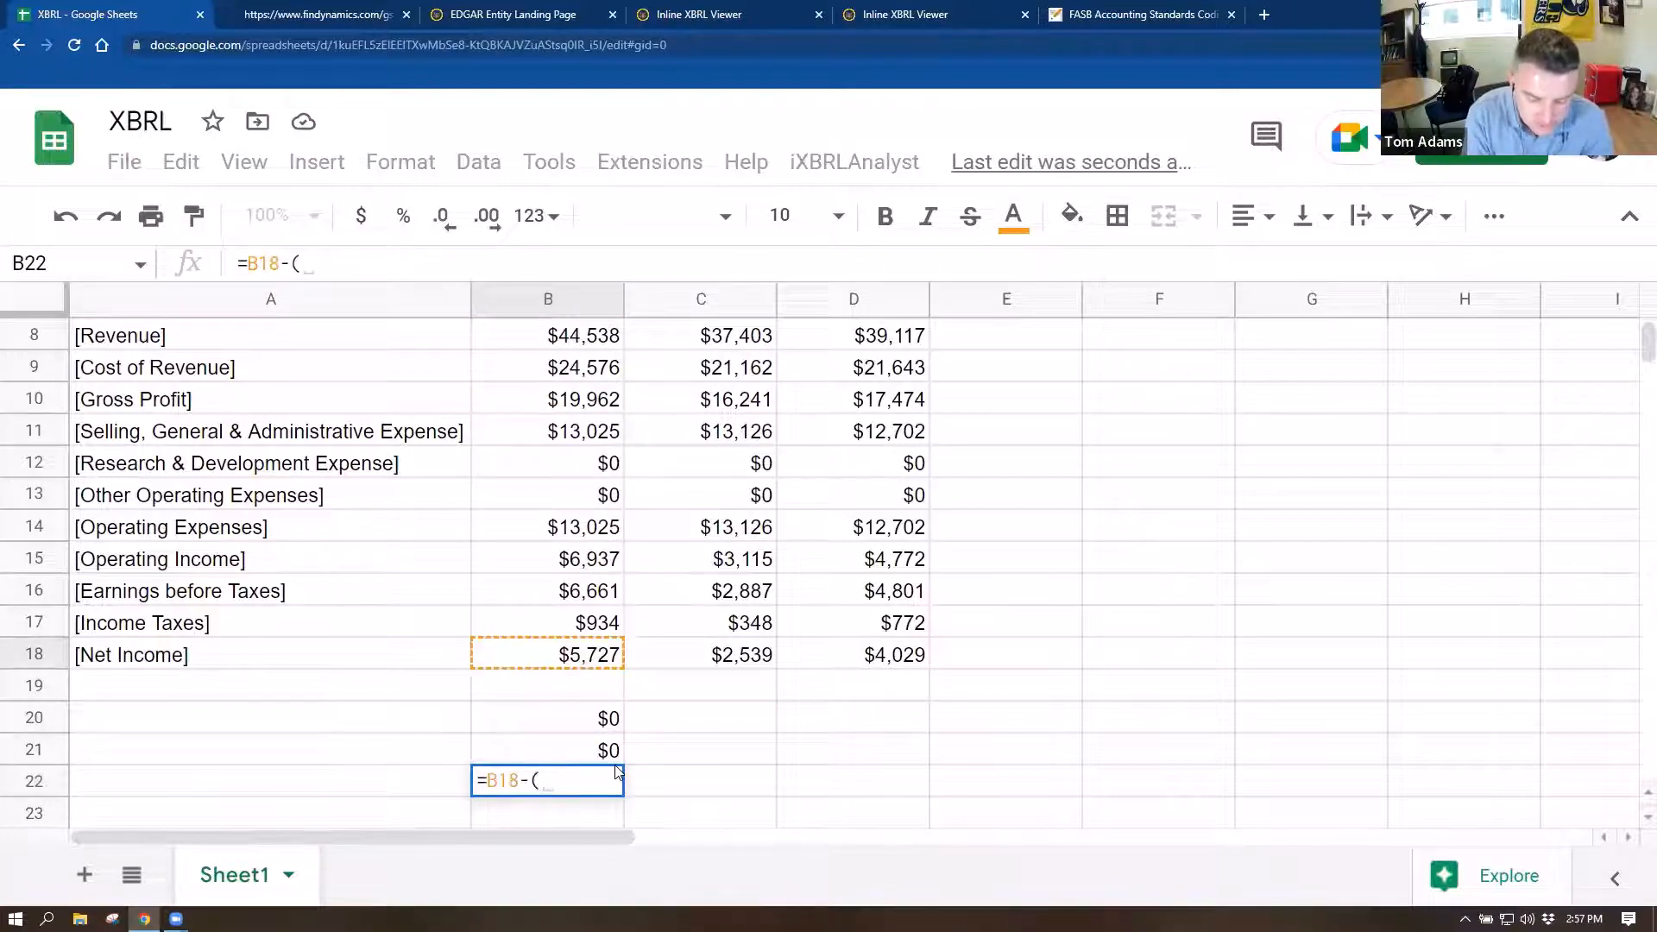
key(Up)
key(Up)
key(Up)
key(Up)
key(Up)
key(Up)
key(Up)
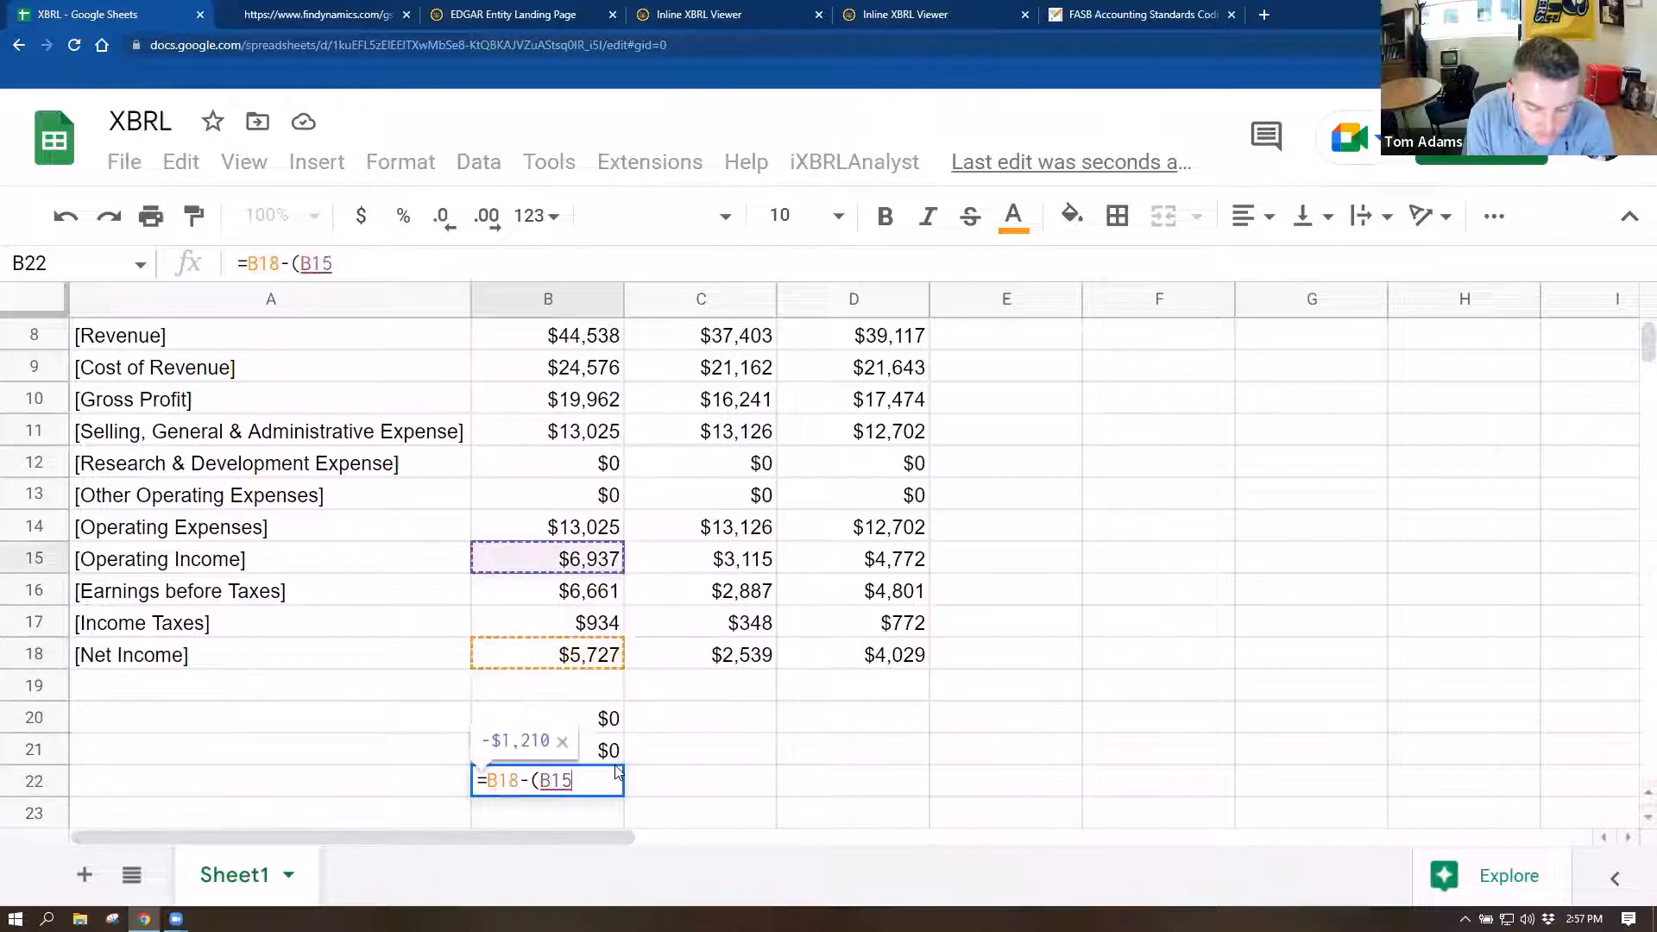
key(Down)
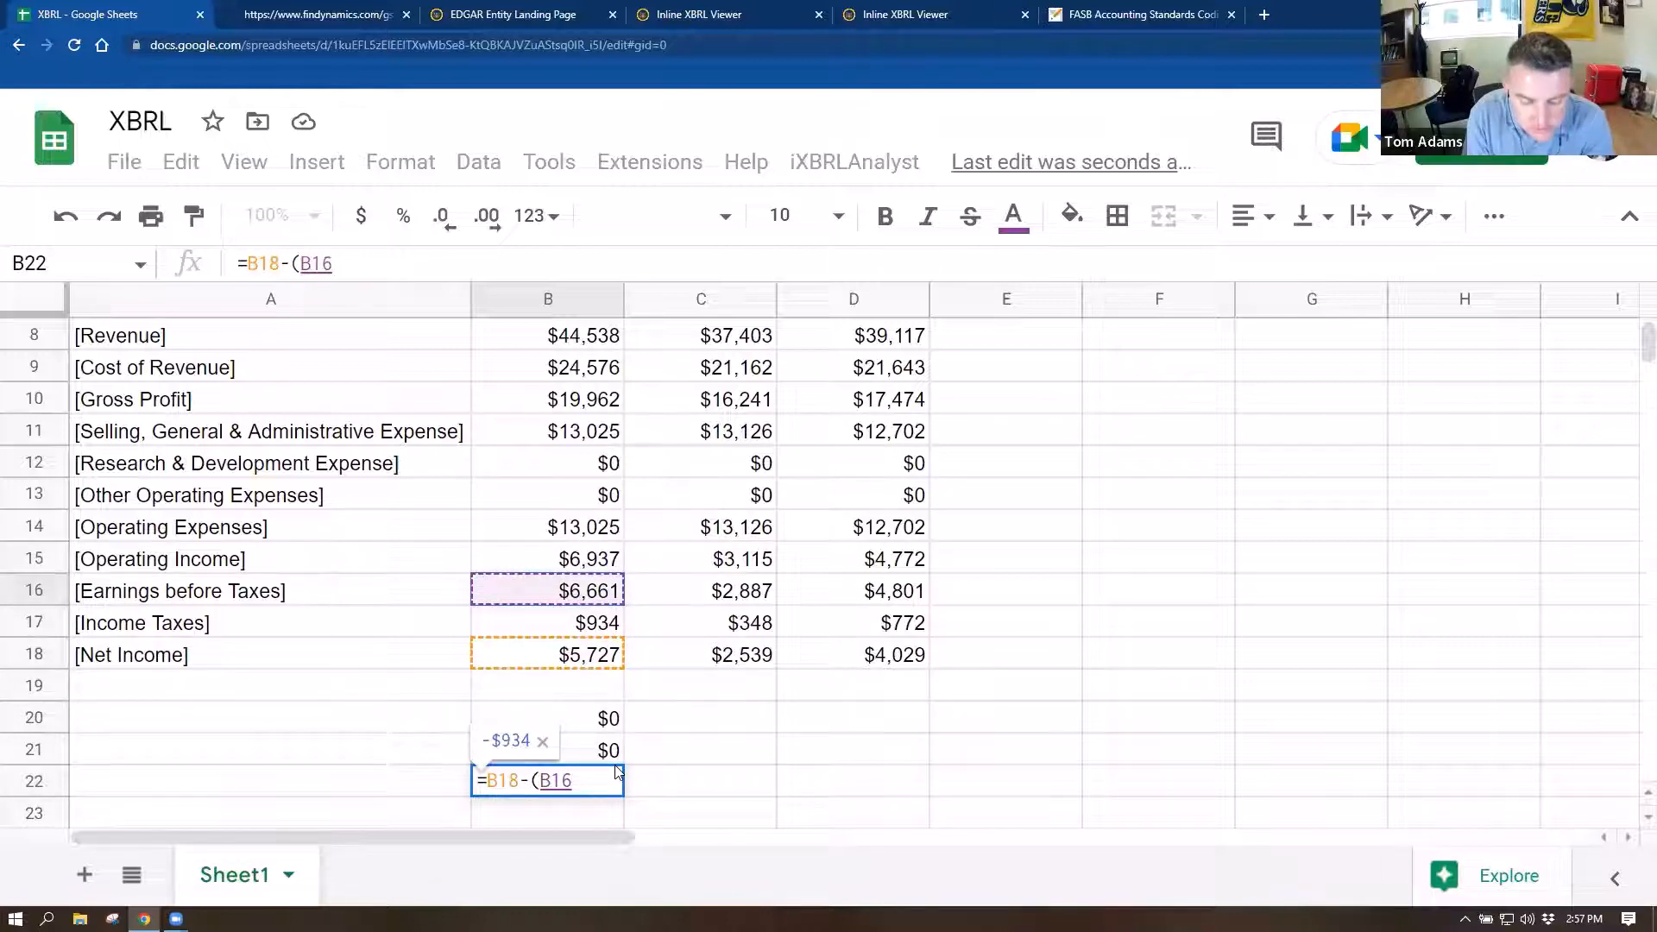
text(-)
key(Up)
key(Up)
key(Up)
key(Up)
key(Up)
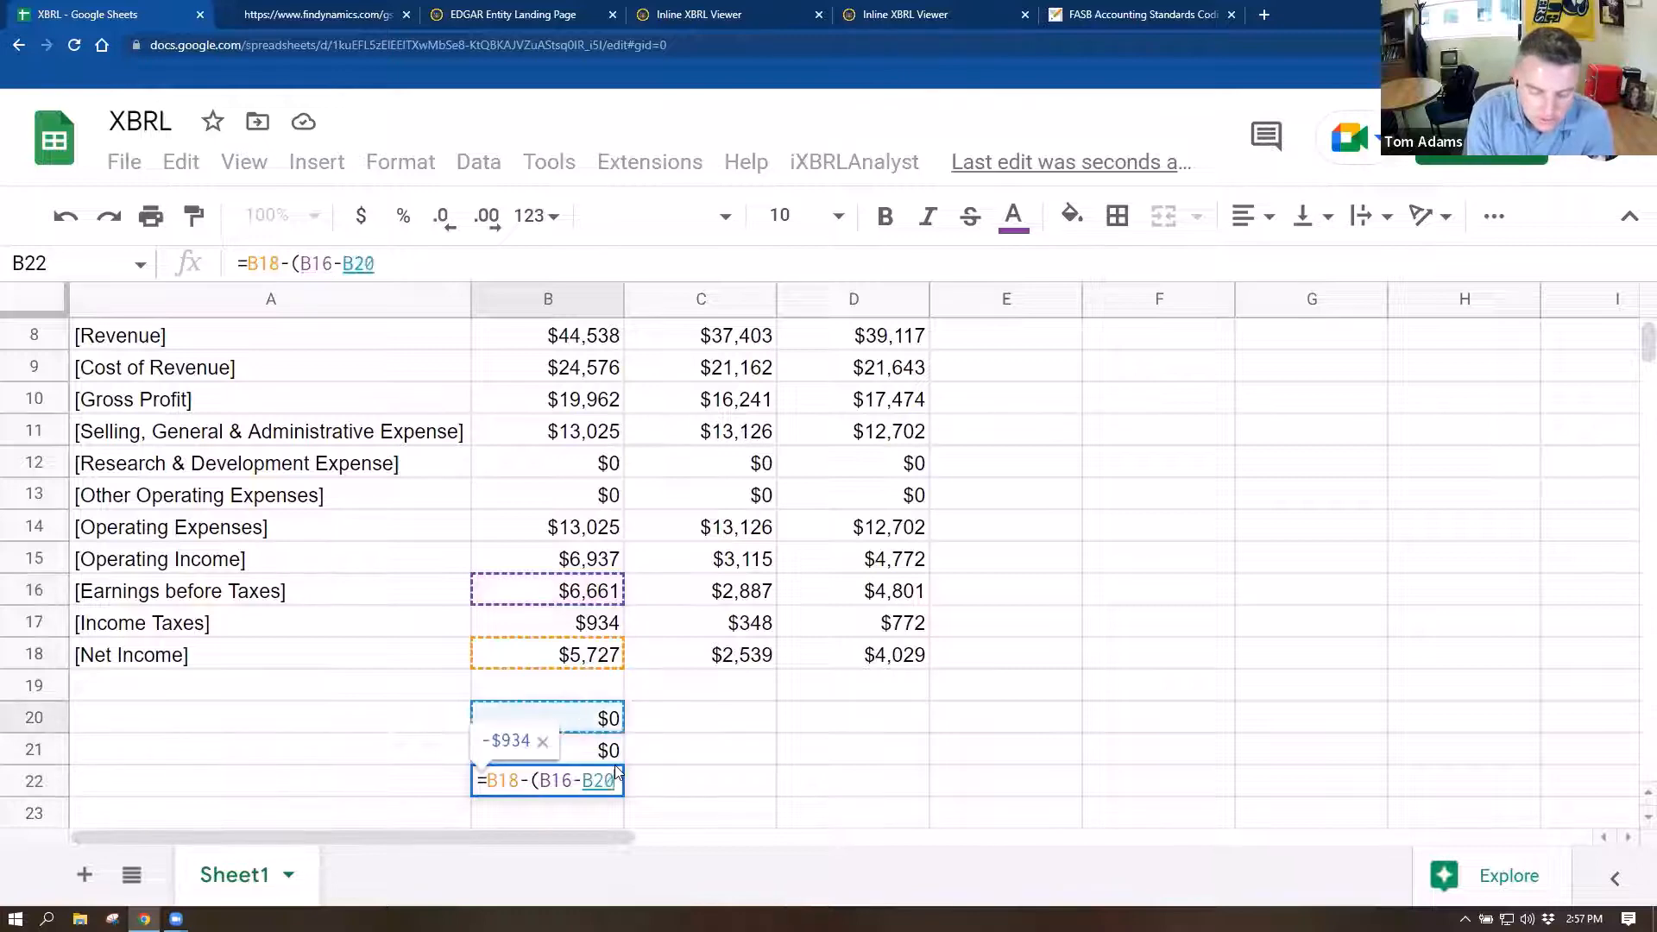
text())
key(Return)
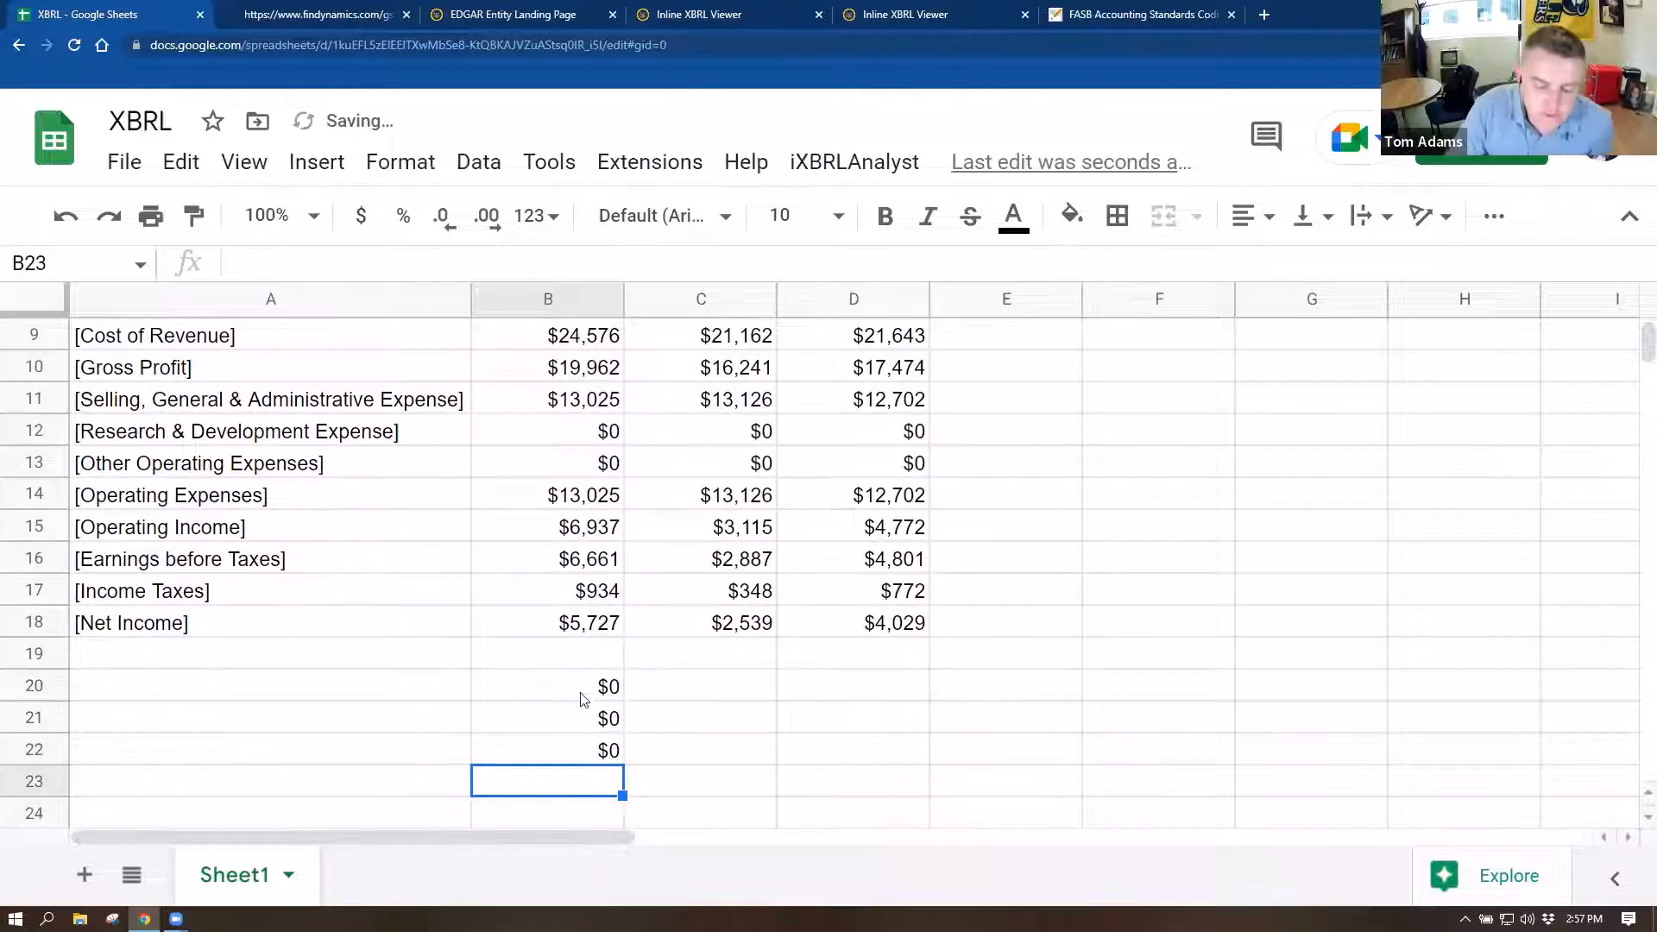
- Fill the three check formulas in B20:B22 across the 2020 and 2019 columns, covering B20:D22
drag(569, 688, 828, 753)
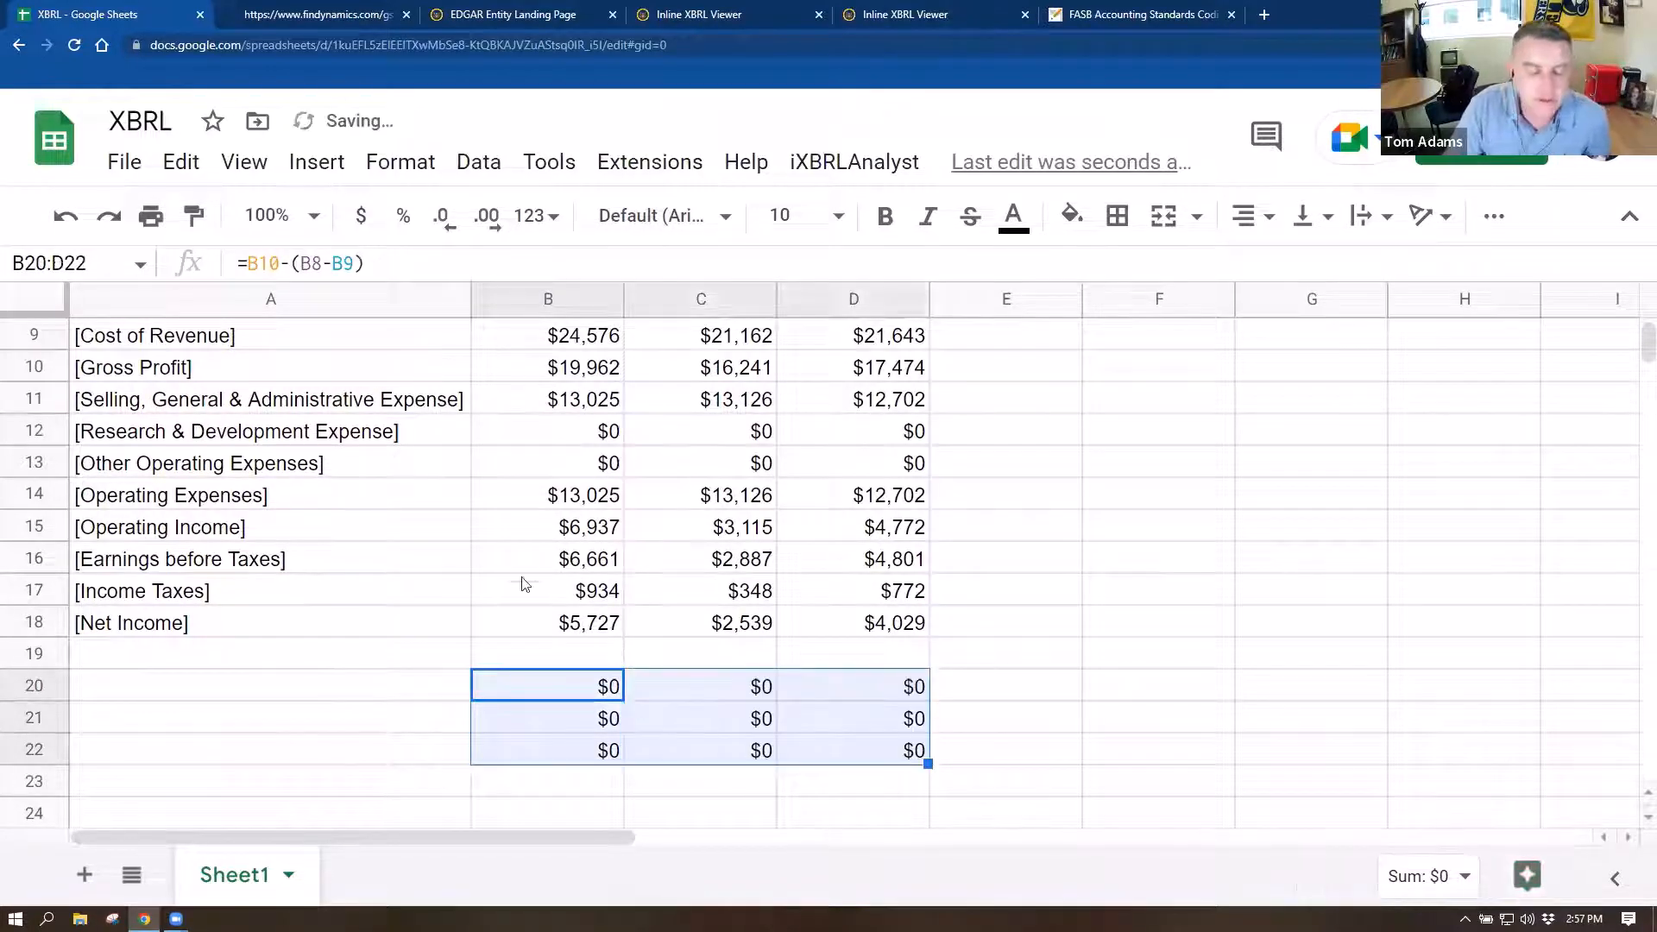
scroll(634, 654, up, 2)
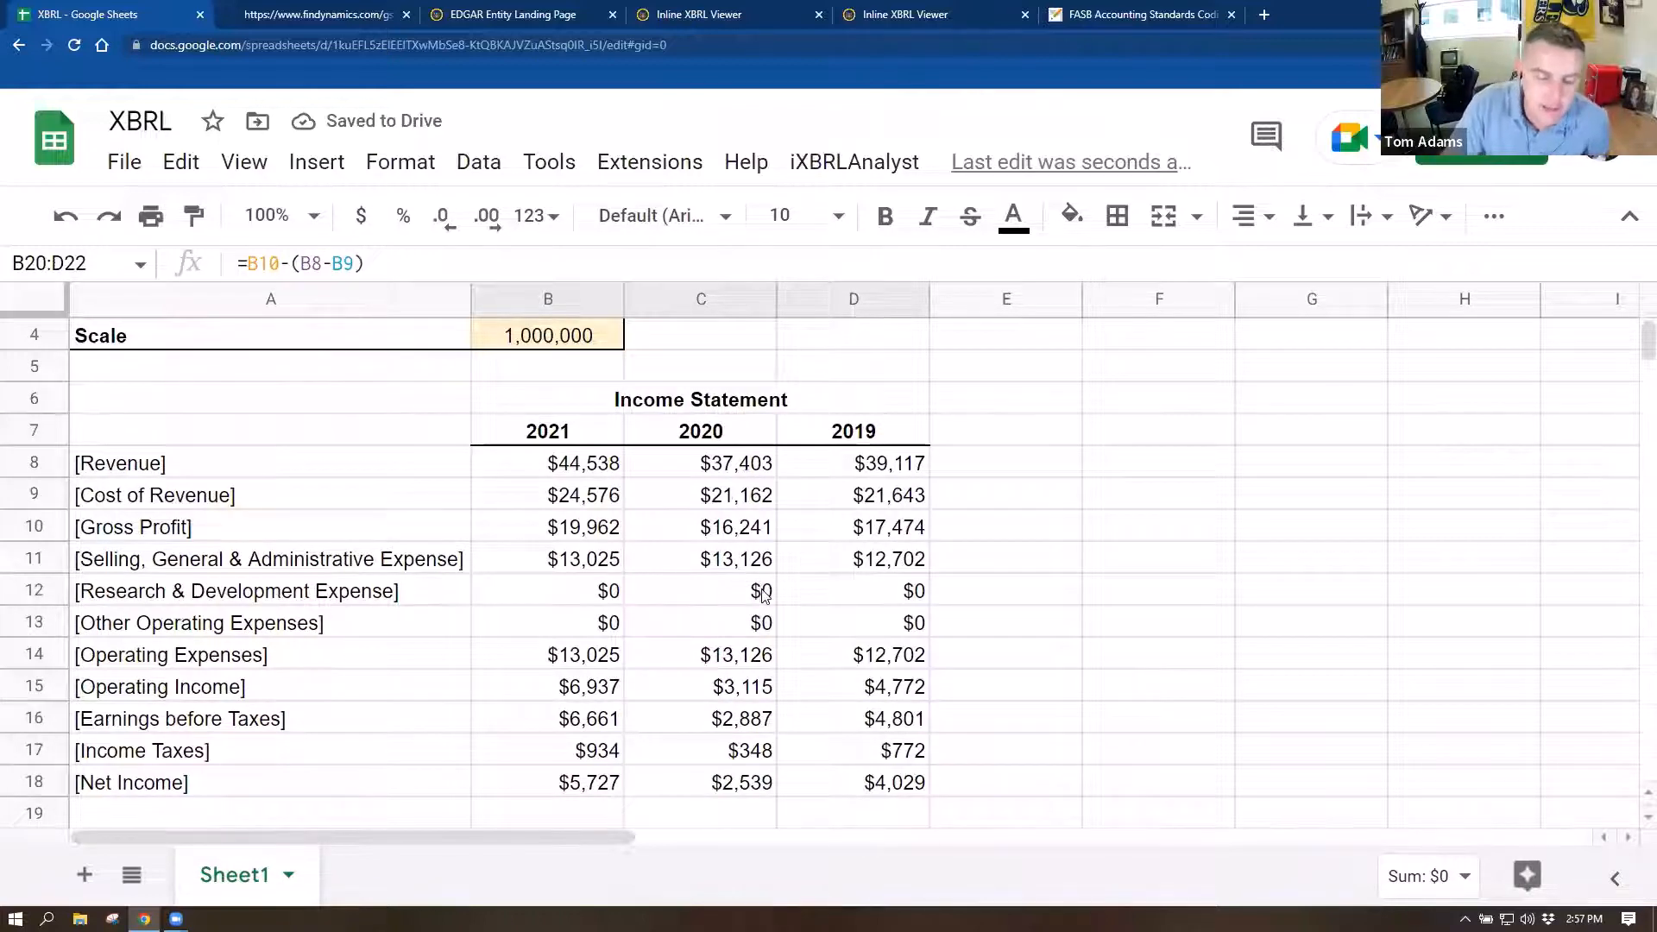
scroll(763, 595, up, 1)
scroll(765, 594, down, 2)
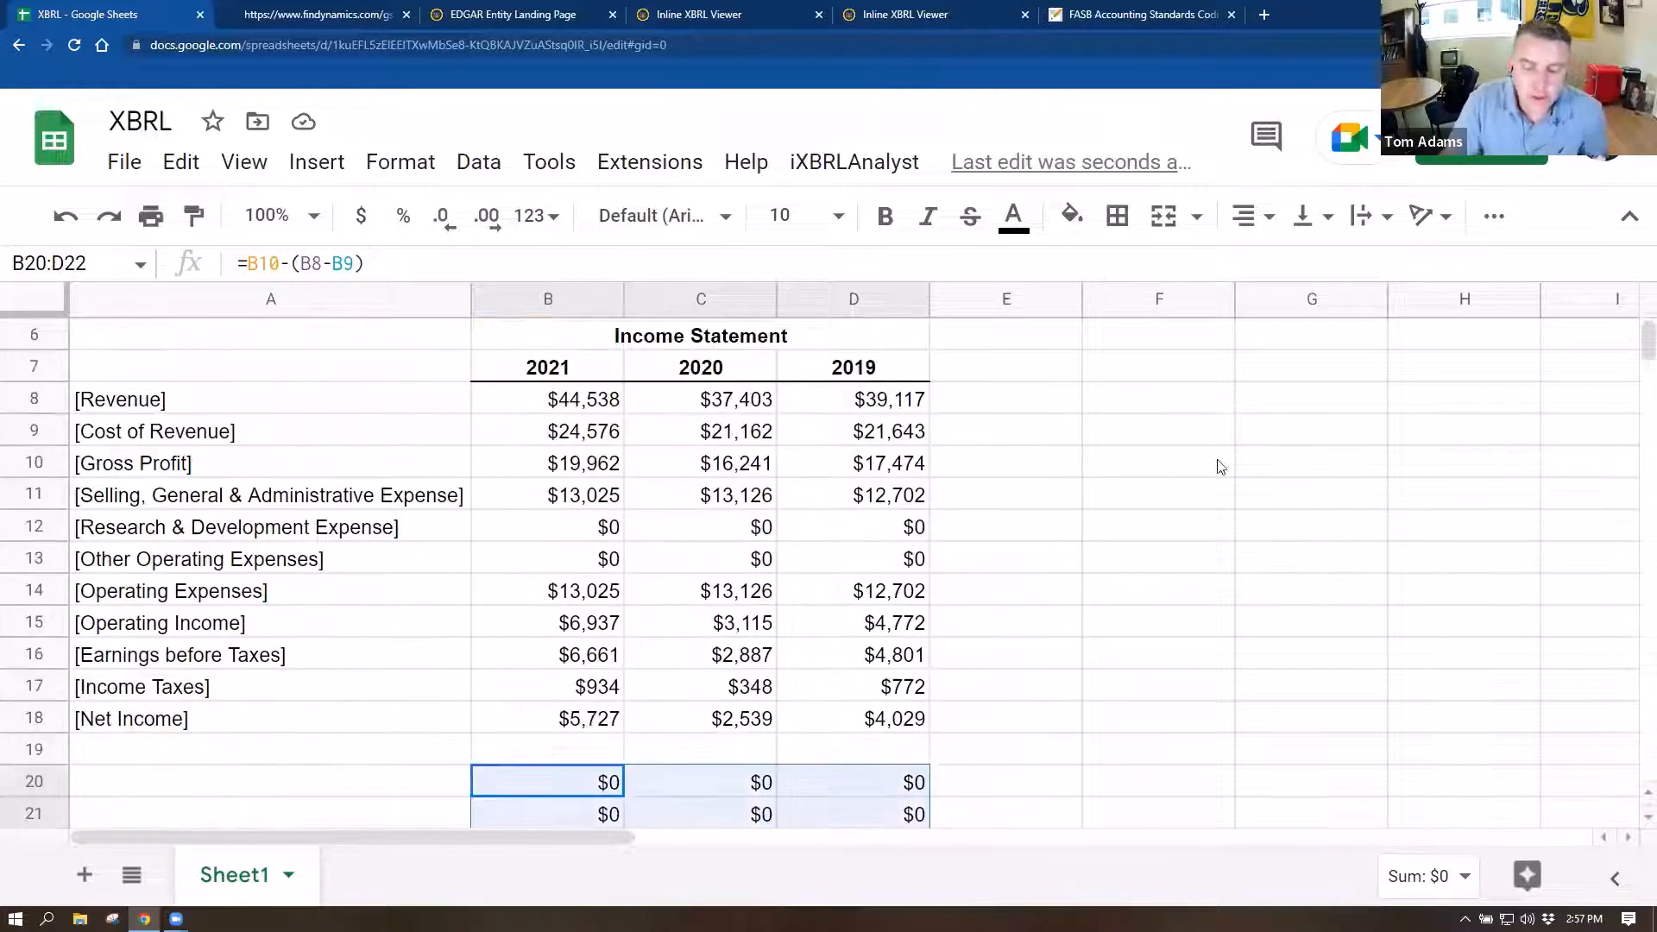
- Enter =sparkline(B8:D8) in E8 beside the Revenue row and fill it down through Net Income in E18
click(1029, 398)
text(=)
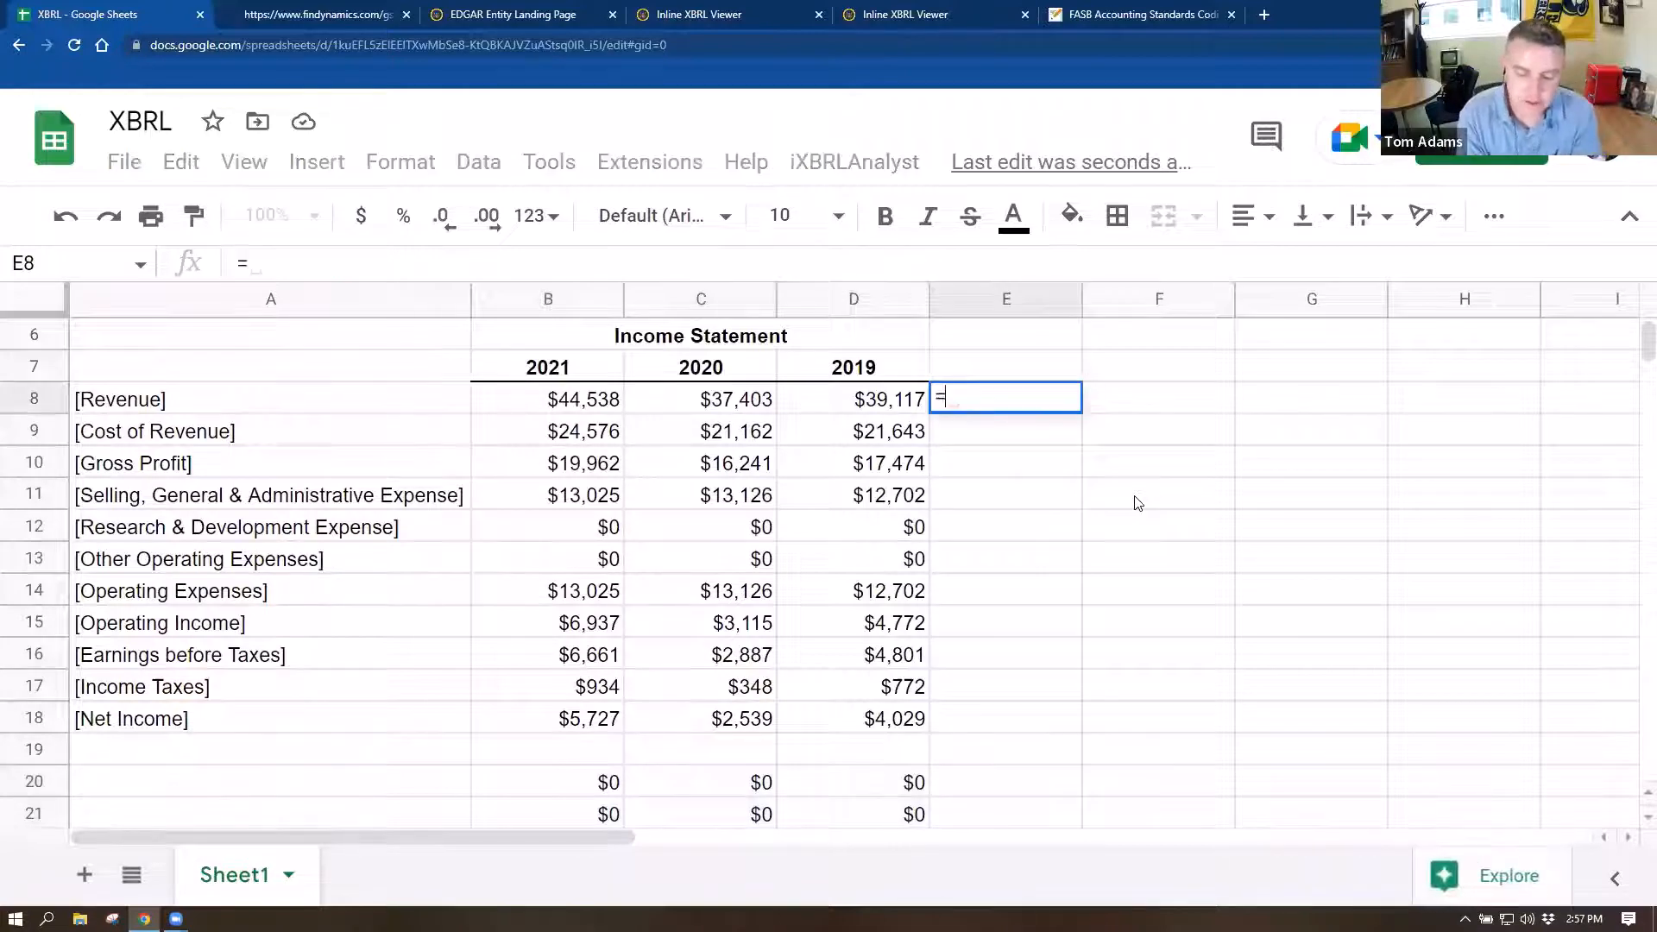
text(sparkline()
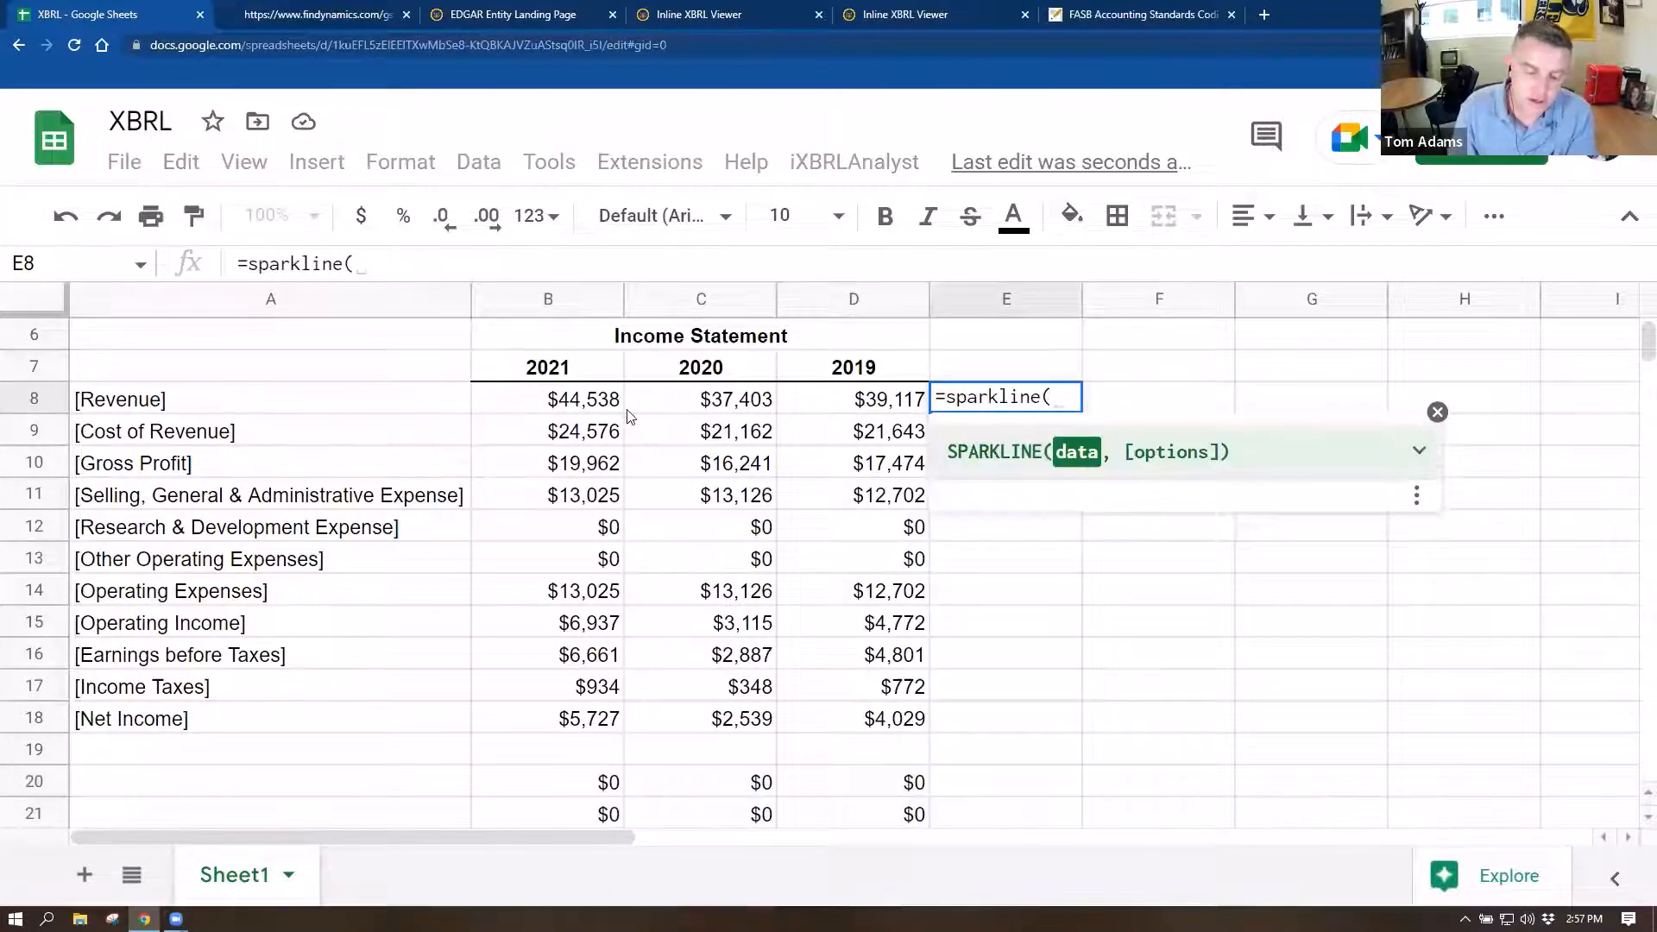
drag(569, 407, 885, 401)
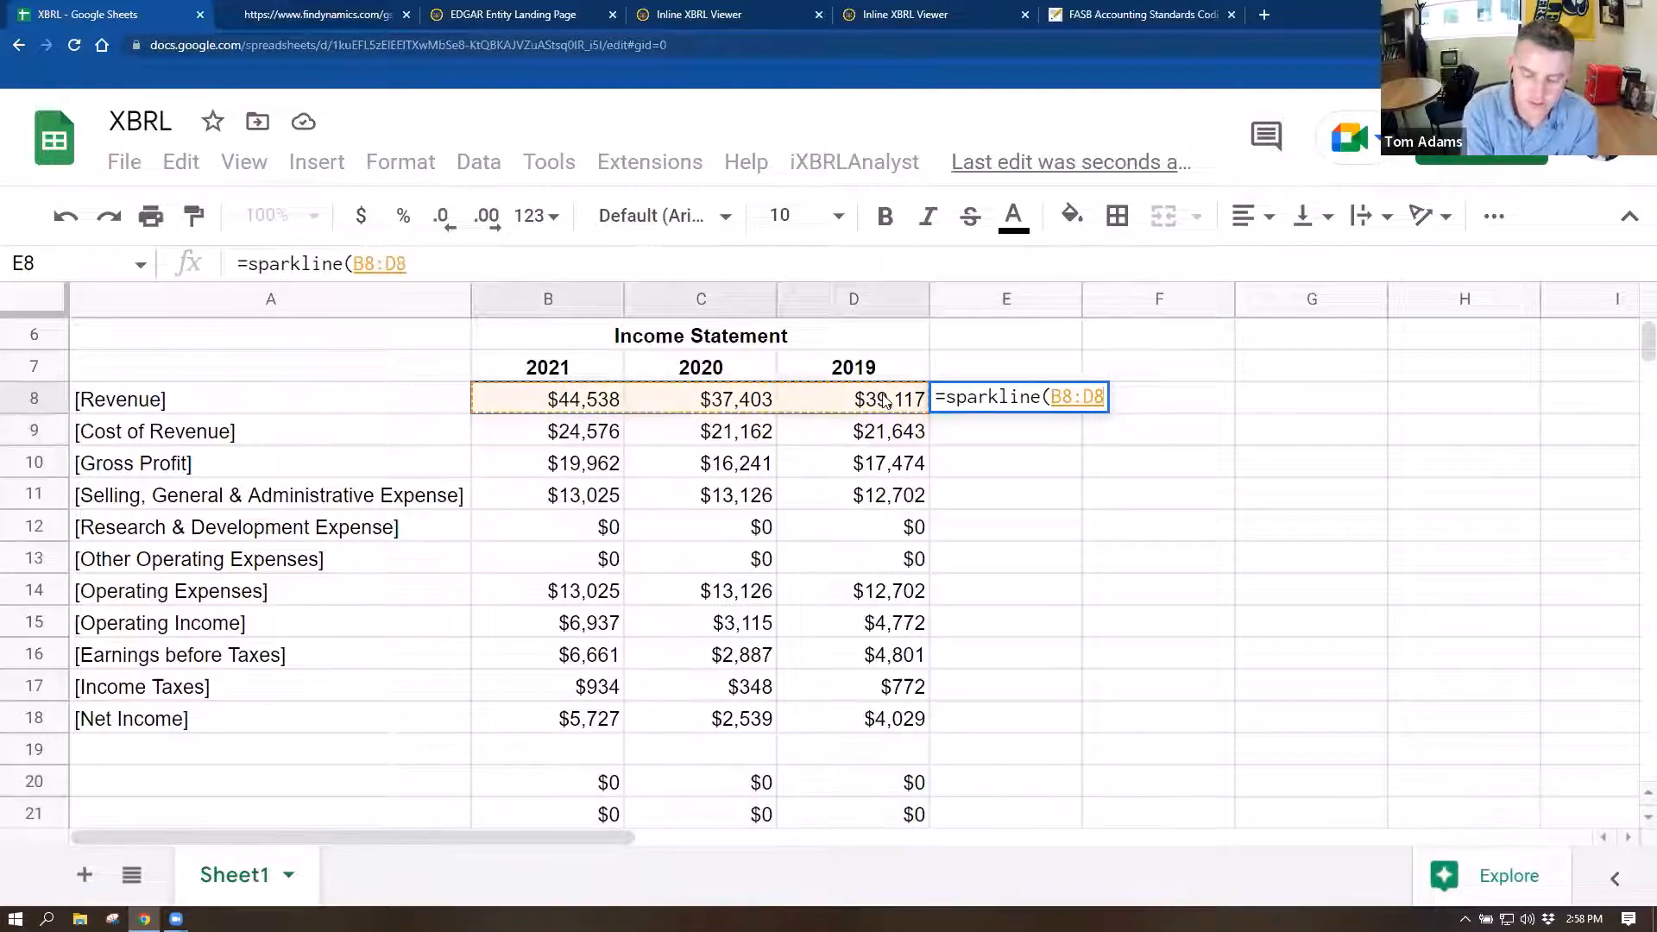
key(Return)
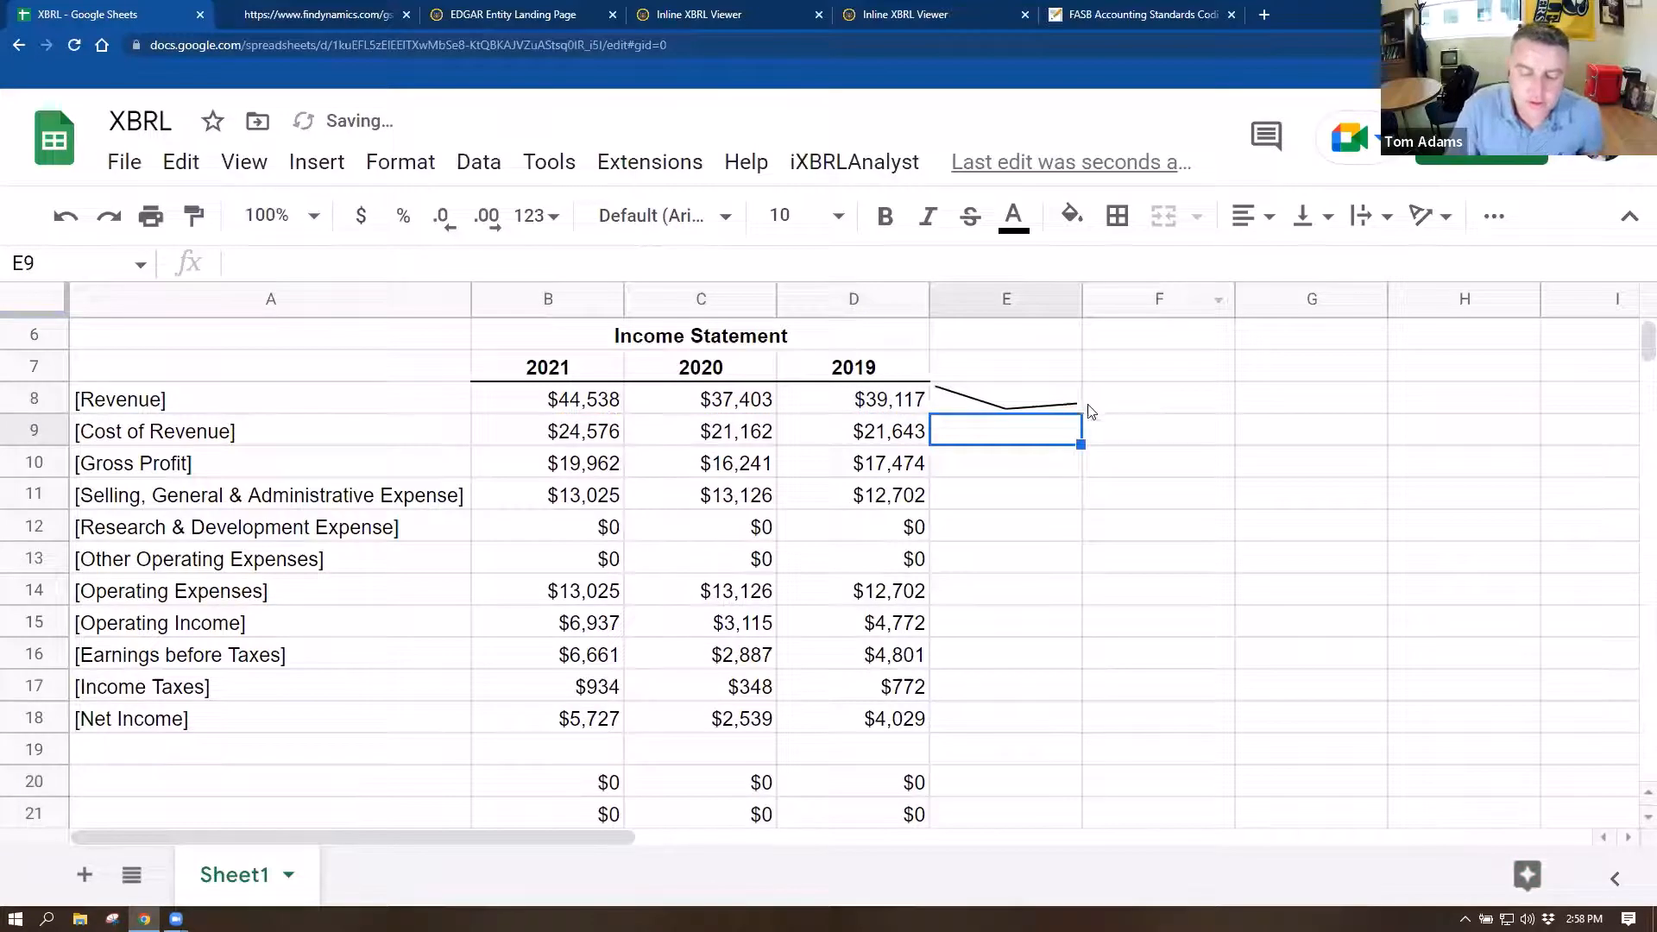
click(1055, 402)
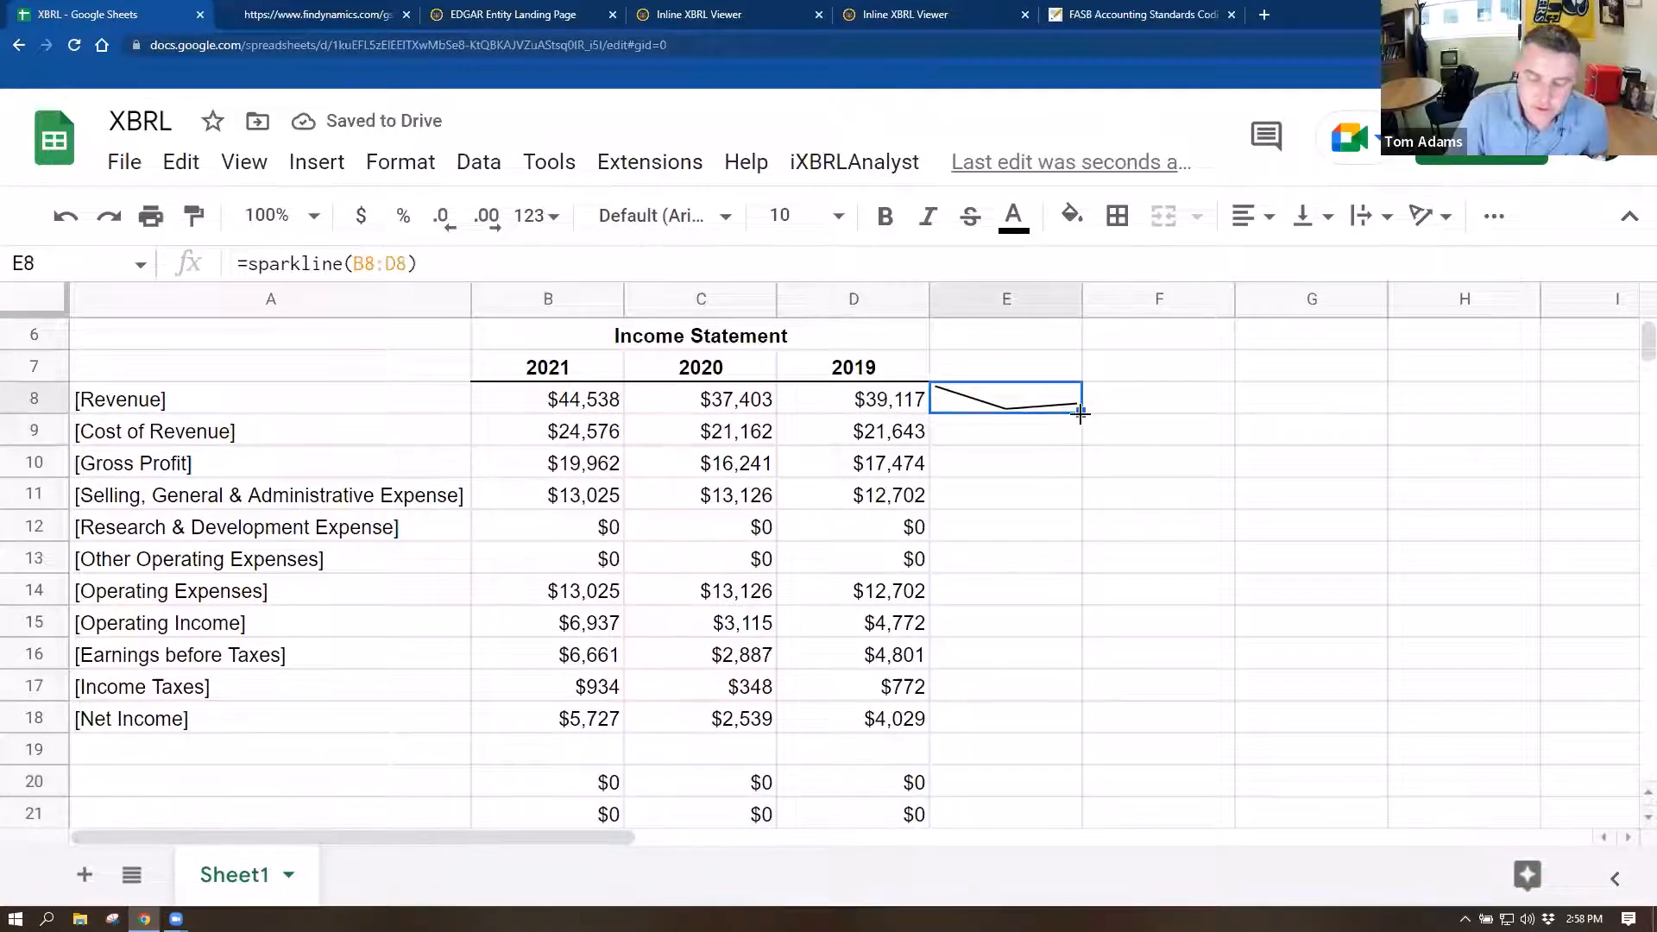
drag(1080, 413, 1078, 729)
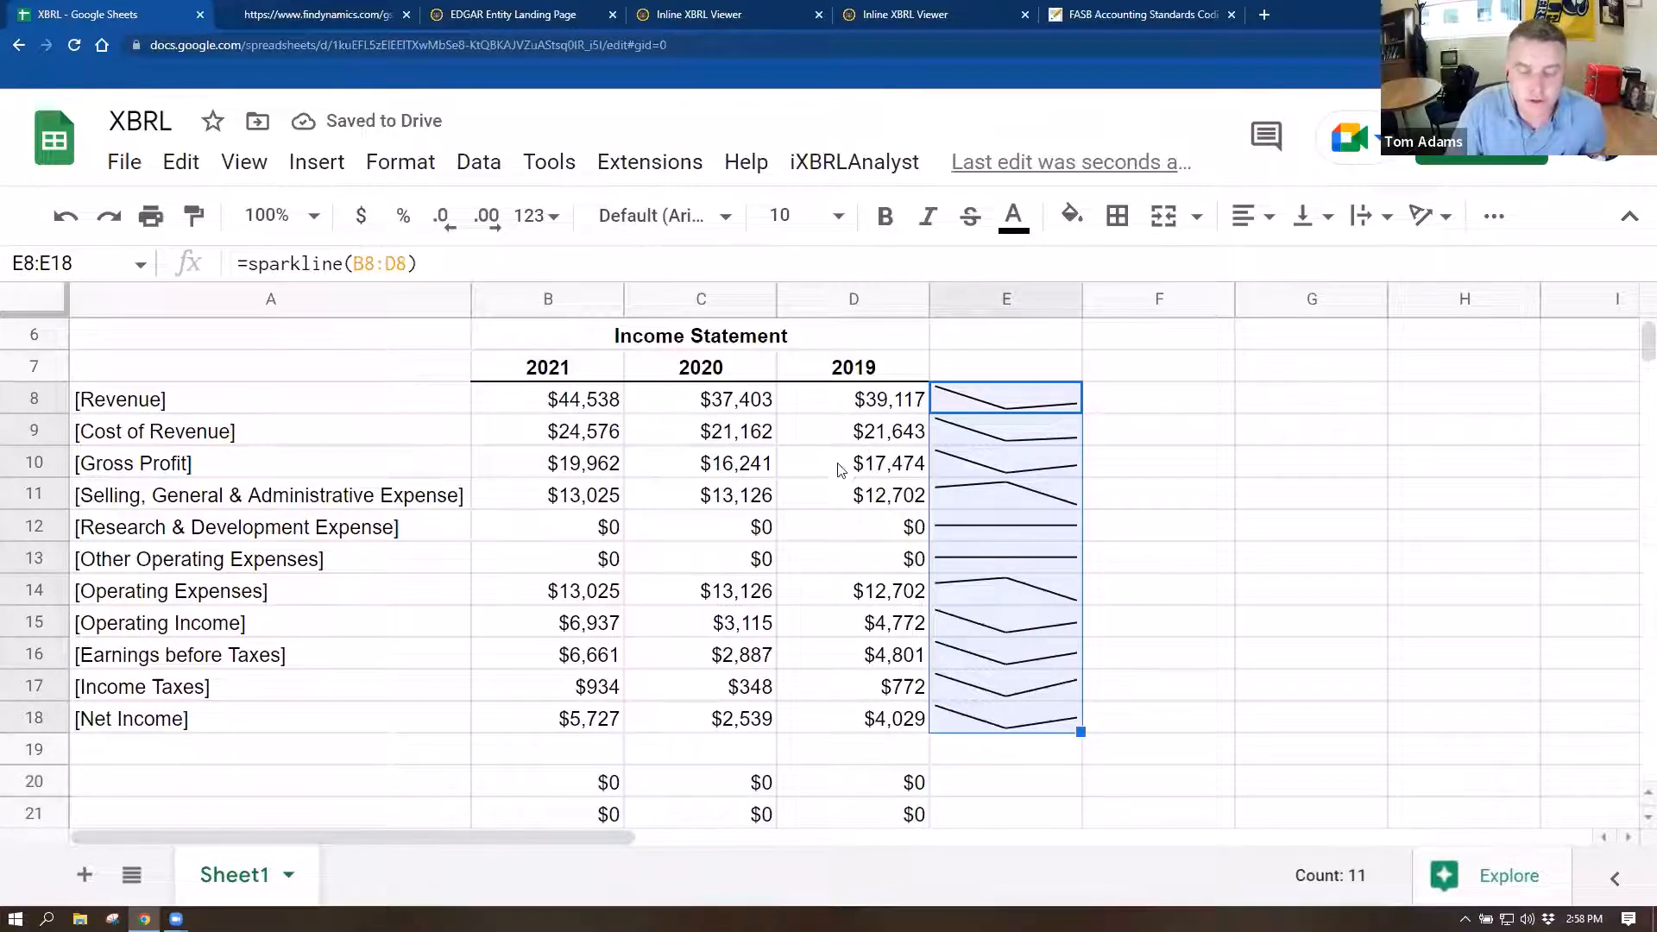
- Set the Year input in B2 to 2019
click(595, 409)
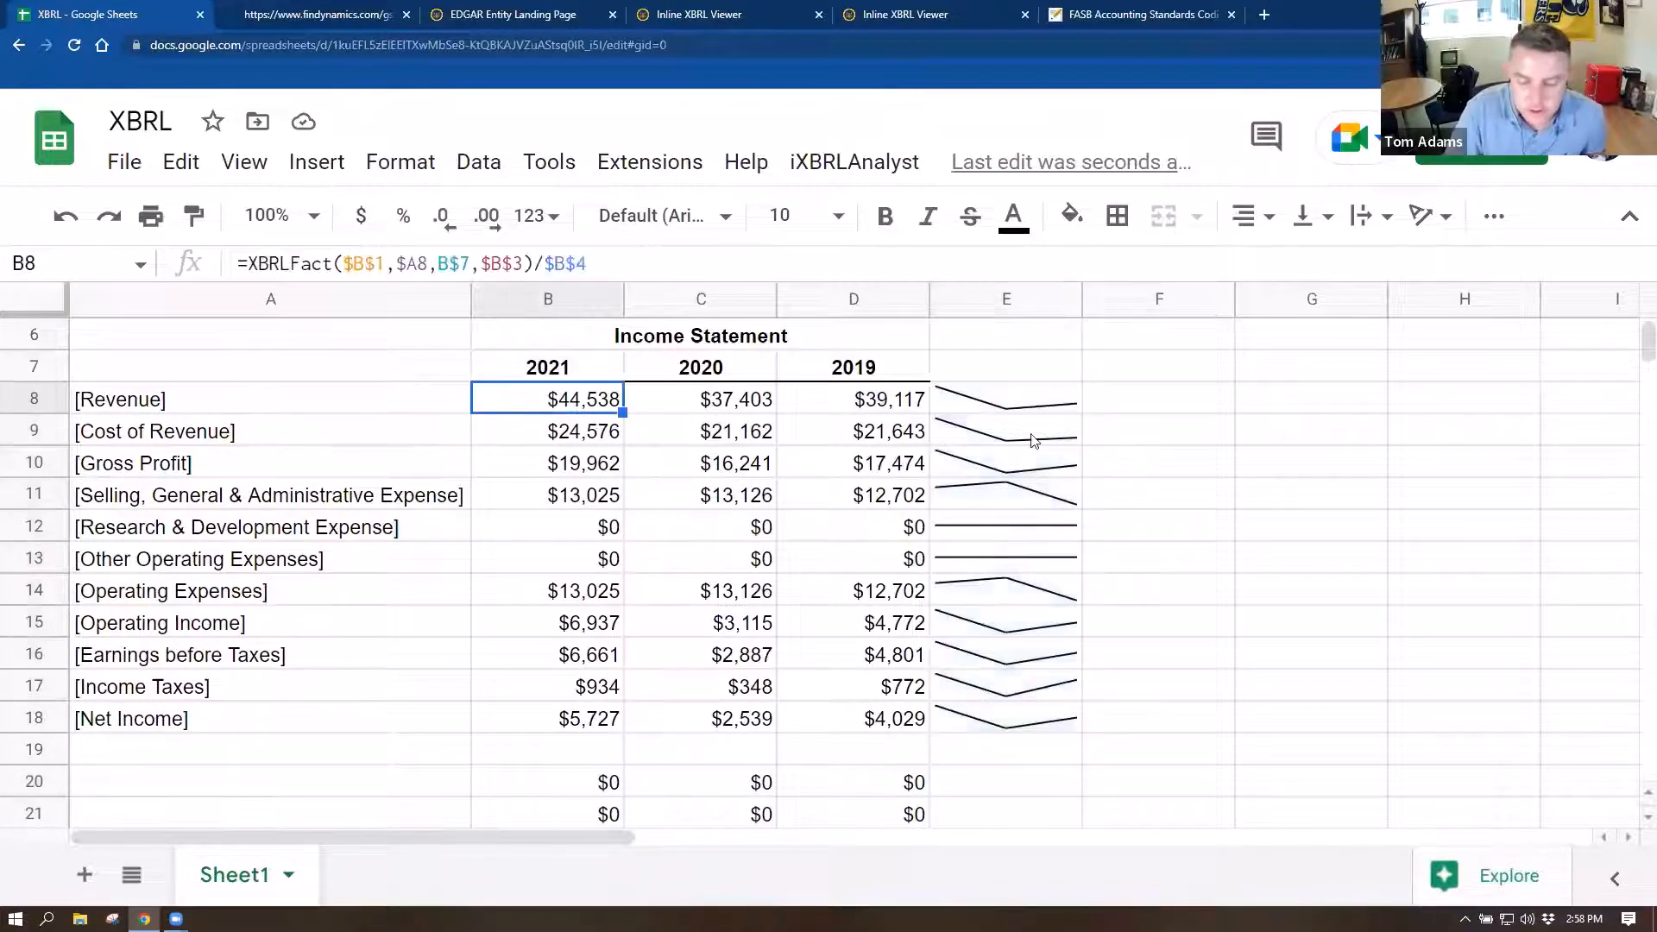
scroll(575, 481, up, 2)
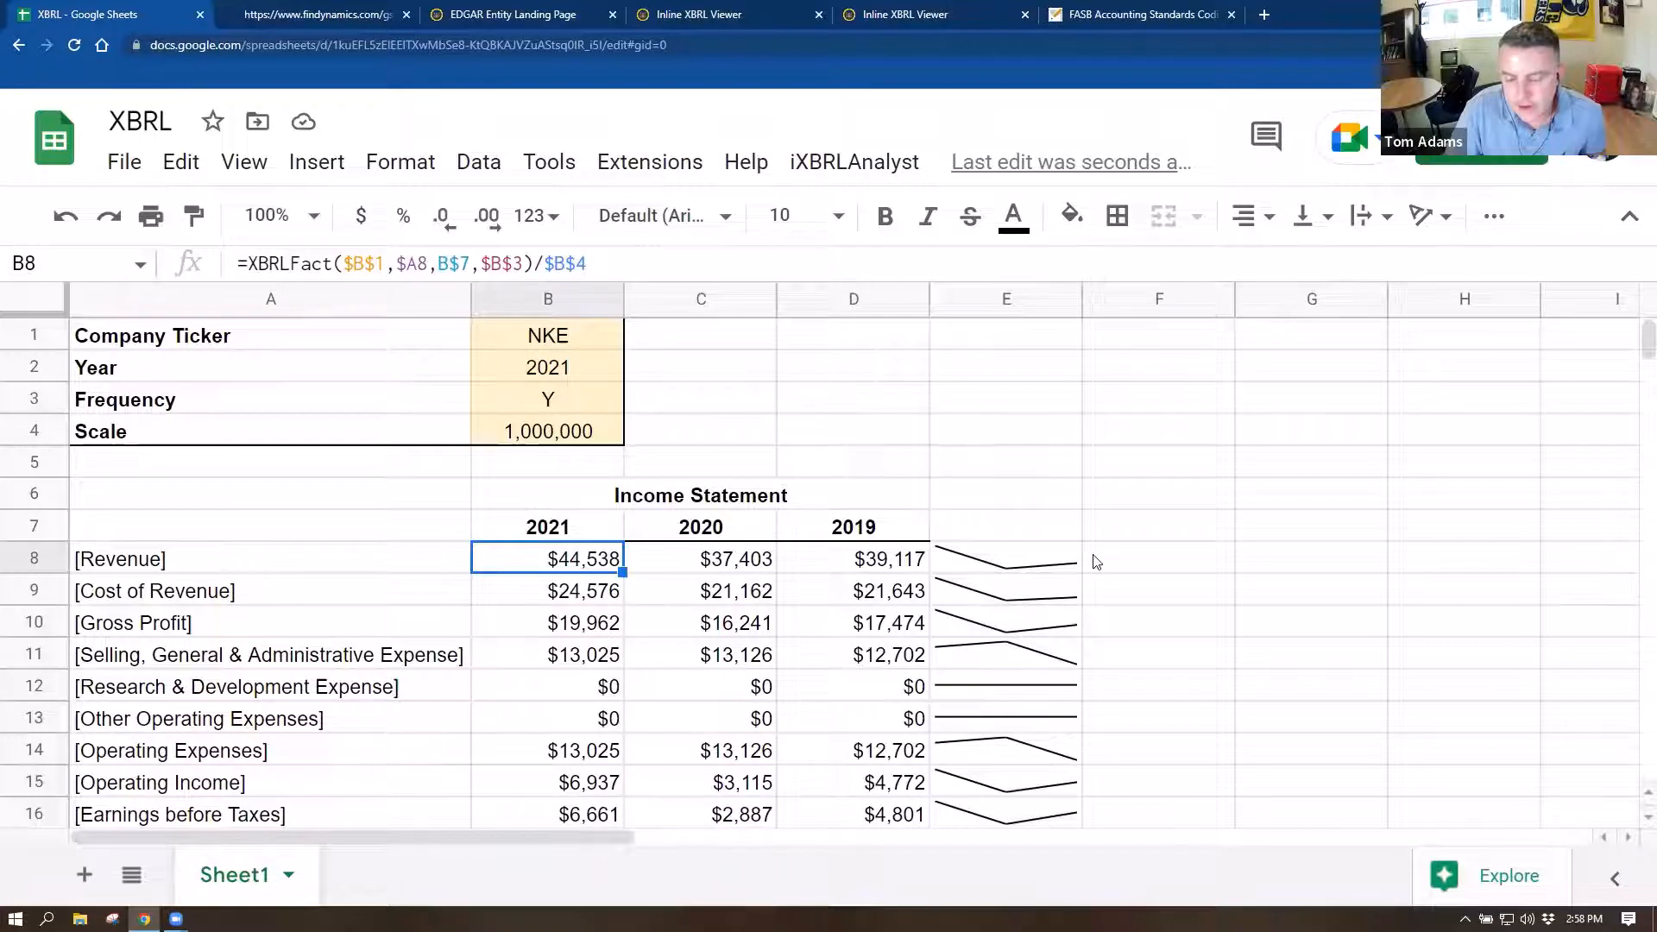
click(556, 536)
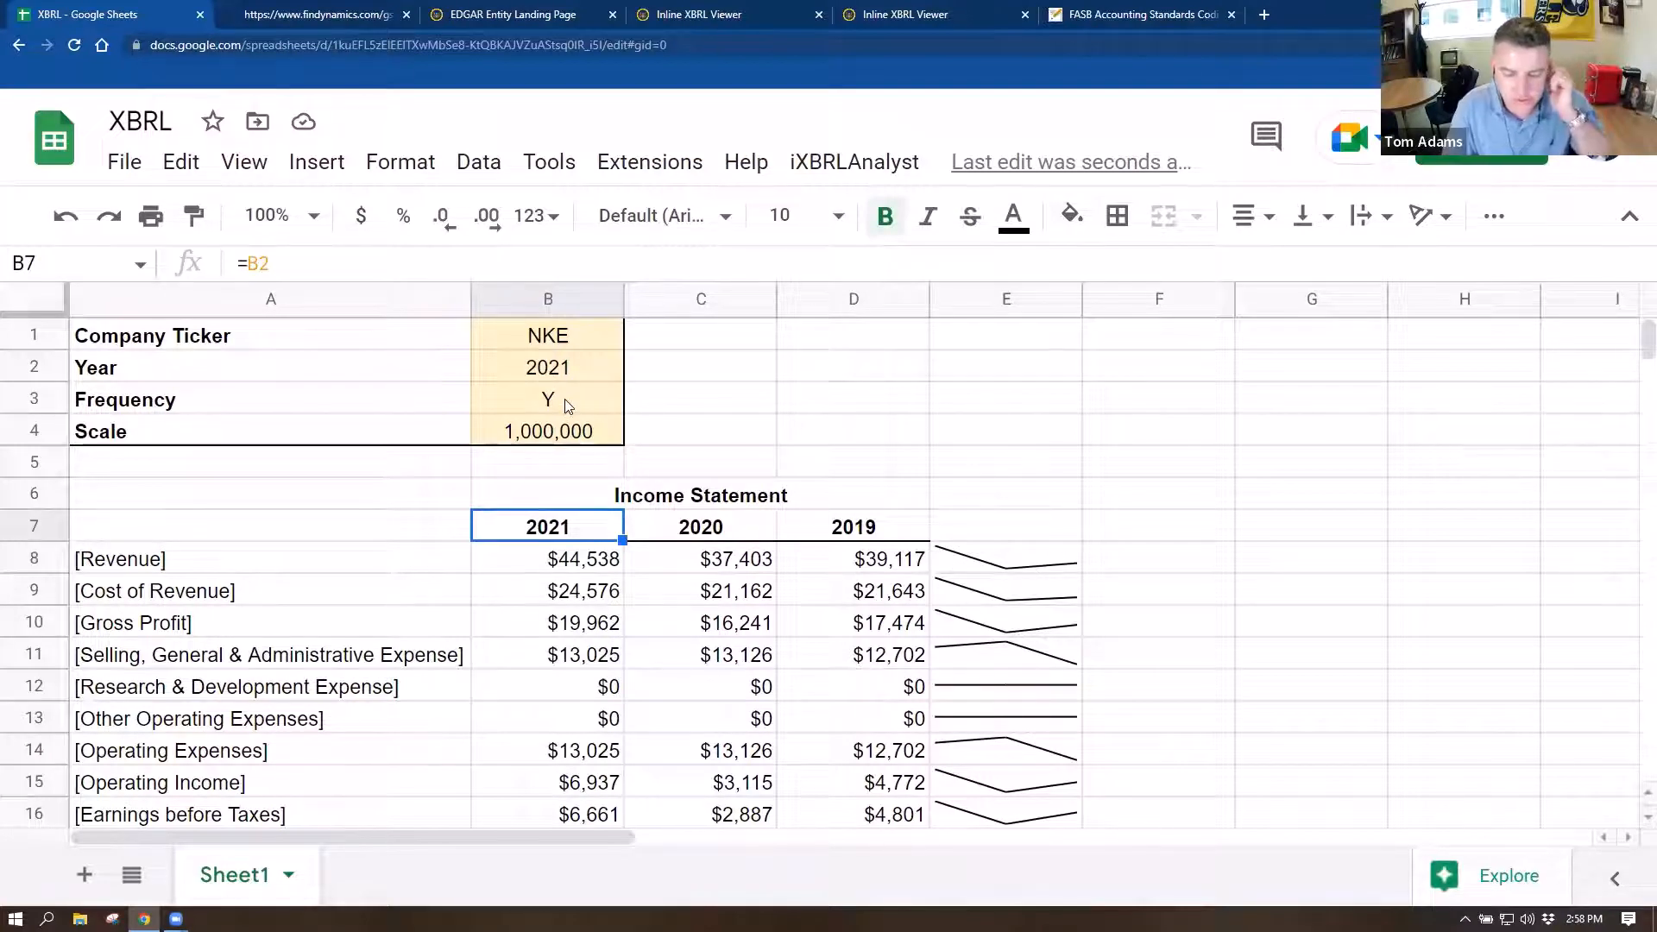
click(546, 373)
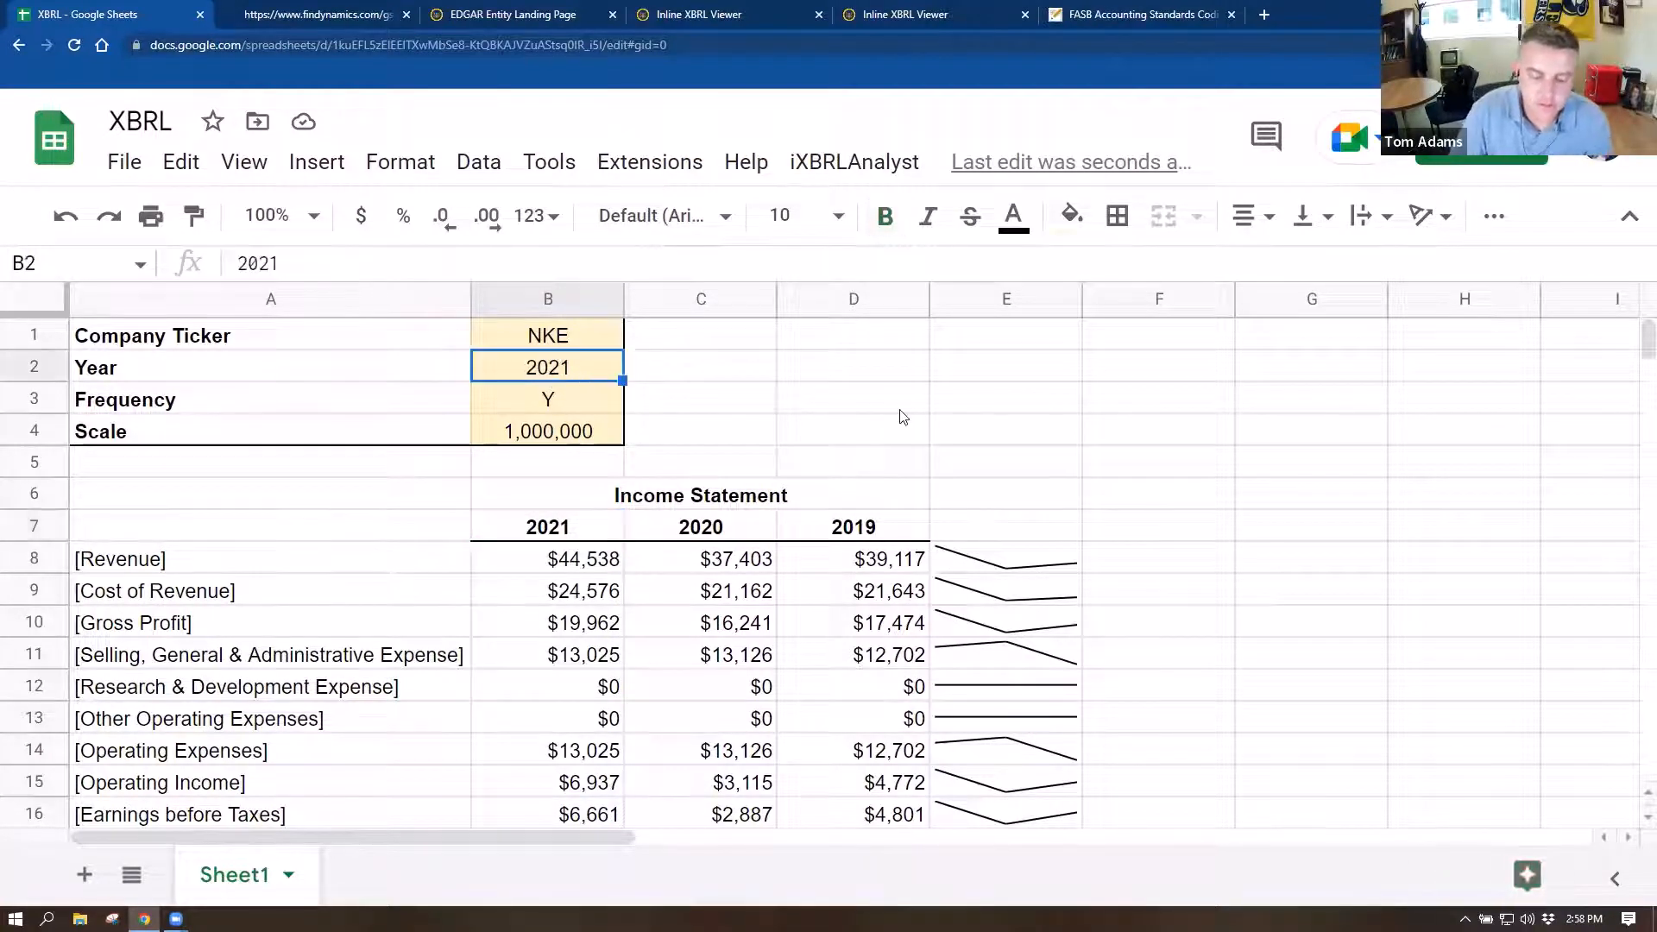
text(2019)
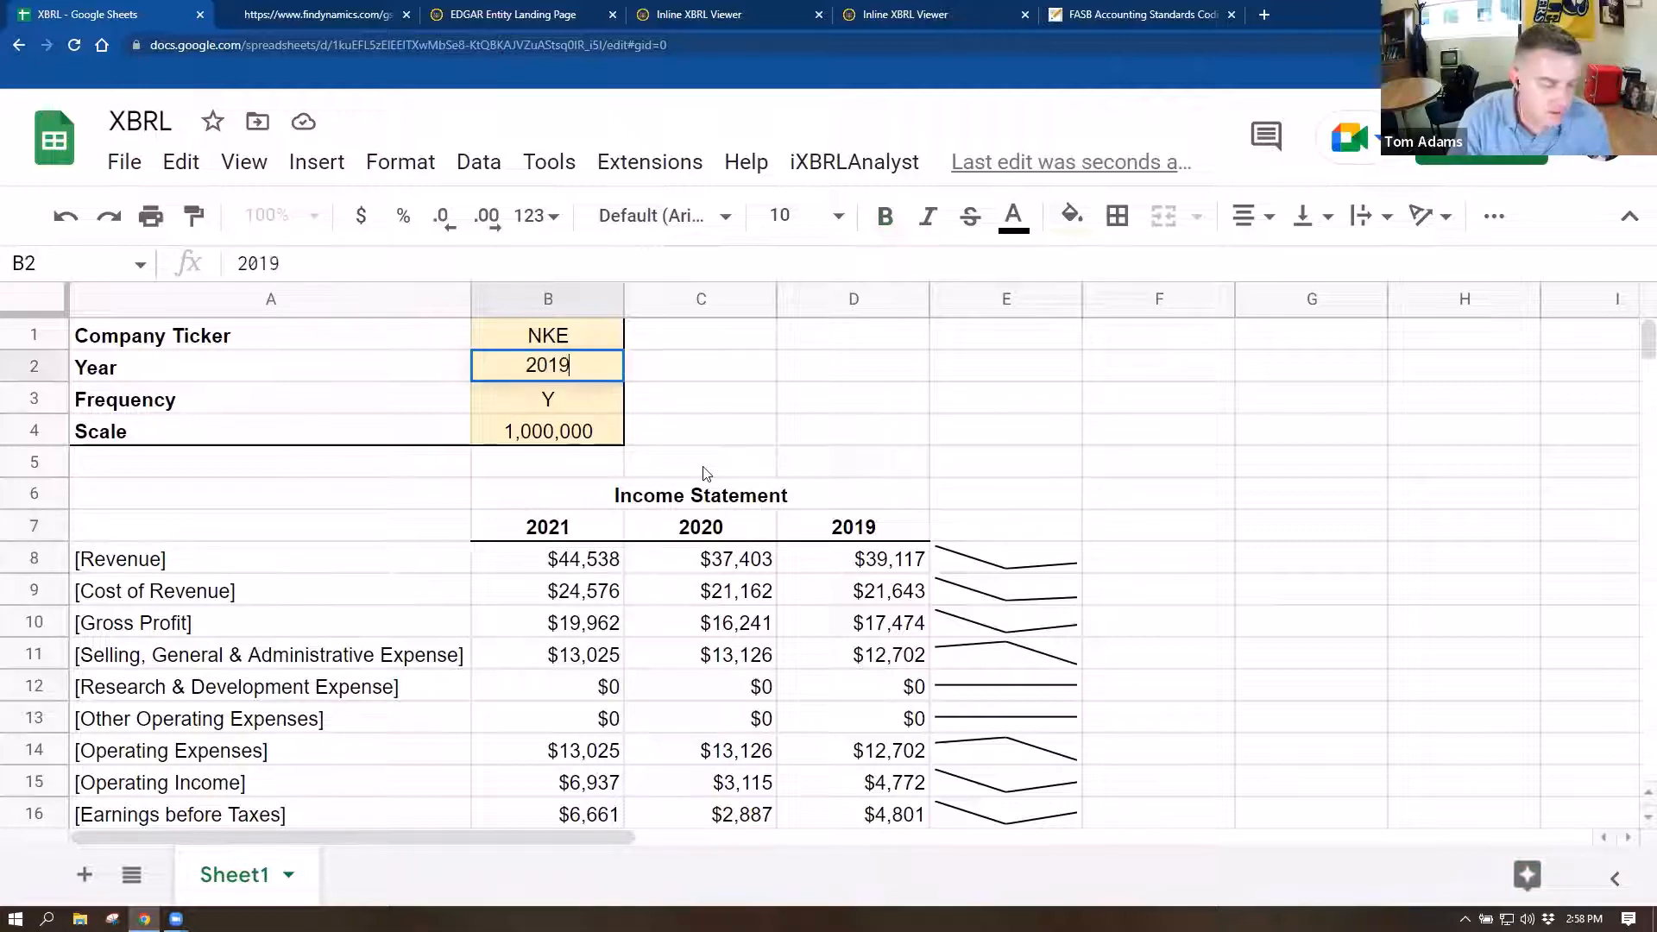
key(Return)
- Change the middle year header formula in C7 to =B7+1 so the years ascend
key(Down)
key(Down)
key(Down)
key(Down)
key(Down)
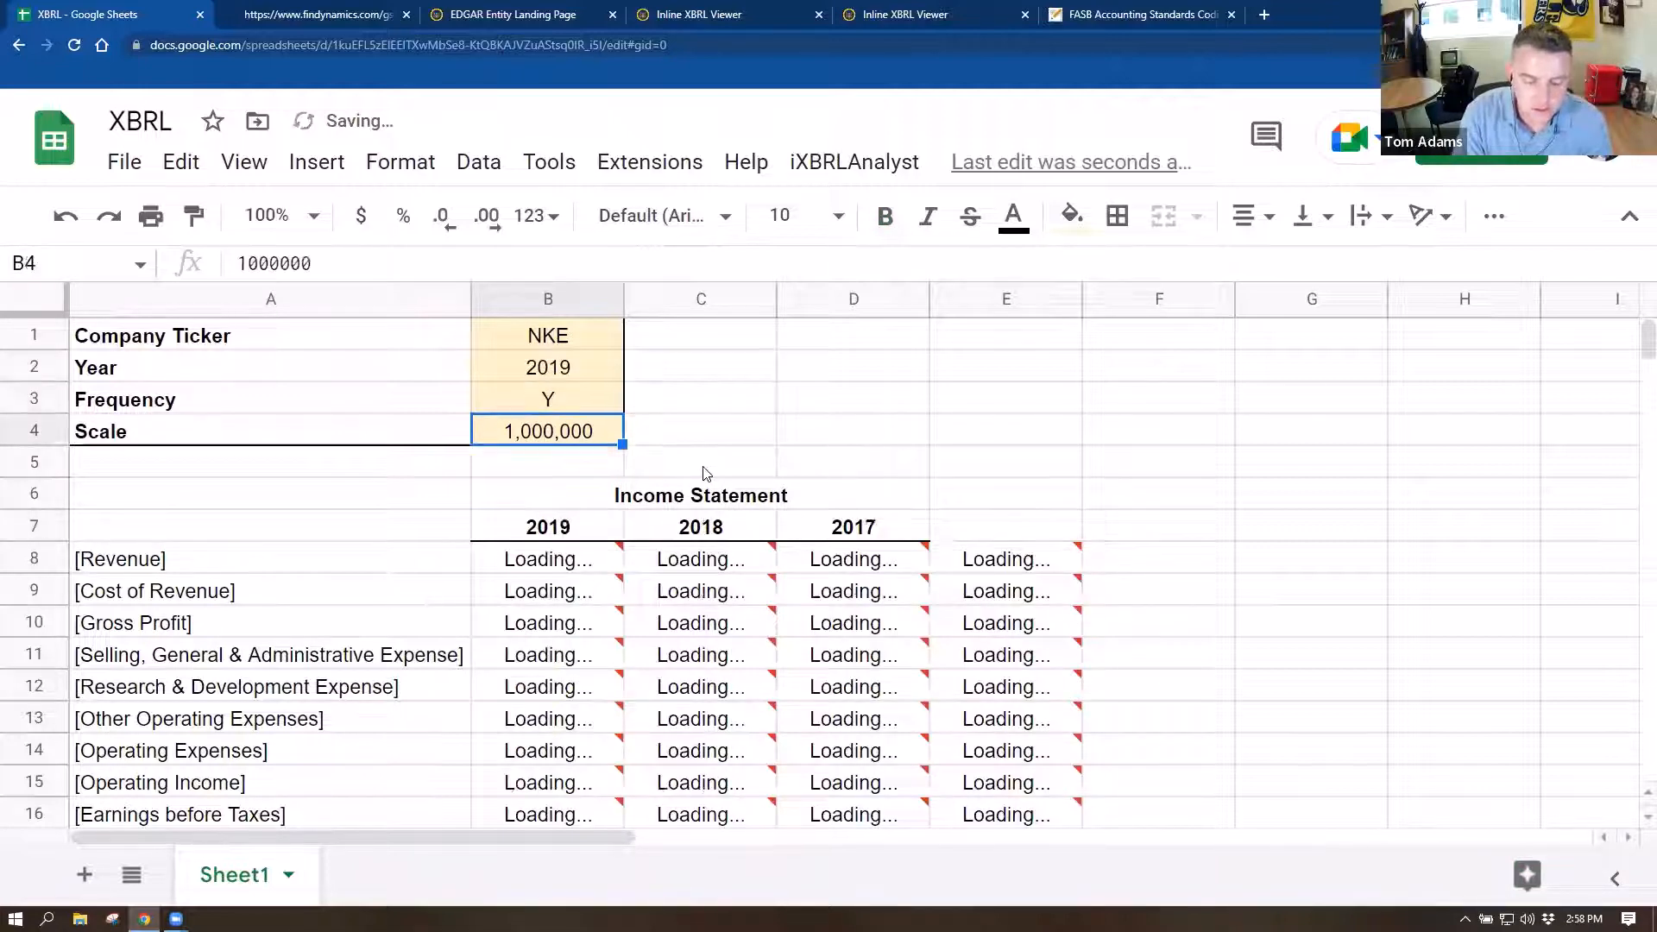
key(Right)
key(Up)
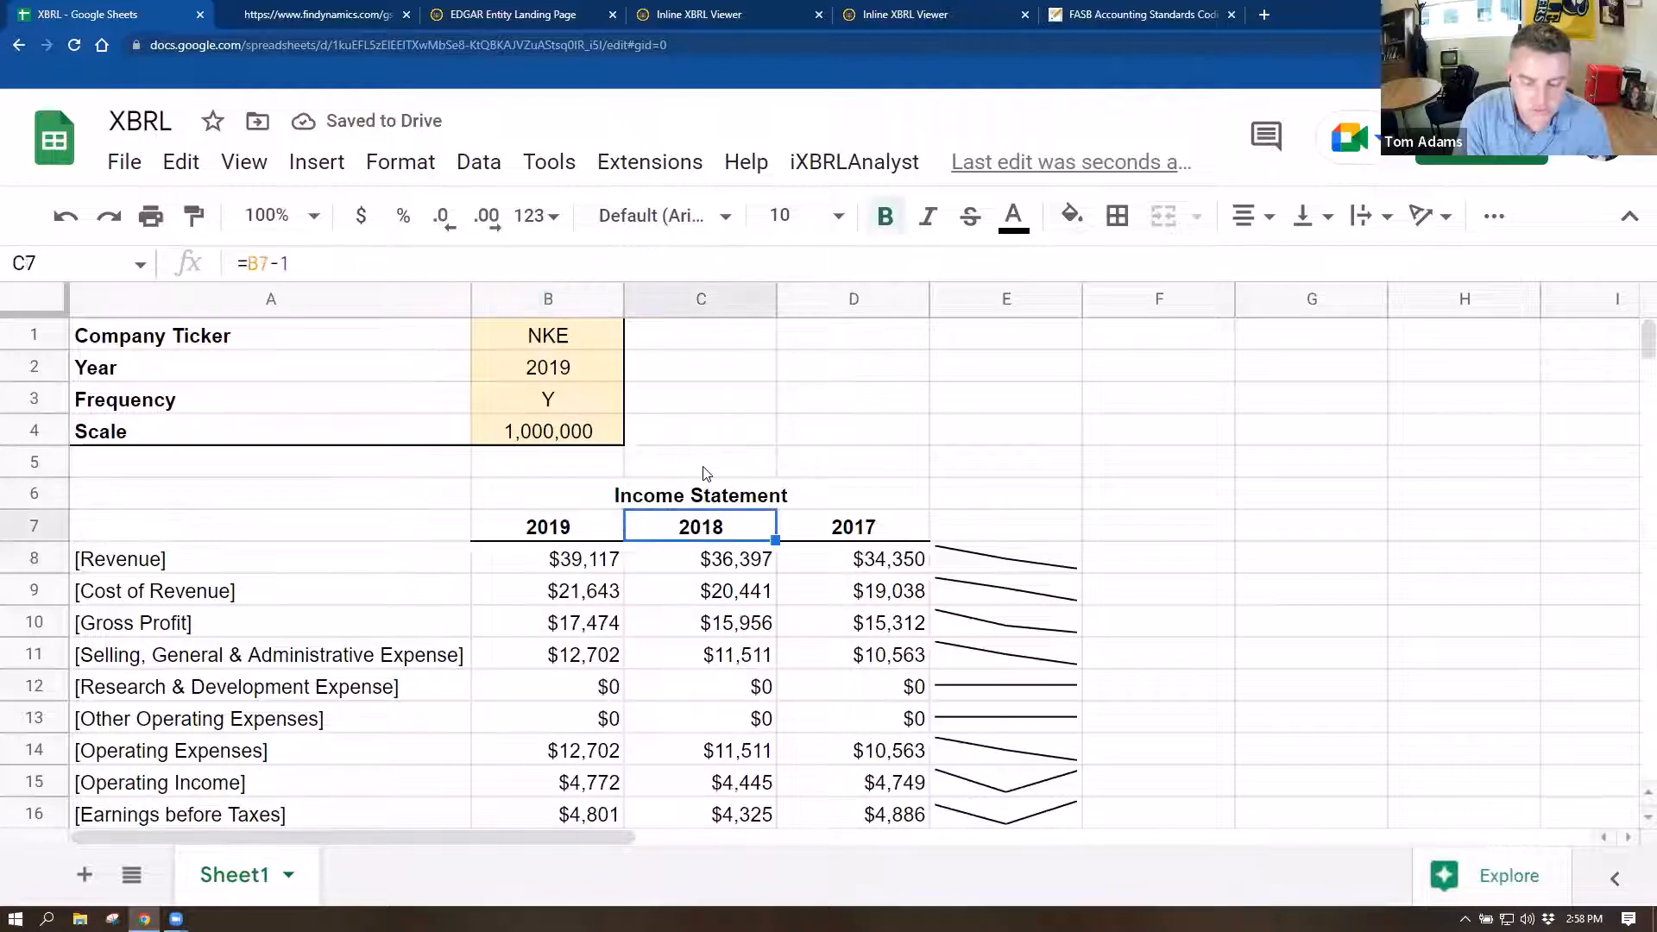
click(295, 263)
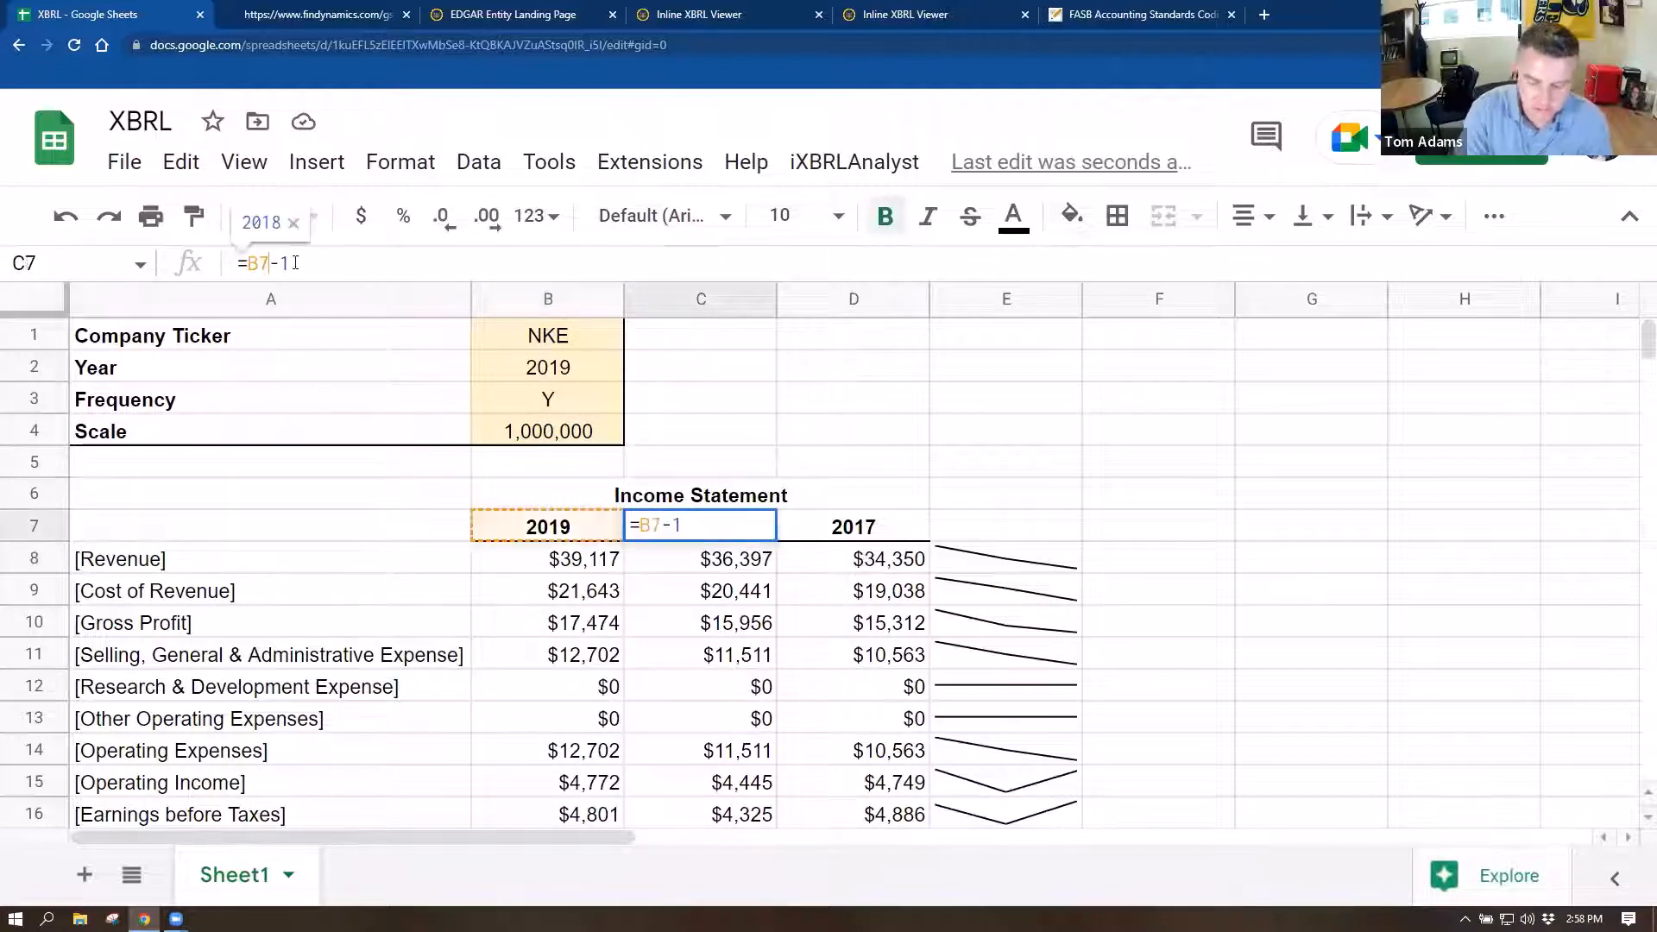
key(Left)
key(BackSpace)
text(+)
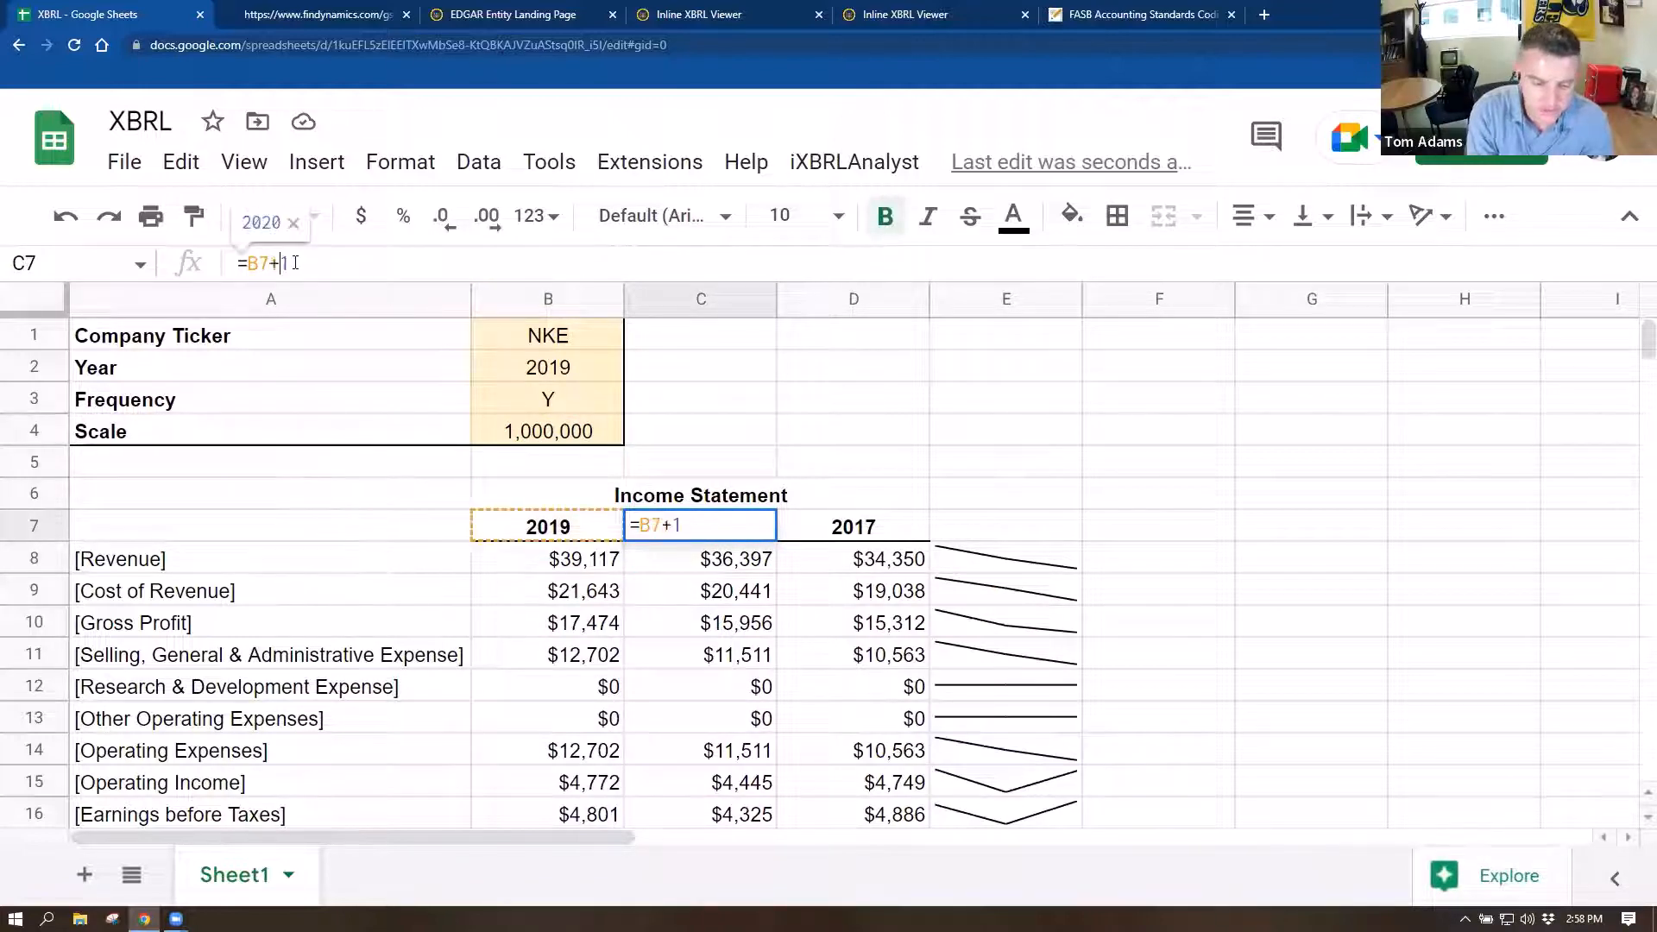
key(Tab)
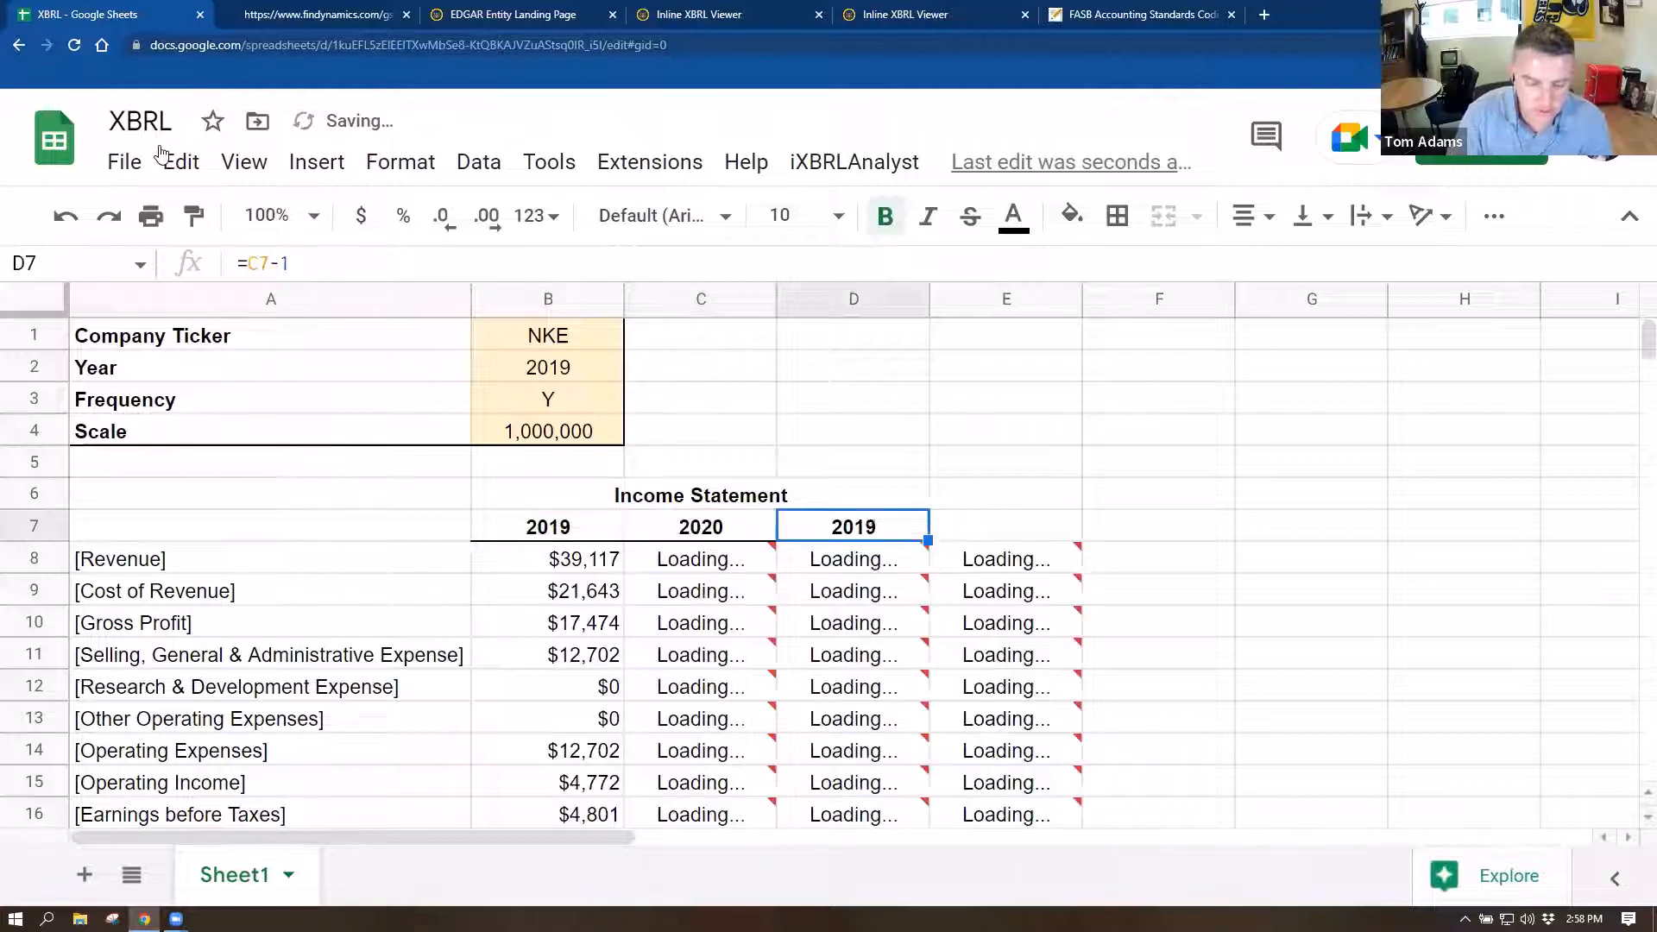
- Change the last year header formula in D7 to =C7+1
click(297, 250)
text(+1)
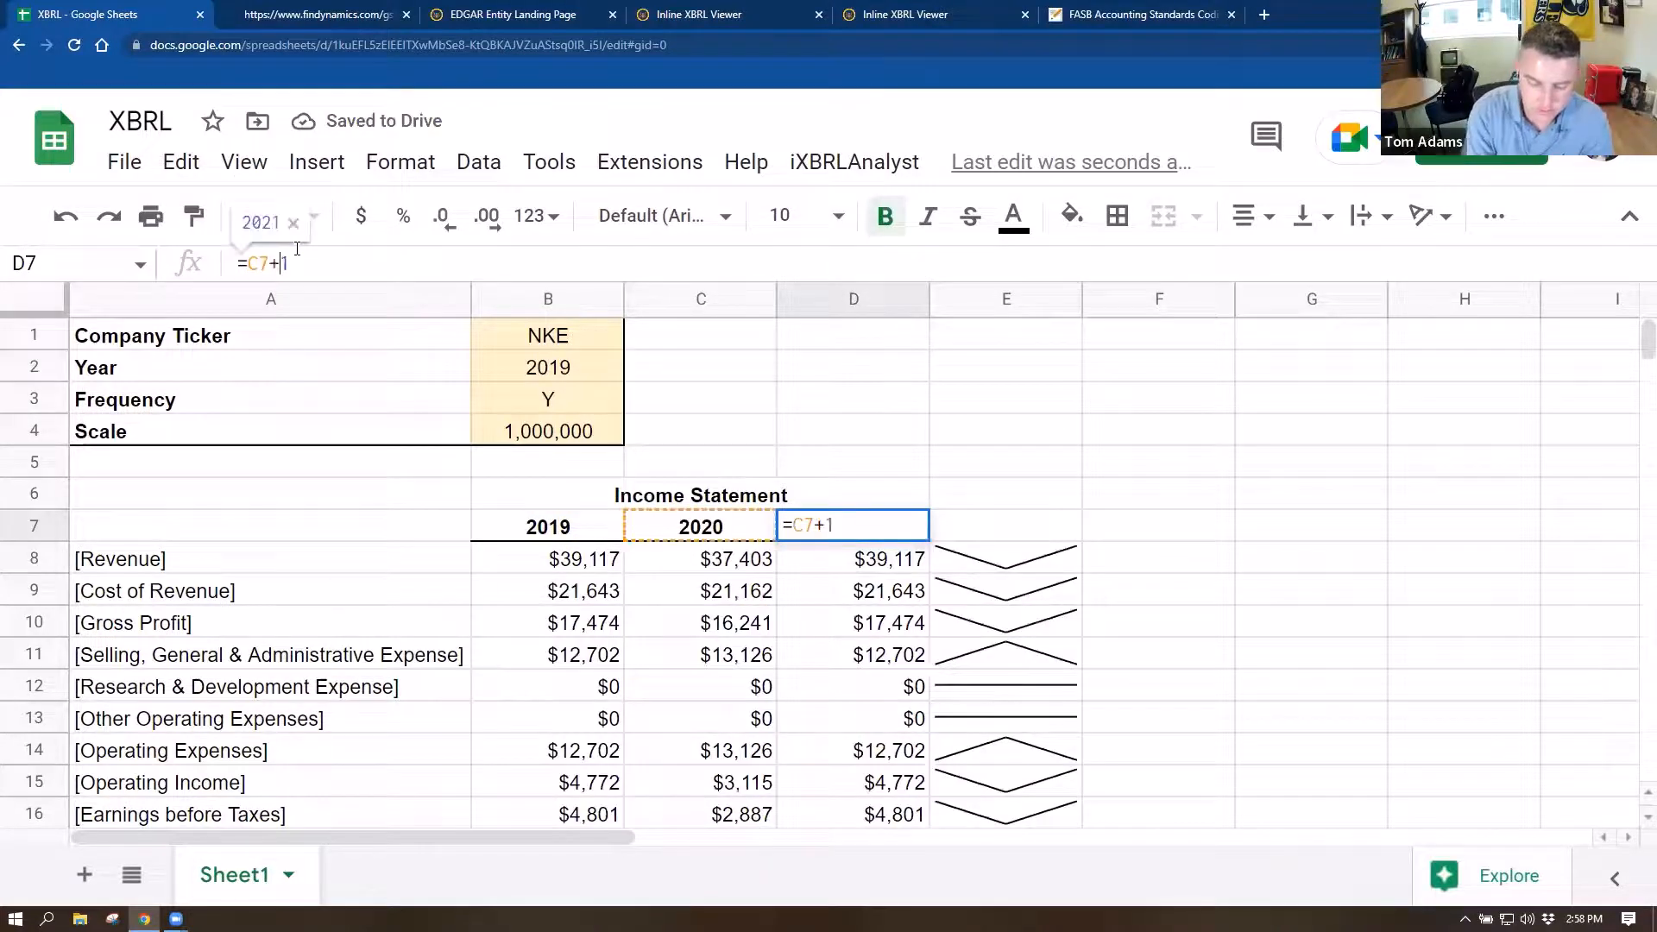
click(701, 559)
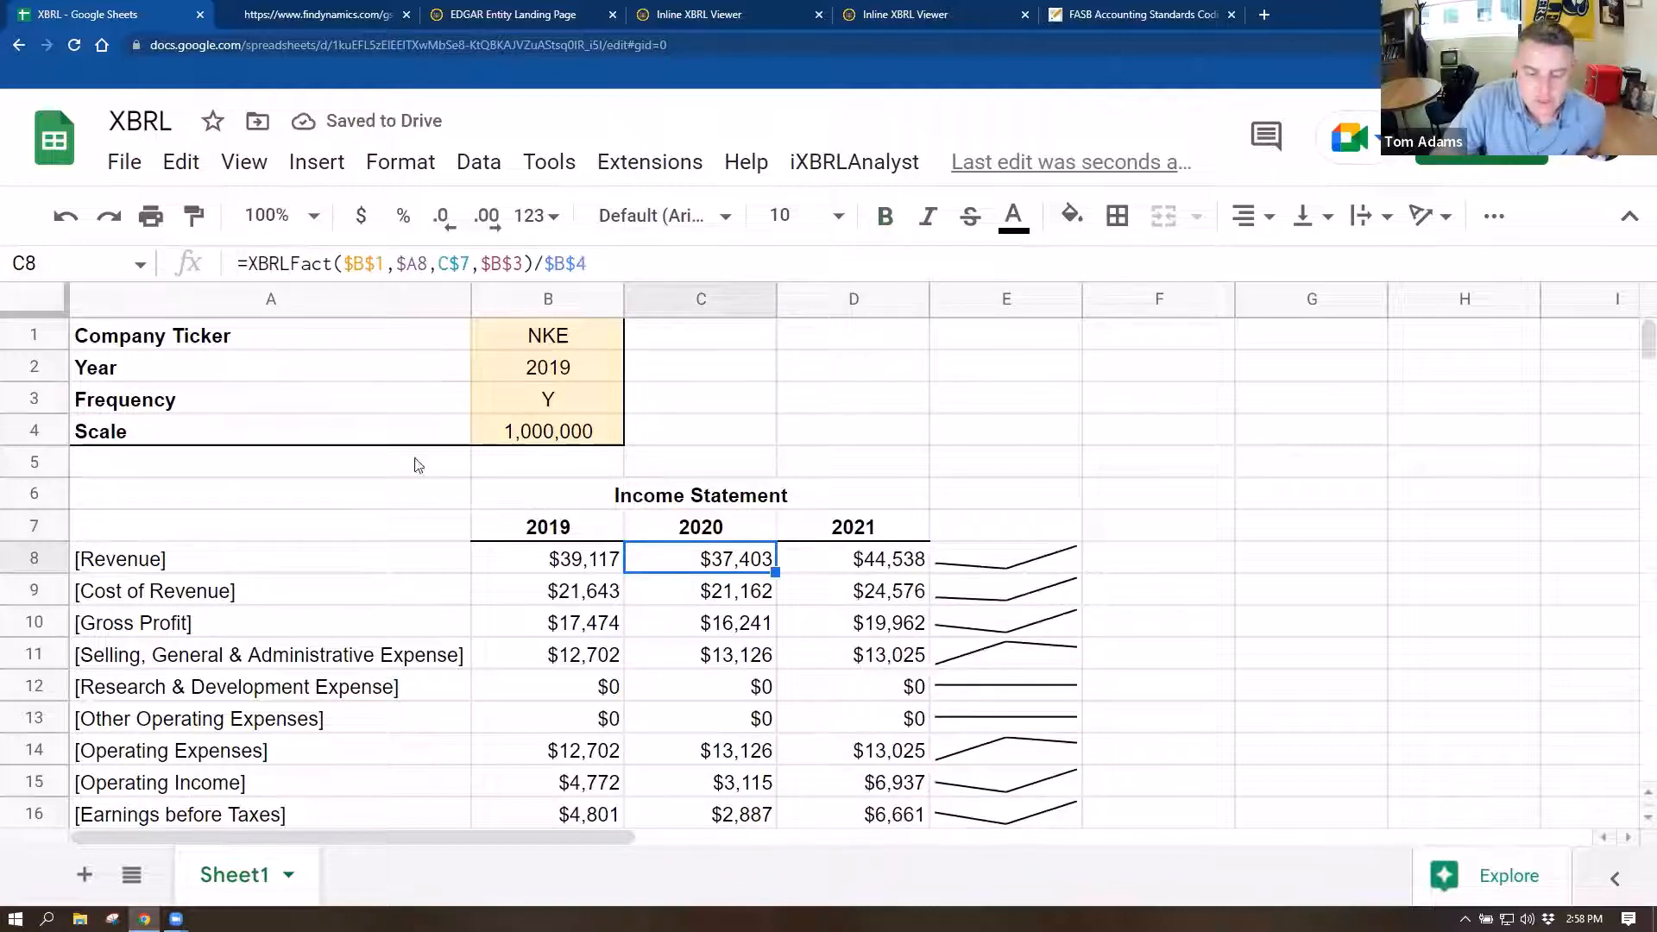
- Review the income statement's year order, the sparkline trends beside each row, and the check formulas in rows 20 to 22
click(521, 533)
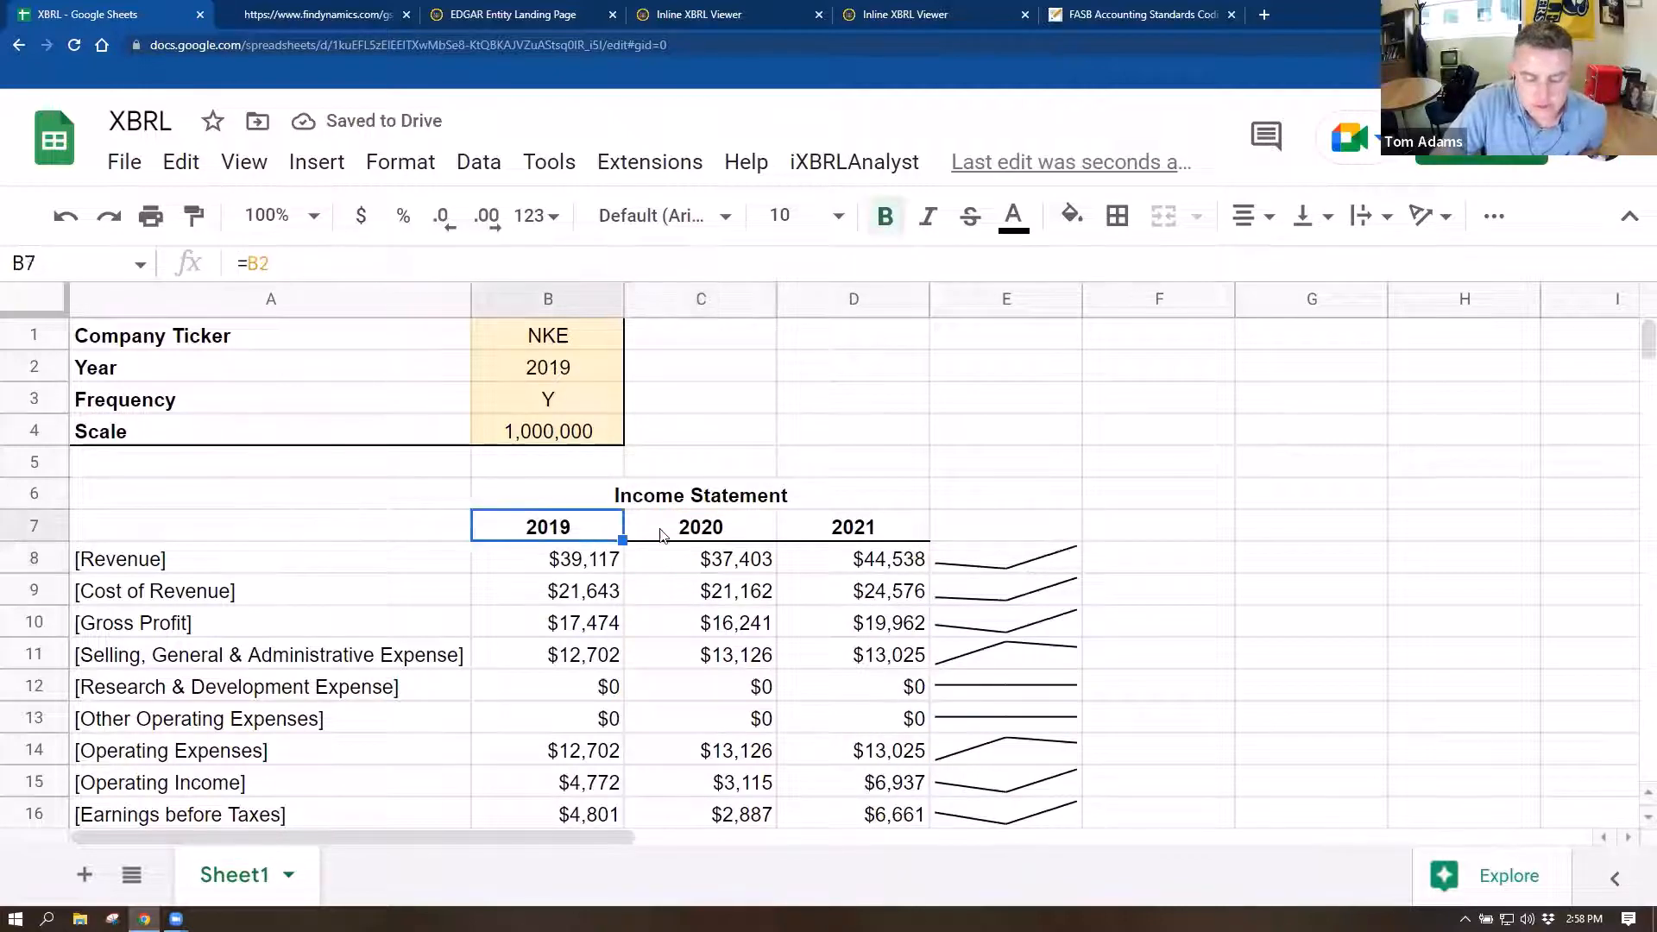
scroll(993, 557, down, 1)
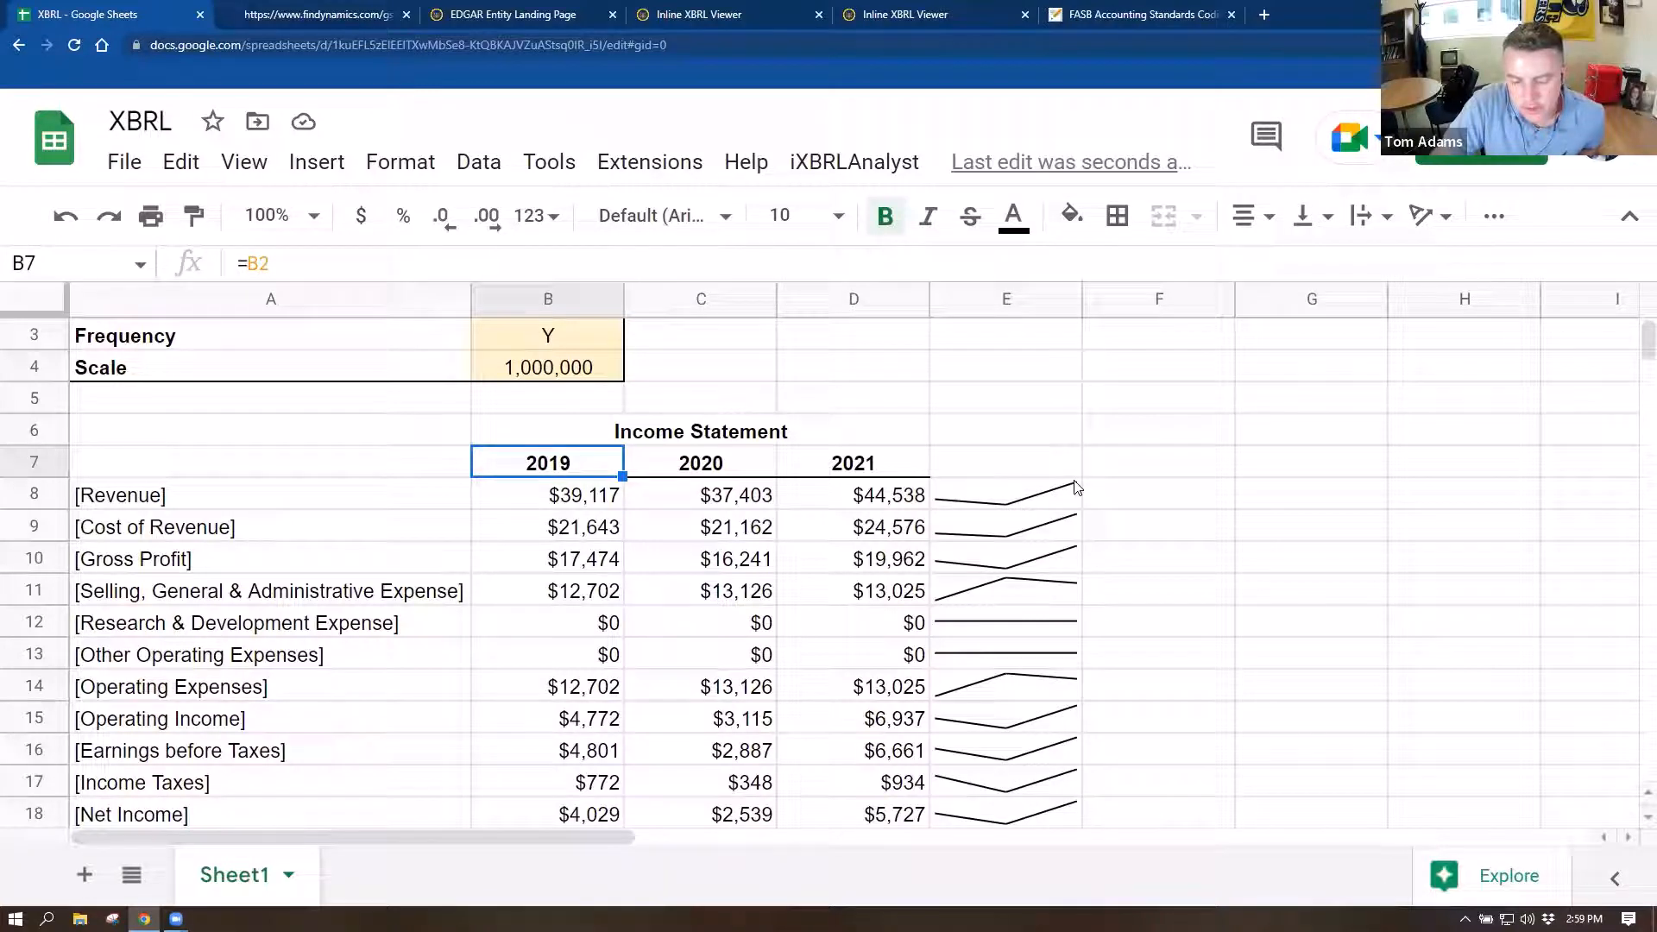
scroll(999, 543, down, 2)
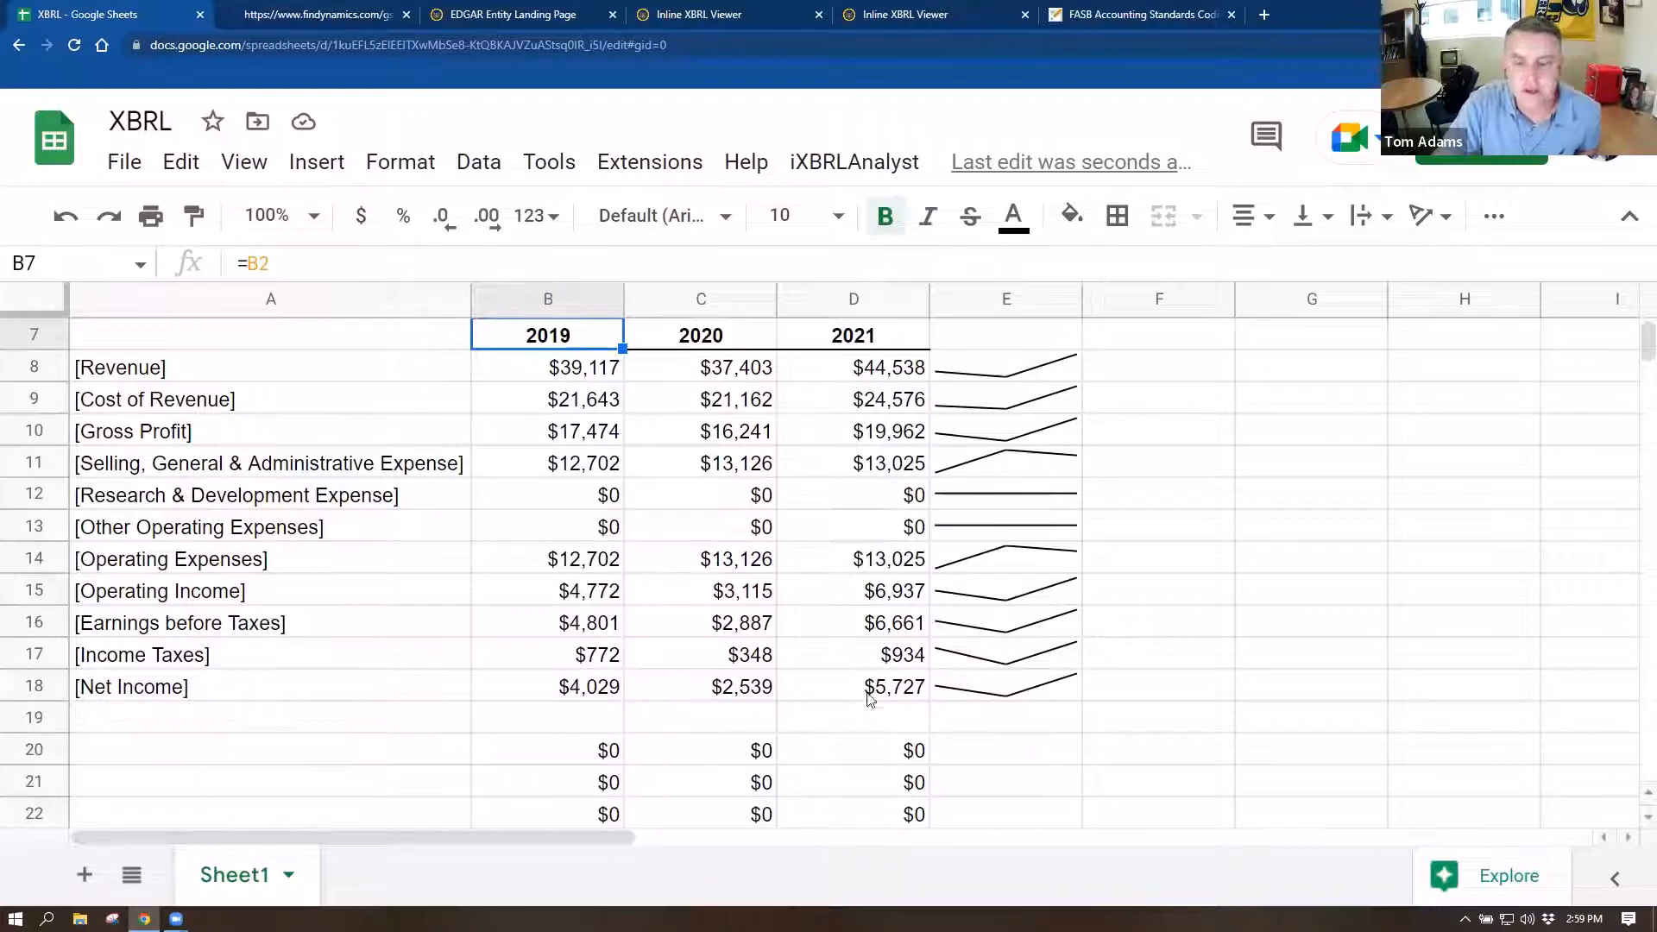
scroll(615, 618, down, 1)
scroll(616, 617, down, 1)
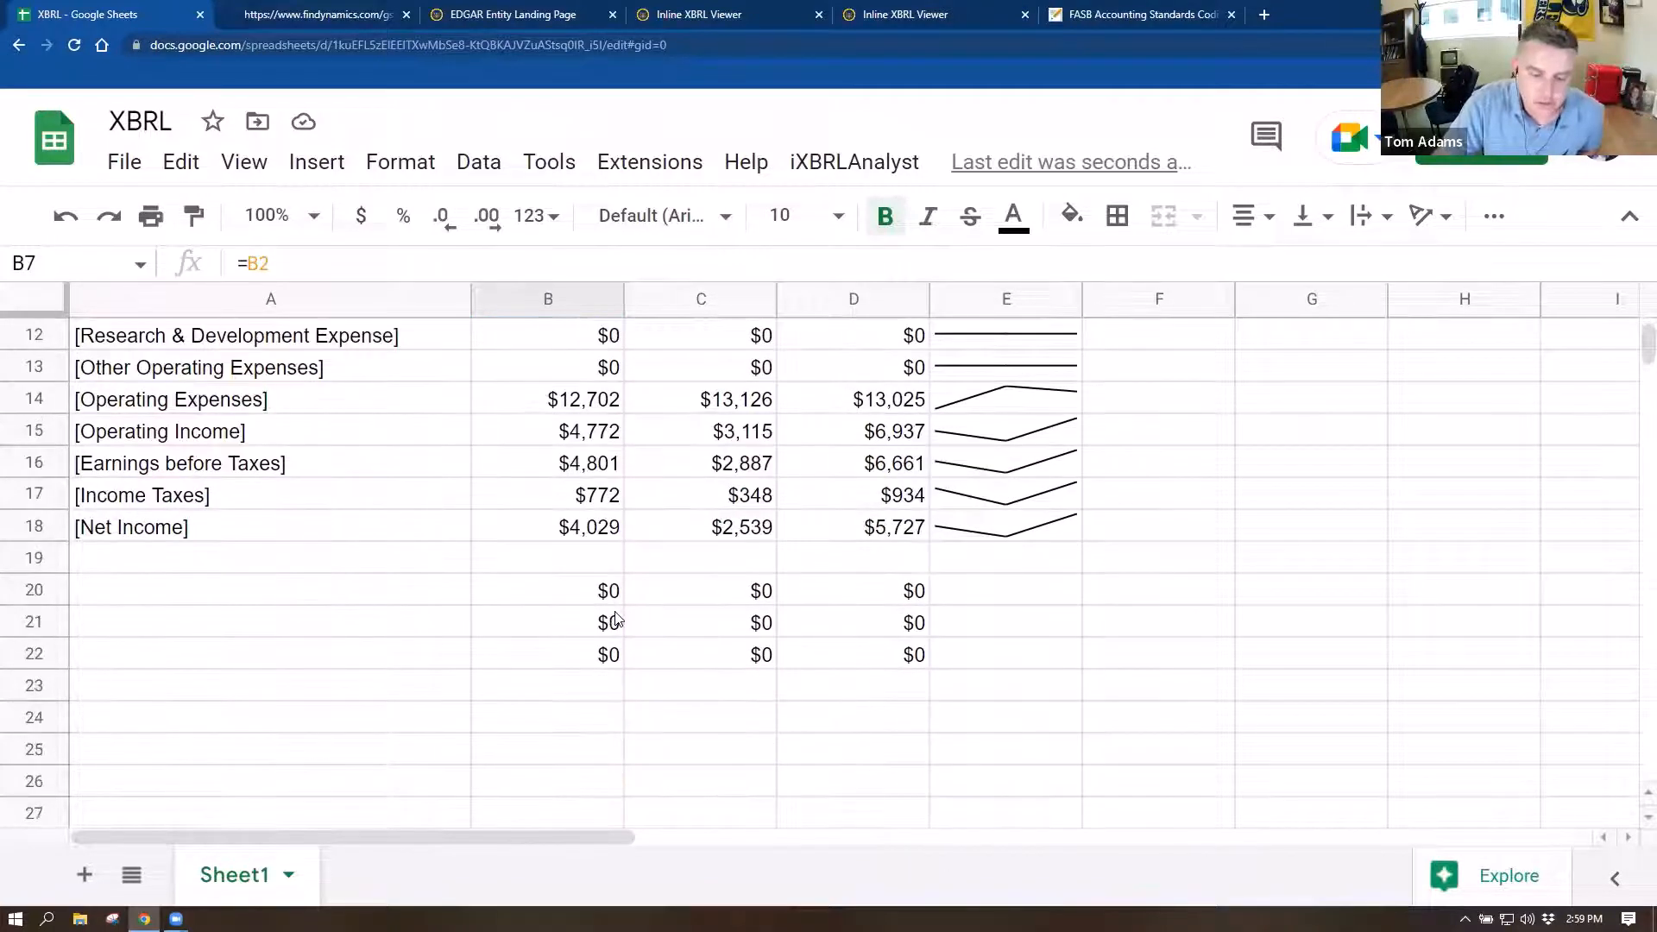
scroll(621, 599, up, 4)
scroll(628, 601, down, 1)
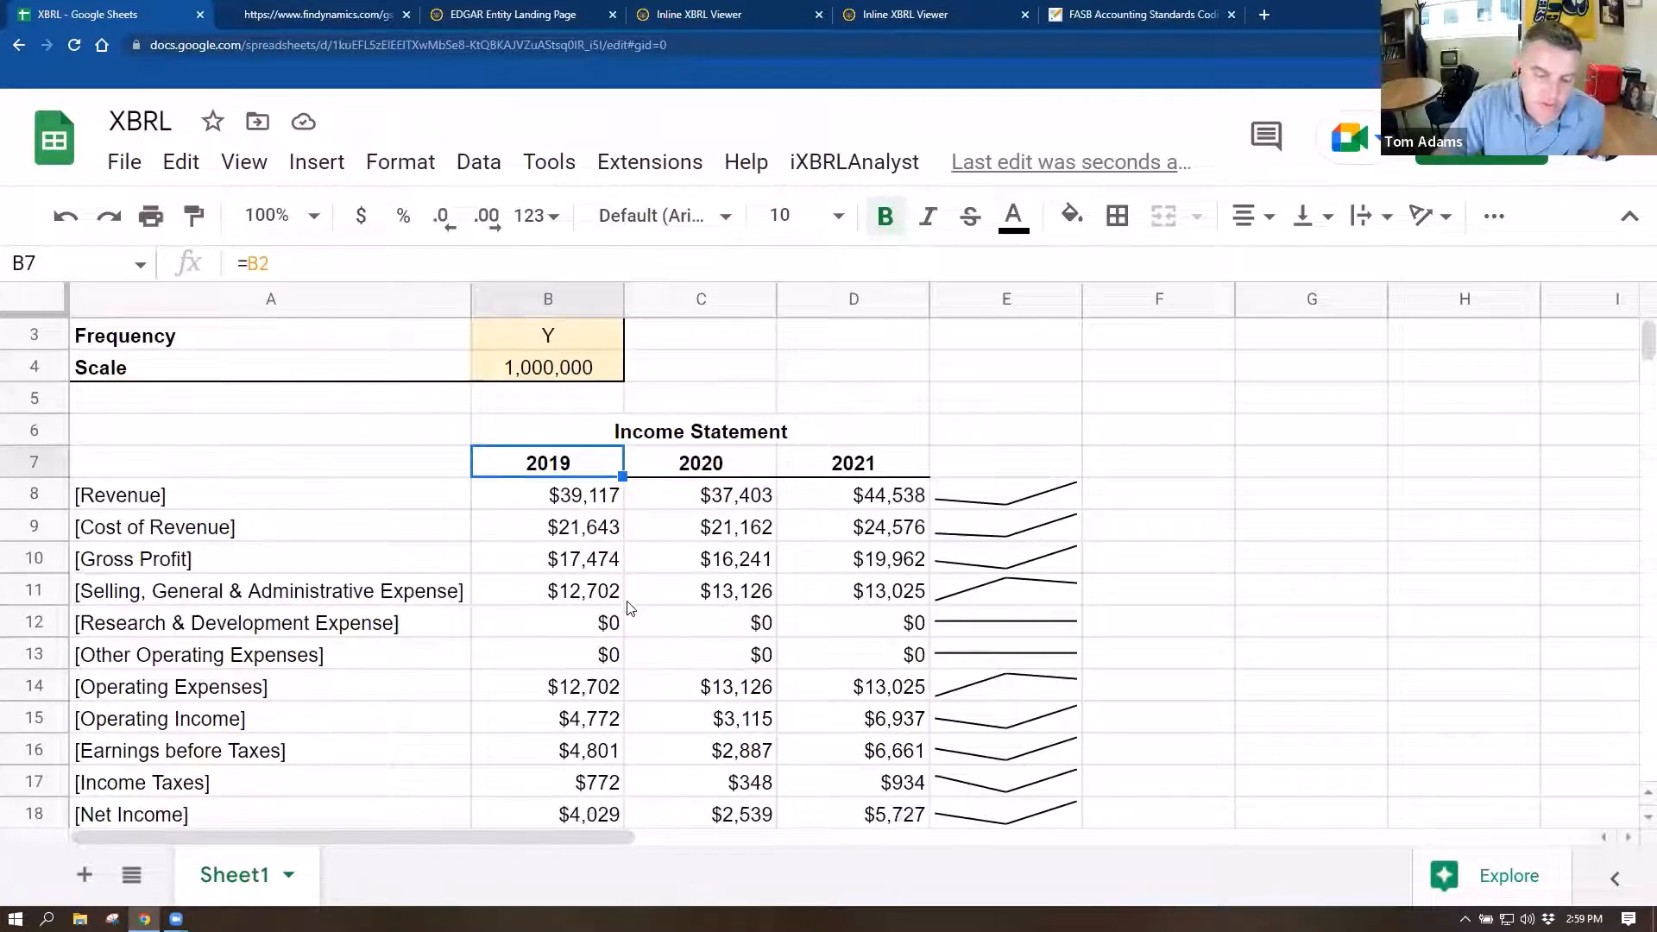
scroll(628, 604, up, 1)
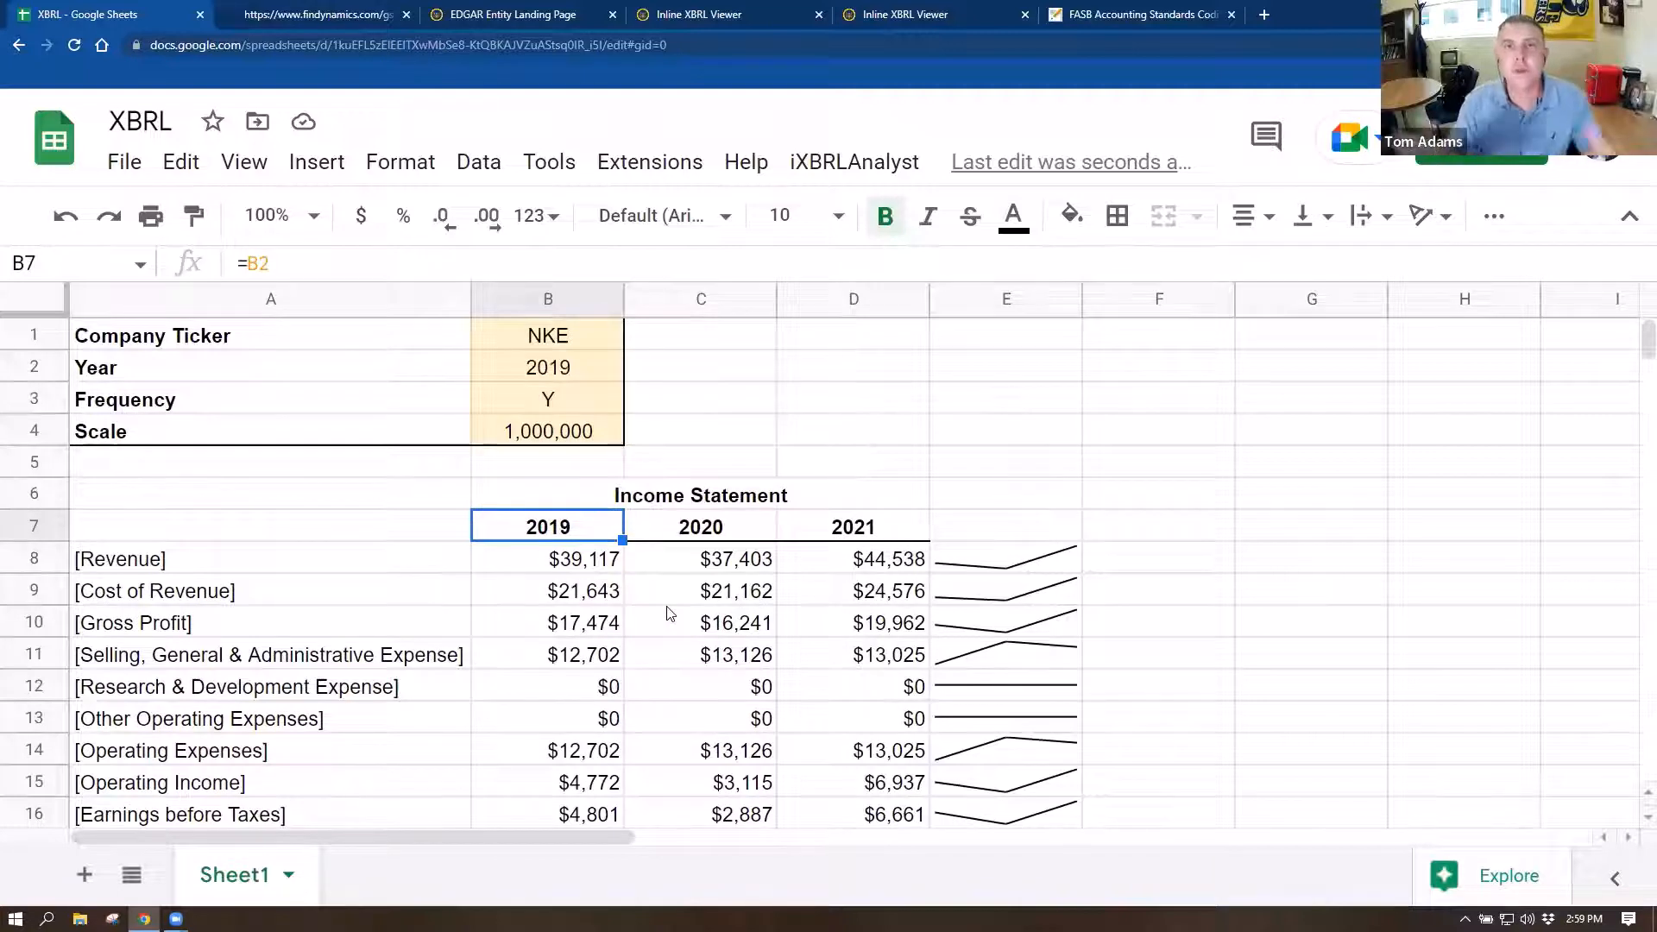